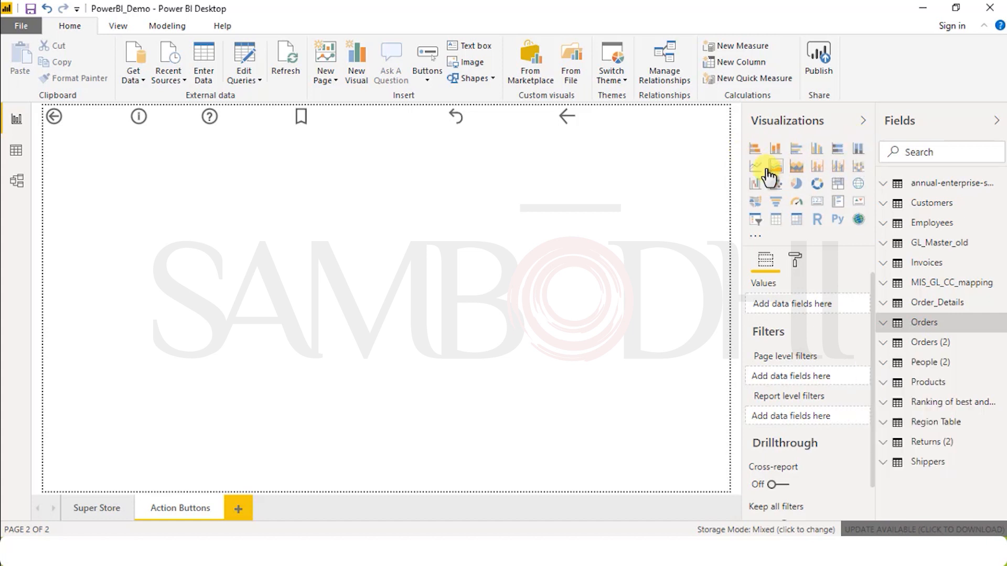
Step: Insert an empty clustered bar chart on the Action Buttons page and select it
left_click(797, 151)
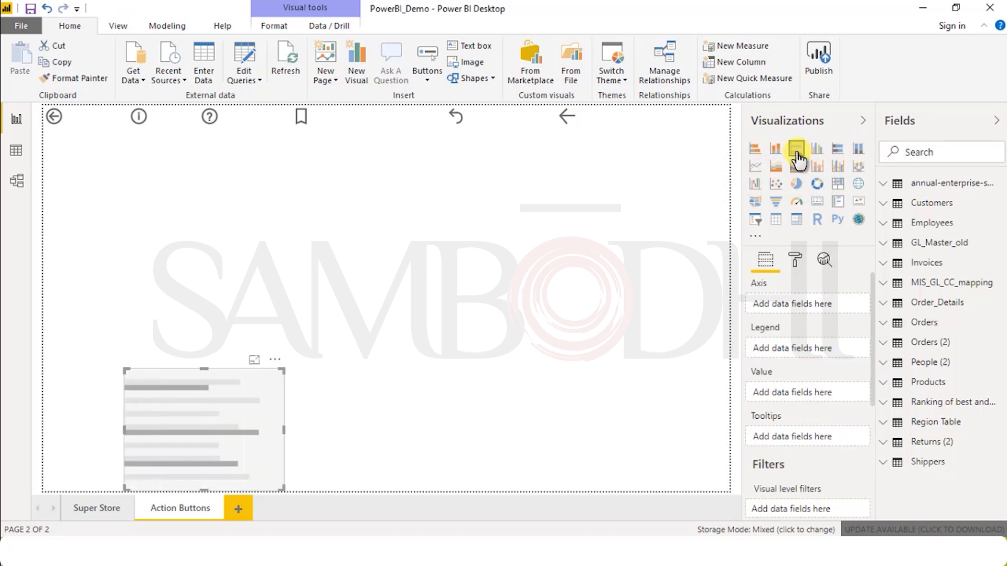
left_click(197, 361)
left_click(165, 373)
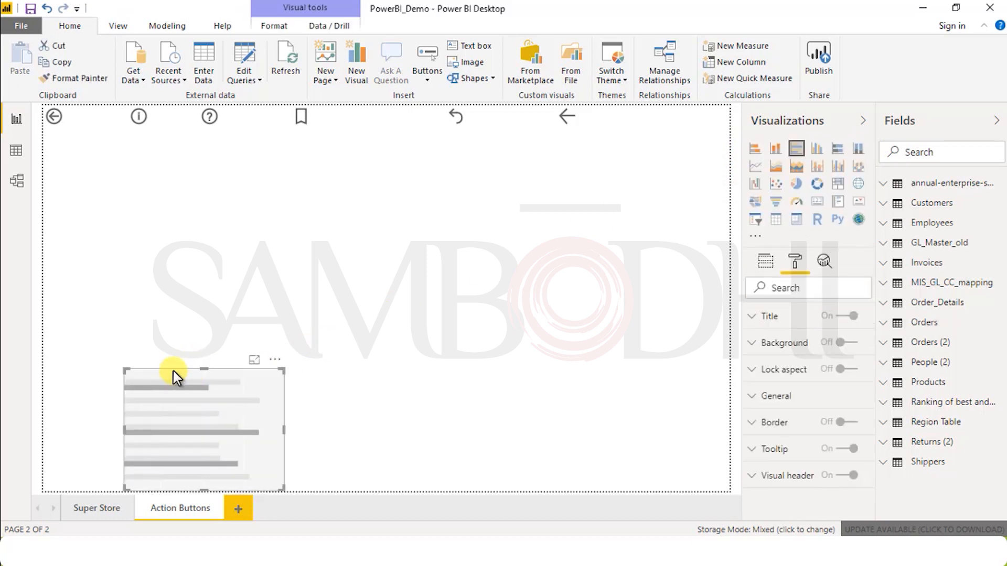
left_click(228, 367)
left_click(203, 373)
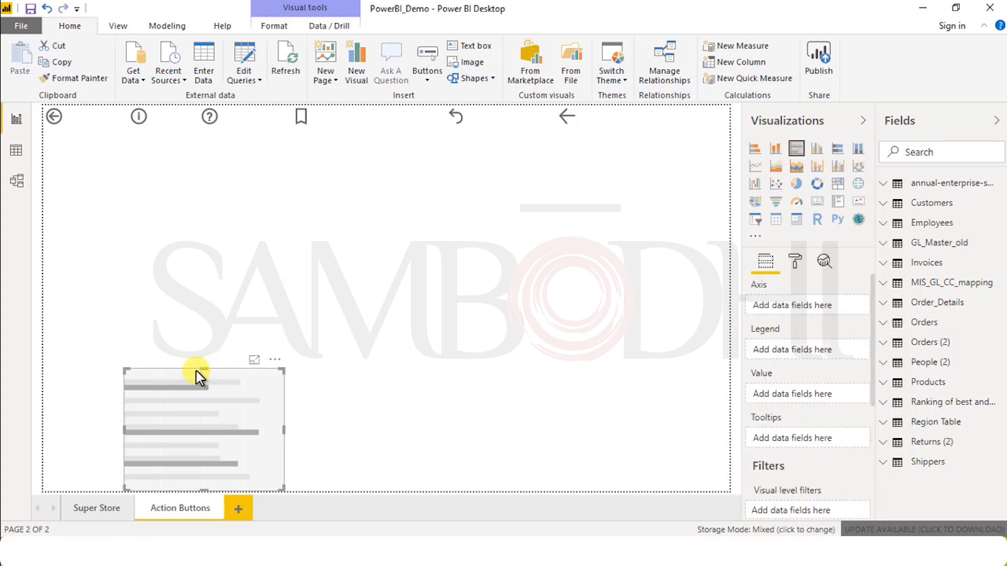
left_click(236, 368)
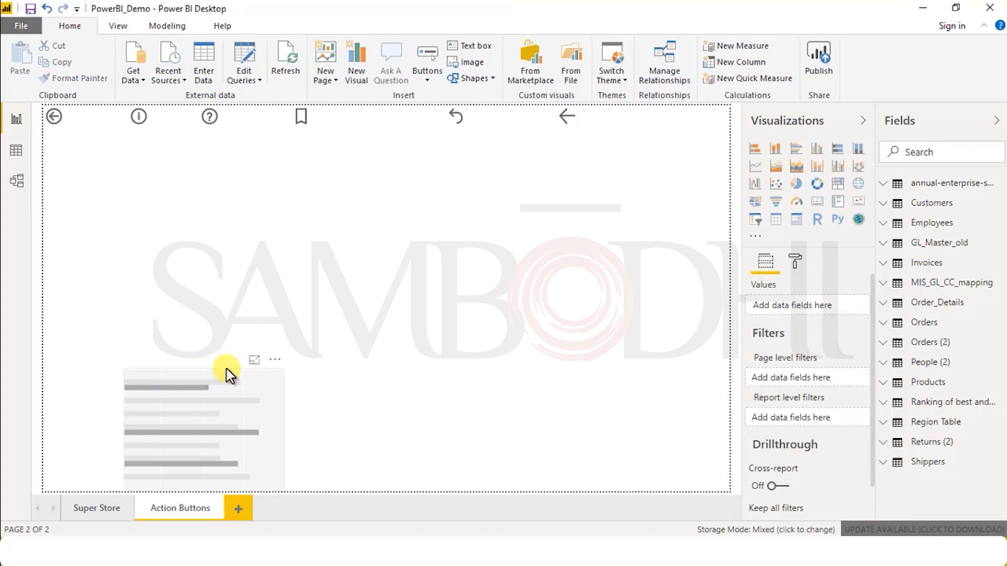
left_click(228, 369)
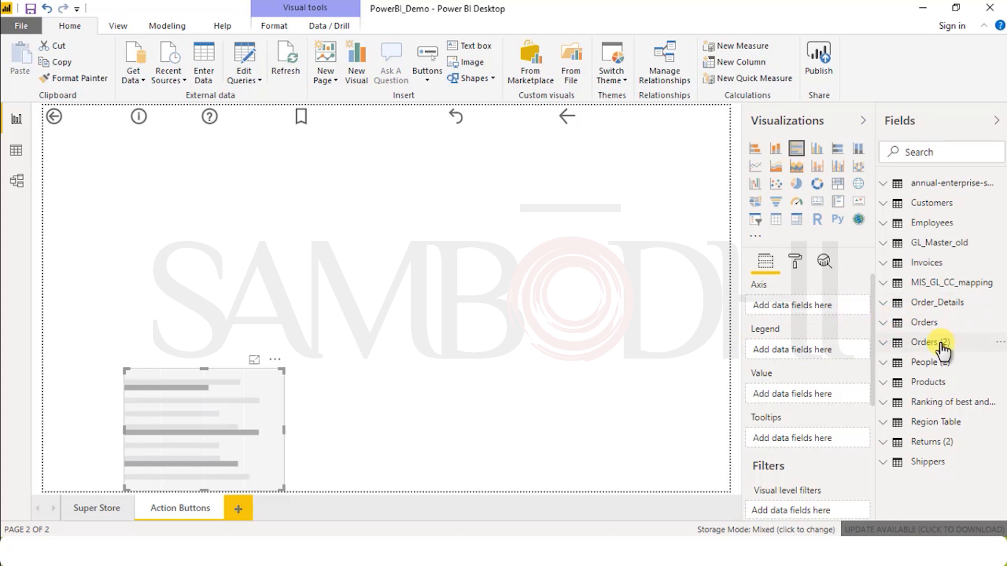
Step: Add the FirstName field from the Employees table to the bar chart's axis
left_click(902, 324)
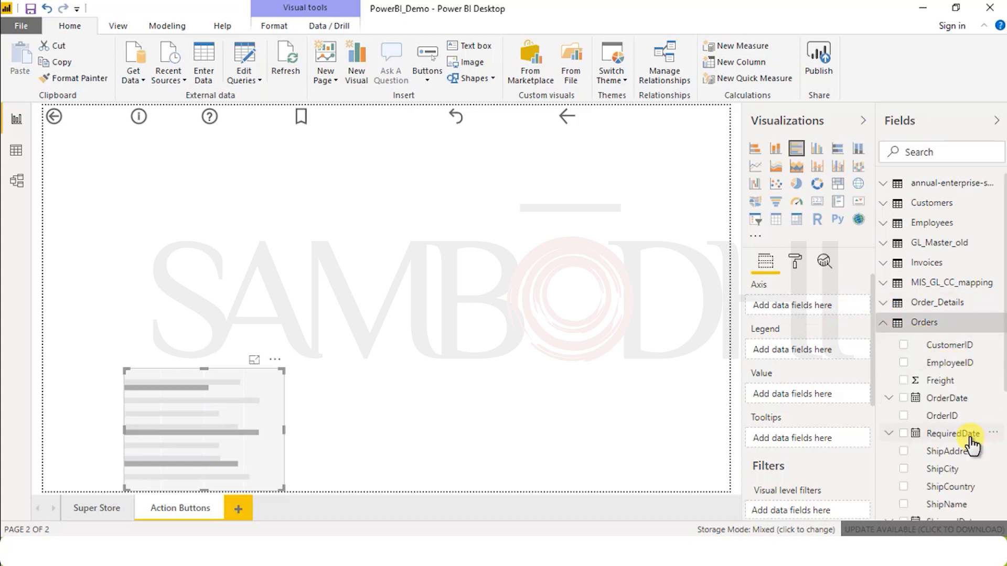
scroll(971, 443, "down", 3)
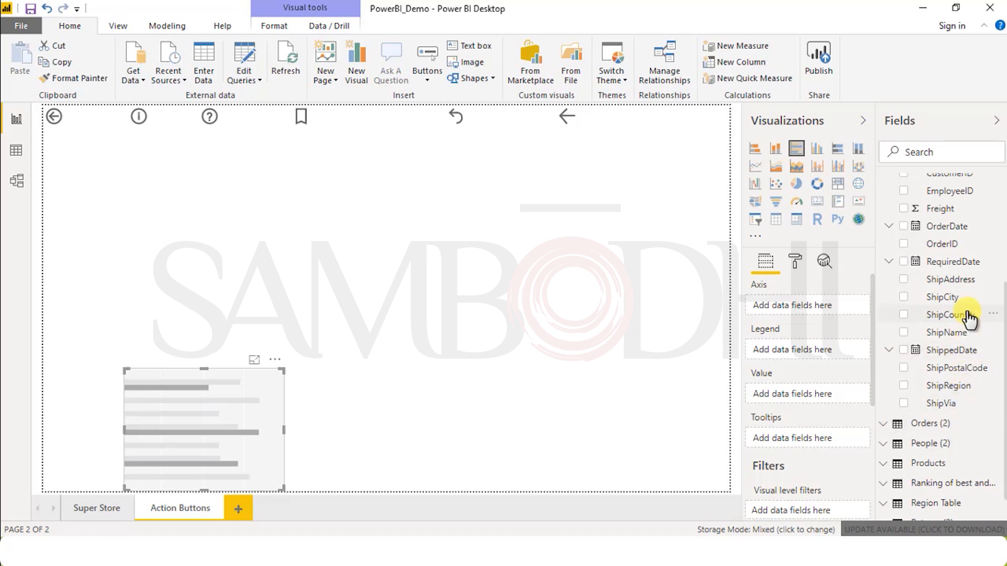
scroll(934, 310, "up", 3)
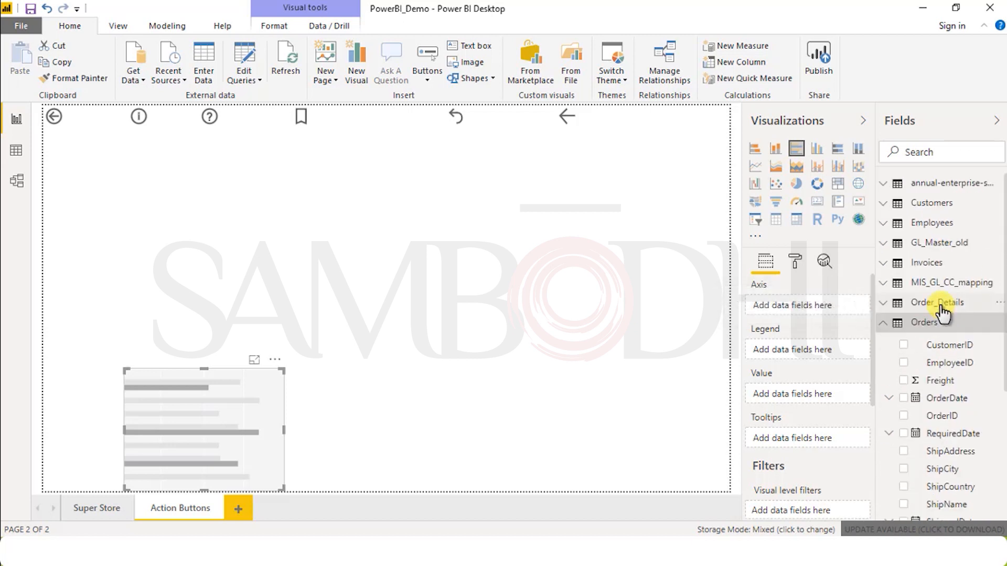
left_click(883, 304)
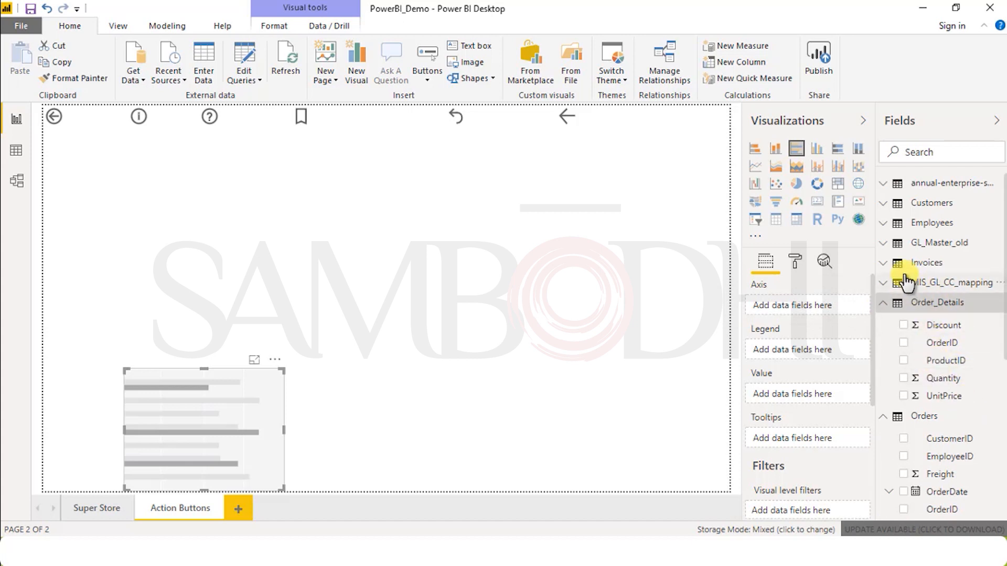
left_click(888, 225)
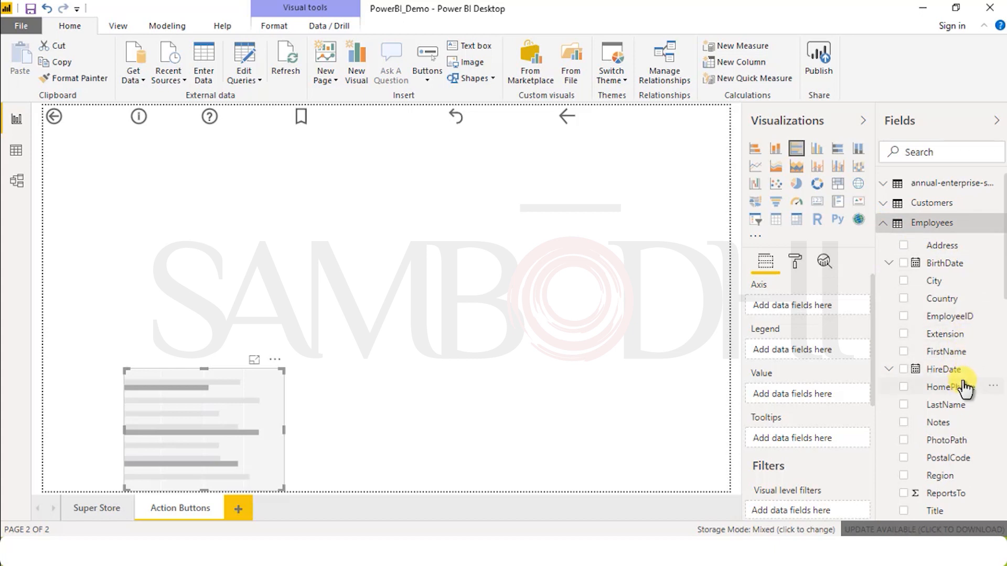
left_click_drag(960, 356, 832, 303)
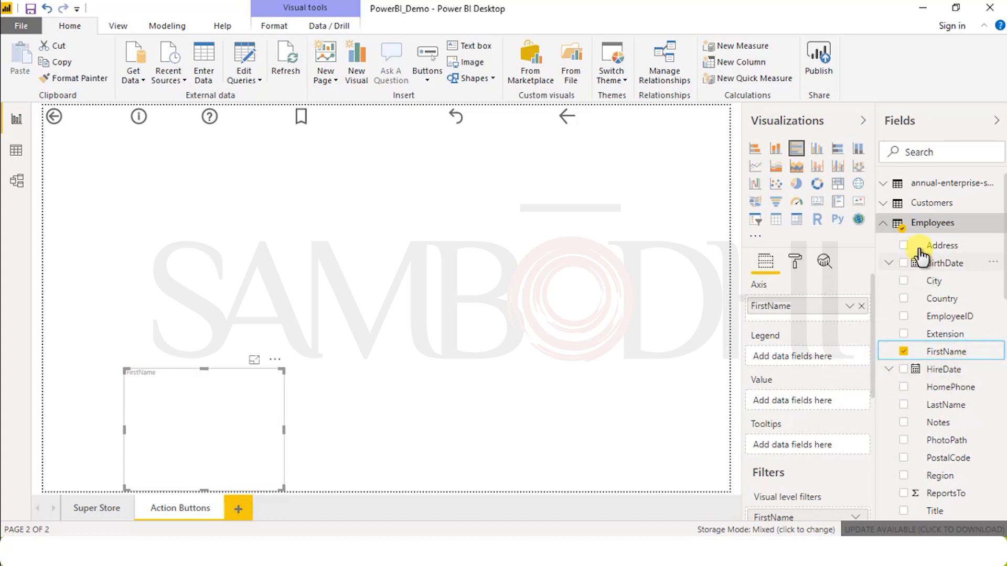
Step: Add OrderID from the Orders table as the bar chart's value, summarized by Count
left_click(883, 223)
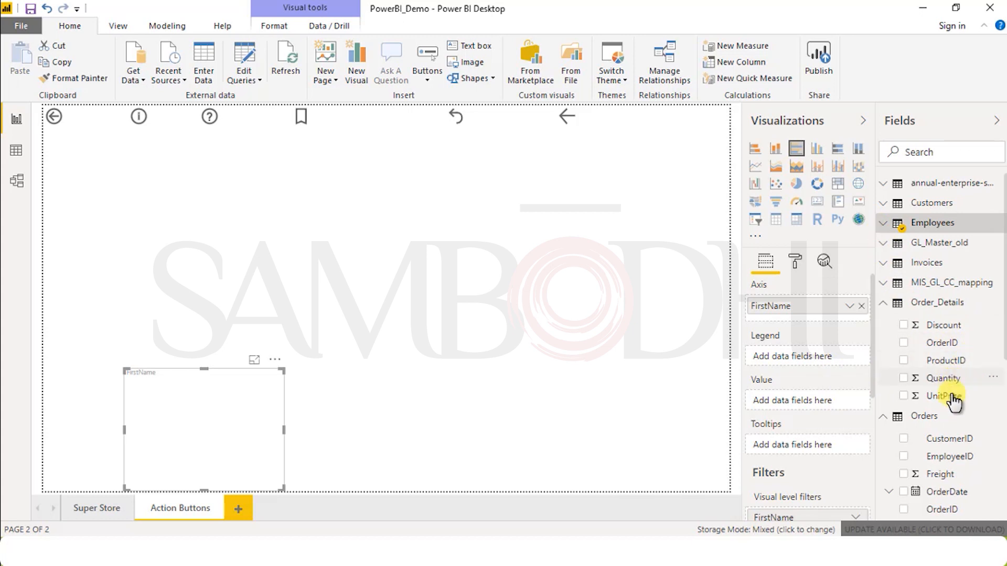
scroll(966, 388, "down", 3)
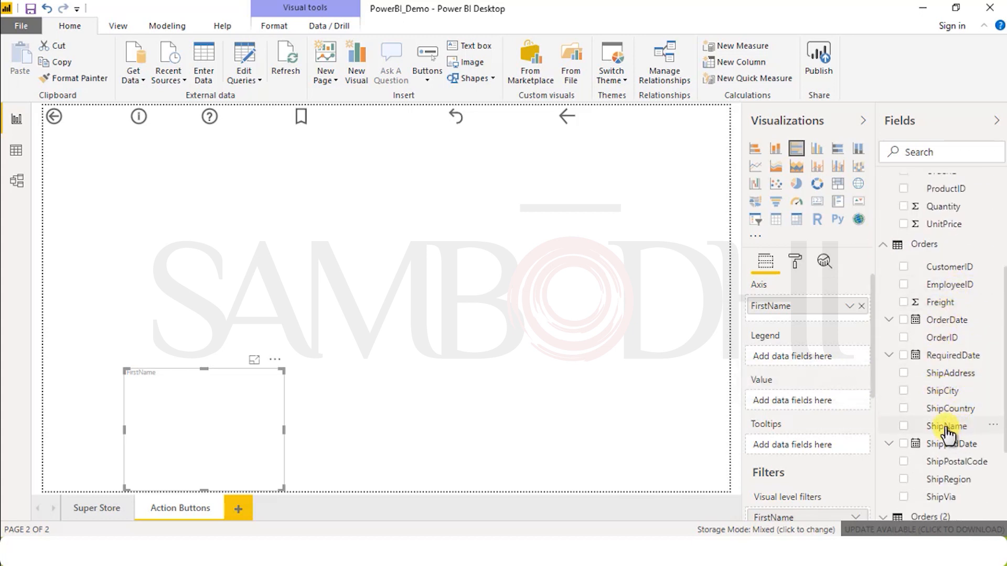
left_click_drag(960, 340, 828, 400)
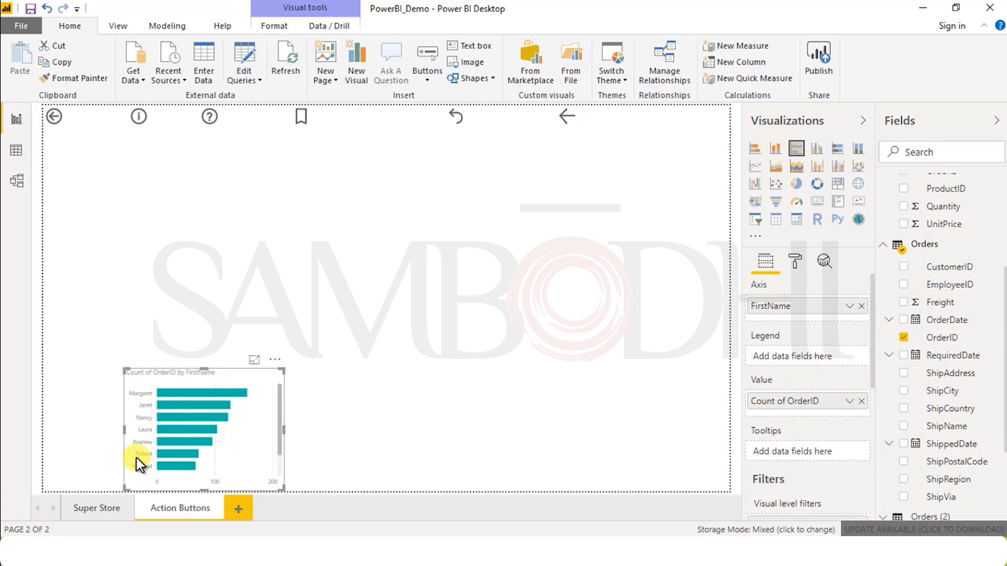
left_click(848, 403)
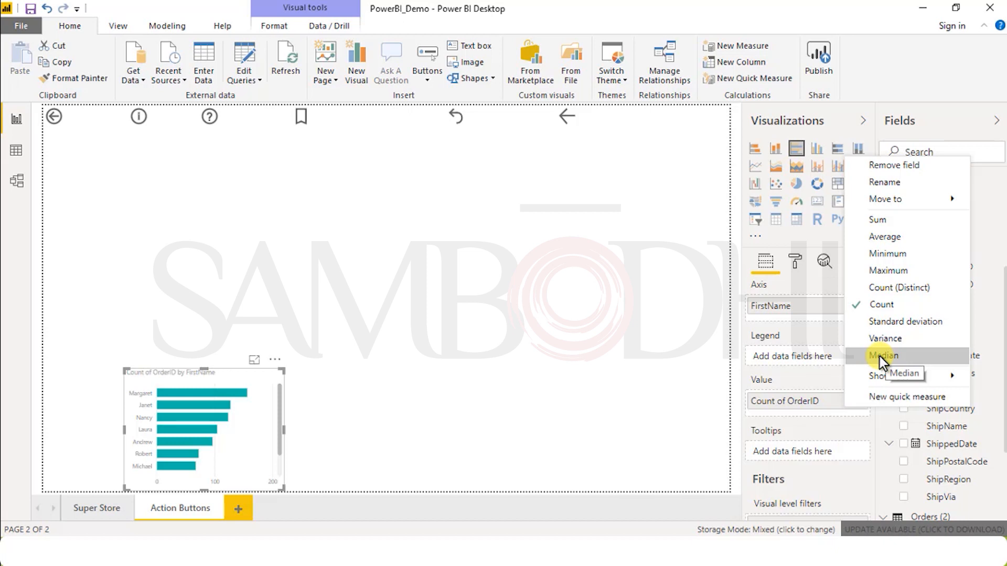
left_click(883, 309)
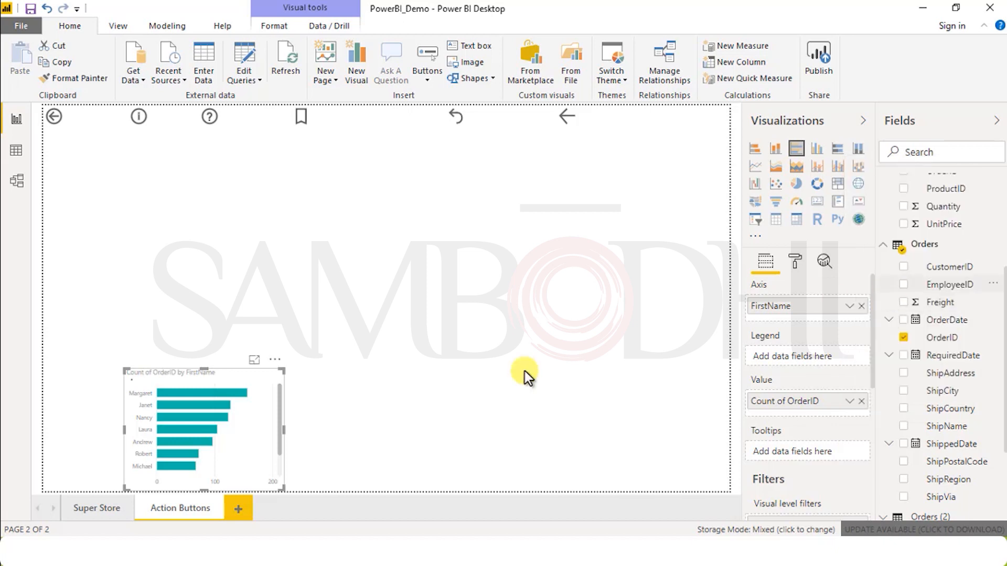
left_click(190, 394)
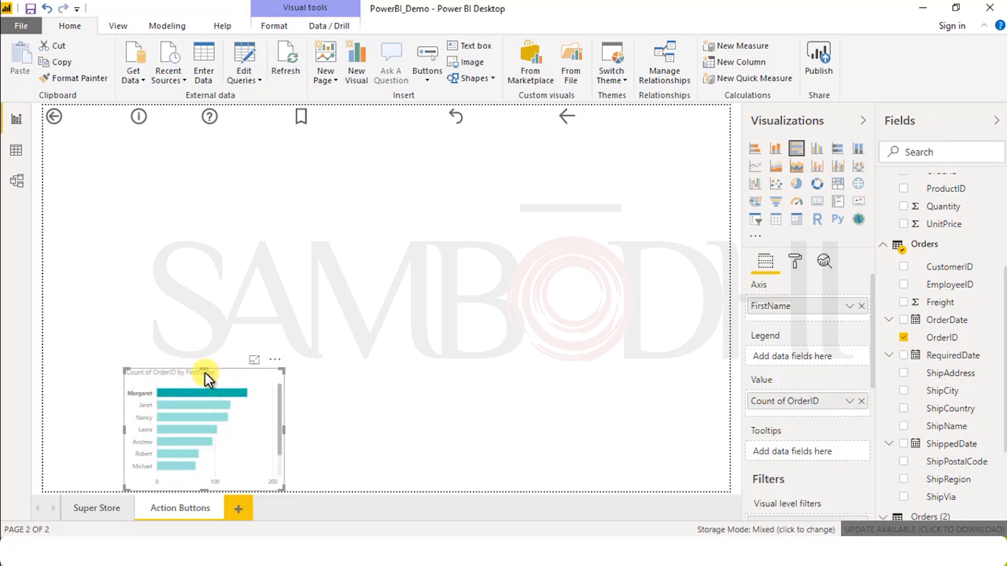
left_click(246, 364)
left_click(273, 382)
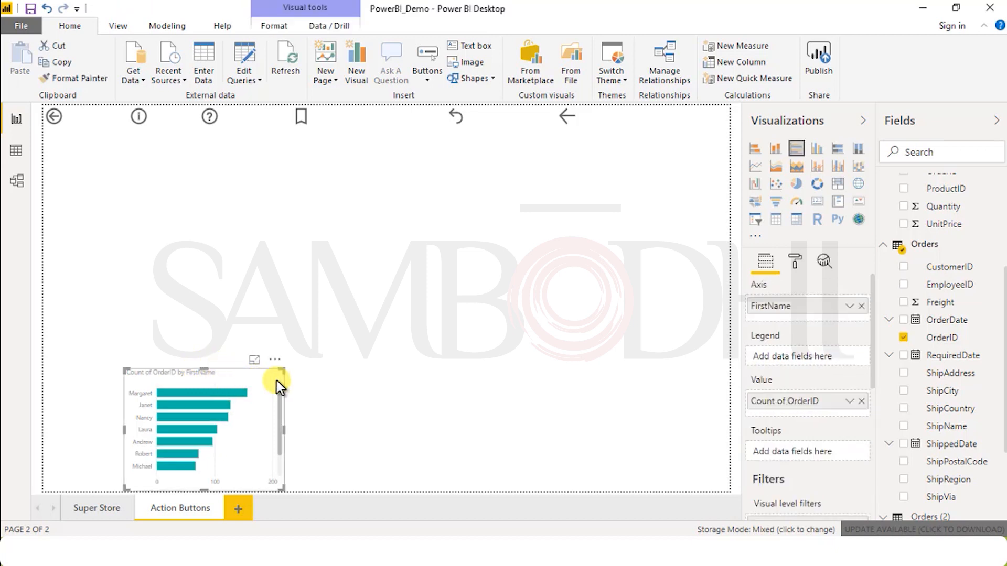
left_click_drag(236, 364, 302, 334)
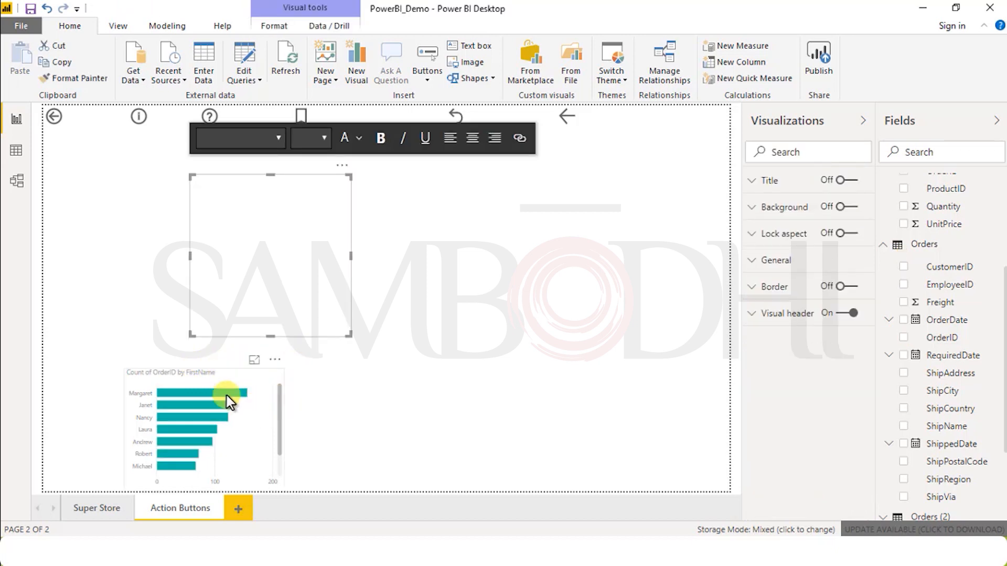
Step: Enlarge the bar chart so it fills most of the page below the row of action buttons
left_click(187, 367)
left_click(209, 397)
left_click_drag(126, 370, 66, 214)
left_click(314, 442)
left_click(262, 352)
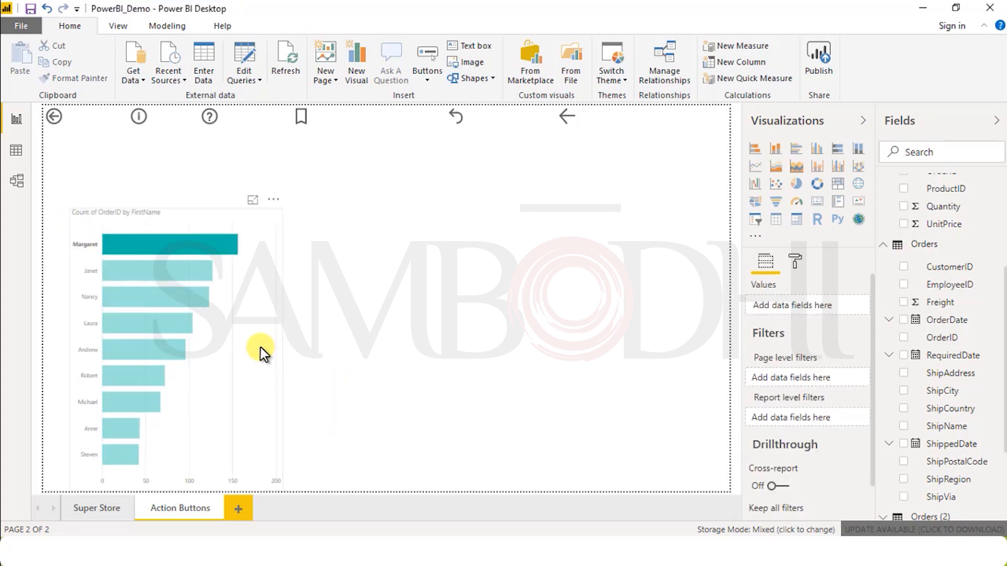
left_click_drag(516, 331, 644, 325)
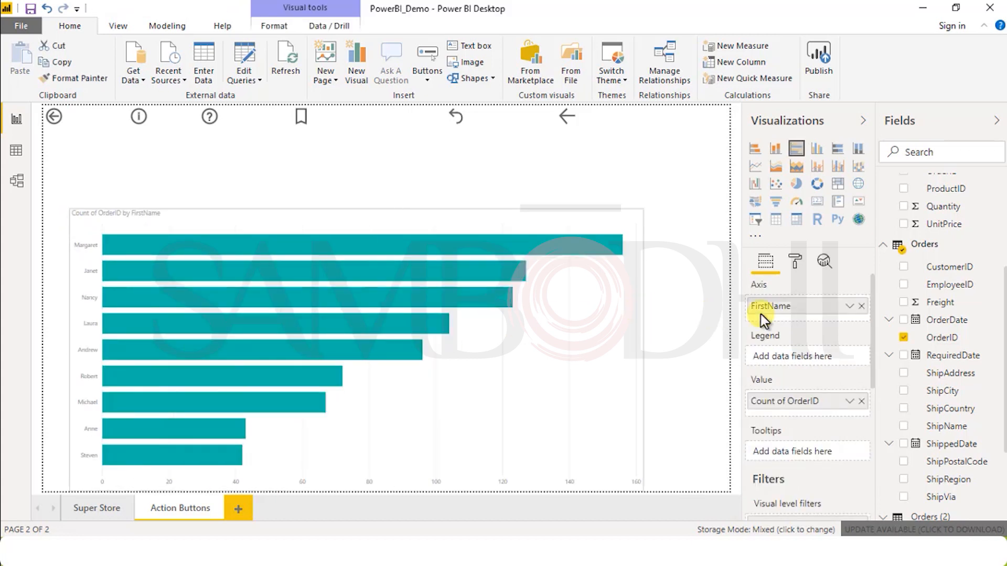
left_click_drag(360, 203, 359, 141)
key("Escape")
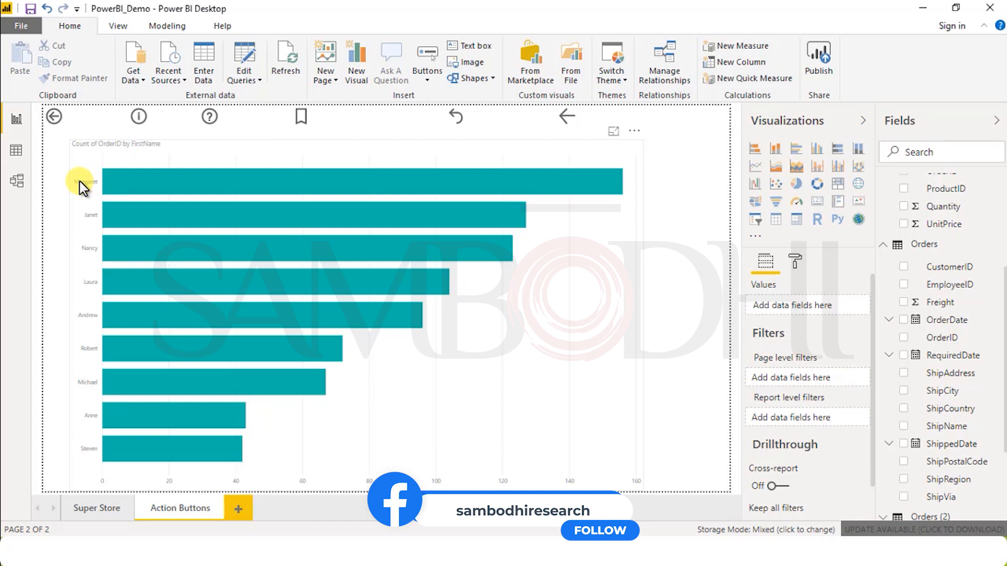
Step: Format the bar chart's Y axis labels with a text size of 12 pt and the Arial Black font
left_click(796, 262)
left_click(354, 282)
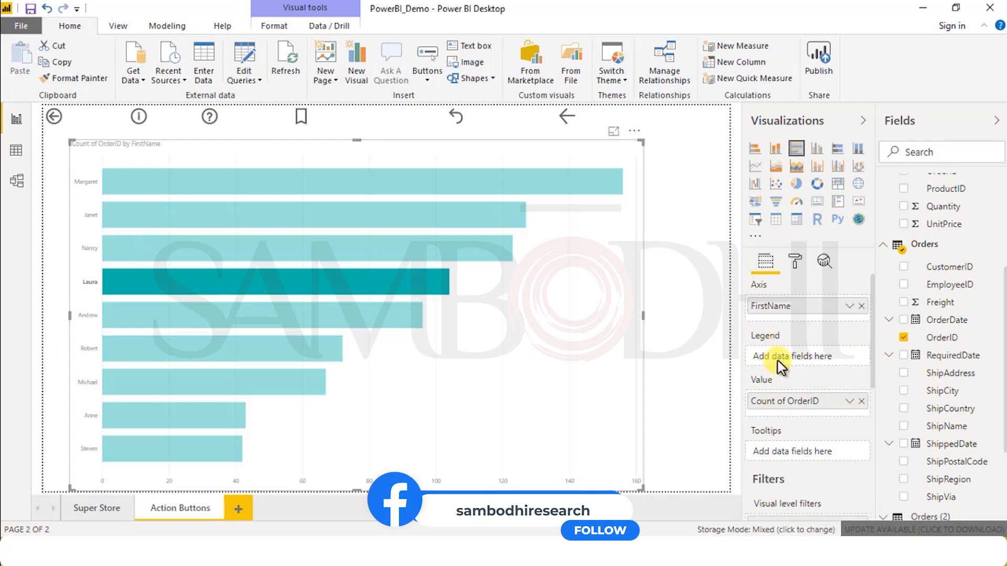
left_click(795, 262)
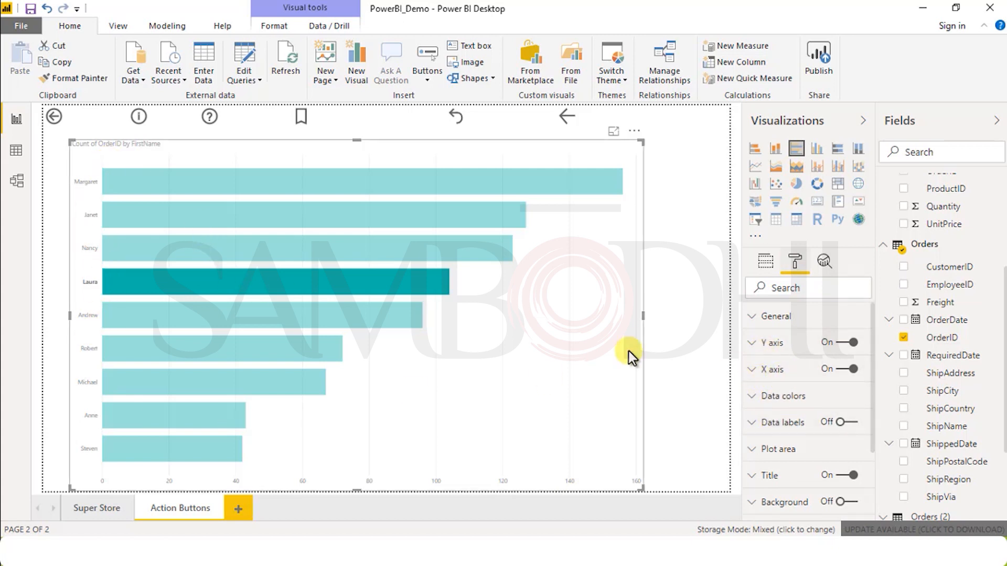
left_click(755, 347)
left_click(755, 348)
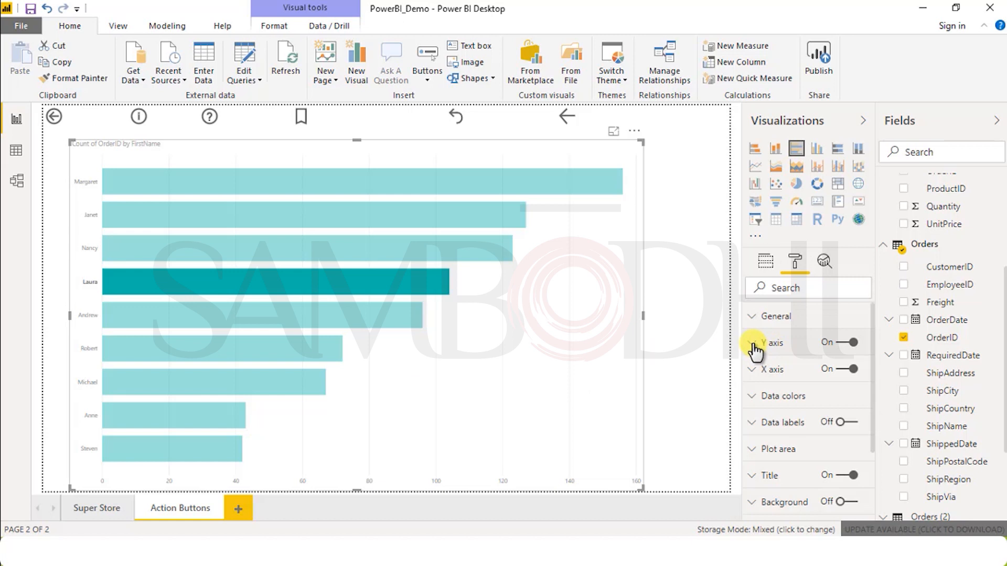
left_click(755, 348)
scroll(843, 449, "down", 3)
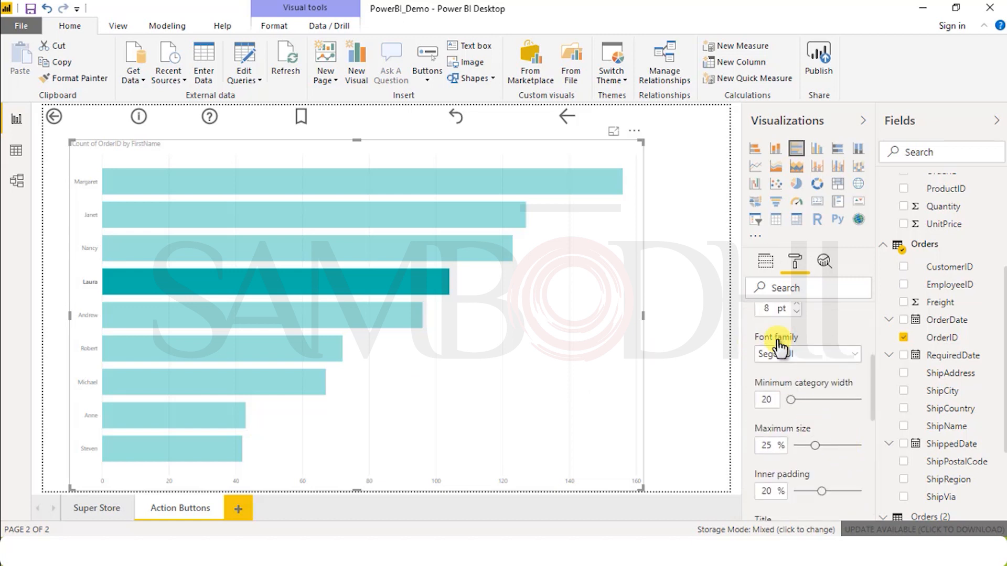
scroll(774, 315, "up", 1)
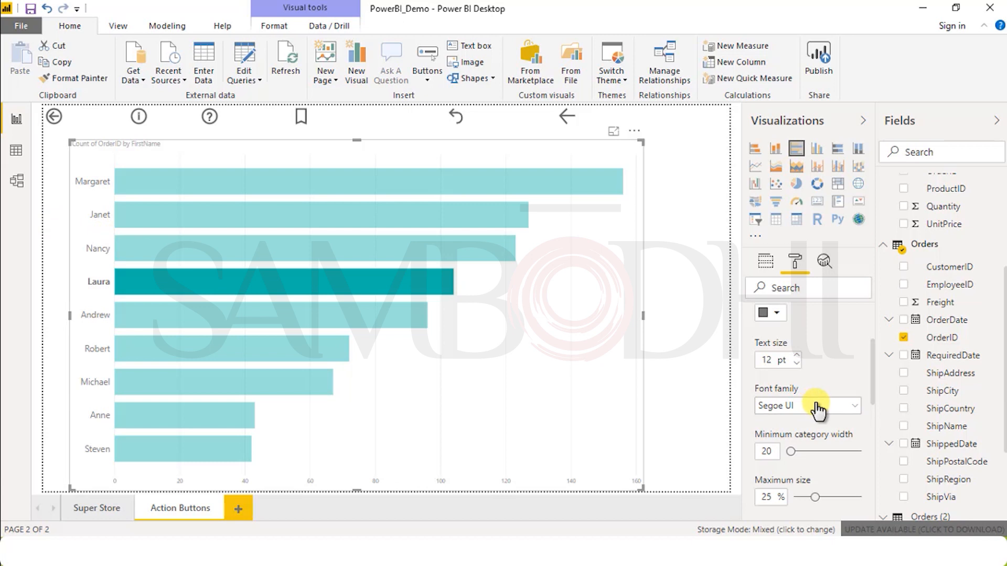
left_click(850, 408)
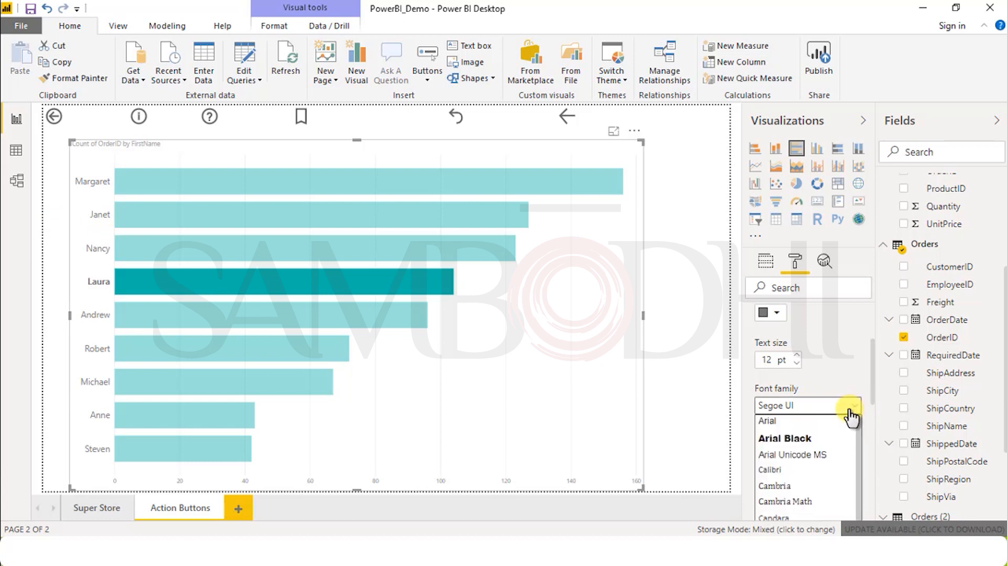
left_click(810, 439)
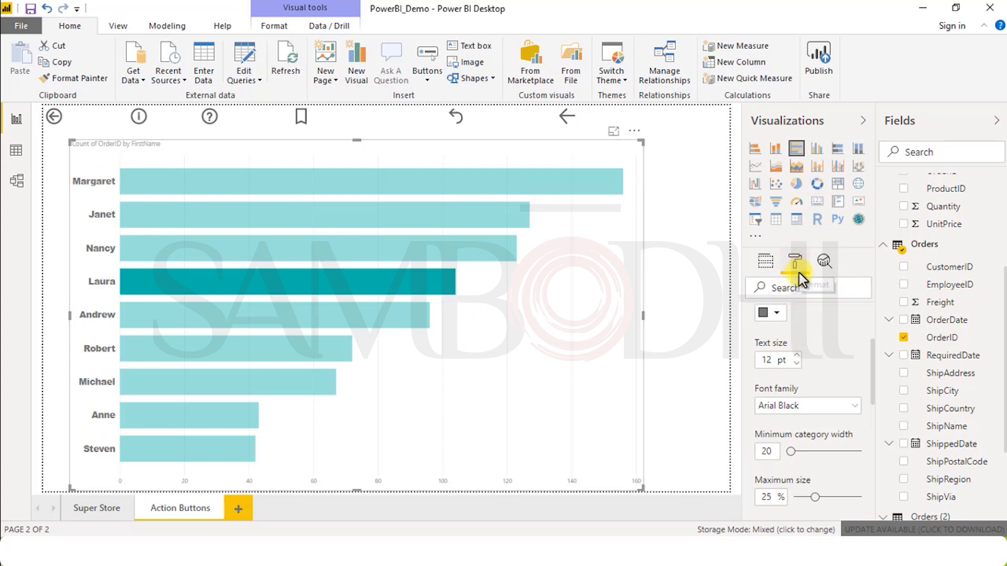
Step: Set the color of the bar chart's X axis labels to a light red theme shade
scroll(845, 357, "up", 3)
left_click(751, 344)
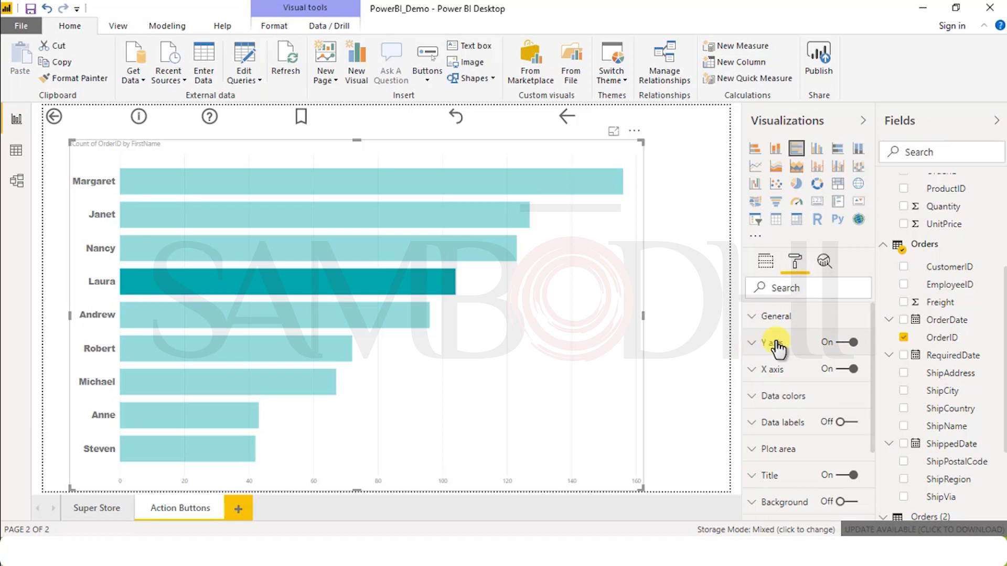
left_click(758, 370)
scroll(757, 432, "down", 3)
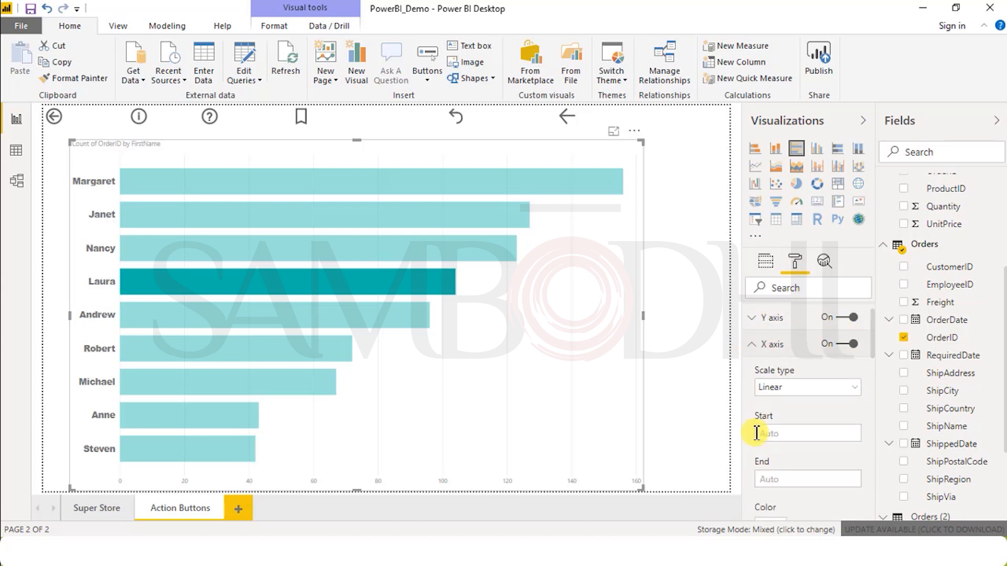
left_click(780, 386)
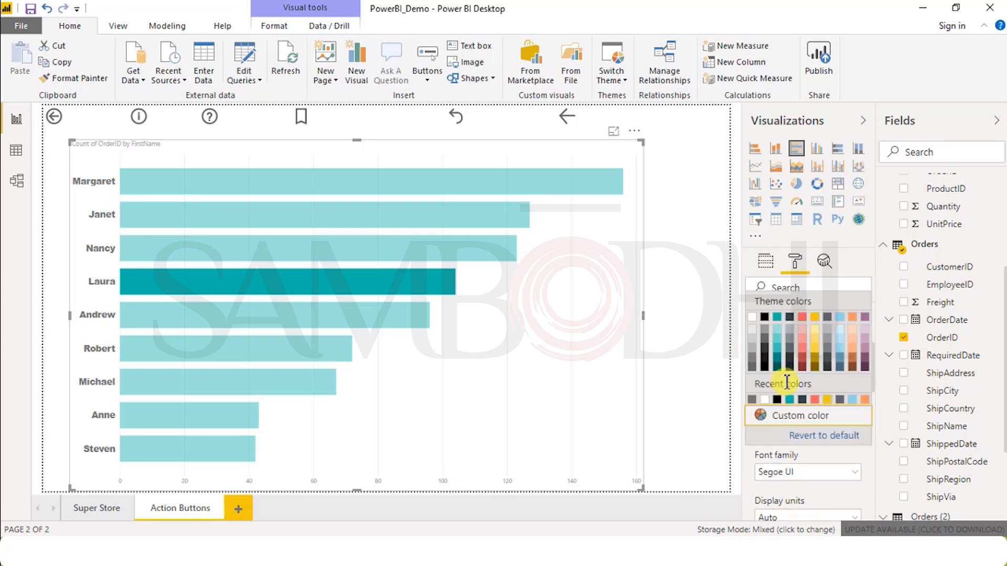
left_click(803, 345)
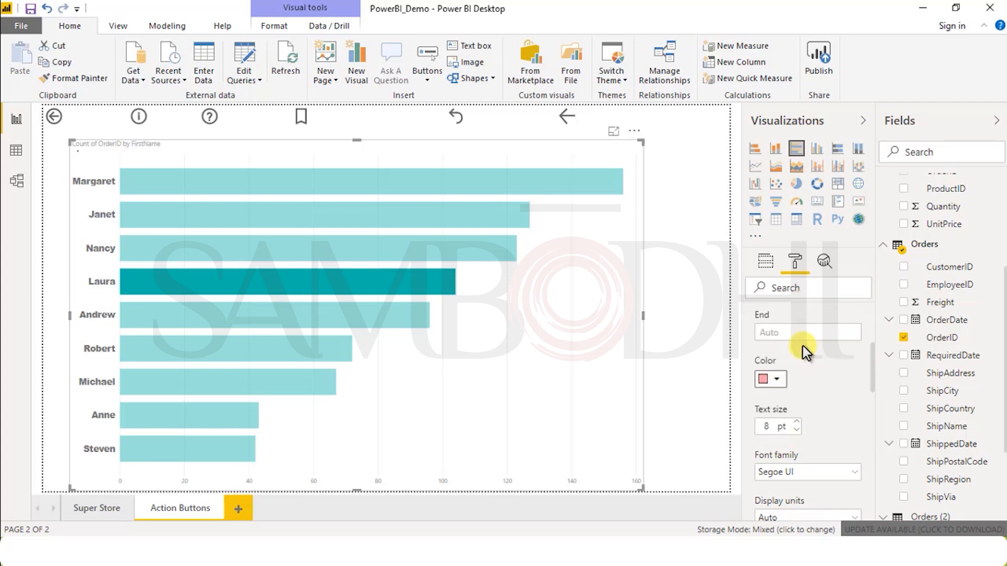
Step: Set the text size of the bar chart's X axis labels to 12 pt
scroll(828, 405, "down", 5)
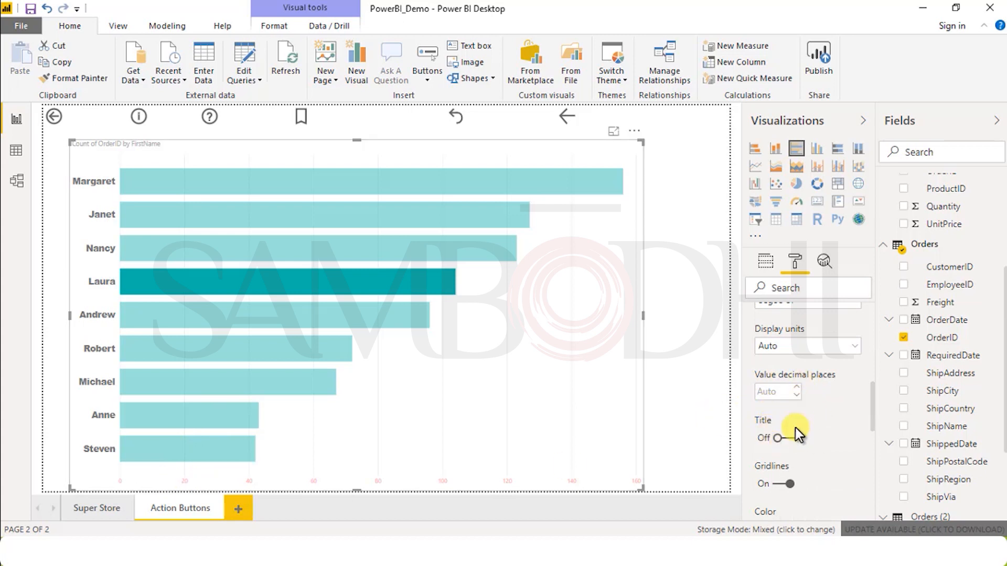
scroll(817, 380, "up", 3)
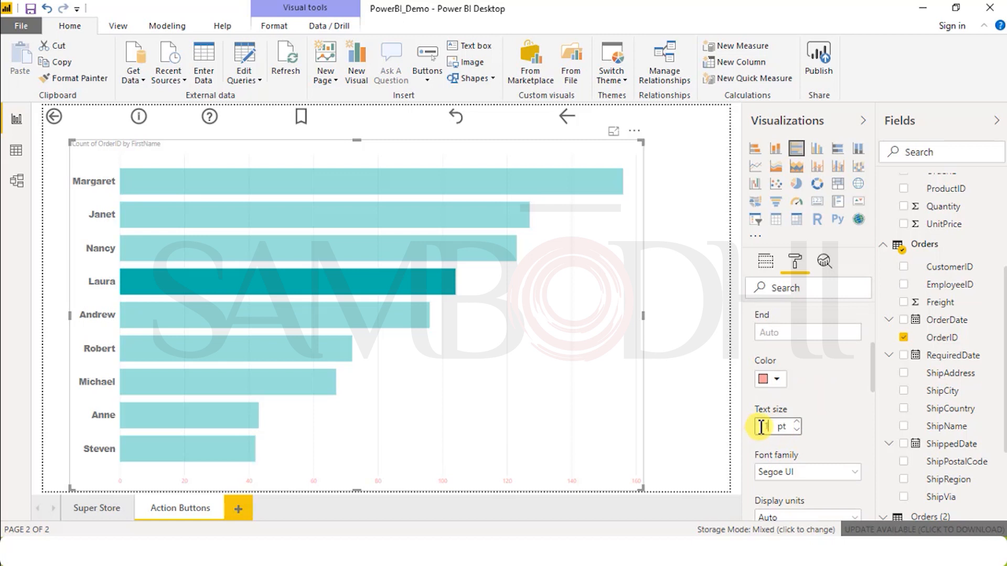
type("12")
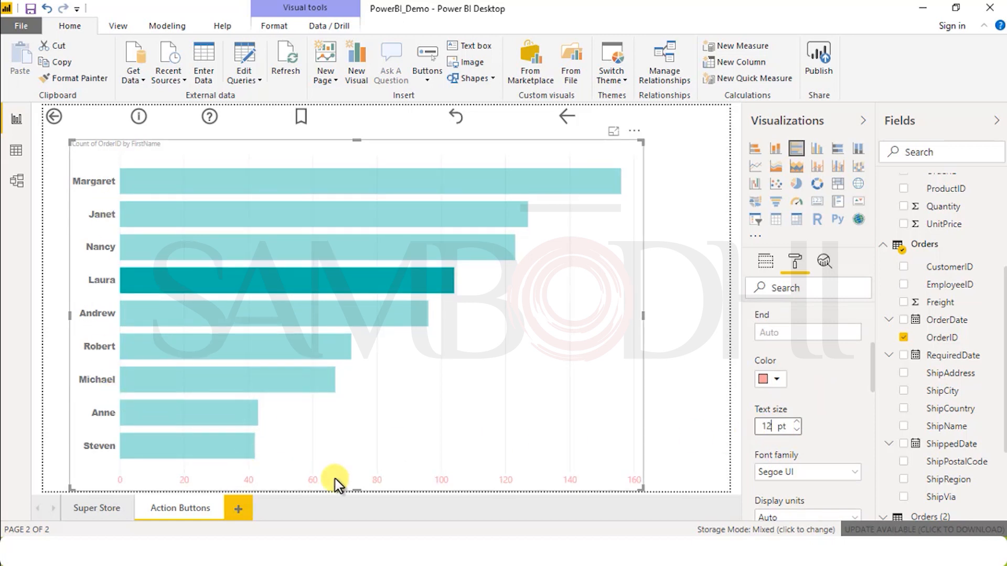
Step: Try the Dashed line style on the X axis gridlines and return them to Solid
scroll(796, 413, "down", 10)
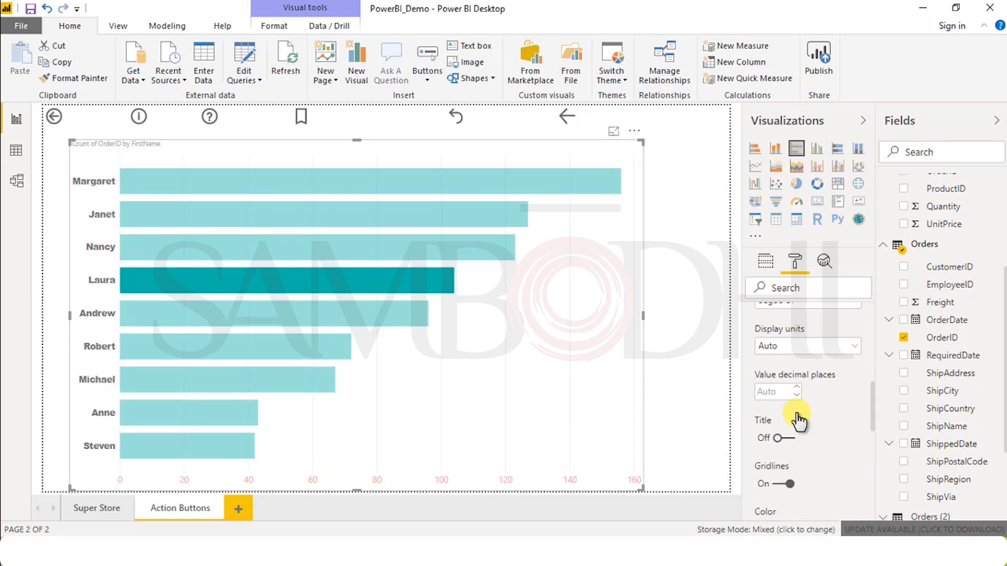
scroll(798, 415, "down", 3)
scroll(801, 412, "up", 3)
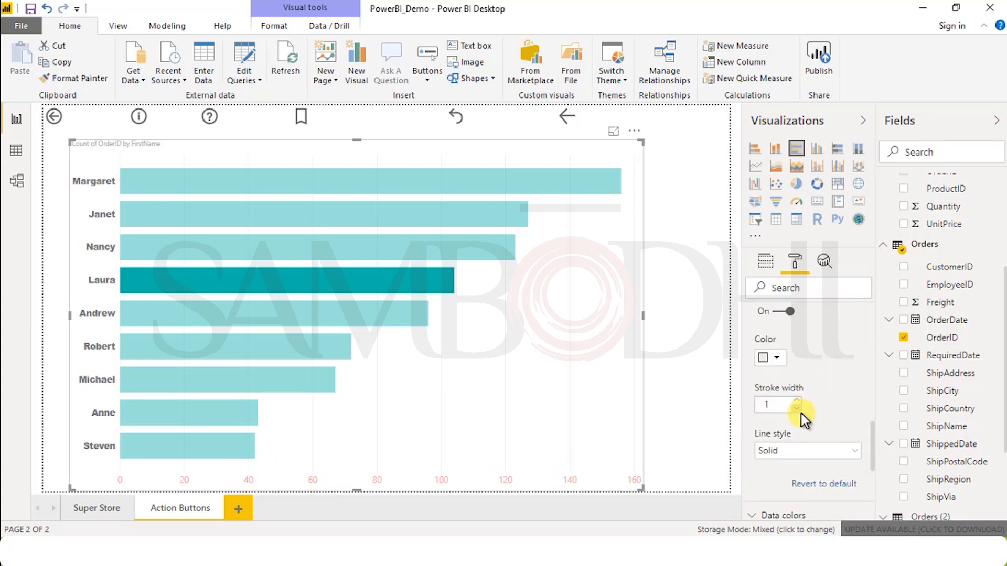
left_click(801, 451)
left_click(782, 468)
left_click(797, 452)
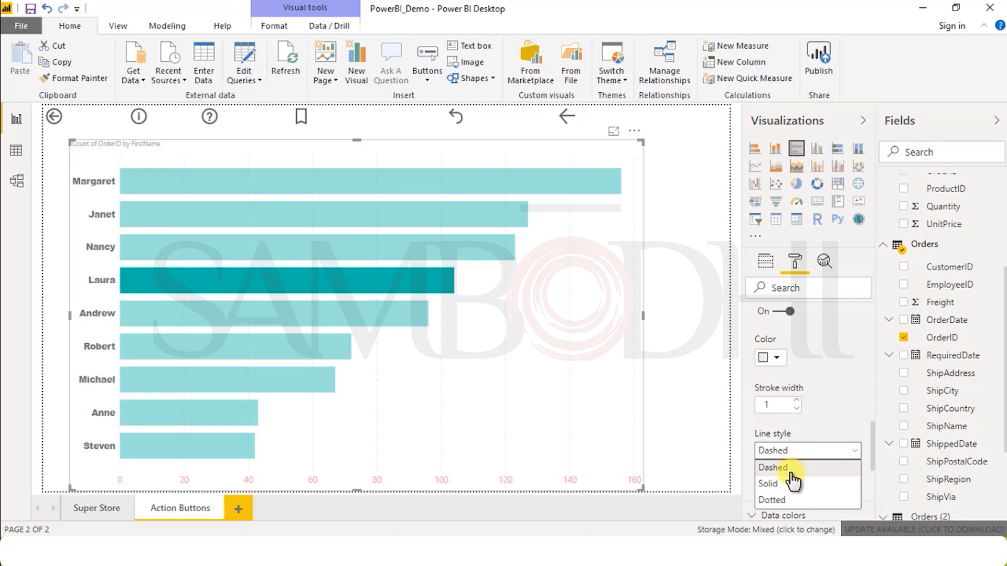
left_click(786, 482)
Step: Turn on Show all for the bar chart's data colors so each bar has its own color setting
scroll(803, 457, "down", 3)
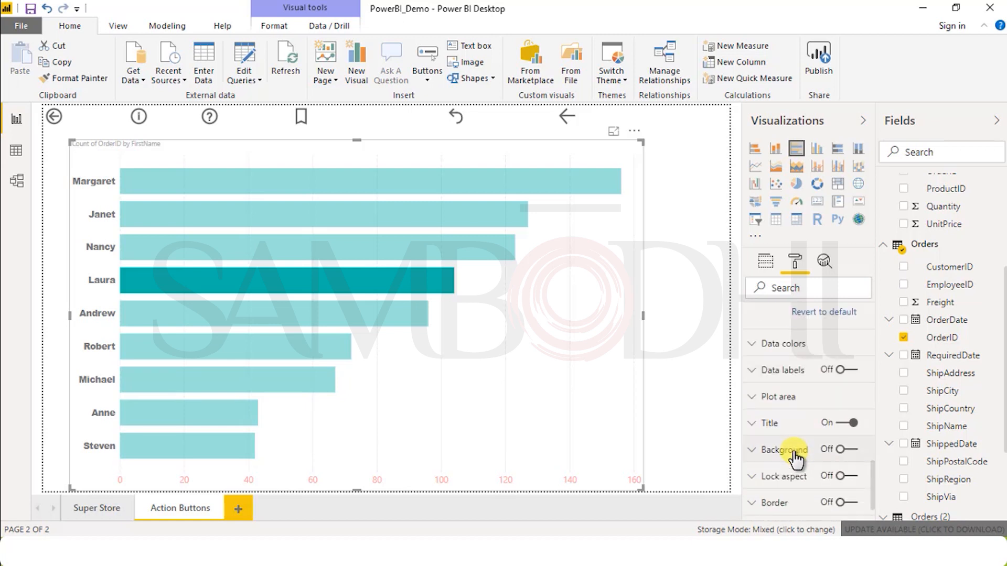
left_click(765, 351)
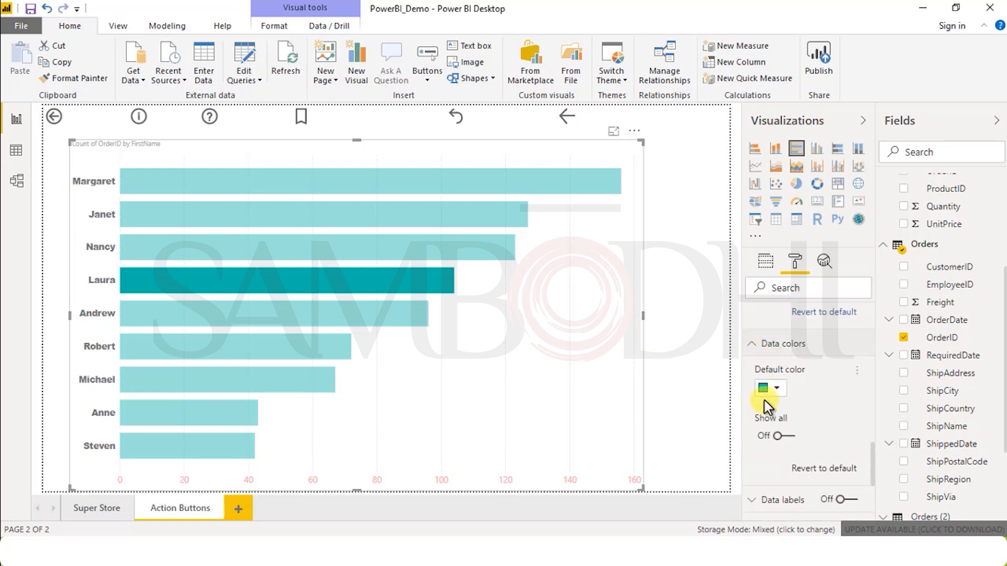
left_click(789, 435)
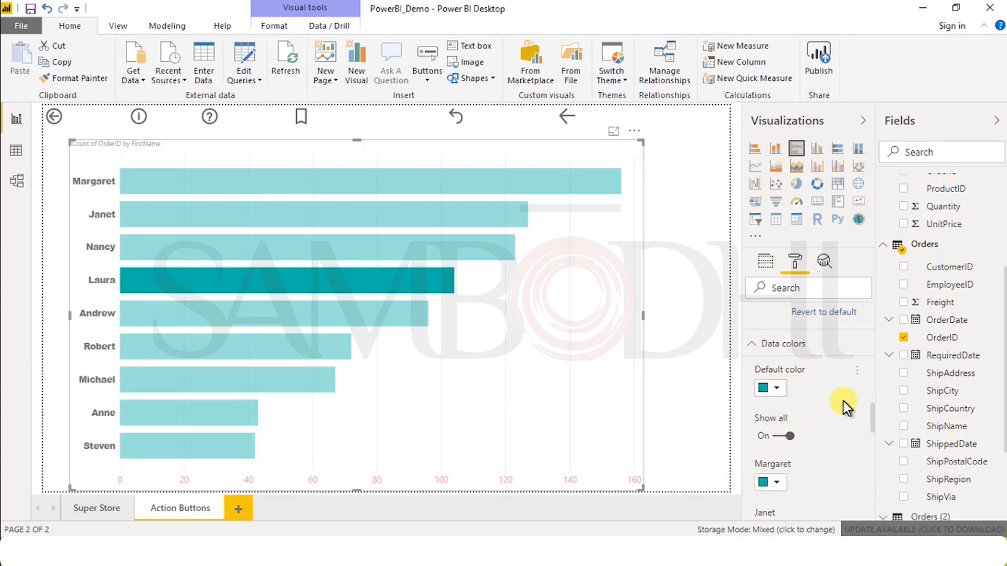
Step: Try a light yellow theme shade as the default bar color and revert it to the default
scroll(821, 433, "down", 3)
scroll(820, 433, "up", 3)
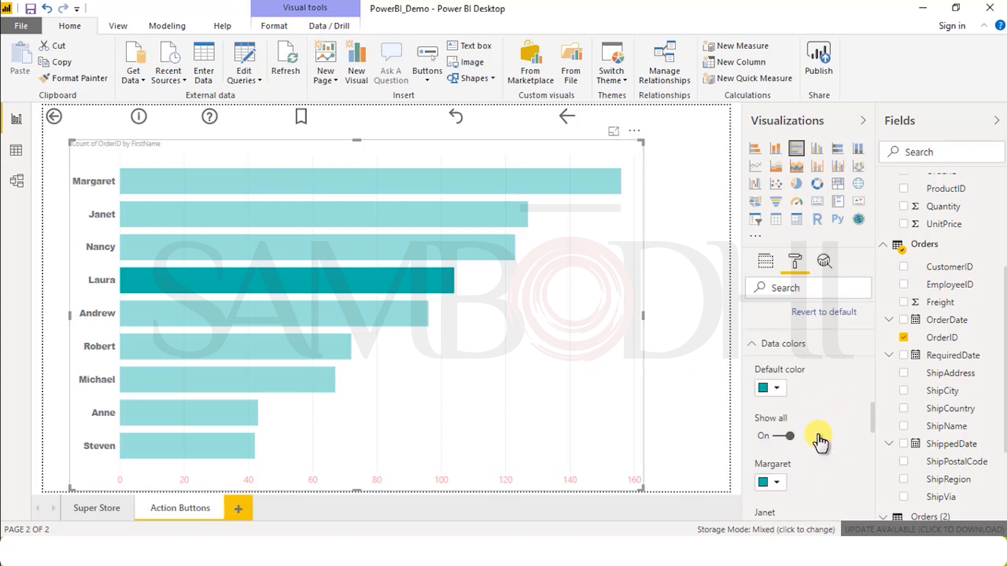
left_click(777, 392)
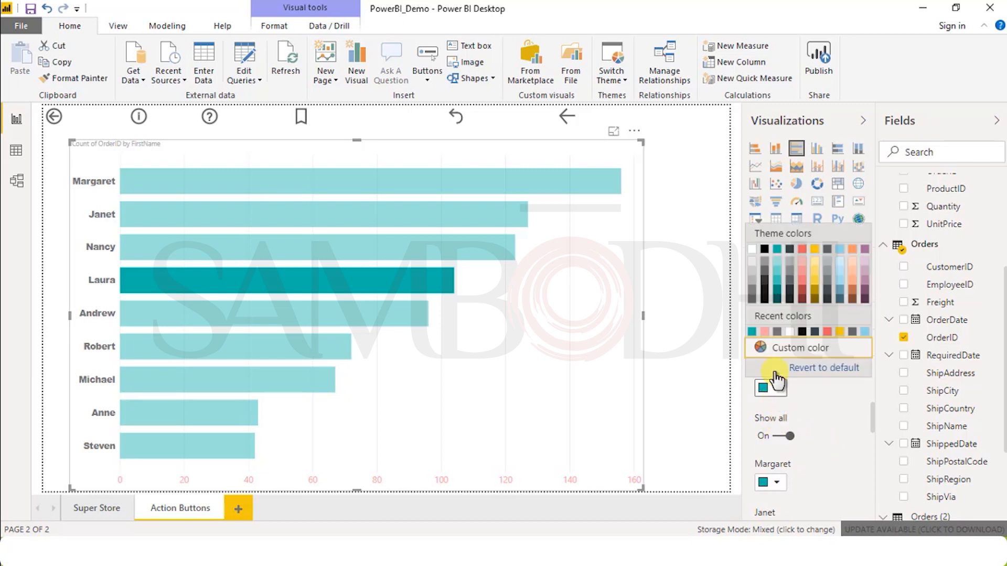
left_click(816, 270)
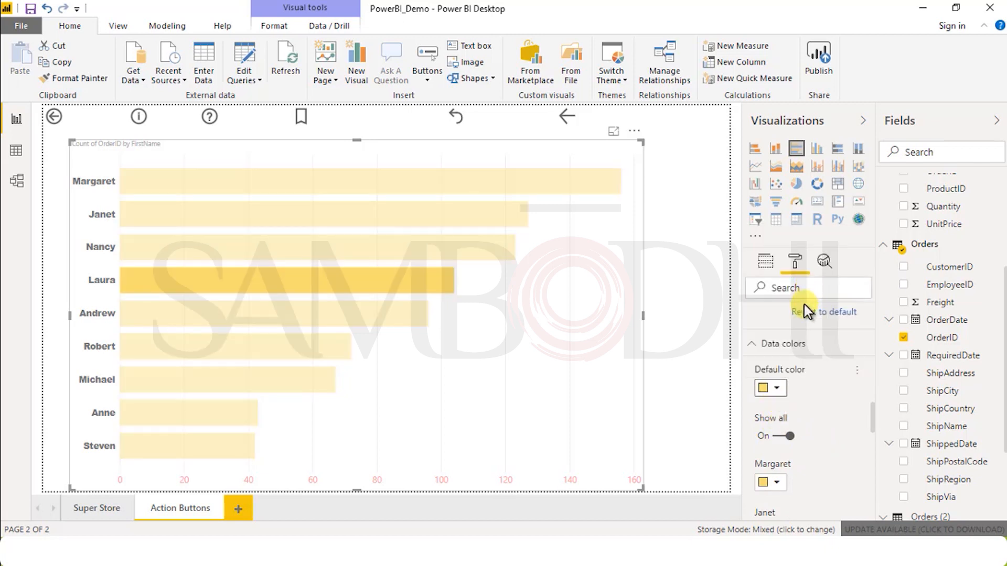
left_click(781, 391)
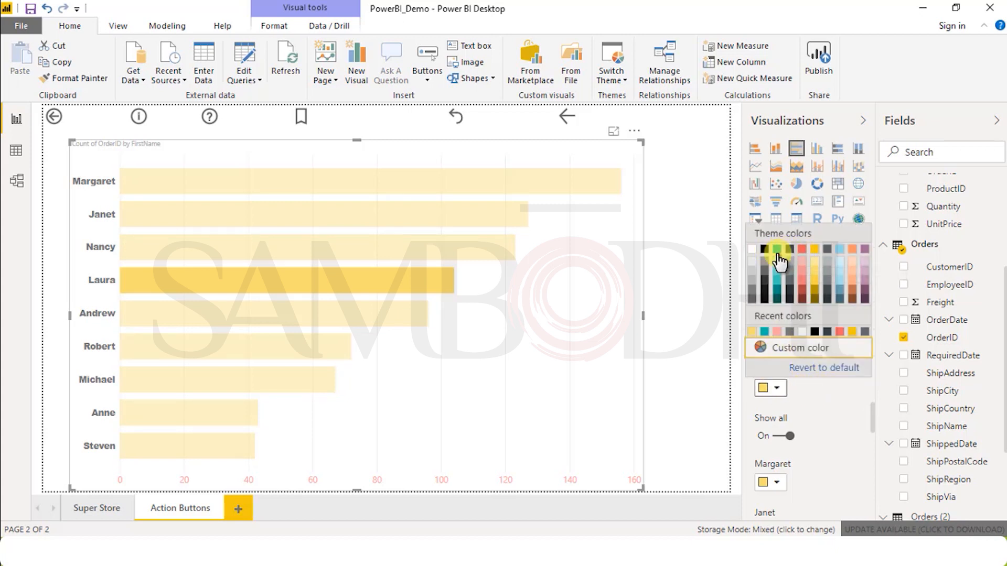
left_click(839, 368)
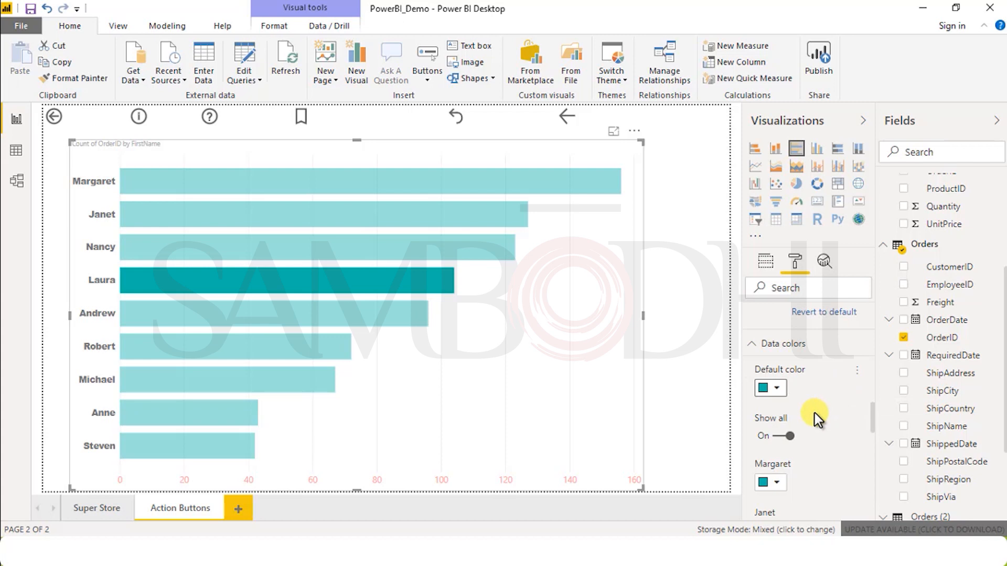
Step: Color the longest bar light yellow, the third bar purple and the fourth bar red
scroll(807, 449, "down", 3)
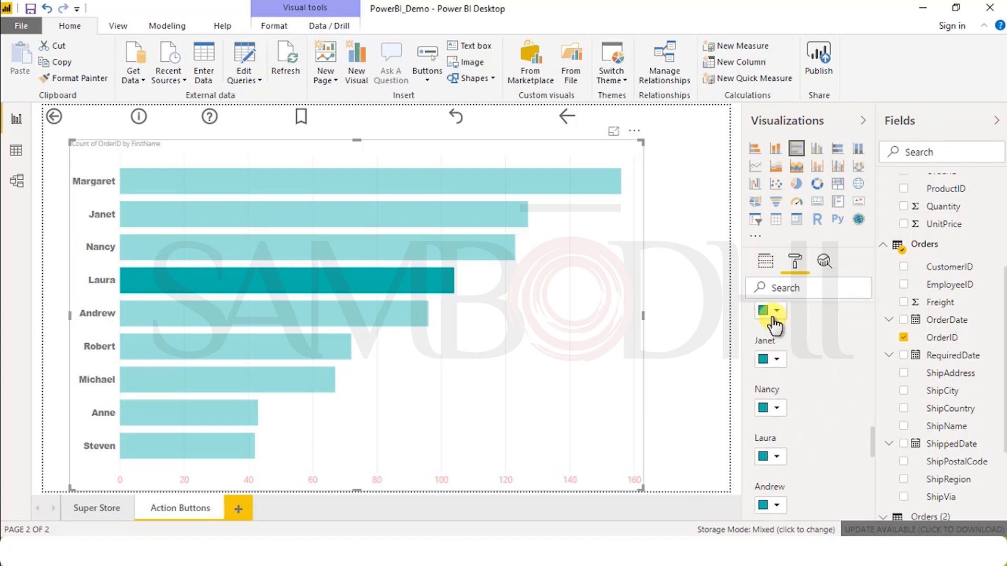
left_click(773, 319)
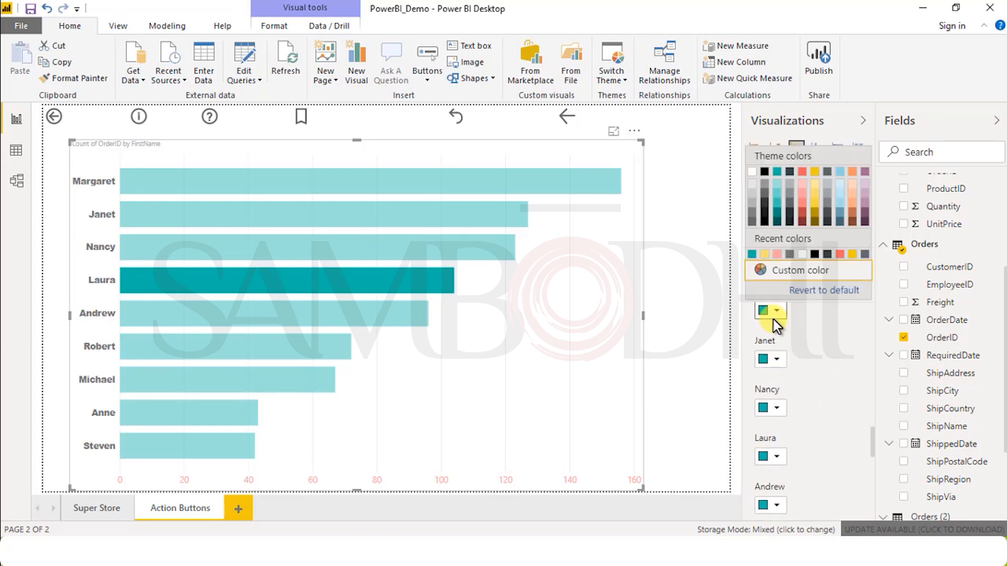
left_click(815, 196)
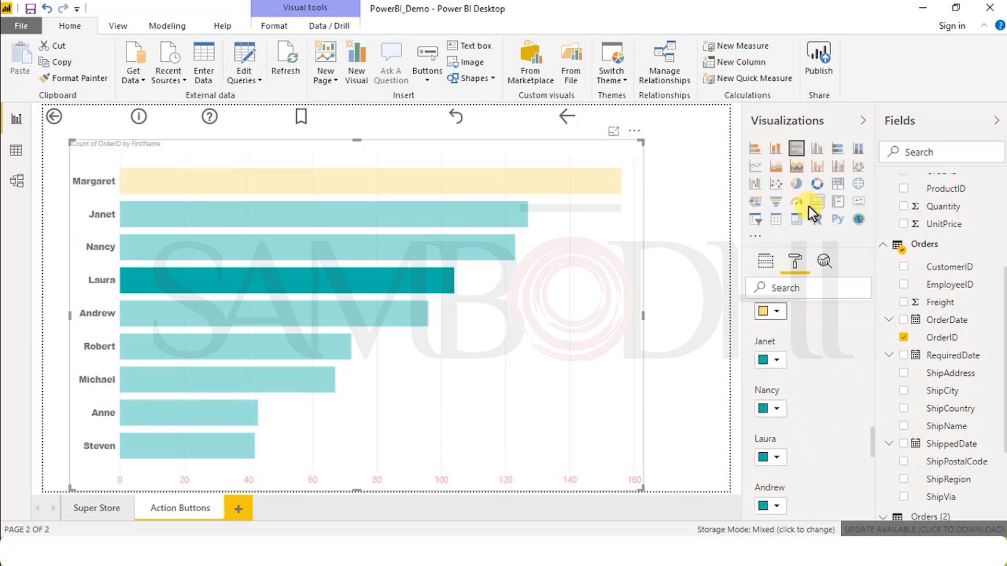
left_click(774, 409)
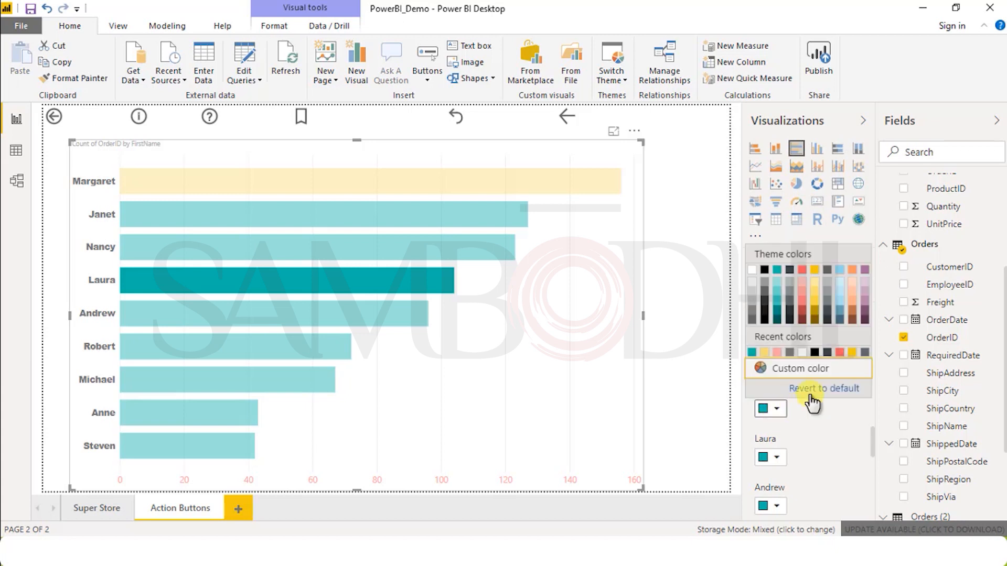
left_click(863, 305)
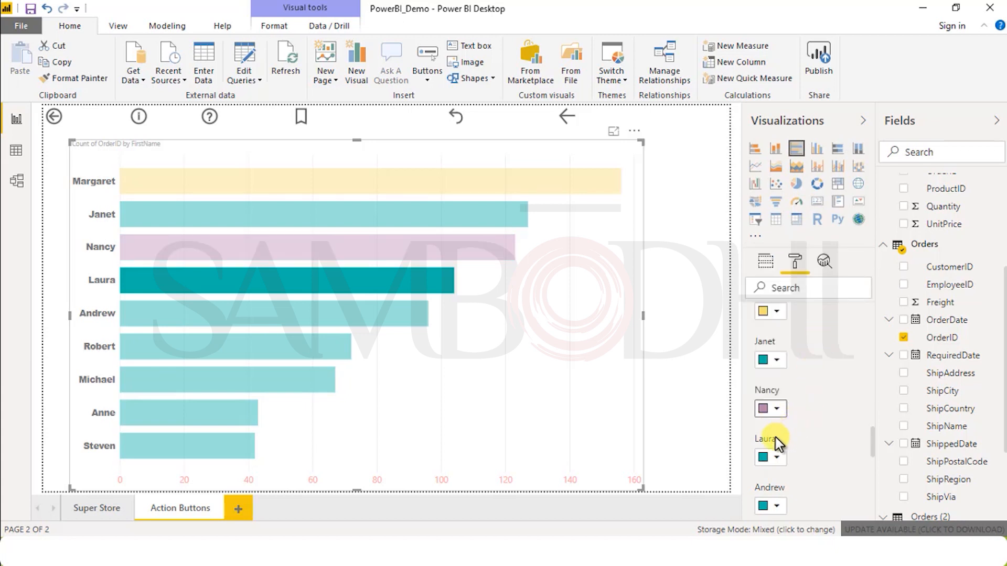
left_click(772, 457)
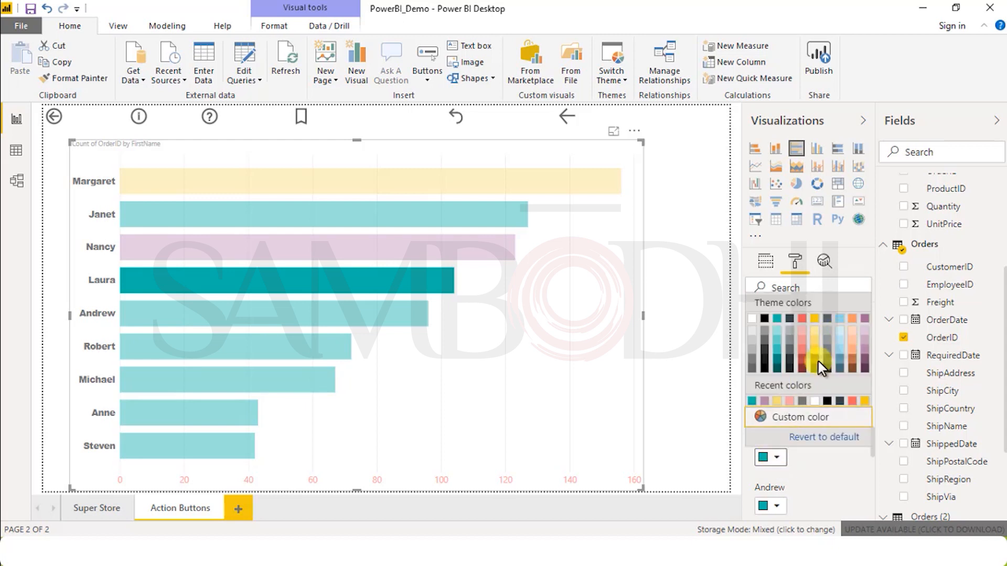
left_click(833, 401)
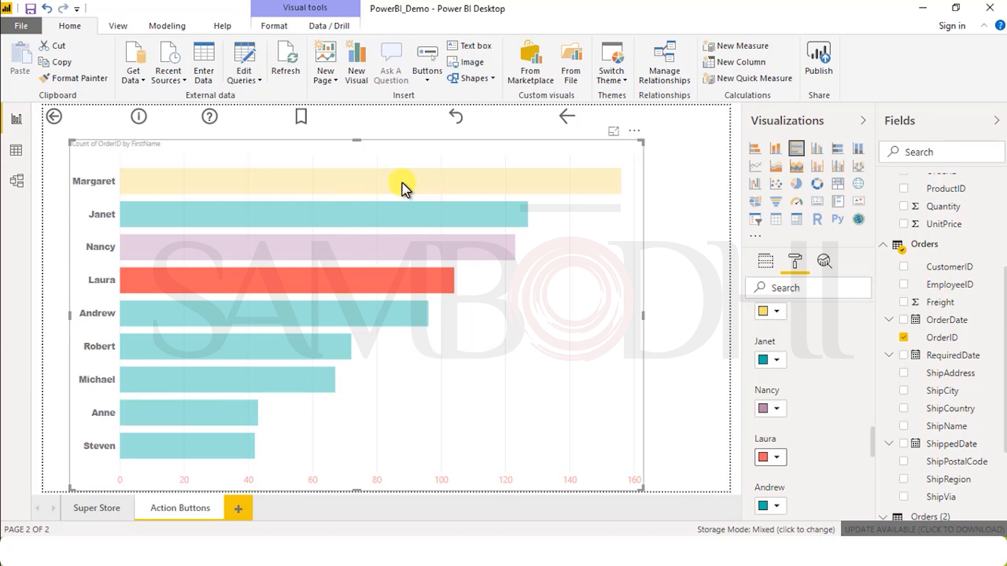
mouse_move(401, 183)
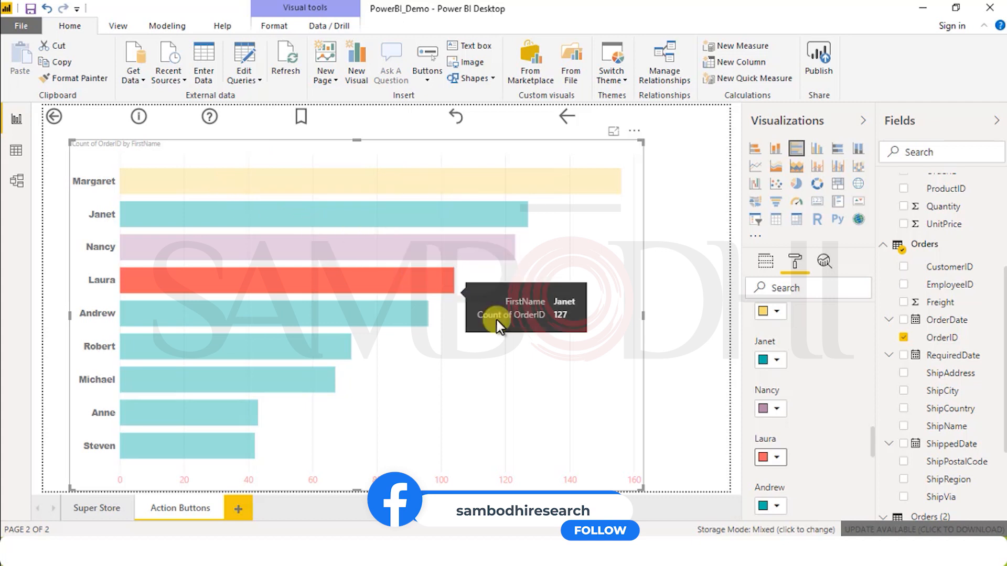
Step: Shift the bar chart slightly to the right and set its title text to "Sales By Employees"
scroll(772, 391, "down", 8)
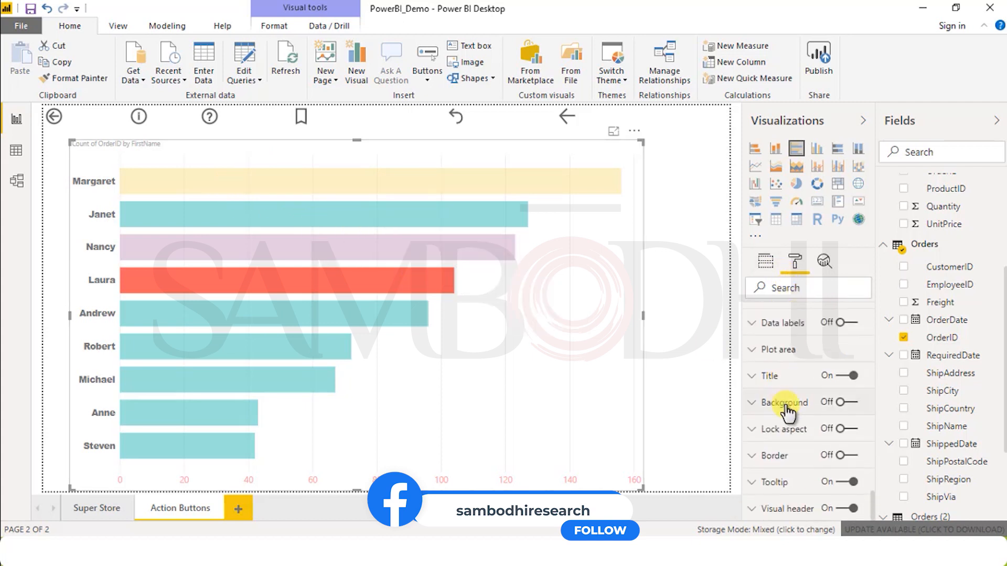
left_click(770, 381)
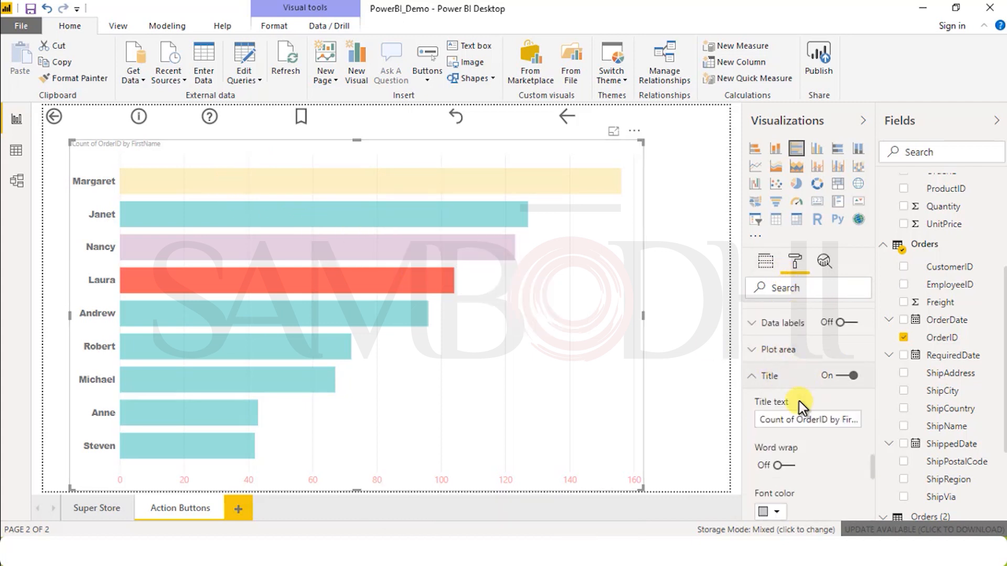
left_click_drag(138, 148, 158, 143)
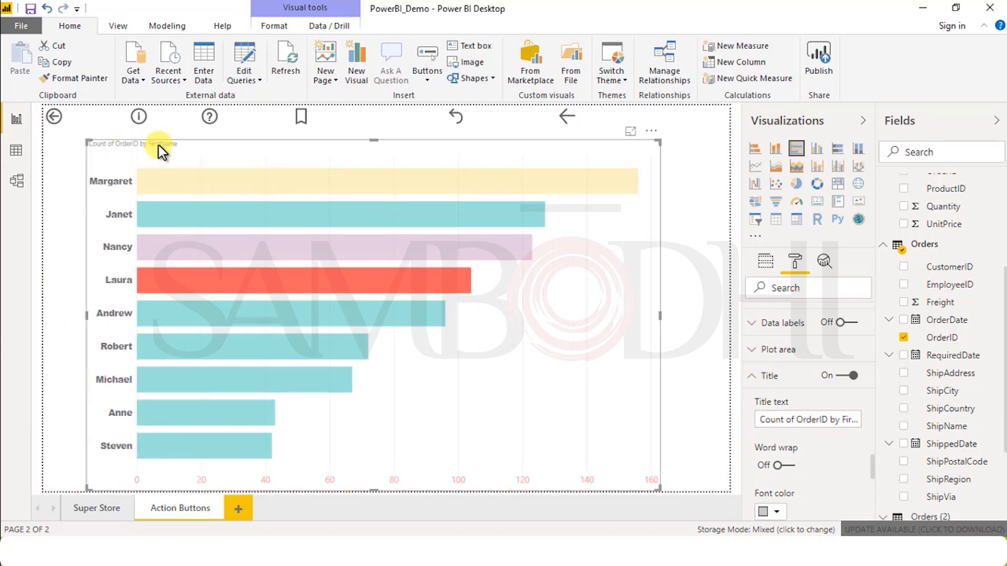
left_click(769, 420)
left_click_drag(768, 419, 875, 422)
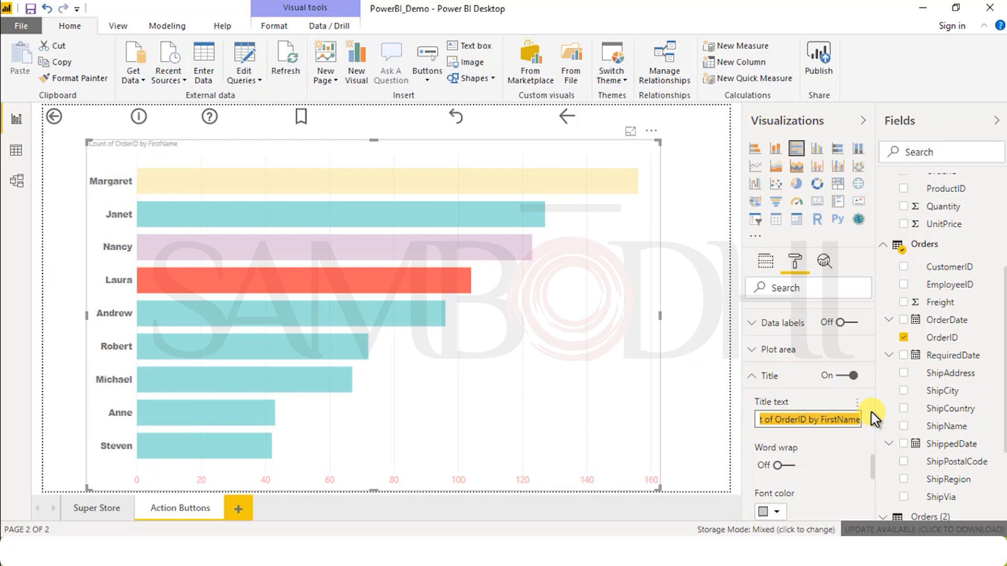
type("C")
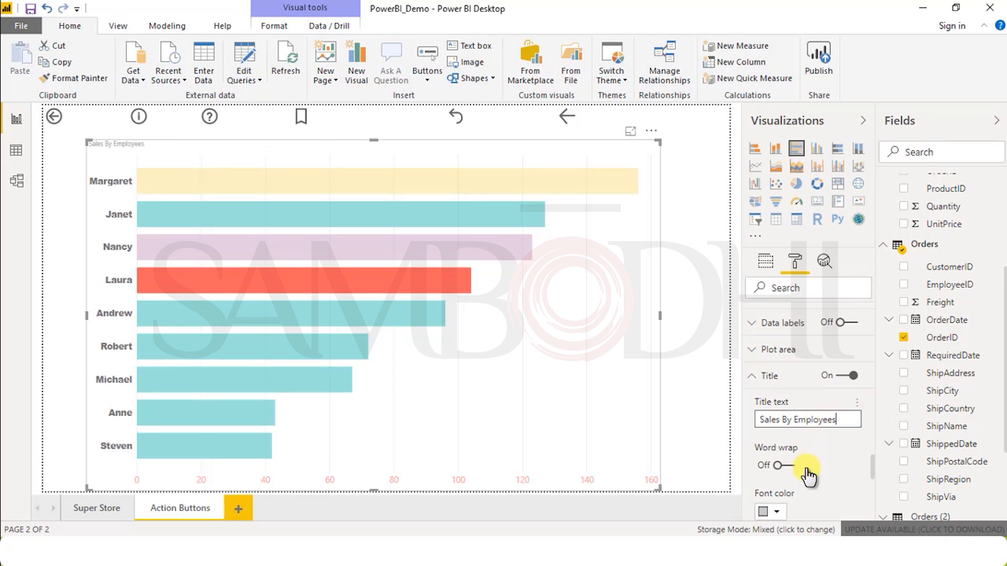
Step: Set the chart title's font color to black and align the title to the center
scroll(807, 473, "down", 3)
left_click(769, 342)
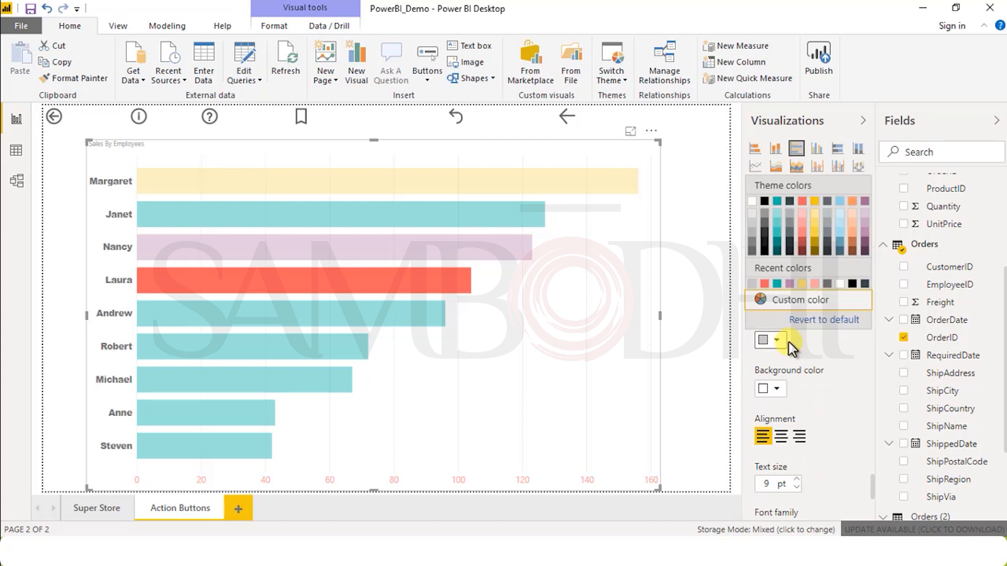
left_click(765, 220)
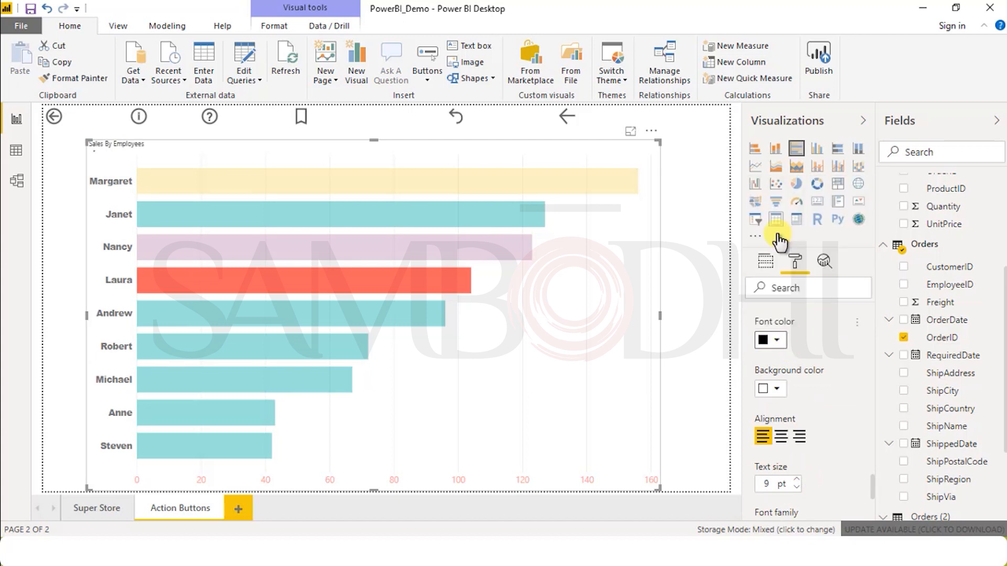
left_click(782, 436)
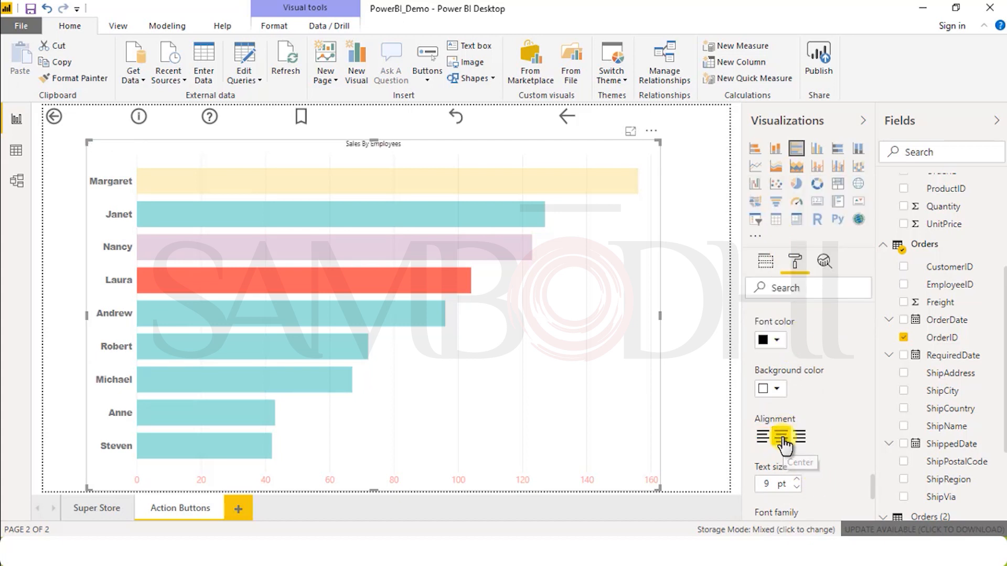
Step: Format the chart title with a text size of 15 pt and the Arial Unicode MS font
left_click_drag(770, 483, 742, 490)
type("15")
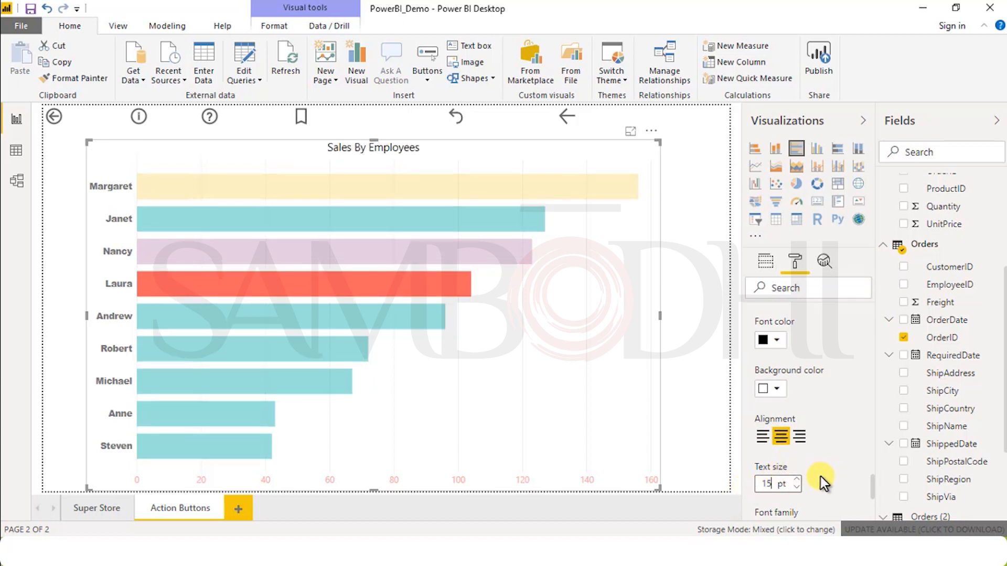
scroll(820, 477, "down", 8)
scroll(836, 472, "up", 5)
left_click(803, 358)
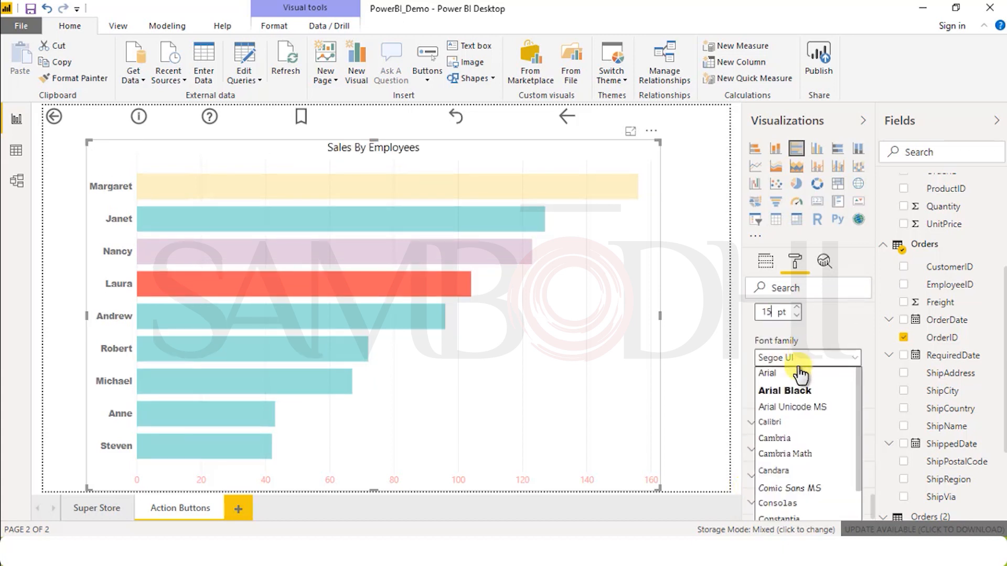
left_click(789, 407)
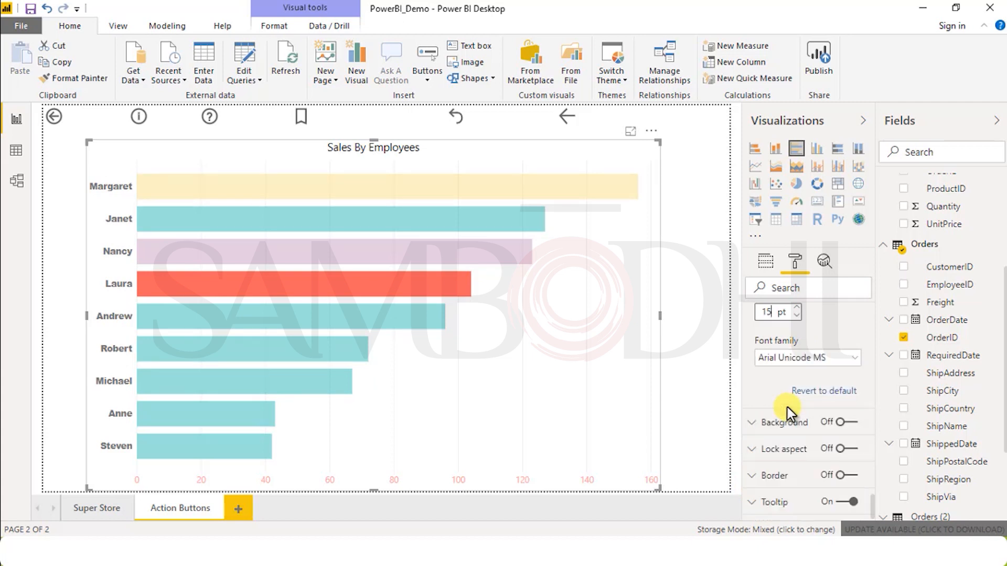
Step: Open the bar chart's background and border formatting settings
left_click(781, 426)
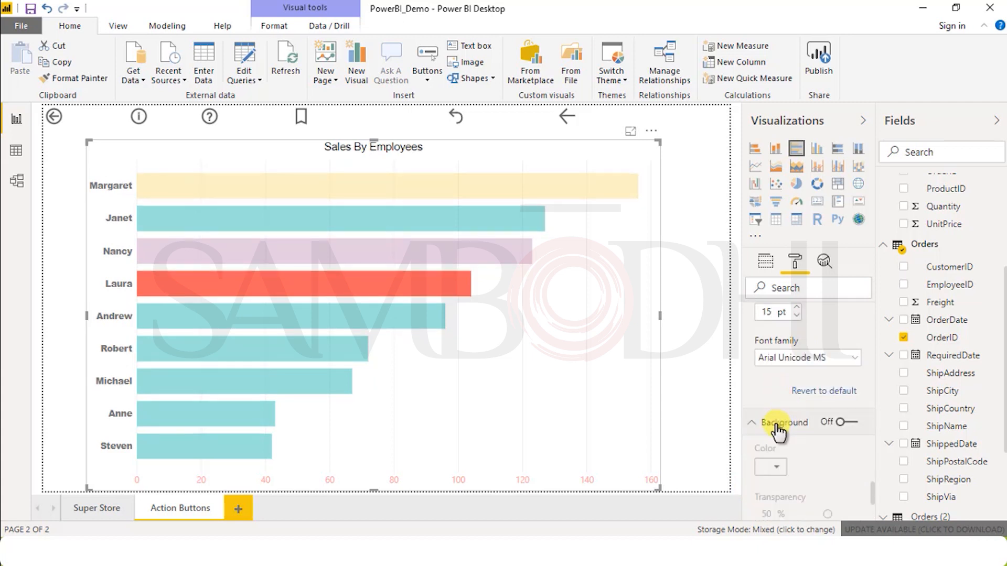
scroll(795, 448, "down", 3)
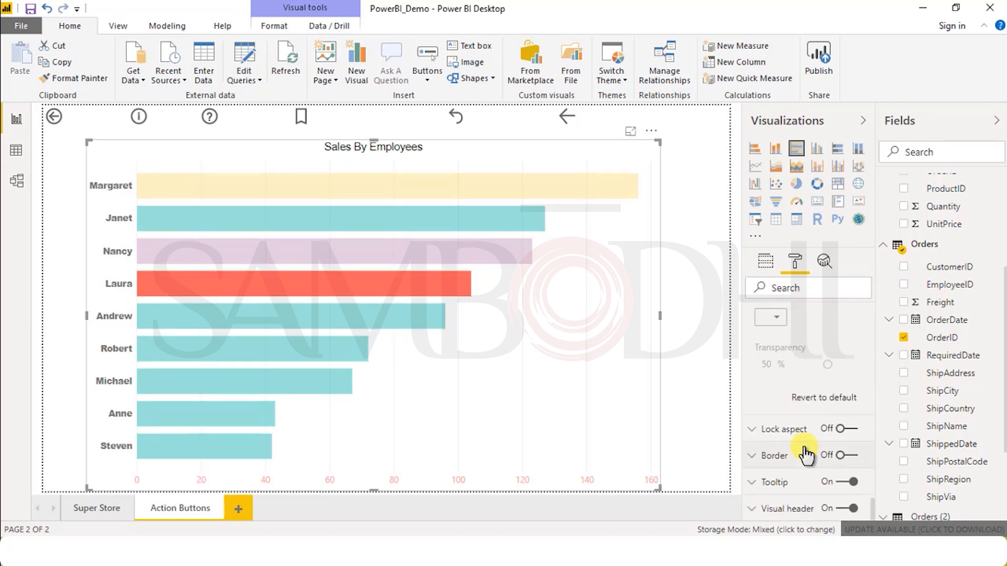
left_click(777, 457)
scroll(786, 464, "down", 3)
scroll(795, 465, "up", 4)
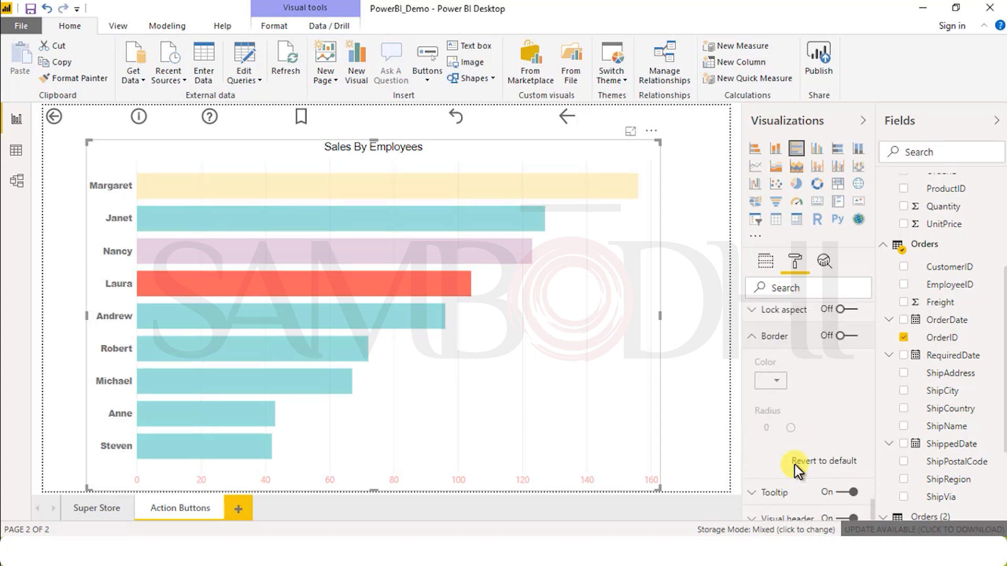
Step: Turn on the bar chart's border and keep its black color
left_click(843, 498)
scroll(797, 493, "down", 3)
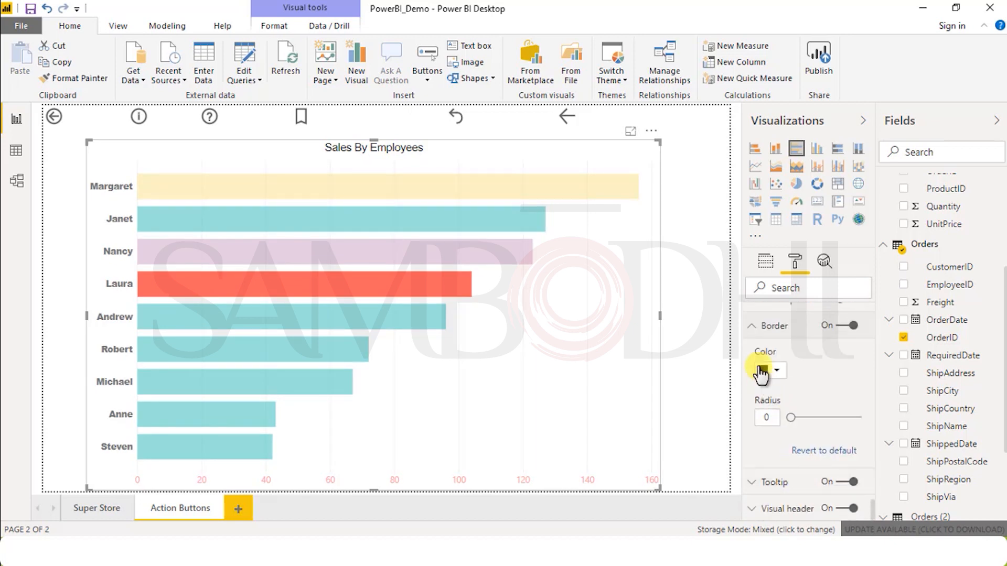
left_click(772, 373)
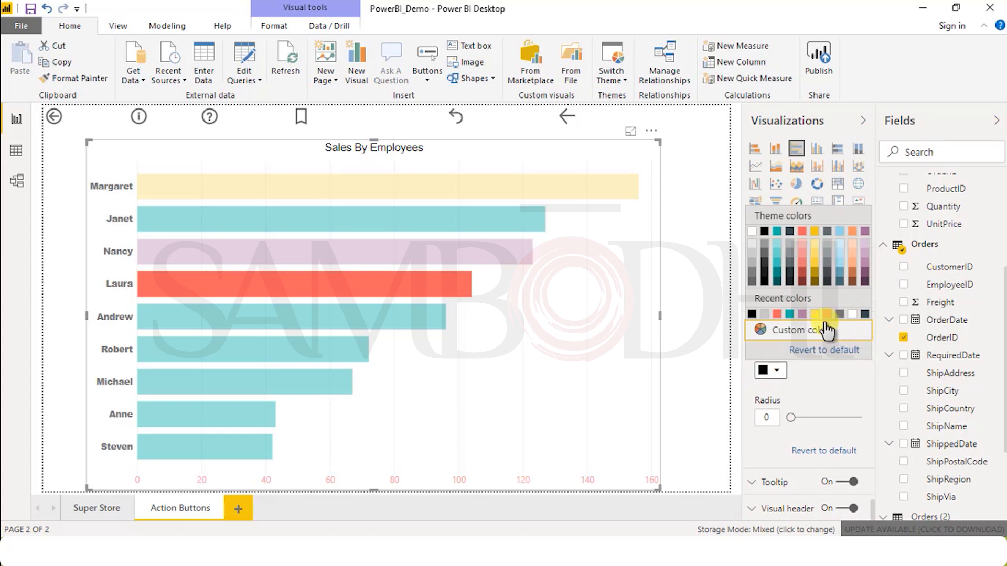
left_click(730, 353)
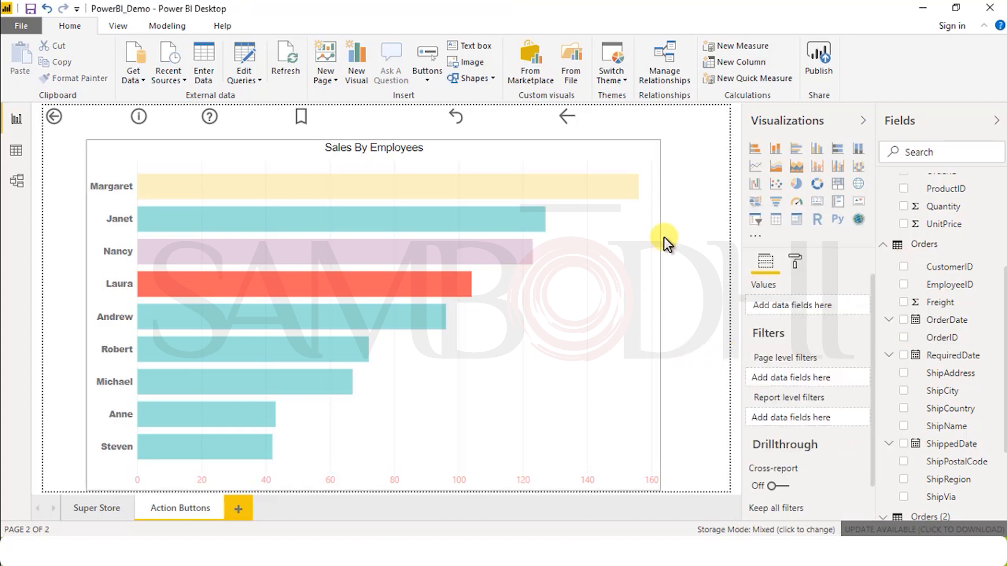
Step: Turn on cross-report drillthrough for the Action Buttons page
scroll(833, 484, "down", 1)
left_click(776, 447)
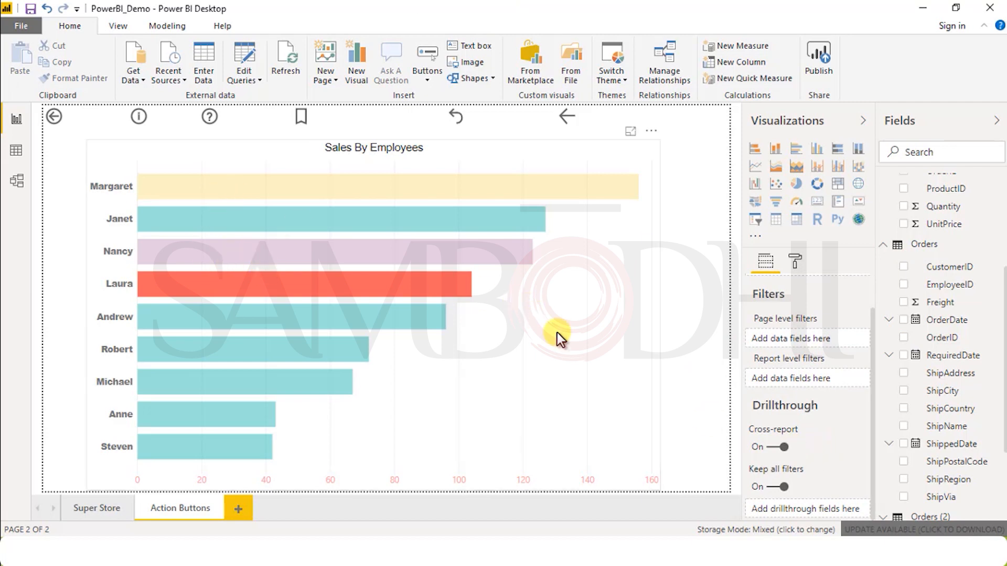
scroll(791, 406, "up", 1)
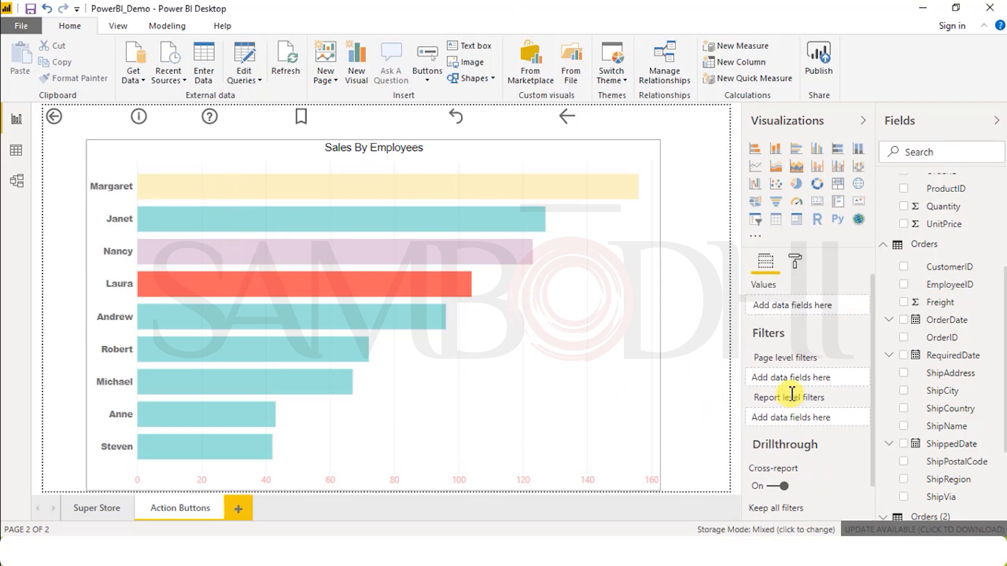
Step: Reselect the bar chart, open its tooltip formatting settings and preview the tooltip of the topmost bar
left_click(801, 263)
left_click(511, 314)
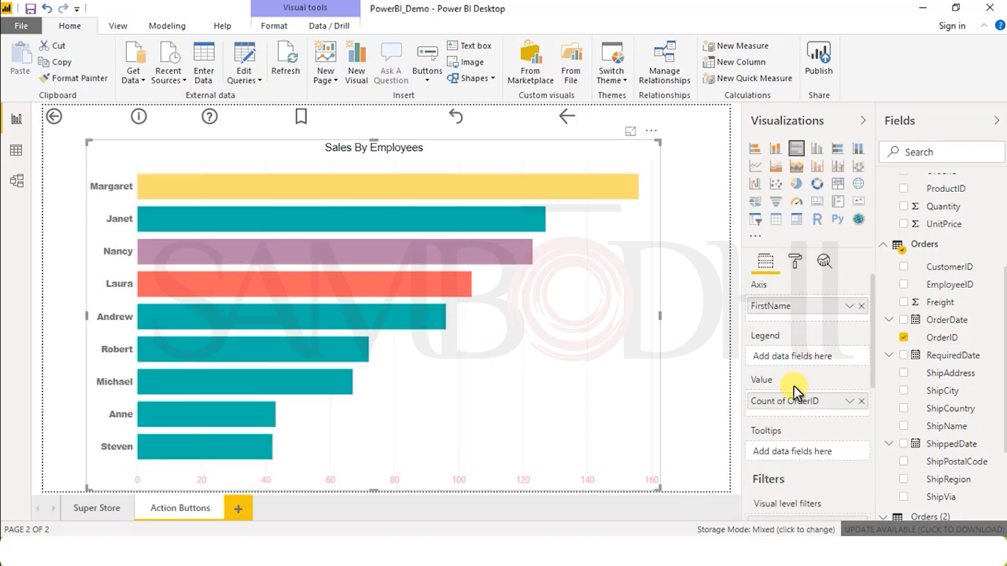
scroll(797, 426, "down", 5)
scroll(797, 426, "up", 5)
left_click(795, 264)
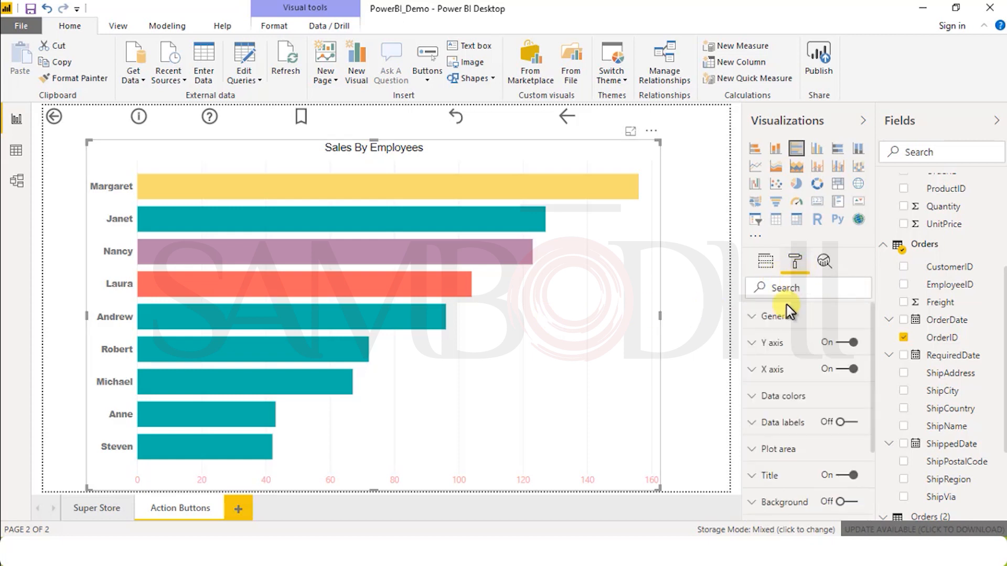
scroll(816, 407, "down", 3)
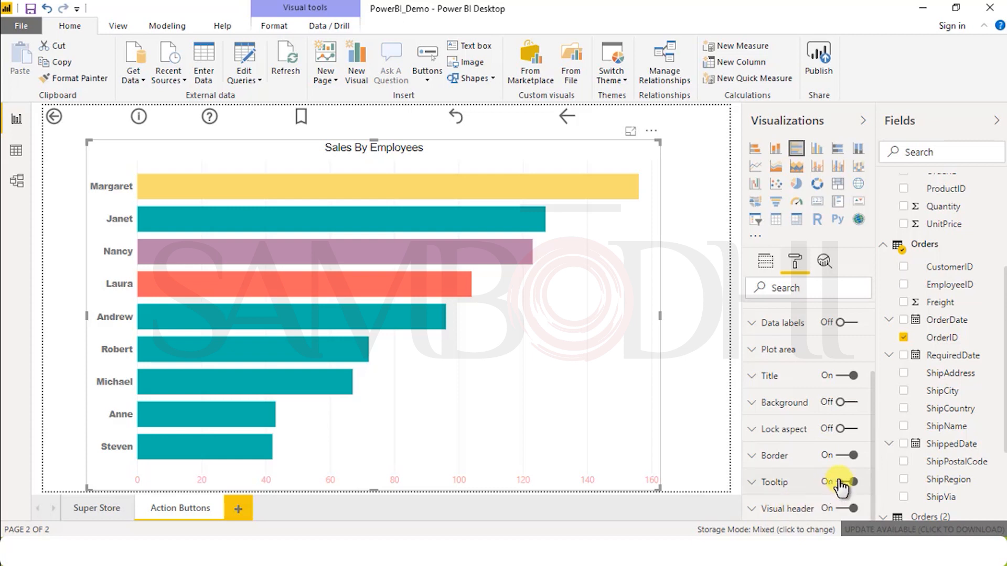
left_click(786, 479)
scroll(787, 461, "down", 3)
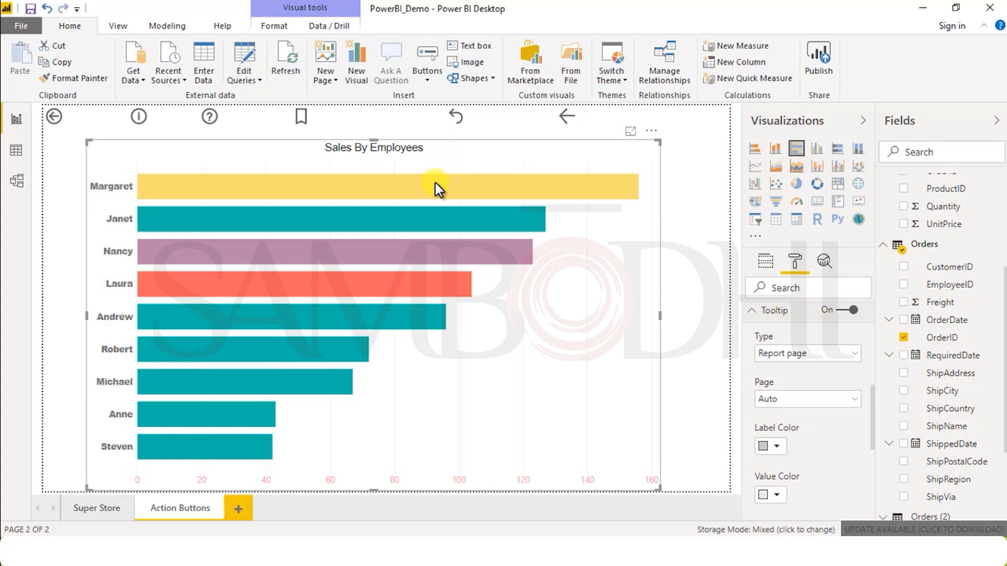
mouse_move(433, 193)
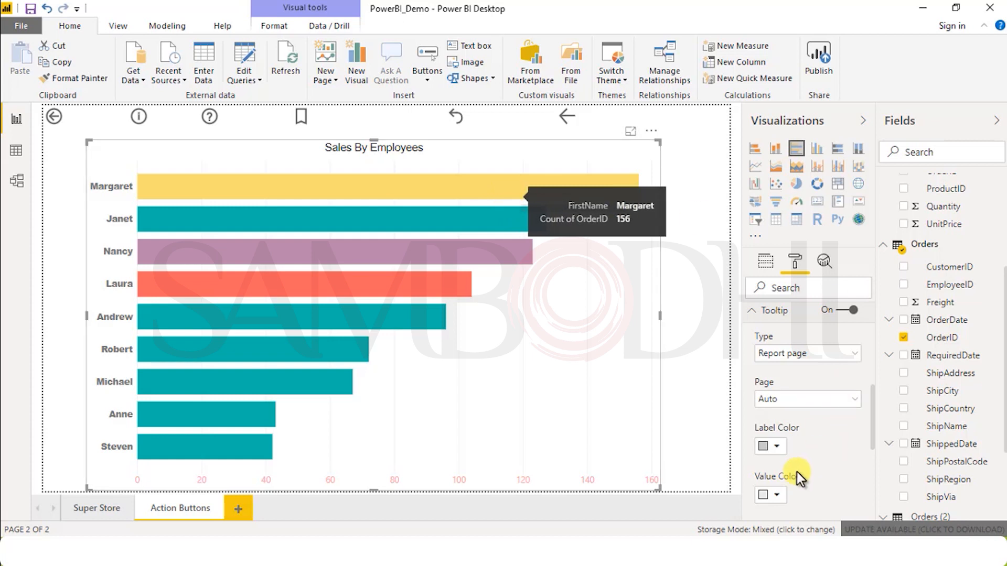
Step: Set the tooltip's label color to light yellow and its value color to white
left_click(778, 448)
left_click(815, 409)
left_click(774, 494)
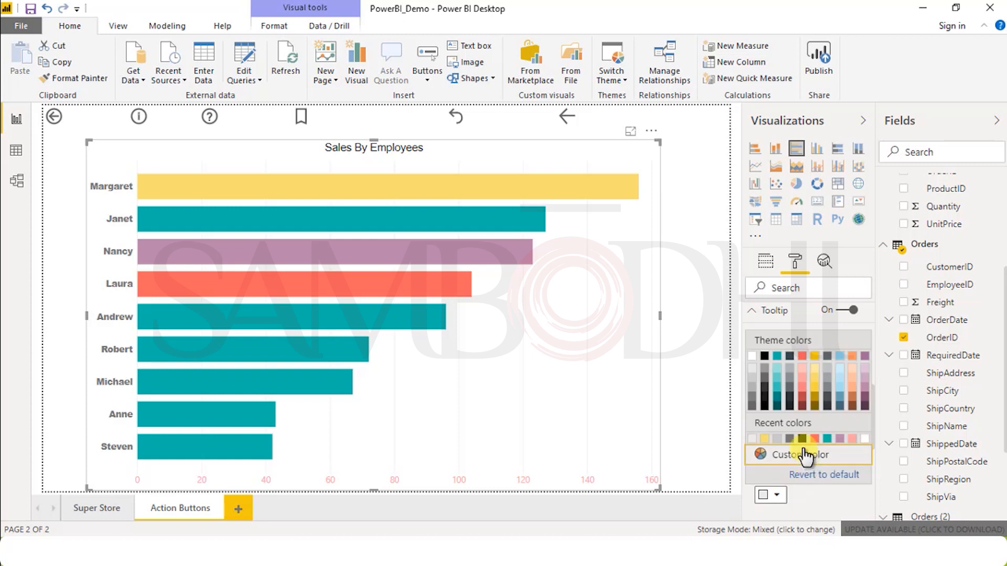
left_click(803, 439)
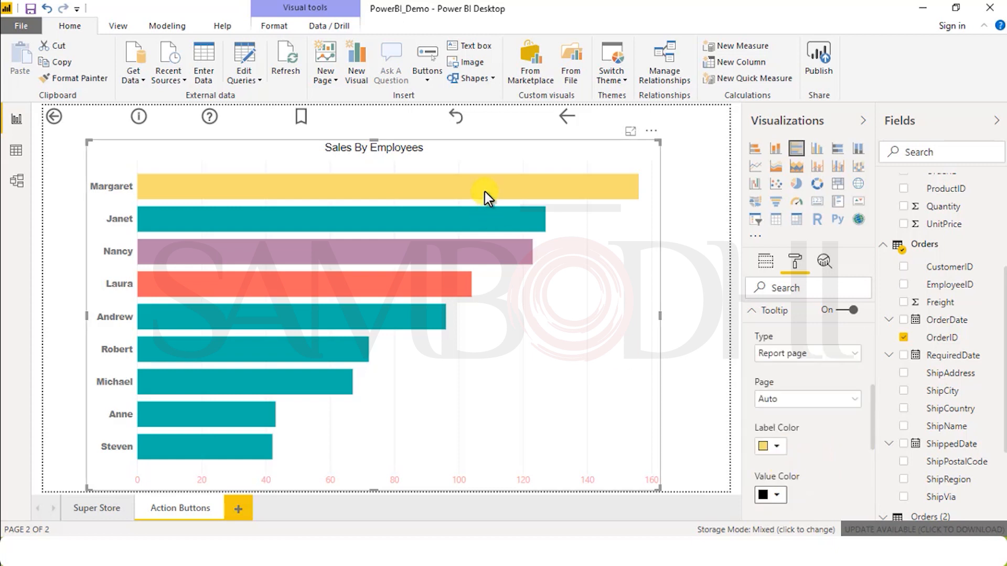
mouse_move(487, 198)
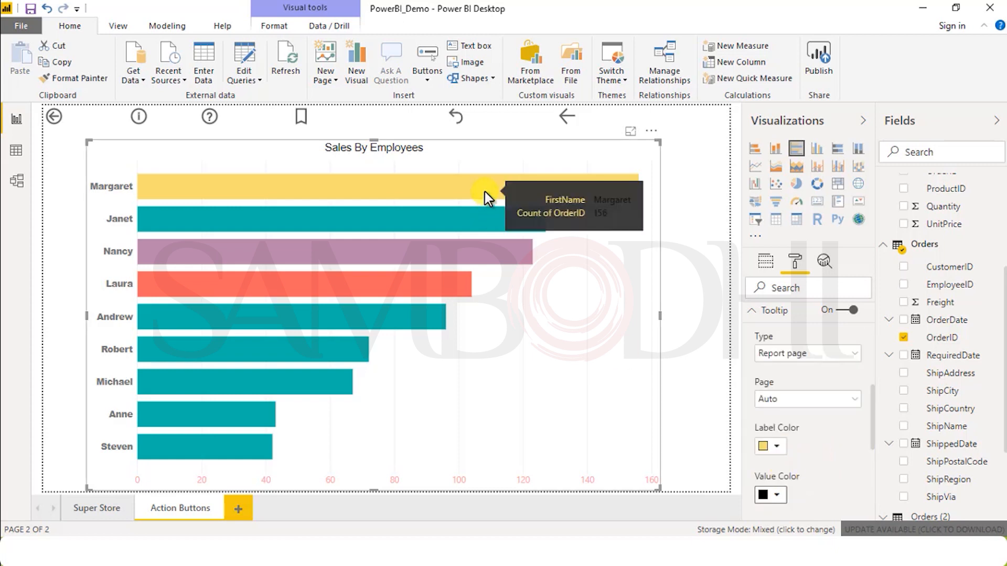
left_click(771, 495)
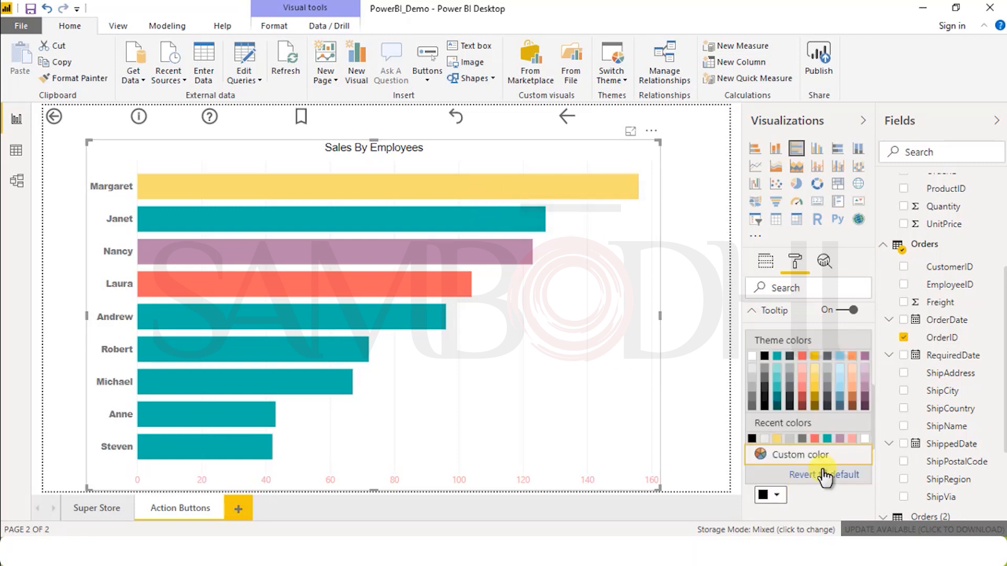
left_click(864, 438)
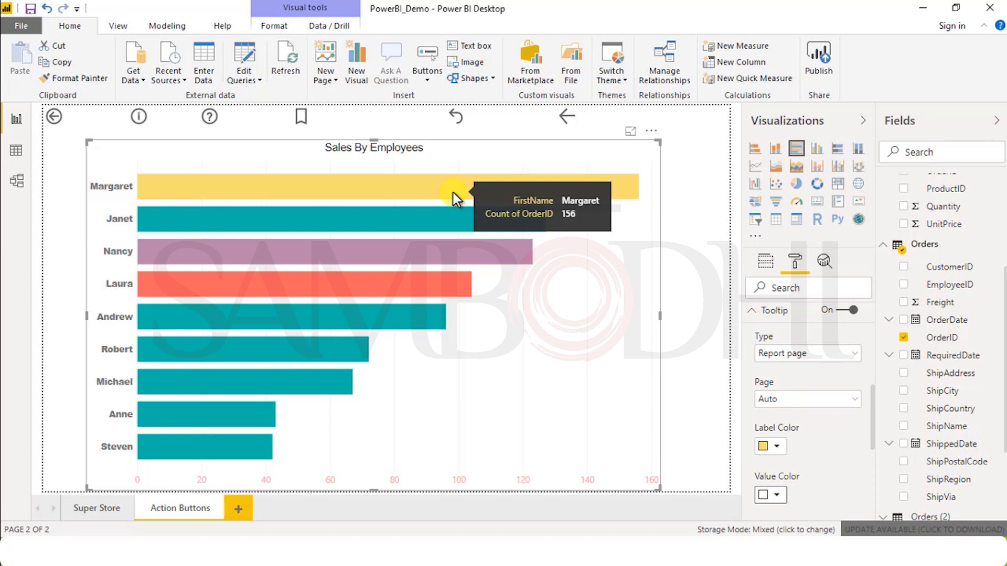
Step: Set the tooltip's background color to the theme's coral red and expand the visual header settings
scroll(825, 479, "down", 3)
scroll(824, 477, "down", 3)
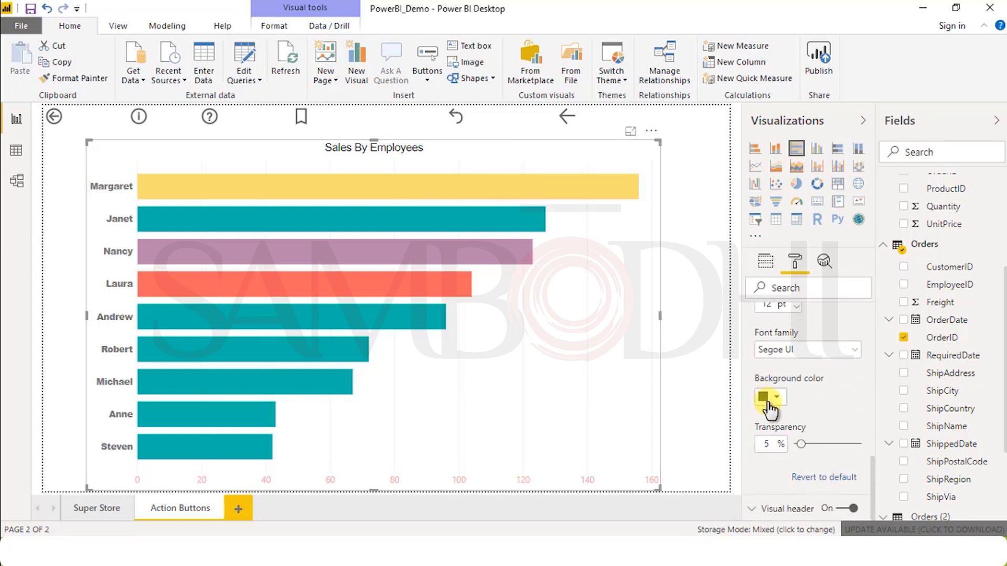
left_click(768, 401)
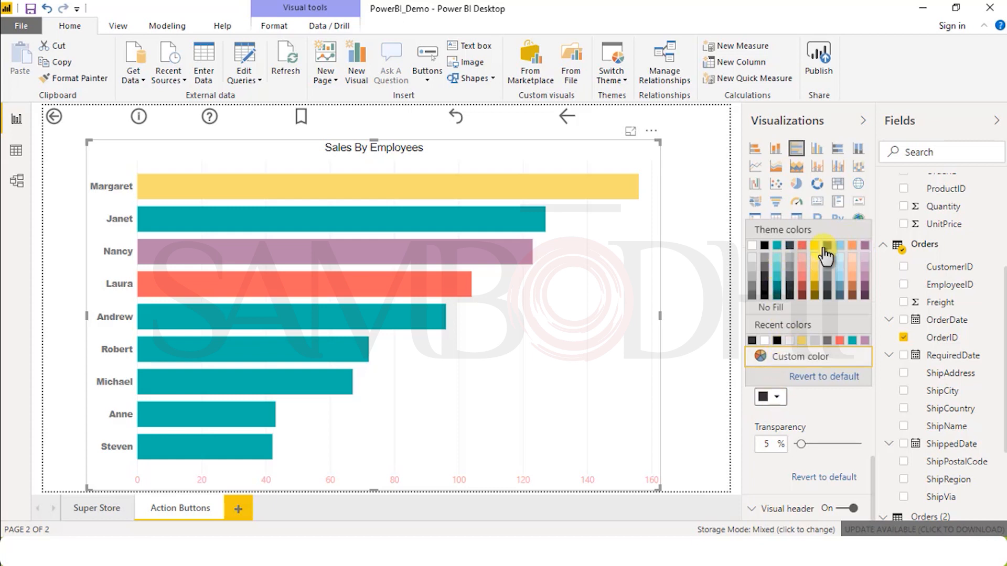
left_click(802, 245)
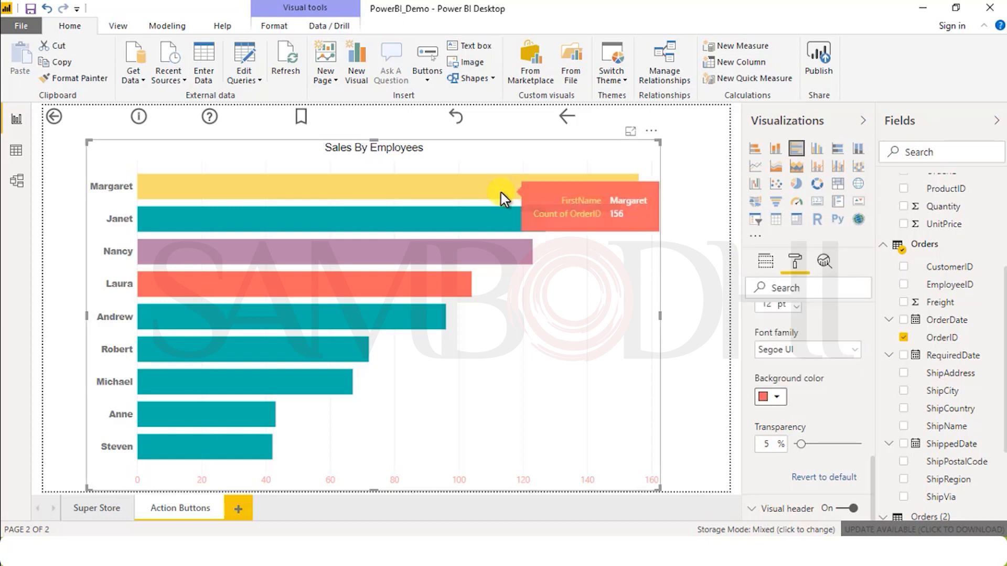
left_click(769, 507)
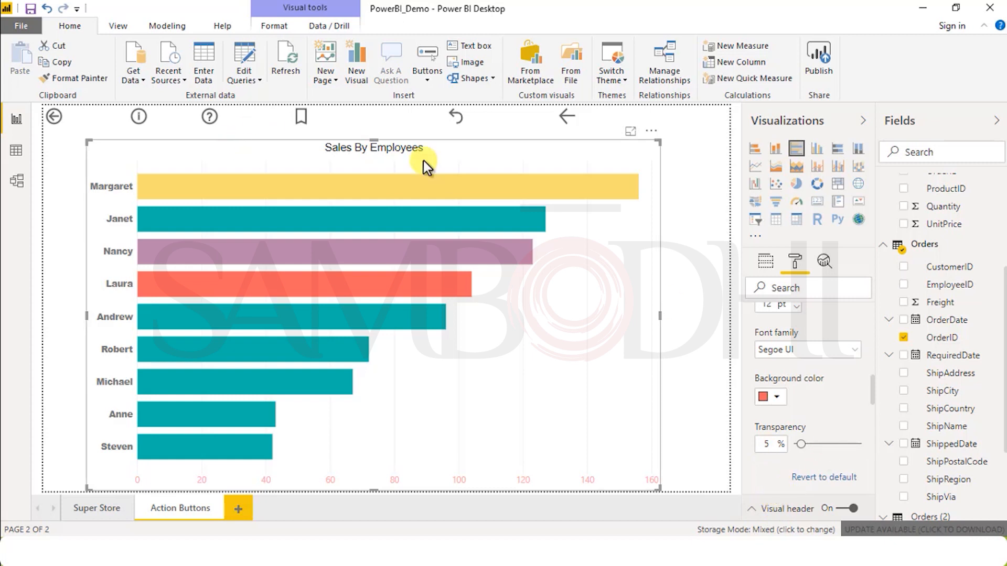
scroll(813, 440, "up", 10)
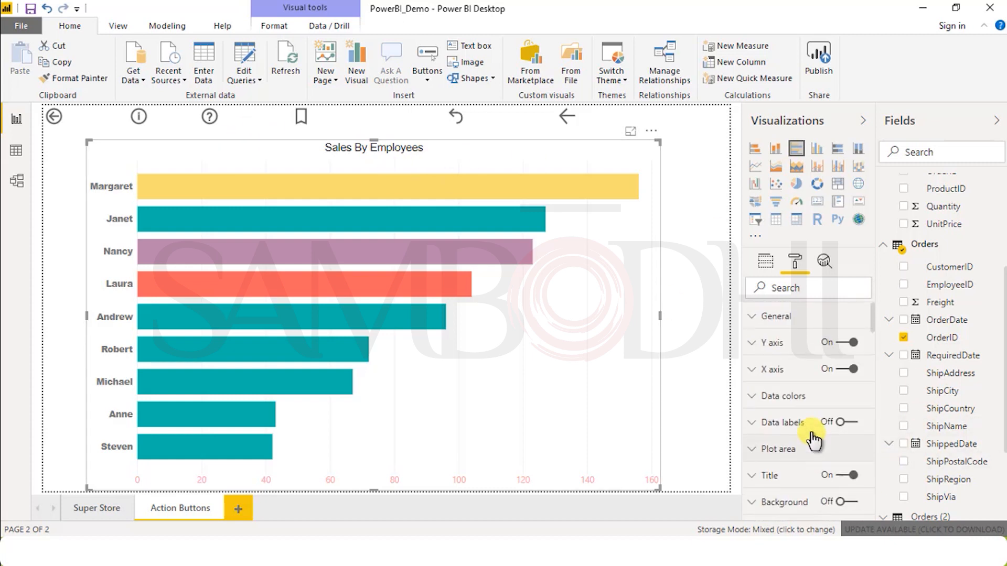
Step: Try the chart as a clustered column, 100% stacked bar and 100% stacked column chart, and return it to a clustered bar chart
left_click(766, 261)
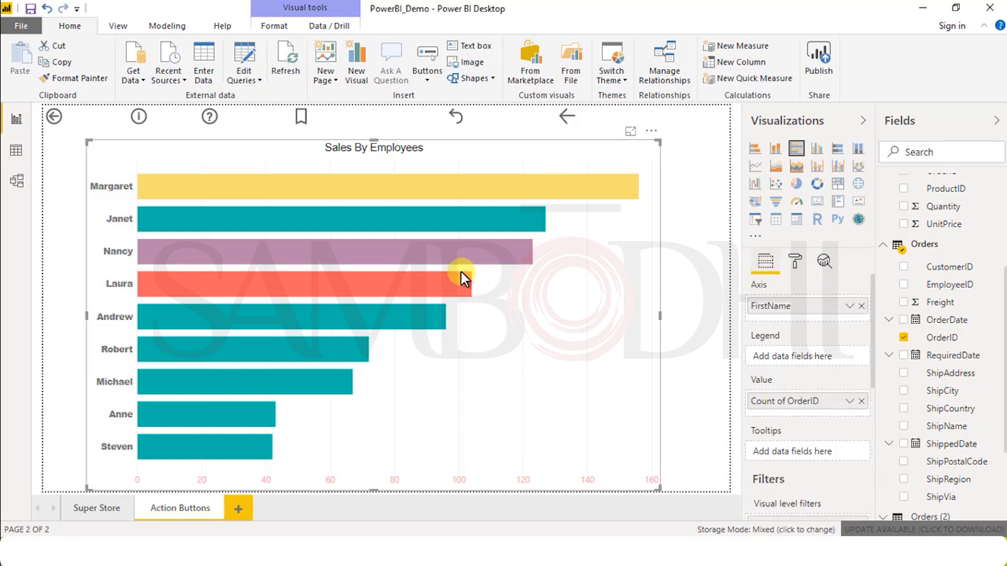
left_click(816, 152)
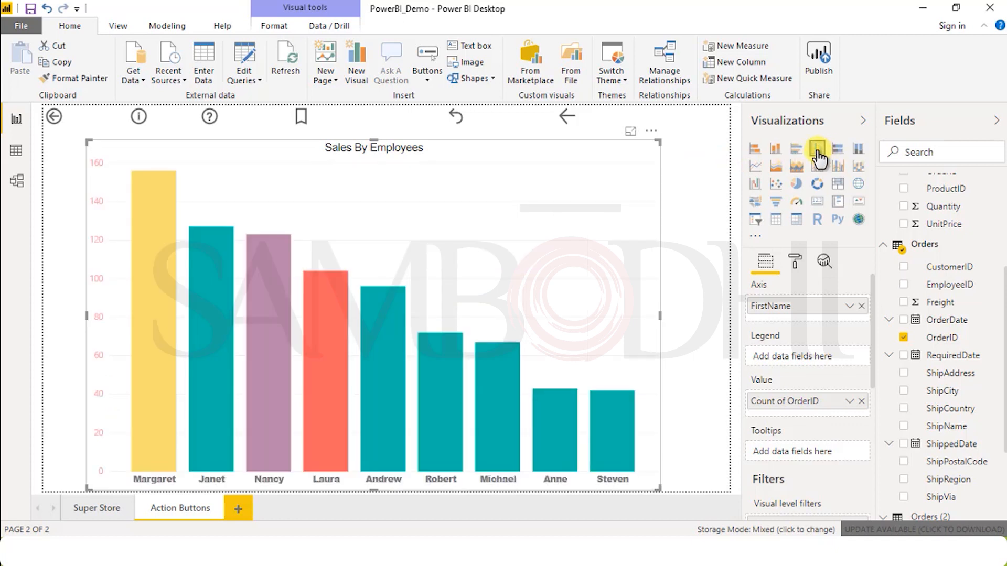
left_click(797, 151)
left_click(819, 151)
left_click(838, 151)
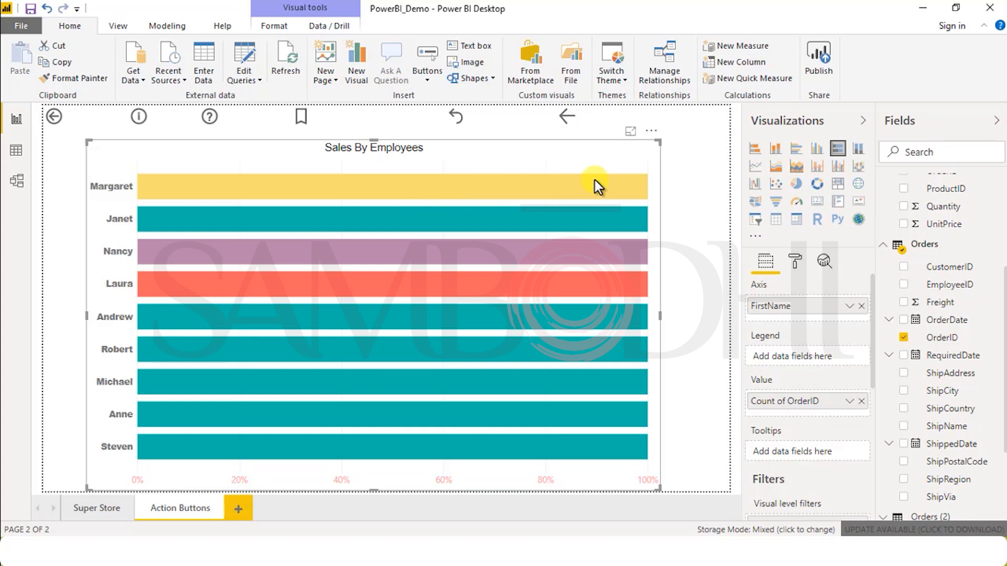
mouse_move(631, 187)
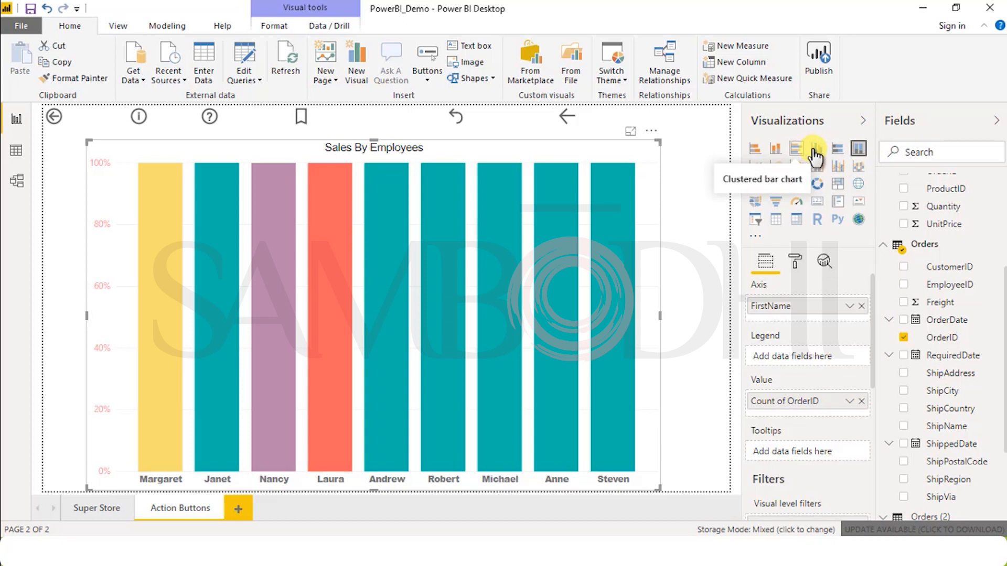
left_click(797, 151)
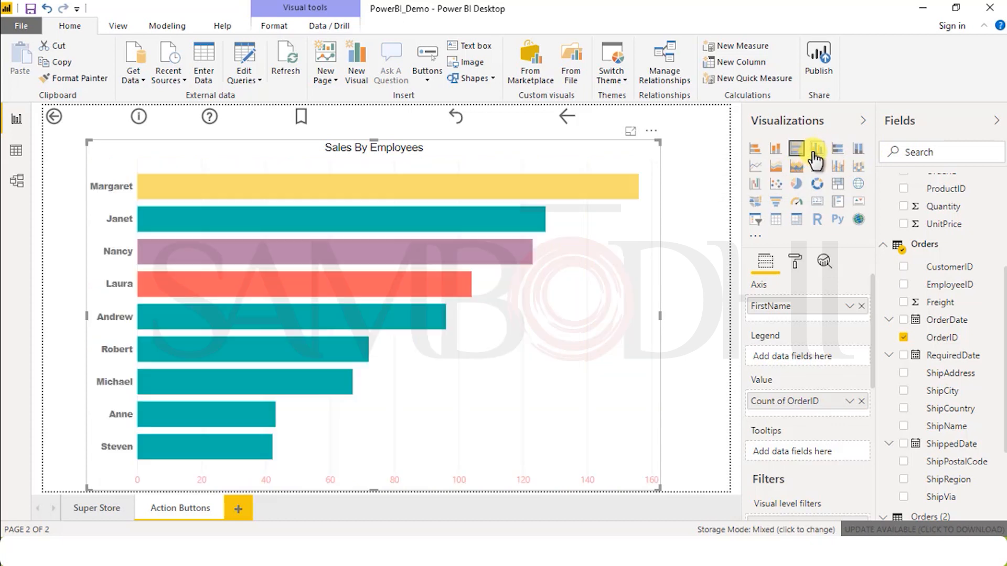
Step: Try the clustered column, stacked column and stacked bar chart types on the Sales By Employees chart
left_click(816, 156)
left_click(782, 156)
left_click(752, 155)
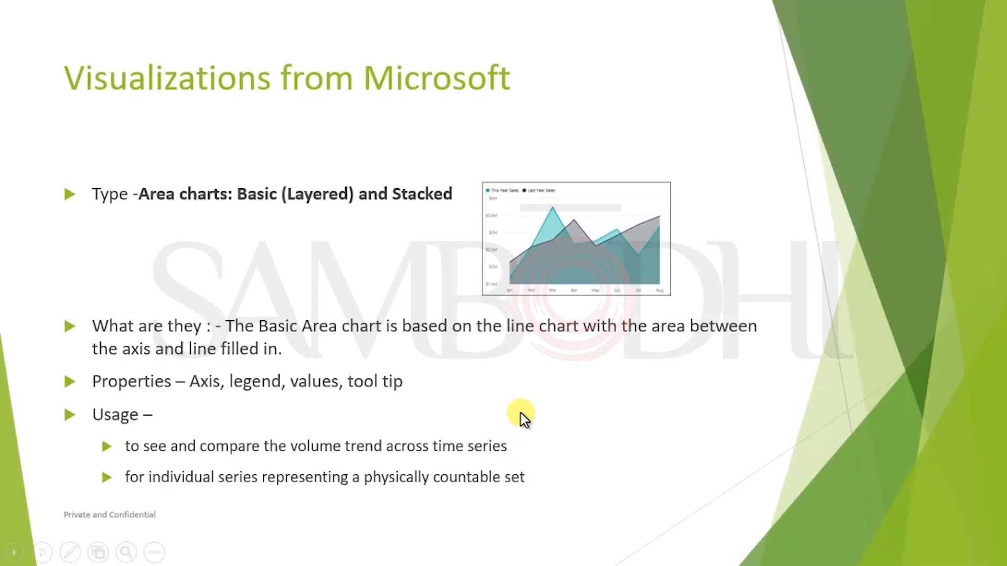
key("Right")
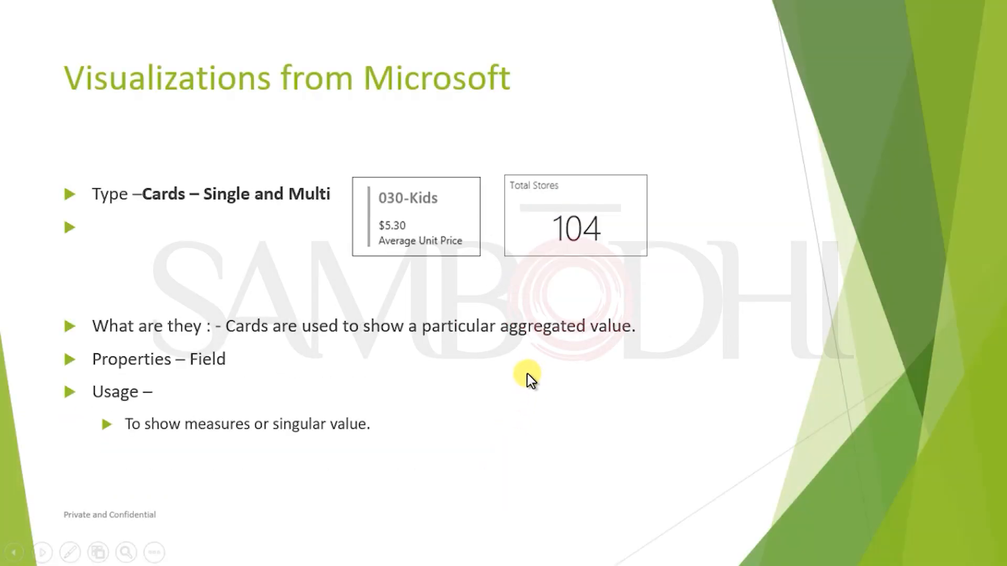
key("Left")
key("Right")
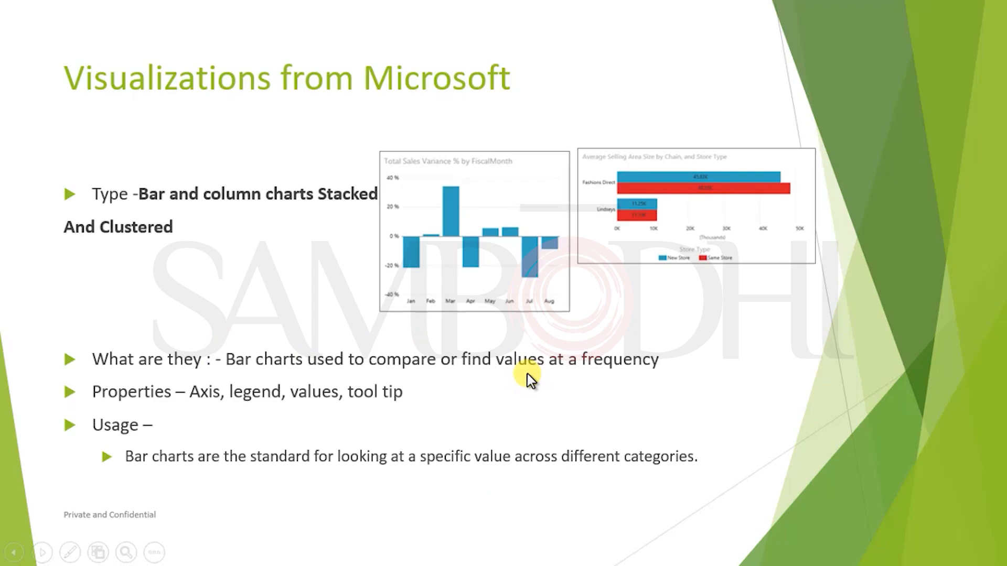
key("Left")
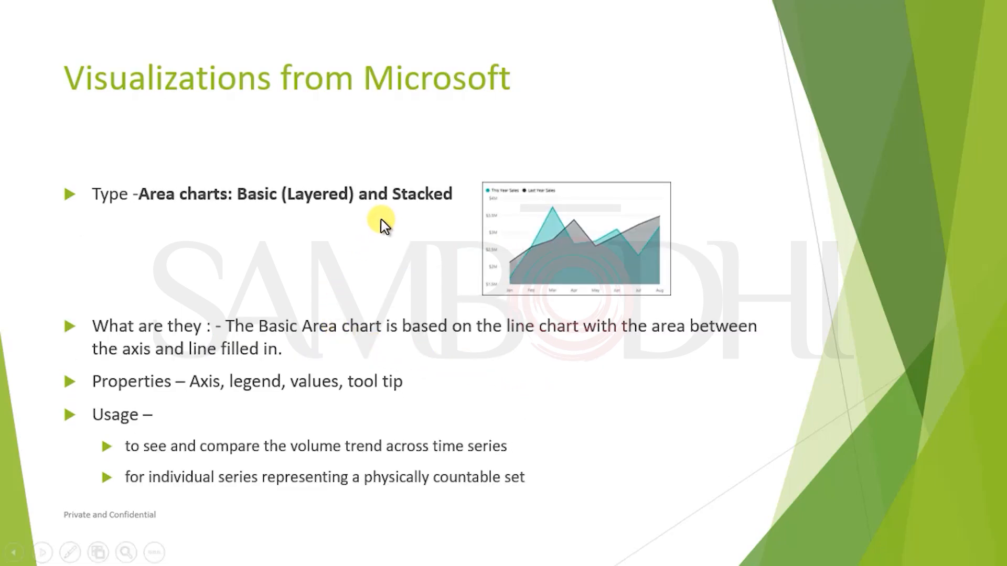
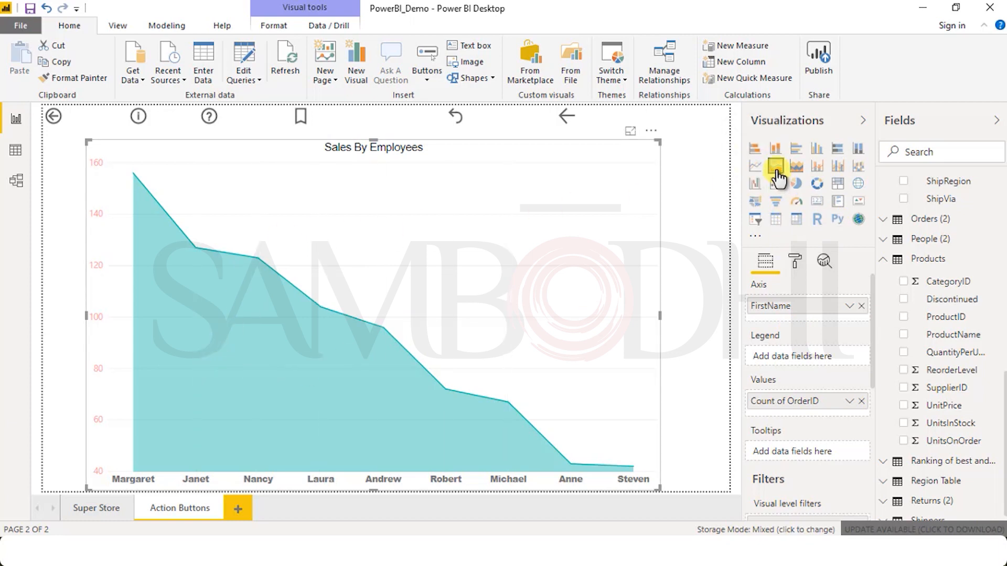
Step: Try the Sales By Employees chart as a clustered bar and a clustered column chart, and return it to an area chart
left_click(795, 151)
left_click(812, 152)
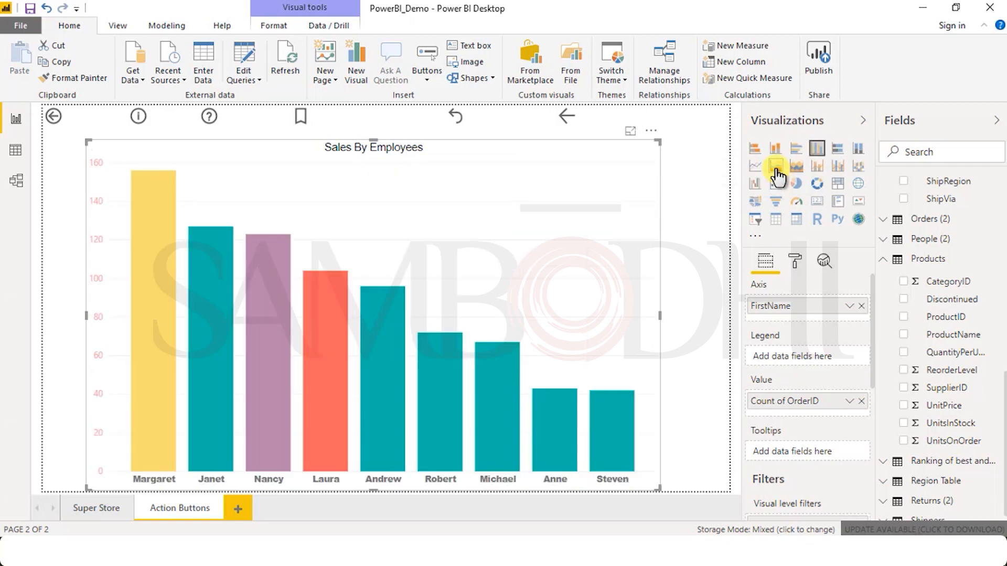
left_click(775, 167)
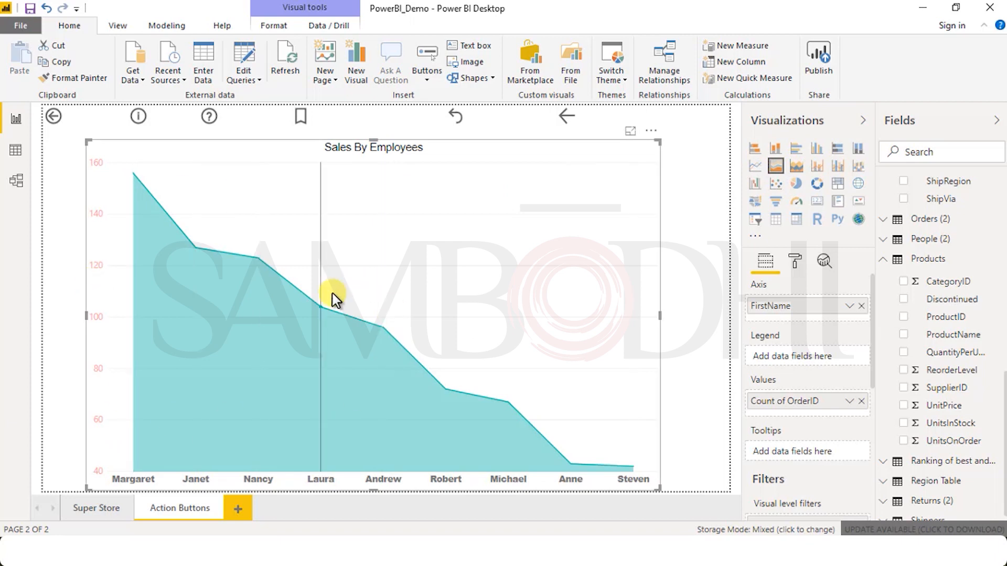
mouse_move(336, 301)
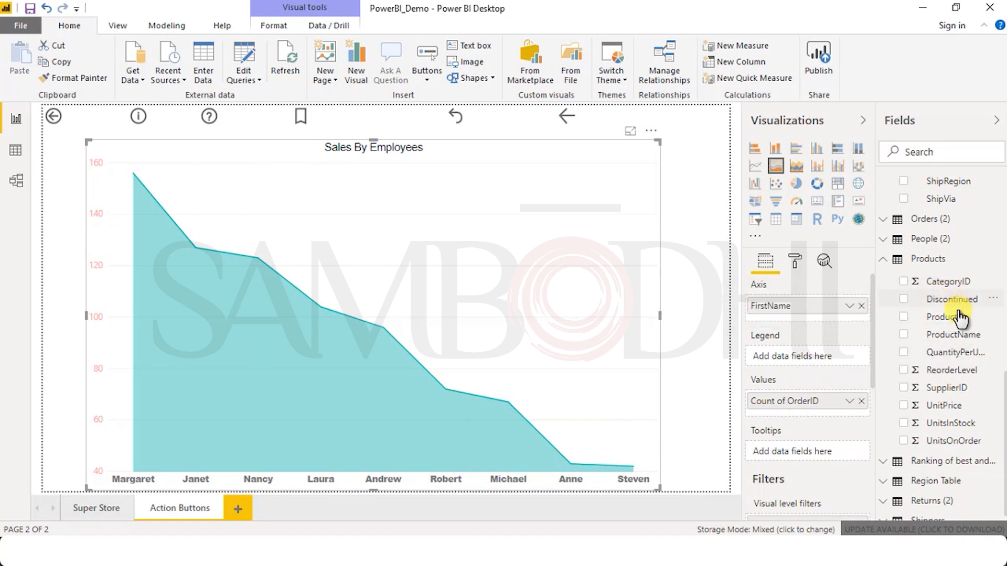
Step: Replace the area chart's axis field with ProductName and its value field with ReorderLevel from the Products table
mouse_move(877, 322)
left_mouse_down()
mouse_move(822, 315)
mouse_move(862, 312)
left_mouse_up()
left_click(861, 306)
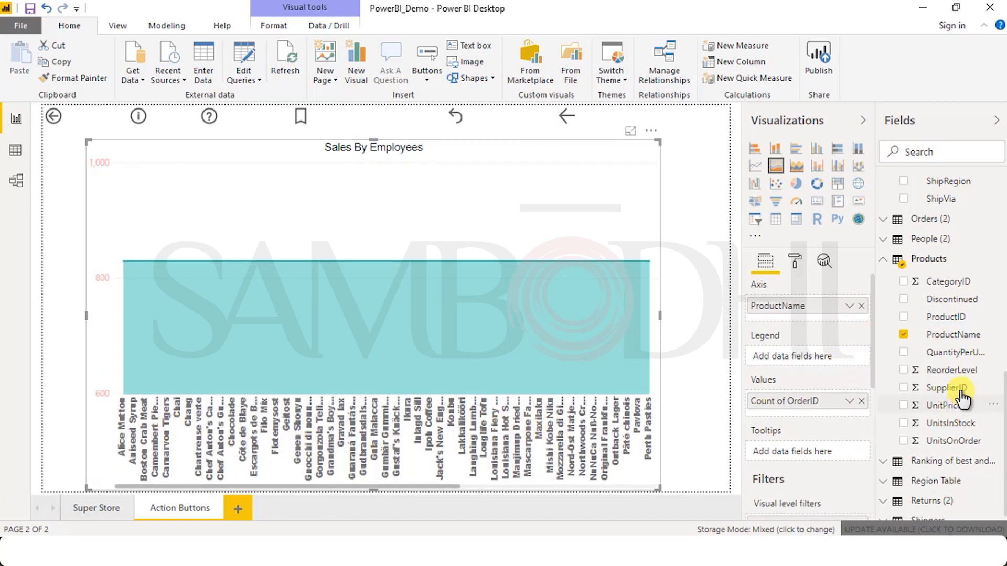
left_click_drag(943, 370, 852, 409)
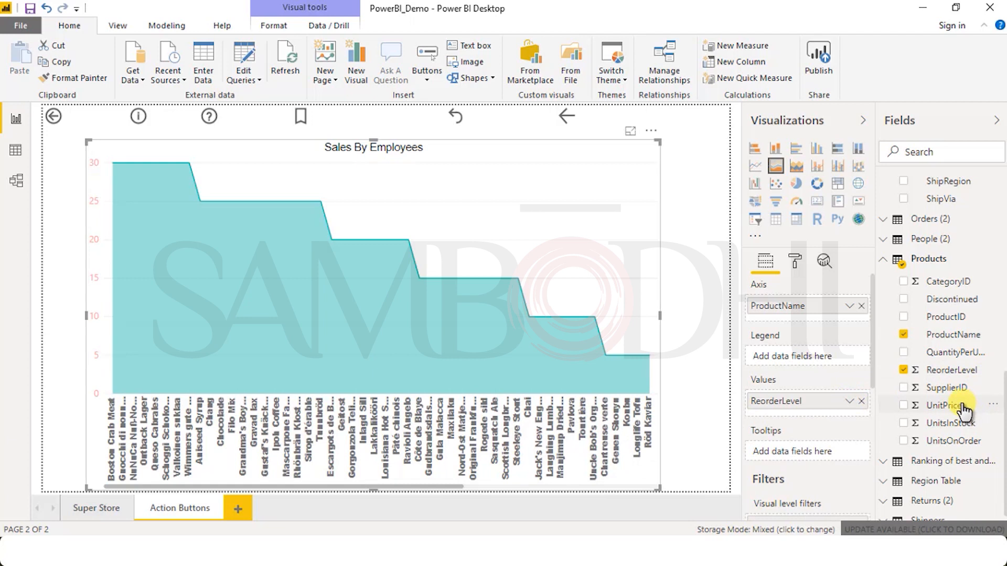
Step: Try UnitPrice as the second value beside ReorderLevel, and replace it with UnitsInStock
left_click_drag(955, 415, 863, 411)
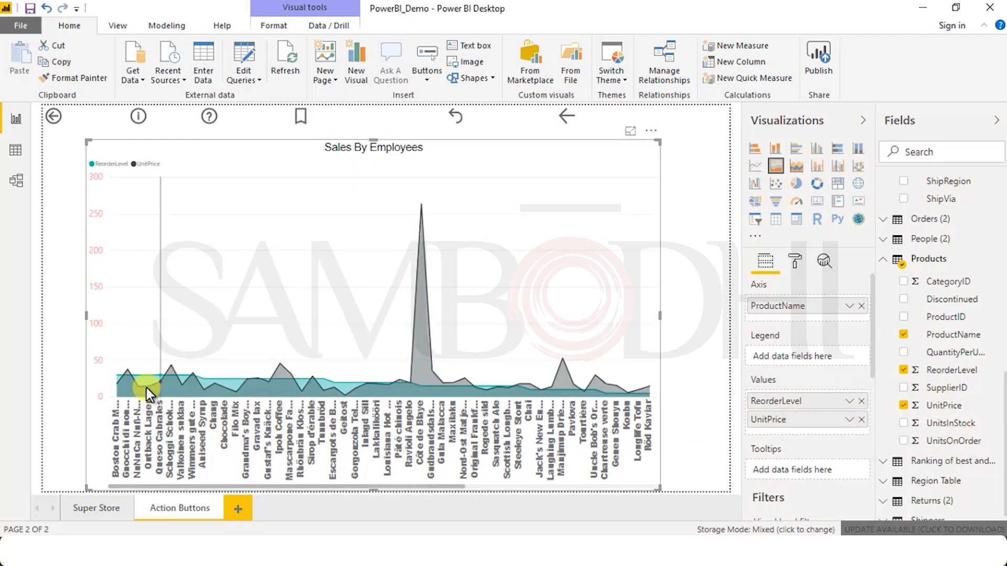
mouse_move(235, 391)
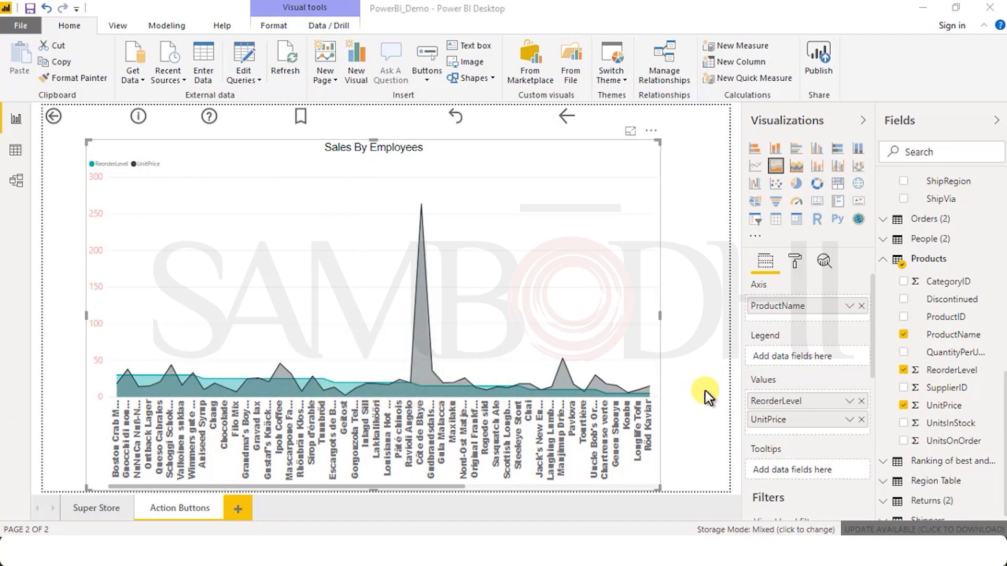
left_click_drag(950, 422, 860, 420)
left_click(861, 418)
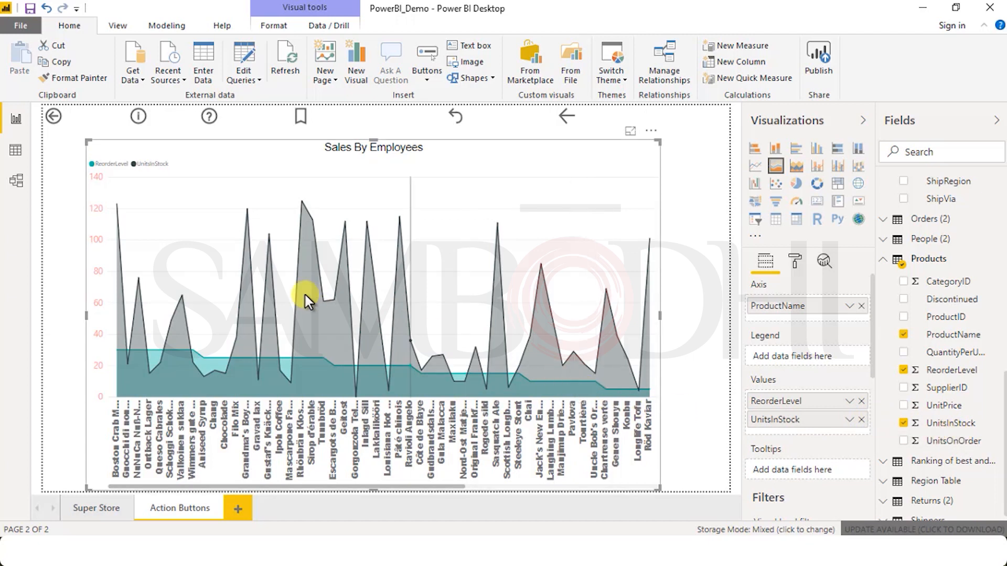
mouse_move(309, 294)
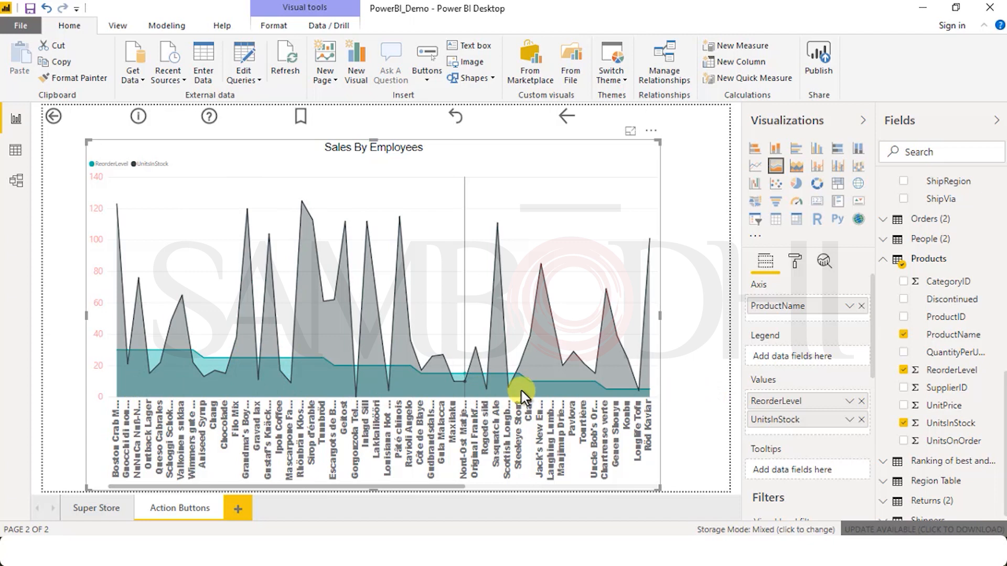
mouse_move(570, 390)
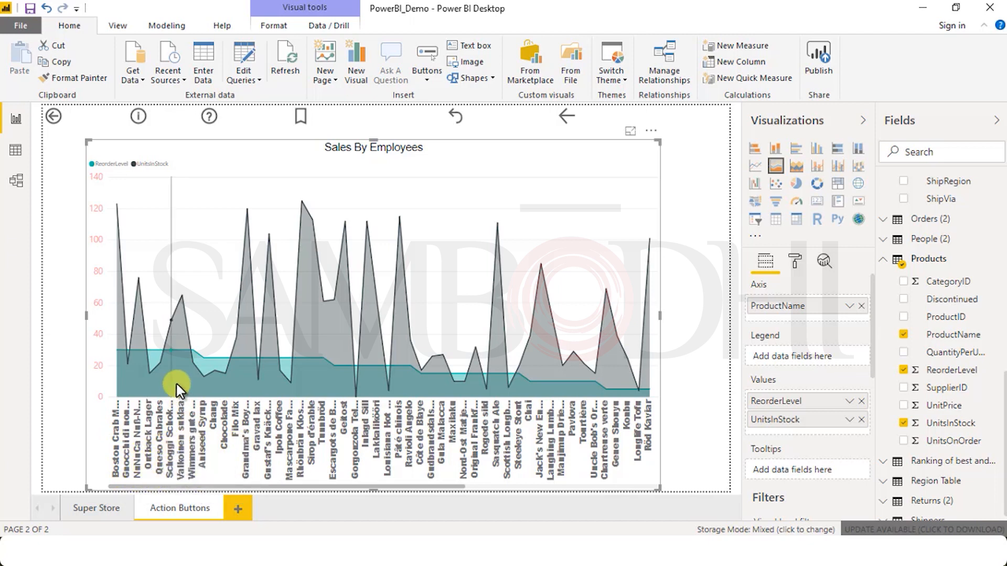
mouse_move(194, 366)
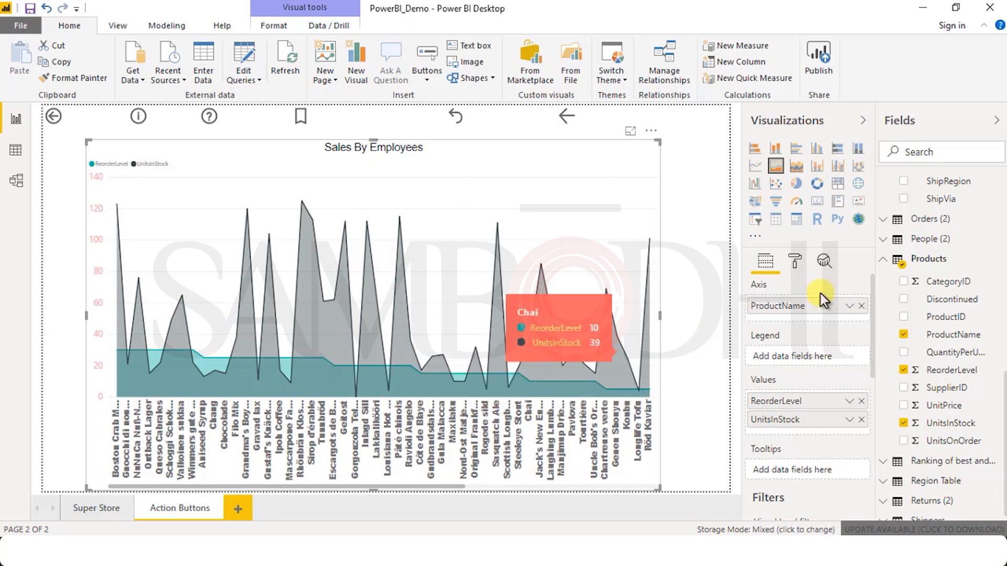
Step: Examine the area chart's formatting options, including the plot area's transparency and image settings
left_click(793, 265)
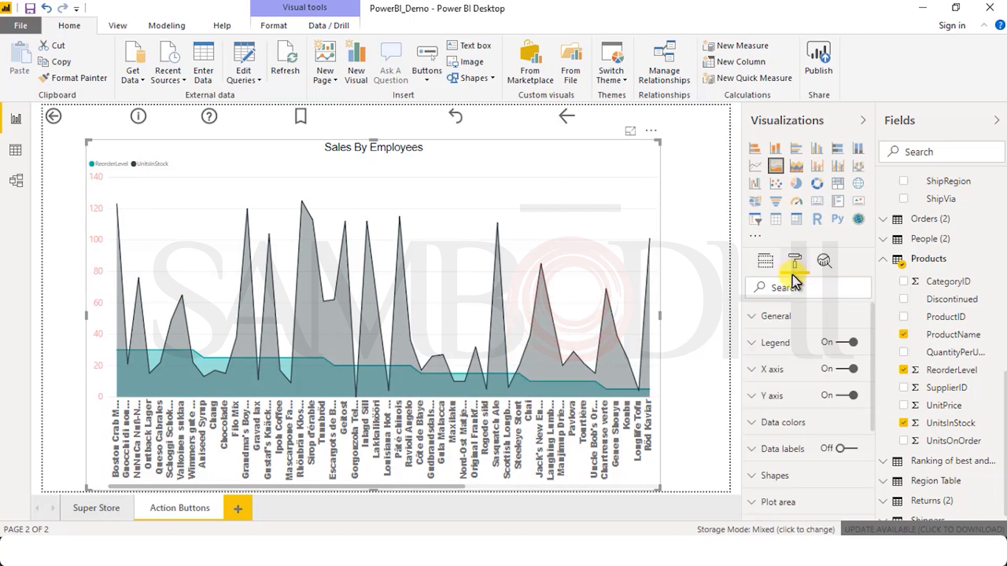
scroll(801, 427, "down", 3)
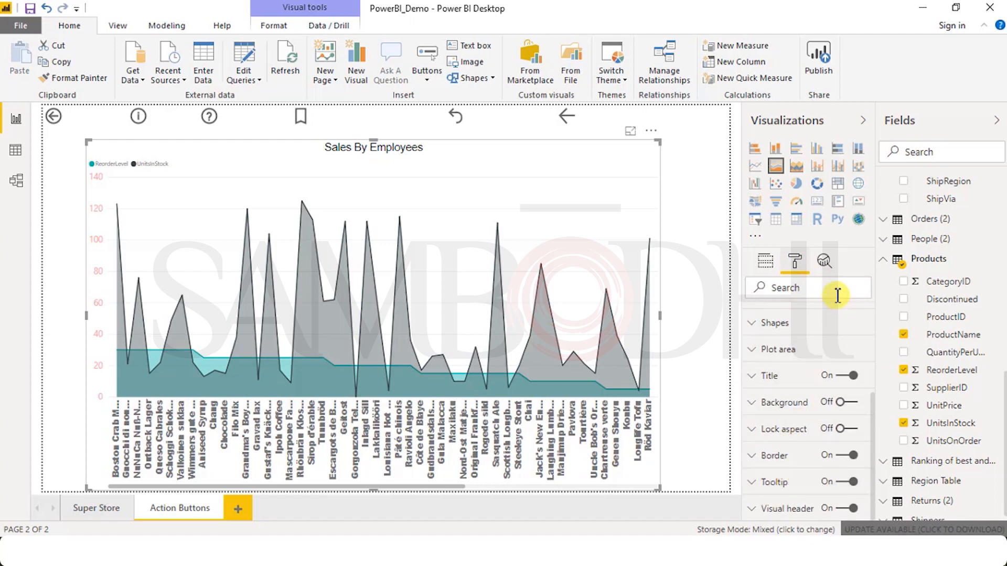
left_click(766, 265)
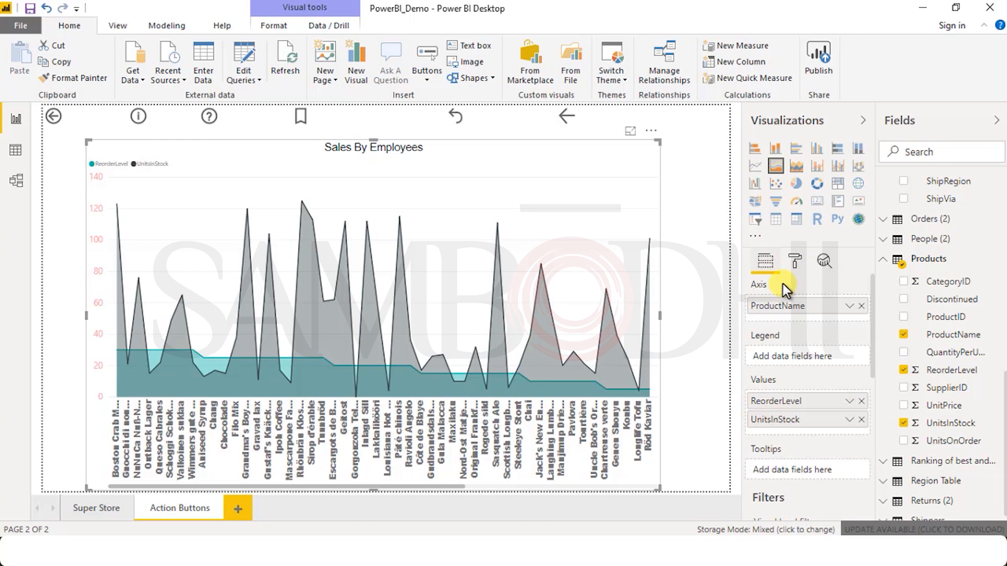
left_click(794, 261)
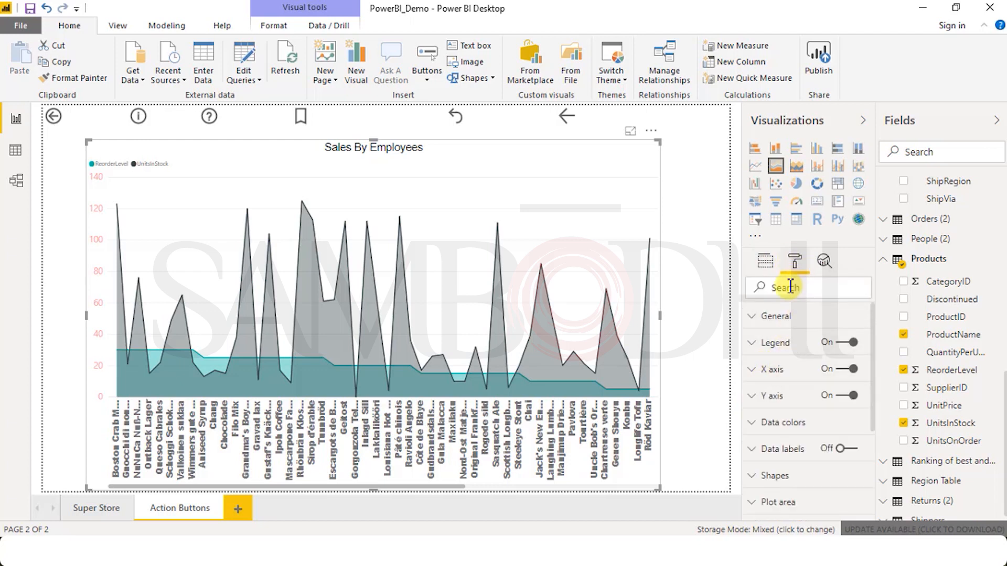
scroll(780, 408, "down", 3)
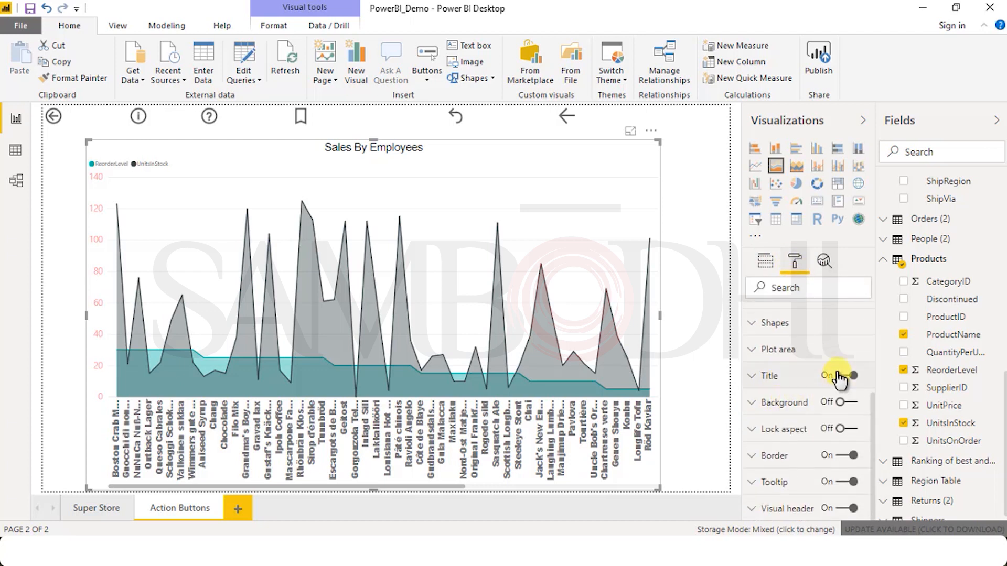
left_click(823, 353)
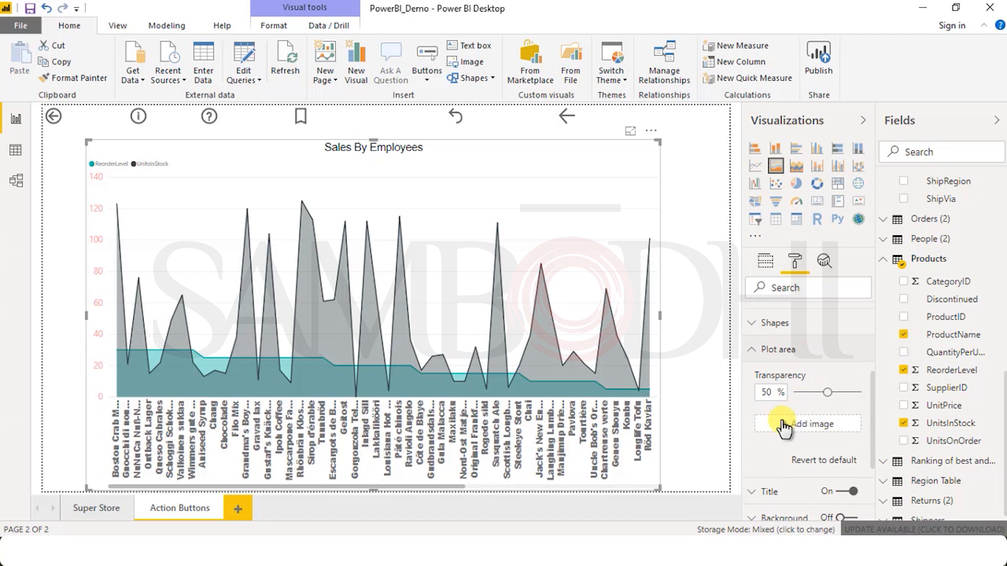
scroll(811, 456, "down", 3)
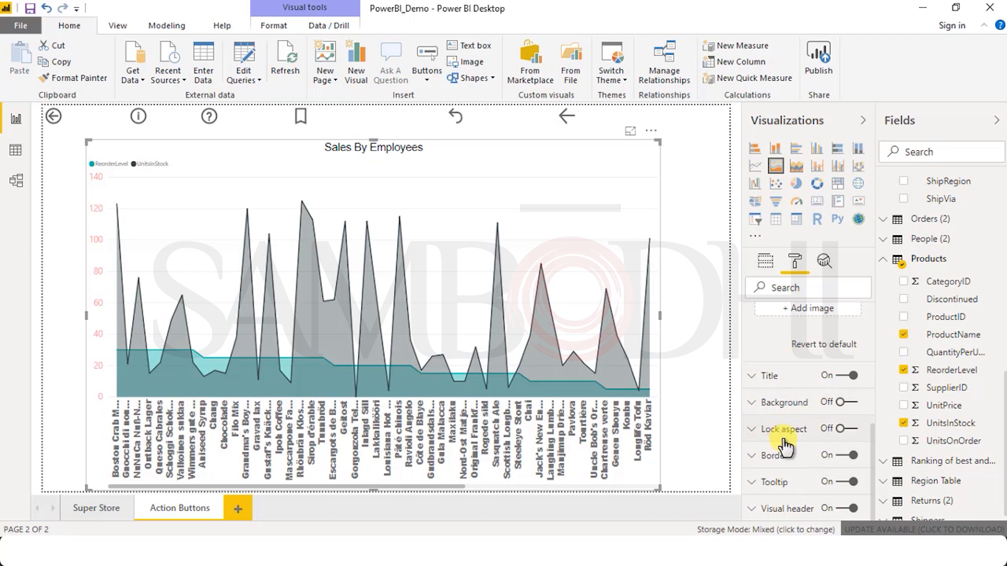
left_click(273, 25)
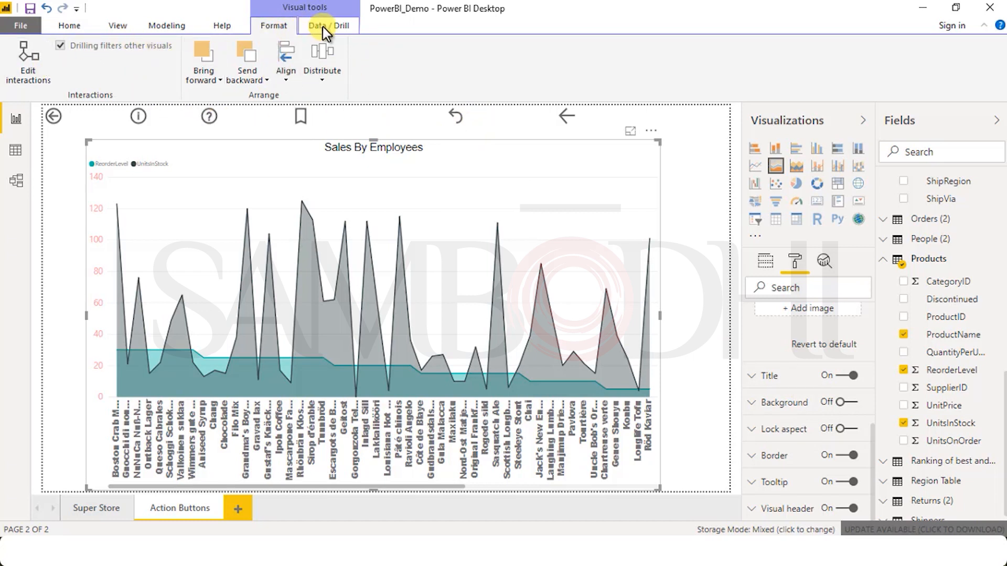
left_click(221, 27)
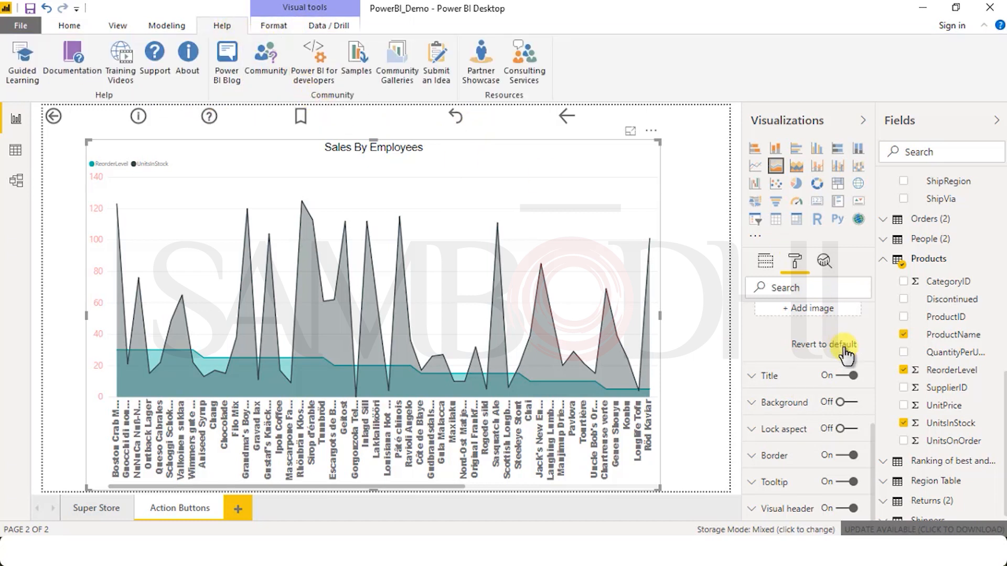
Step: Review the area chart's Shapes and Legend formatting settings, such as line style, markers, color and font
scroll(807, 424, "up", 3)
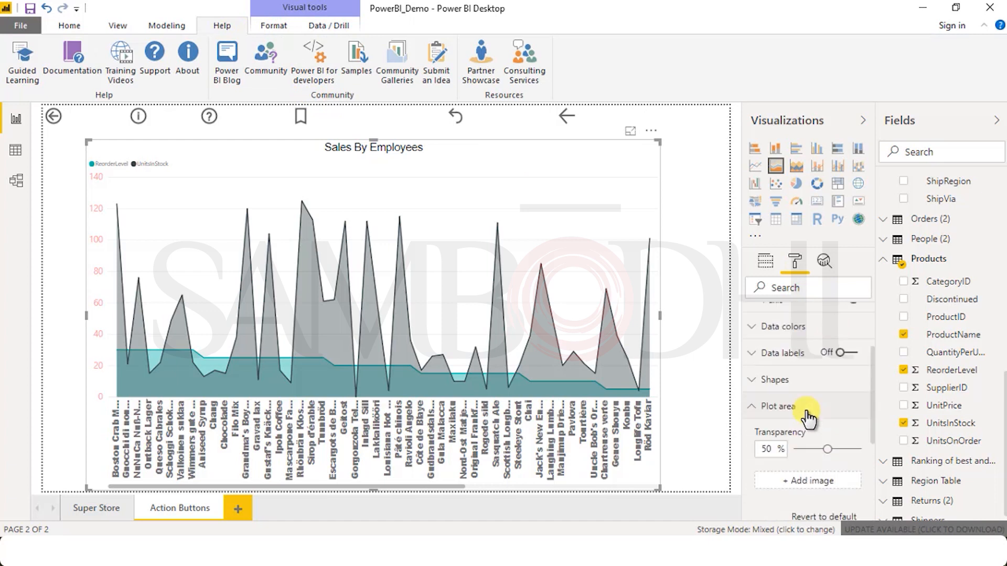
left_click(775, 380)
scroll(825, 472, "down", 3)
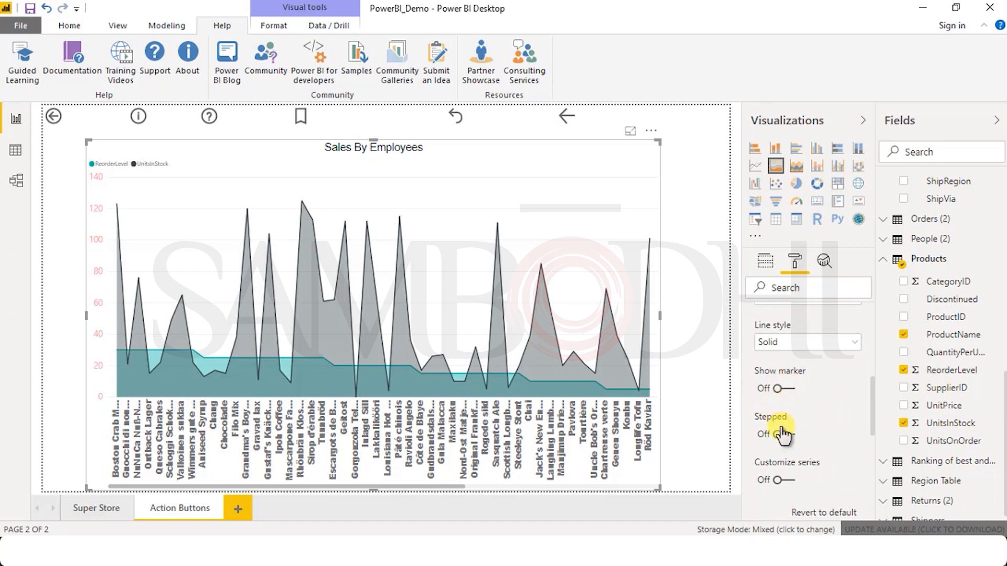
scroll(802, 471, "down", 3)
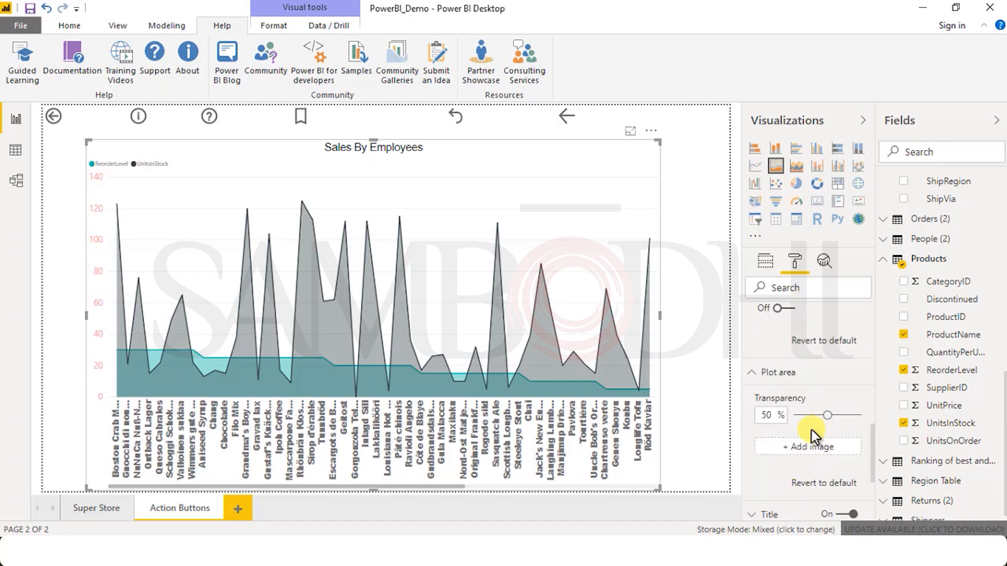
scroll(802, 451, "down", 3)
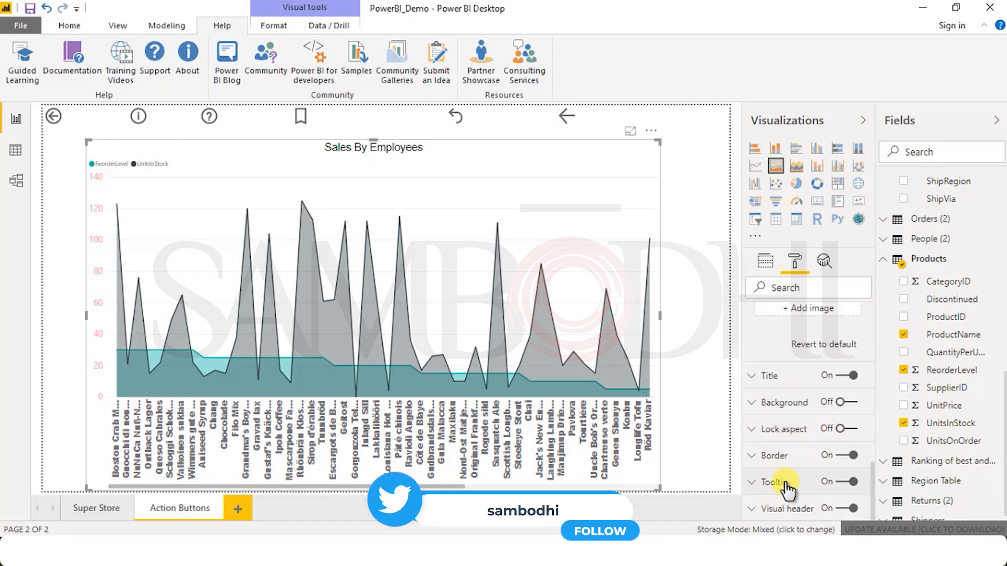
scroll(783, 435, "up", 5)
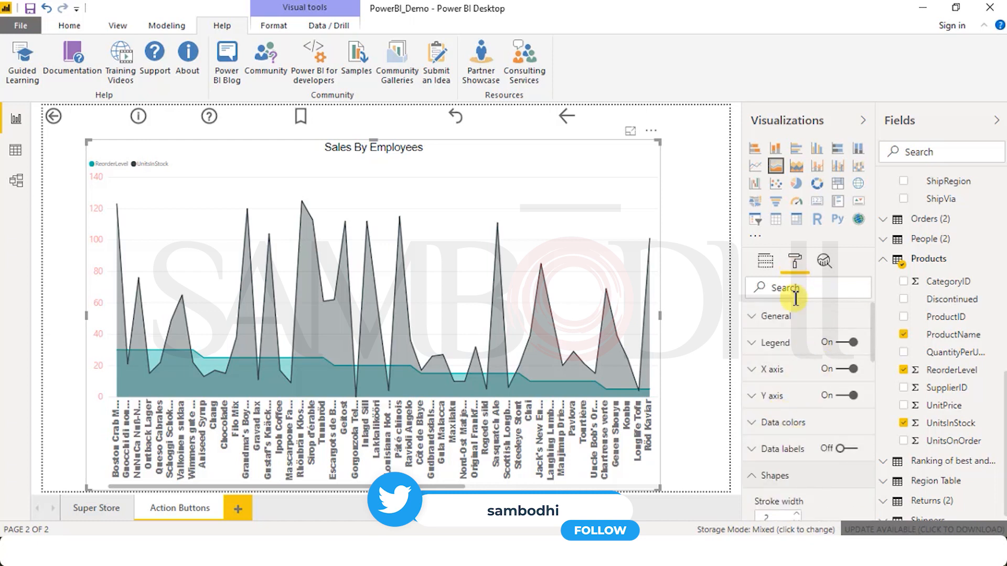
left_click(797, 350)
scroll(810, 435, "down", 5)
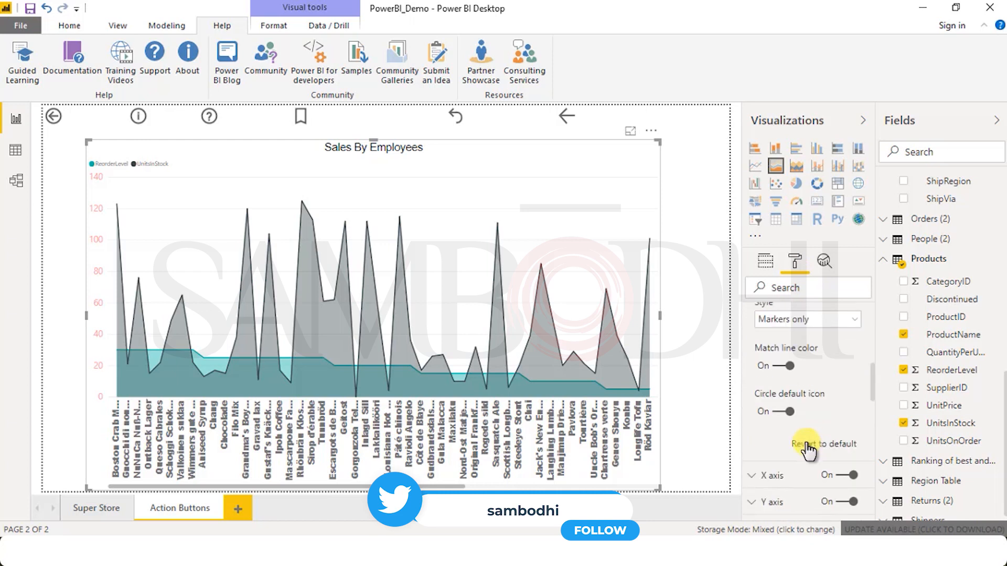
scroll(806, 435, "up", 3)
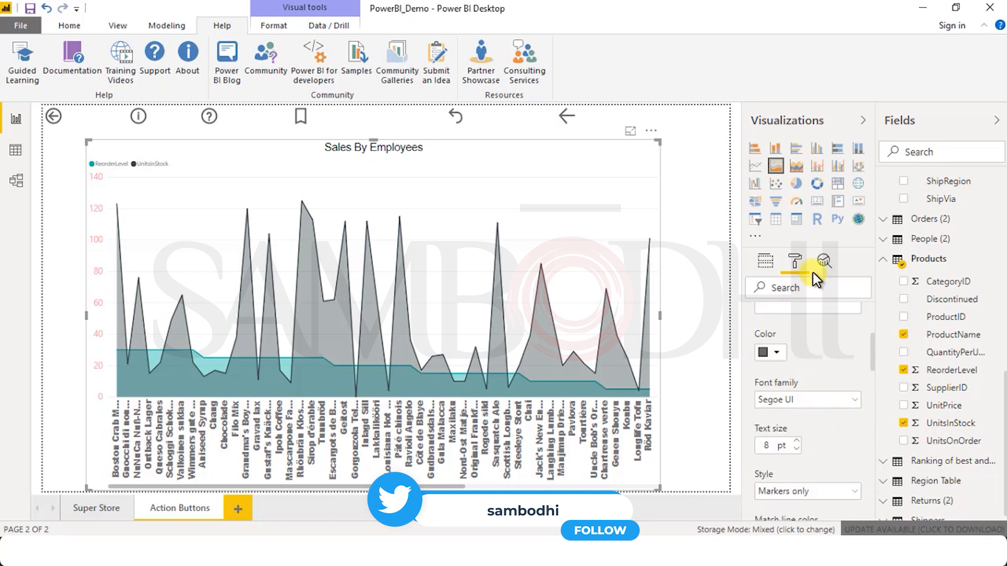
Step: Review the chart's assigned fields along with its visual, page and report level filters and drillthrough options
left_click(772, 265)
scroll(805, 433, "down", 3)
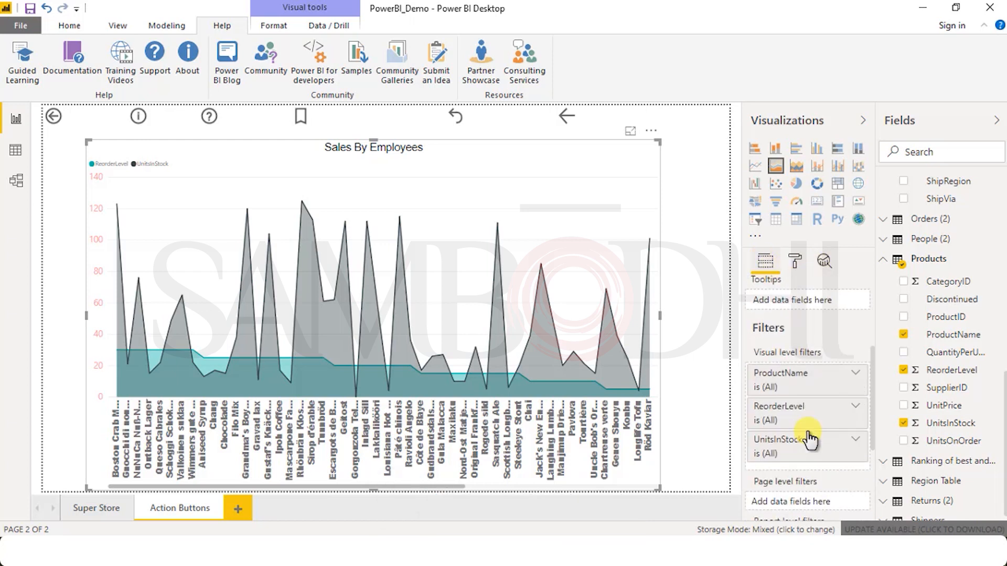
scroll(810, 438, "down", 3)
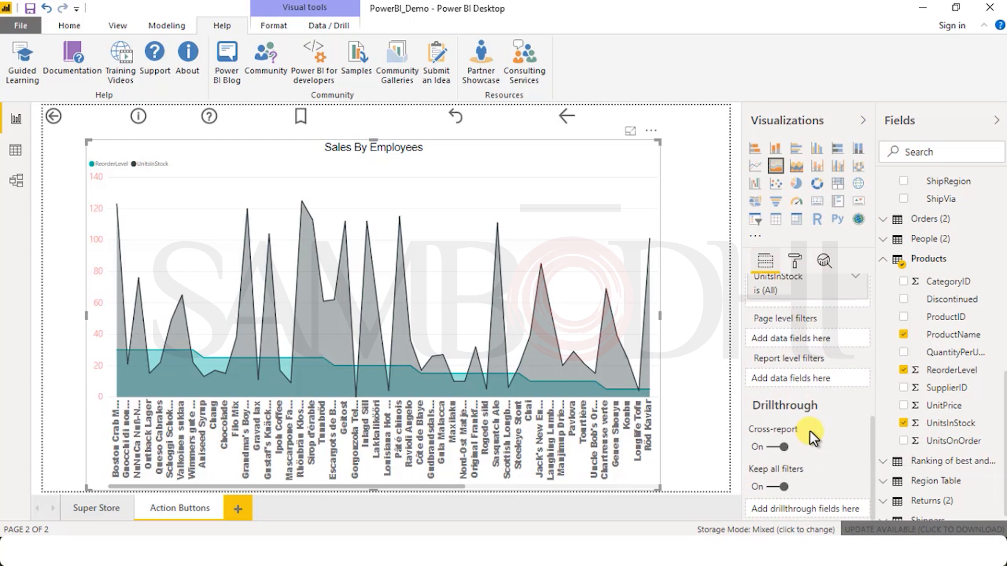
scroll(811, 432, "up", 5)
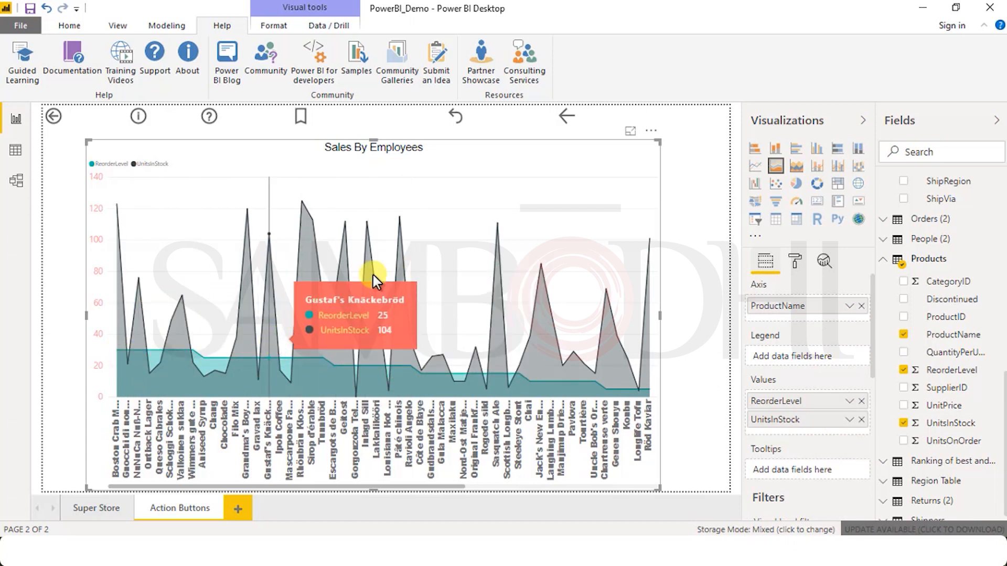
Step: Compare the stacked area, line and area chart types, and change the visual to a line and stacked column chart
left_click(797, 167)
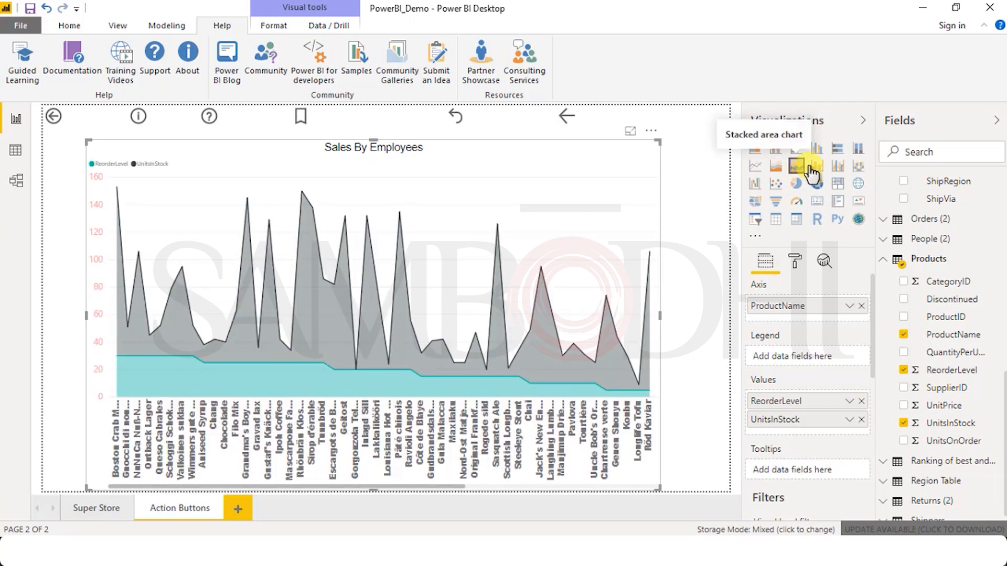
left_click(758, 168)
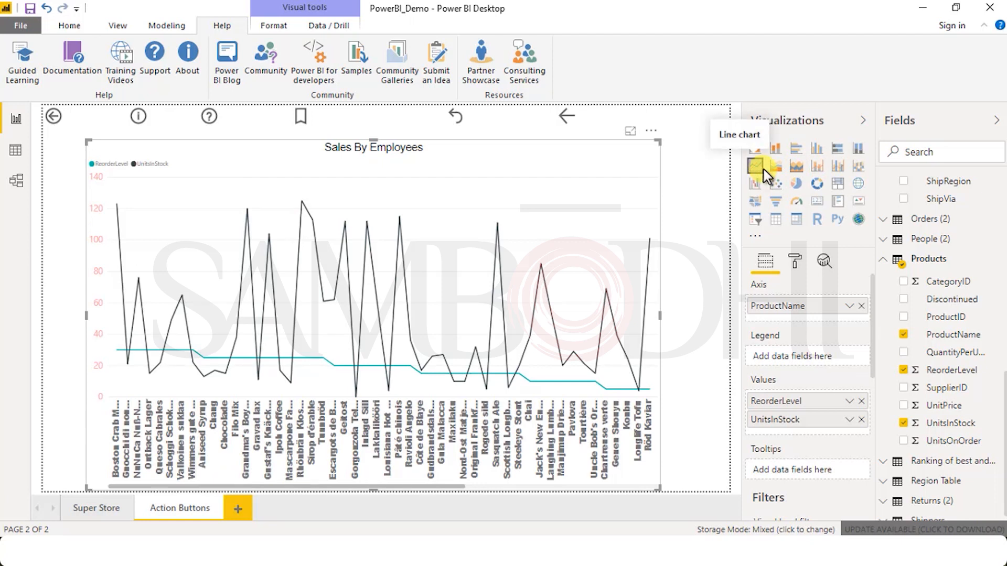
left_click(775, 173)
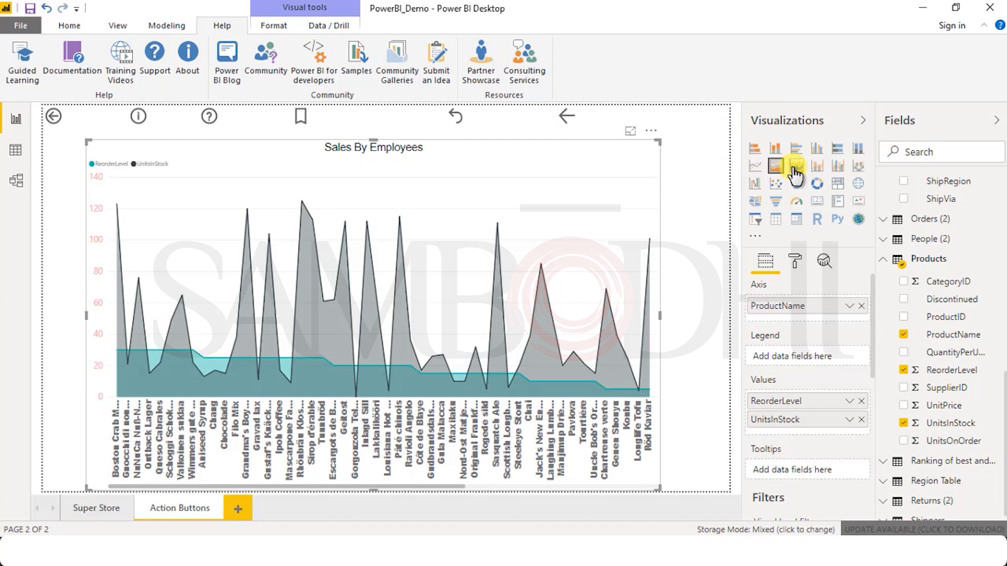
left_click(795, 173)
mouse_move(612, 234)
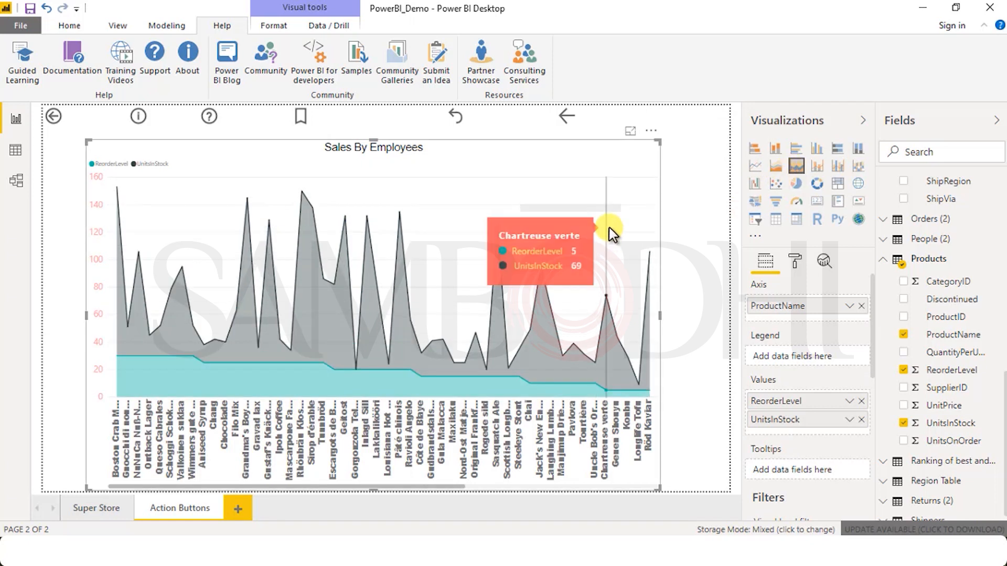
left_click(818, 167)
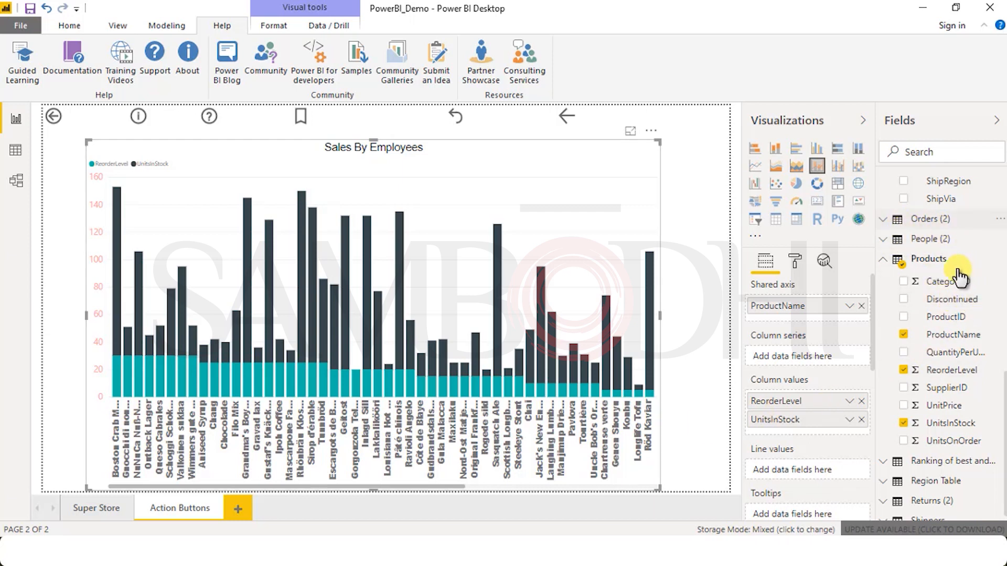
Step: Create a hierarchy in the Orders (2) table by placing the City field under Category
left_click(901, 224)
left_click_drag(935, 259, 958, 254)
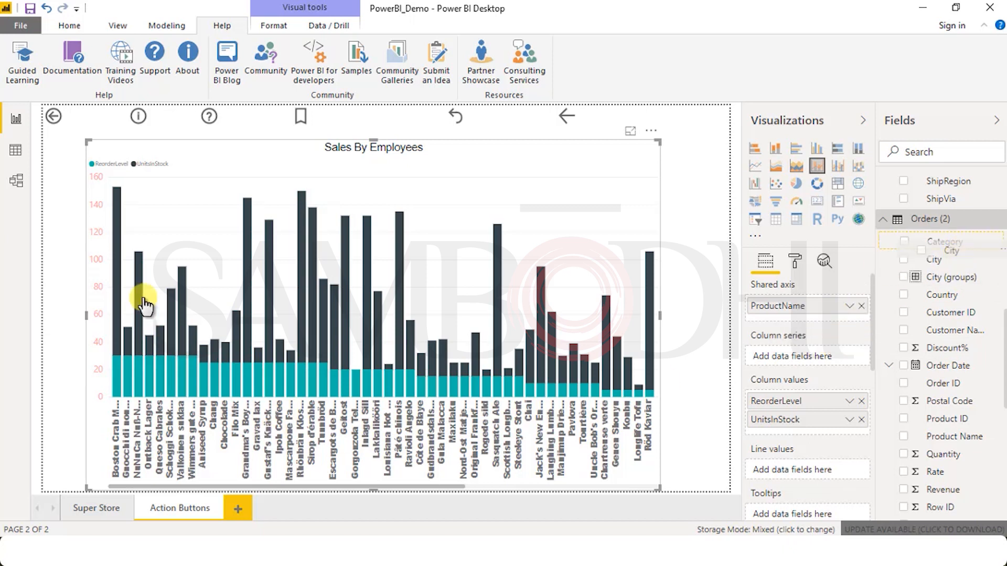
Step: Try UnitsInStock as the column series, return it to the column values, and assign ReorderLevel as the line value
left_click_drag(781, 419, 790, 357)
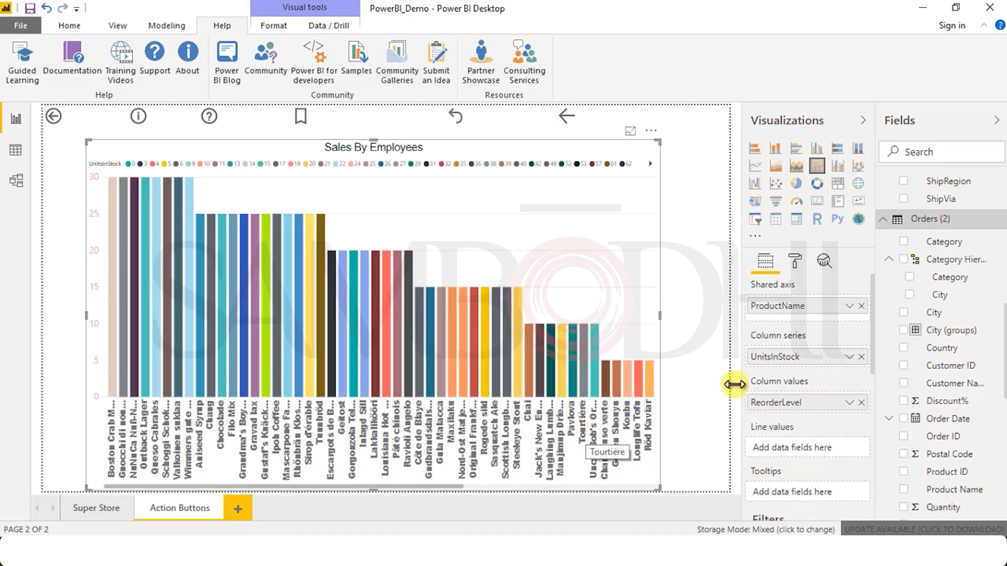
left_click_drag(782, 418, 782, 424)
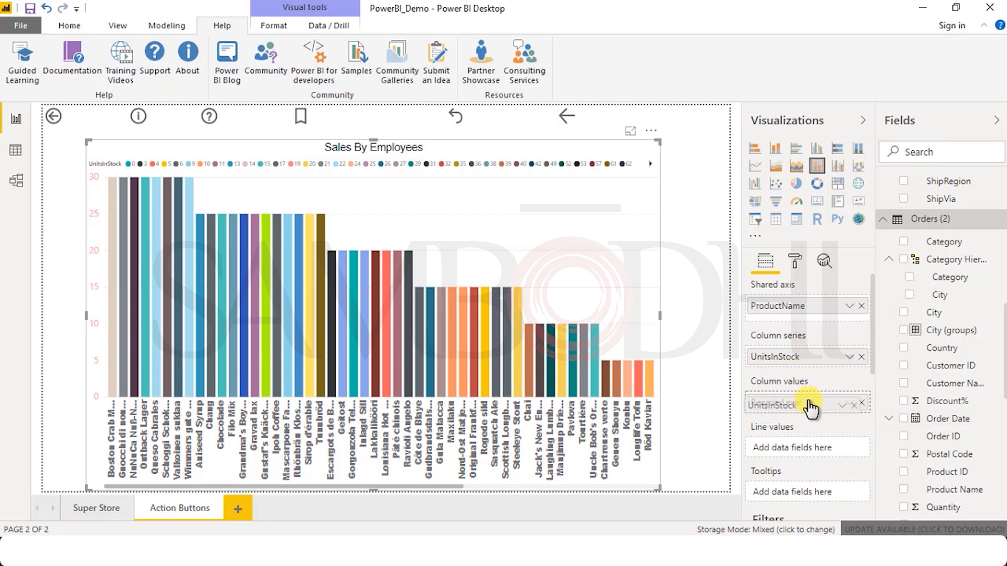
left_click_drag(810, 407, 803, 406)
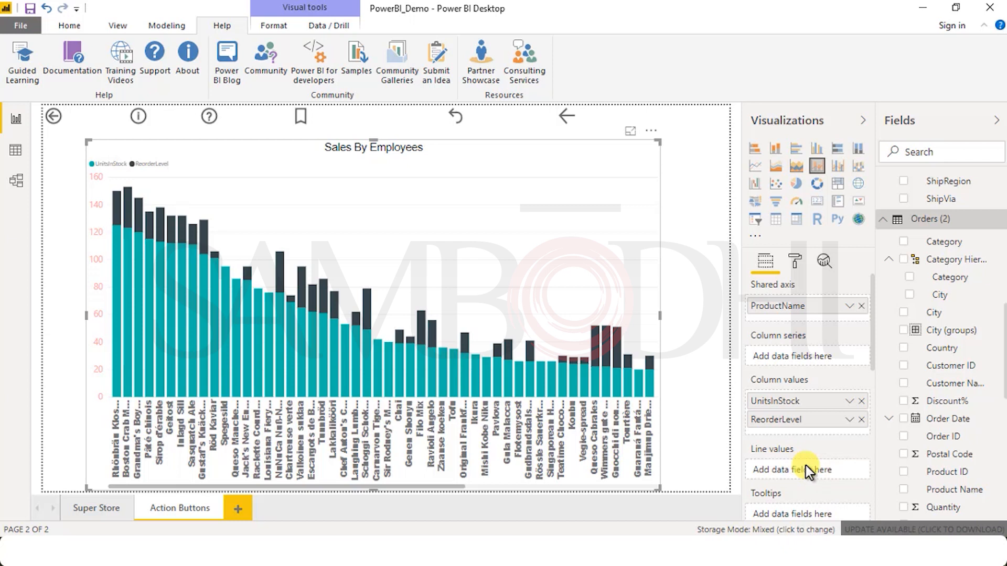
left_click_drag(776, 419, 809, 471)
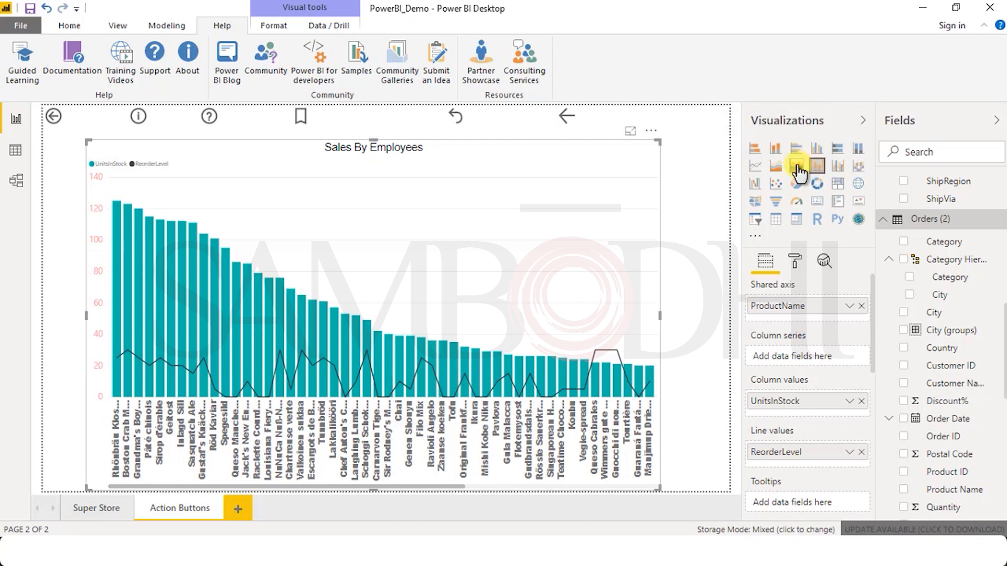
Step: Compare UnitsInStock and ReorderLevel by product in the area chart and stacked area chart types
left_click(776, 167)
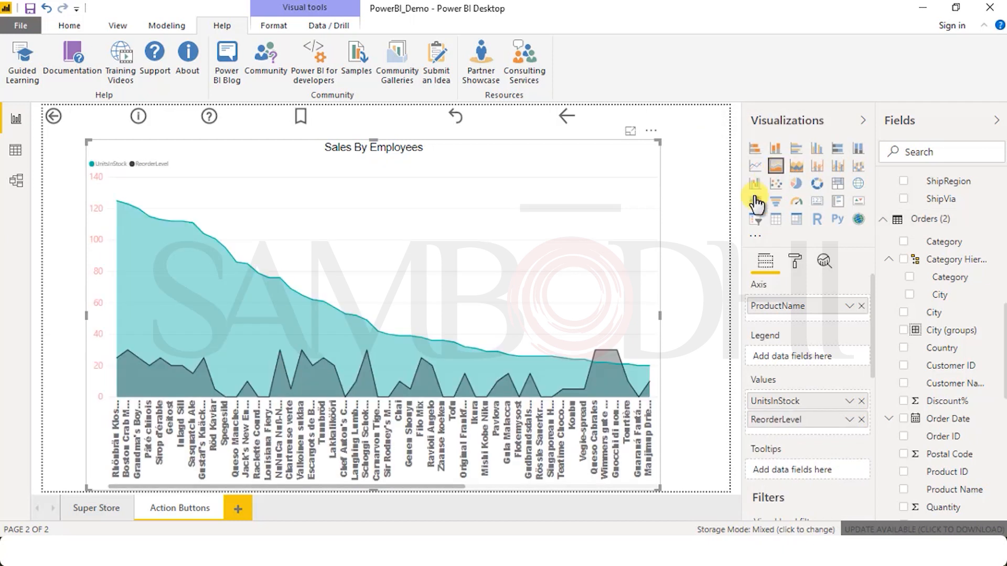
left_click(796, 168)
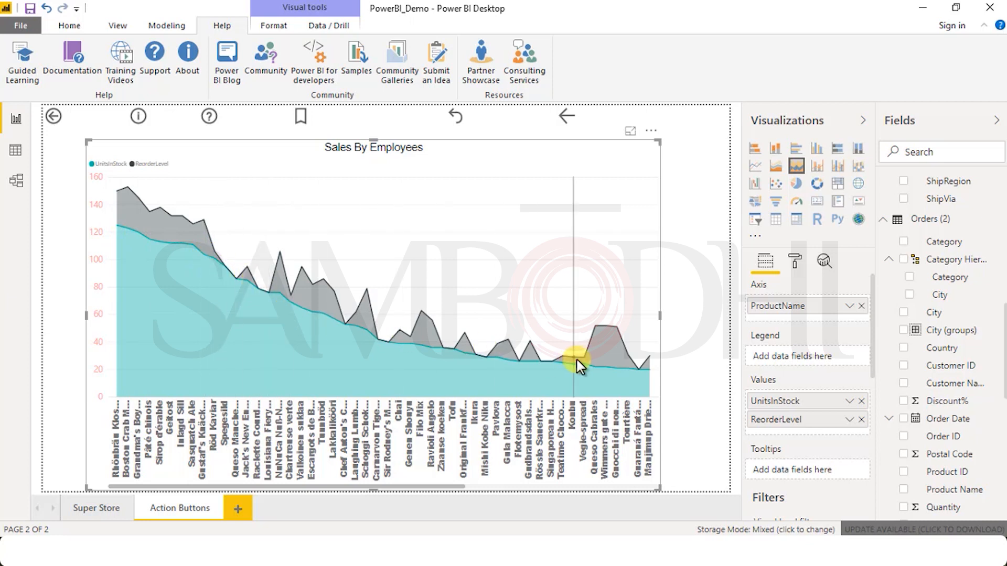
mouse_move(624, 370)
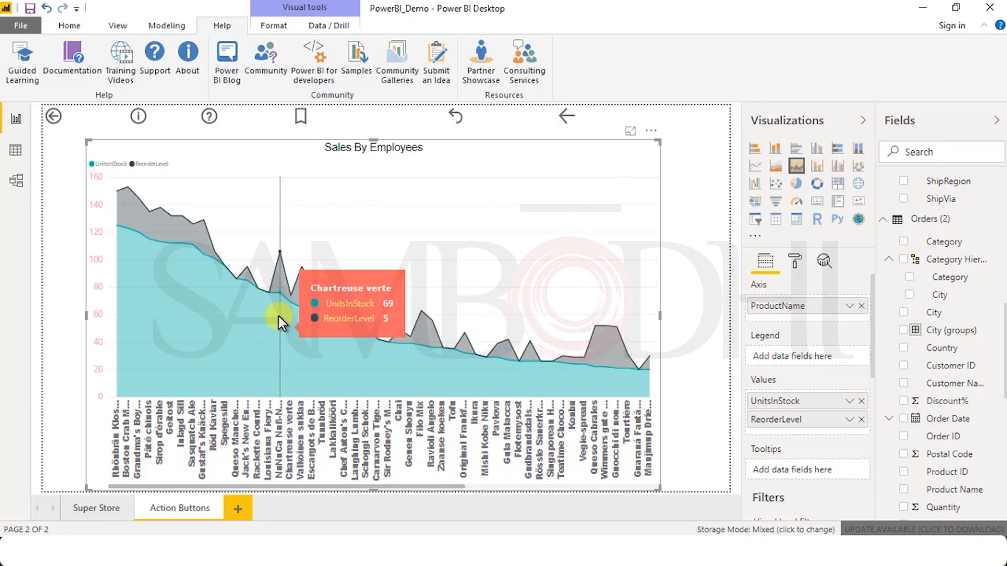
left_click(776, 168)
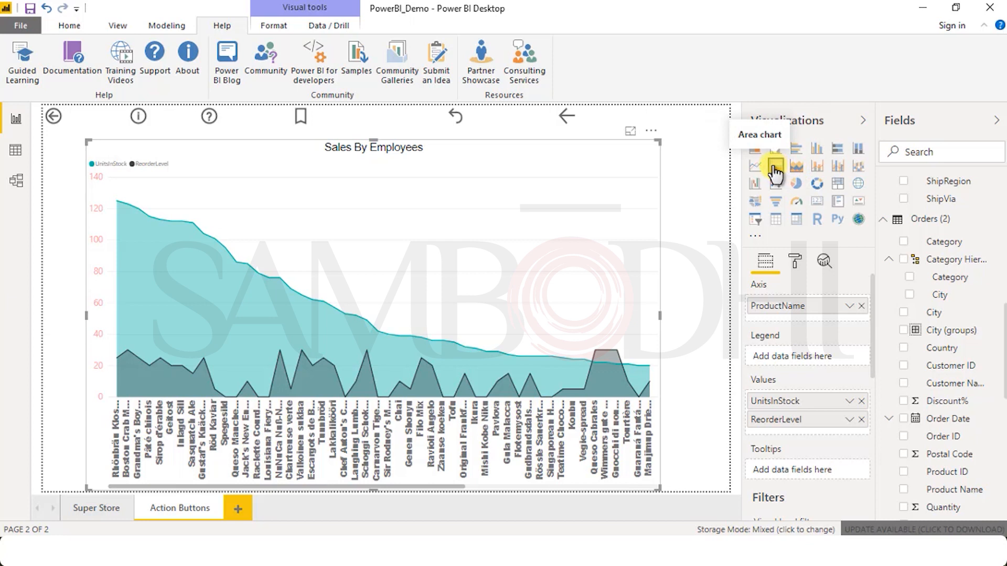
Step: Try the line and the line and clustered column chart types, and change the visual to a ribbon chart
left_click(757, 167)
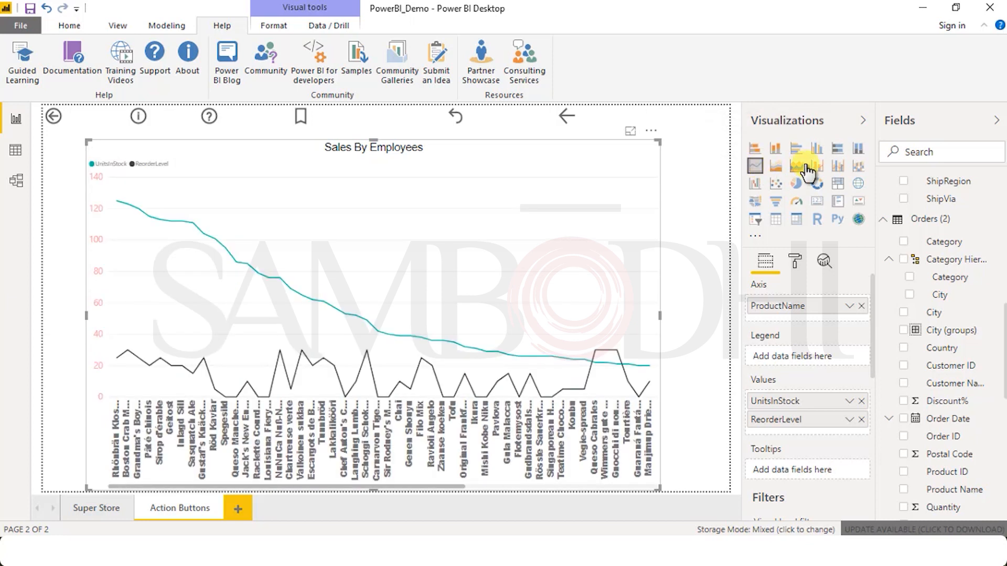
left_click(838, 167)
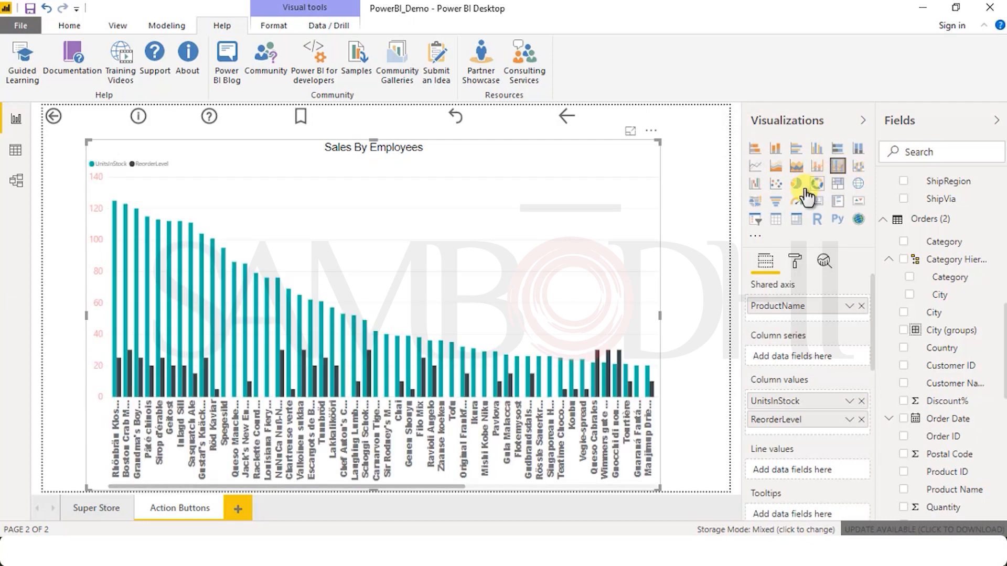
left_click(858, 166)
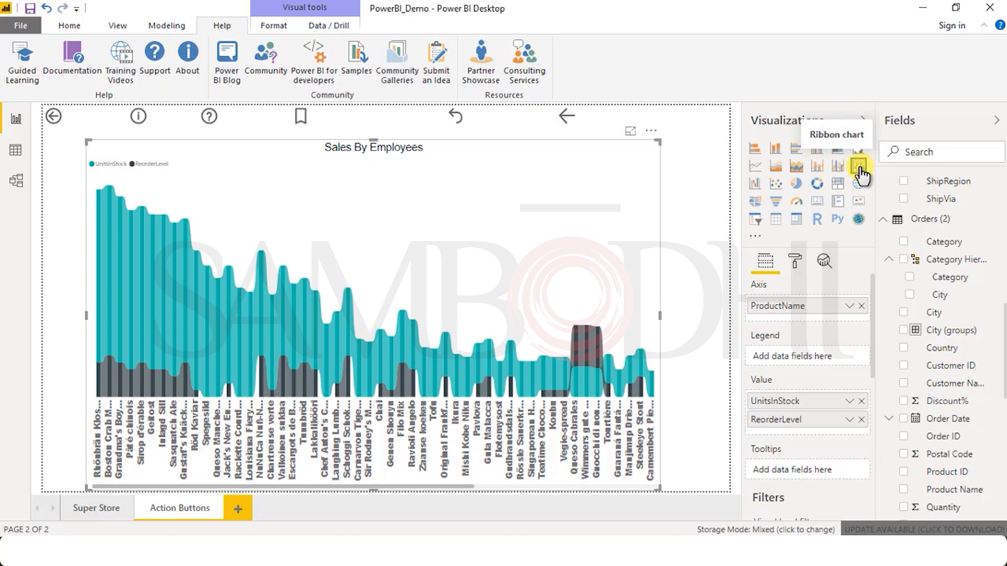
mouse_move(130, 338)
mouse_move(289, 361)
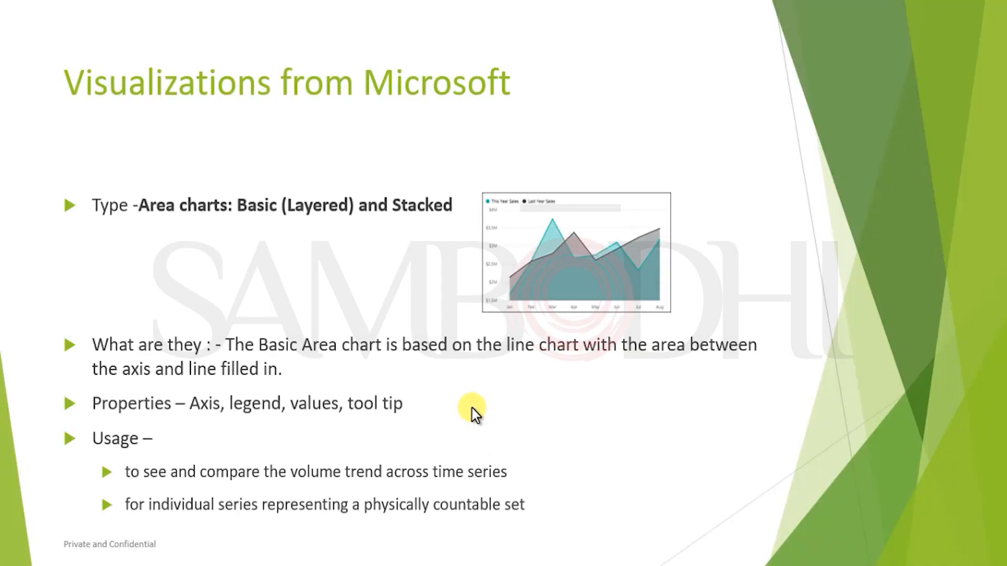
left_click(471, 406)
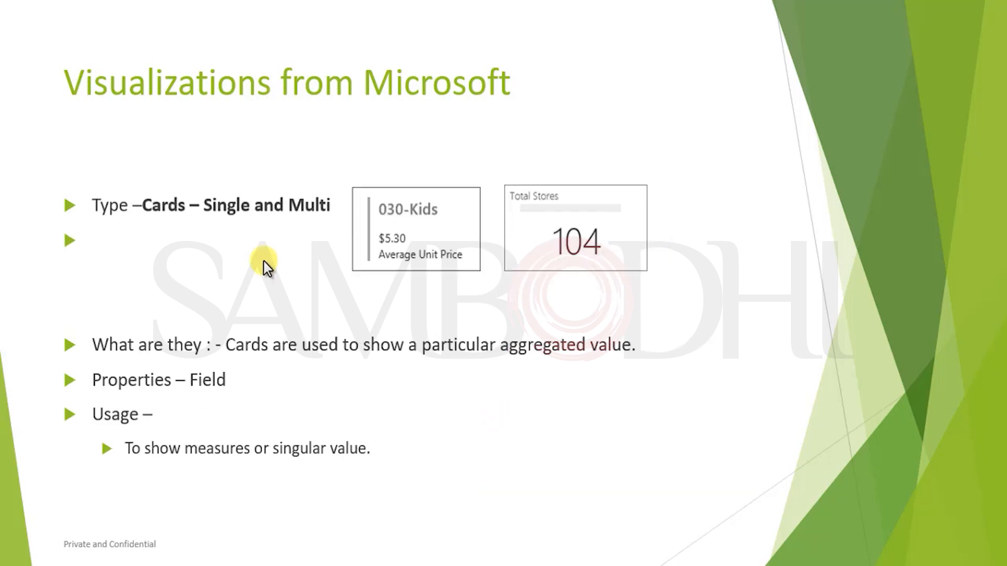
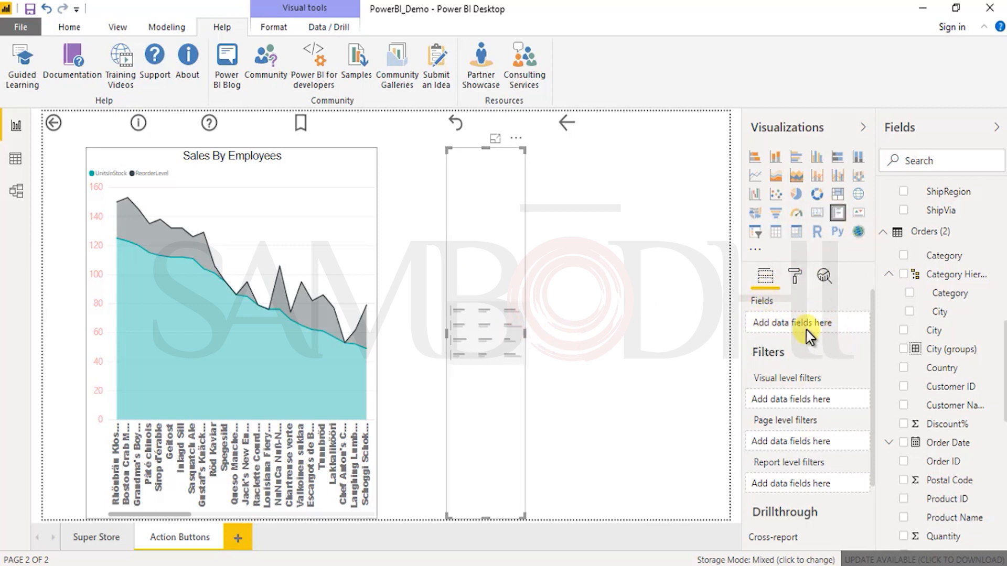
Step: Change the empty visual to a card and add the City field from Orders (2), summarized as Count (Distinct)
left_click(816, 212)
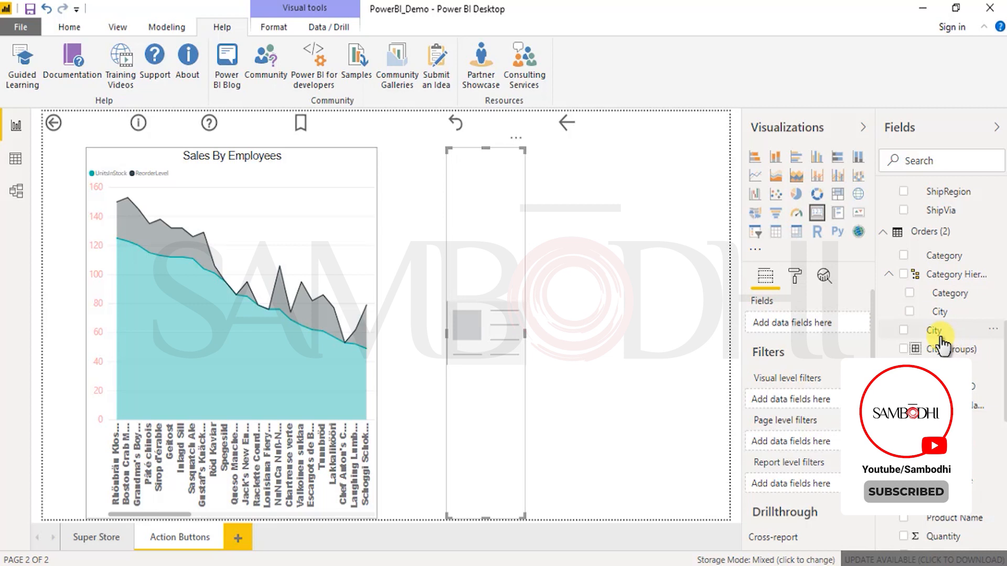
left_click_drag(937, 341, 802, 326)
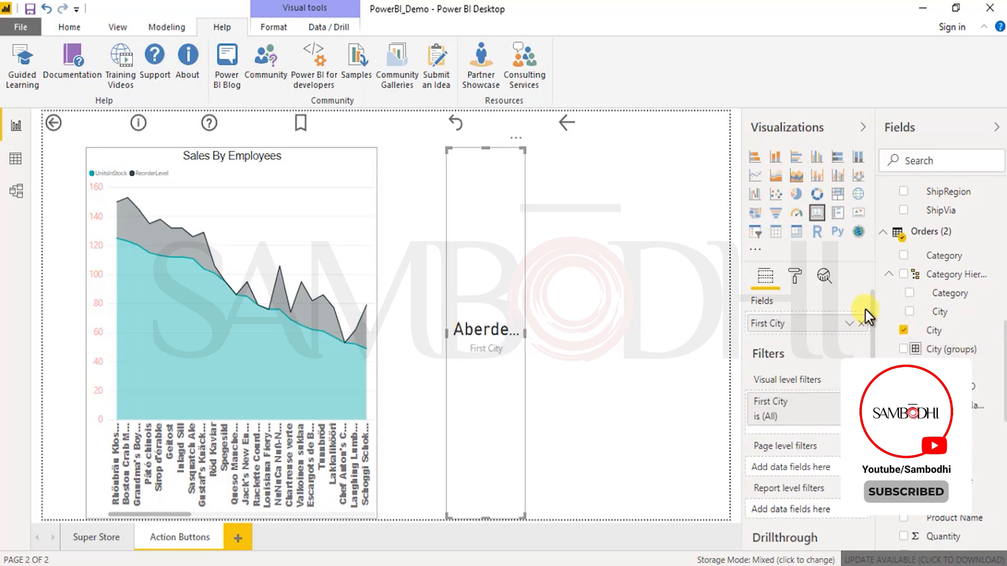
left_click(848, 324)
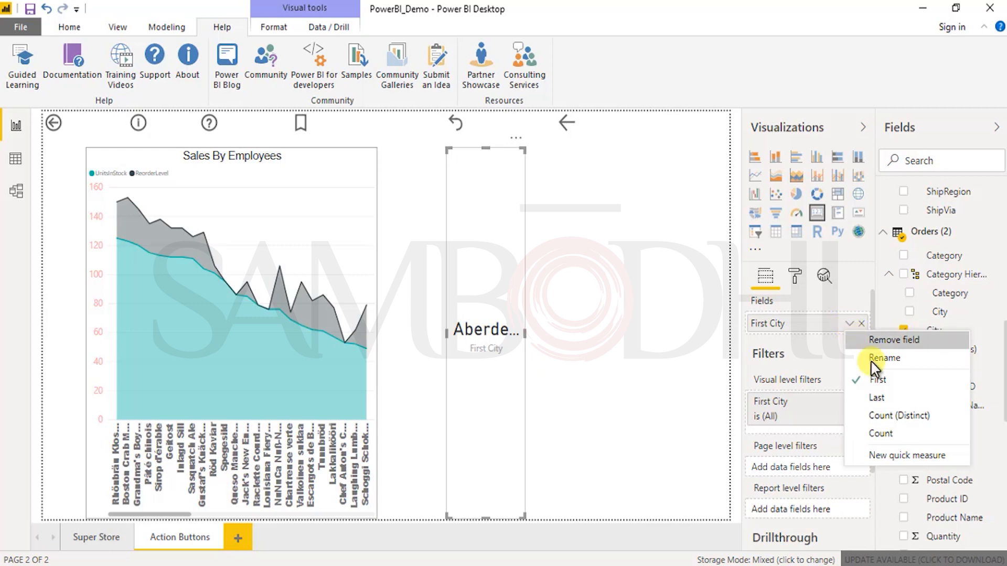
left_click(880, 433)
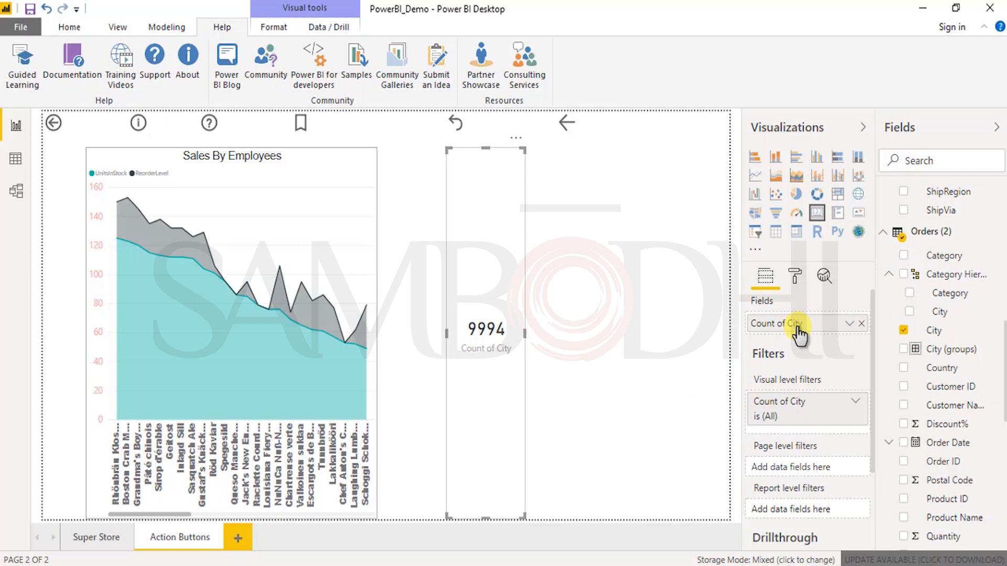
left_click(850, 323)
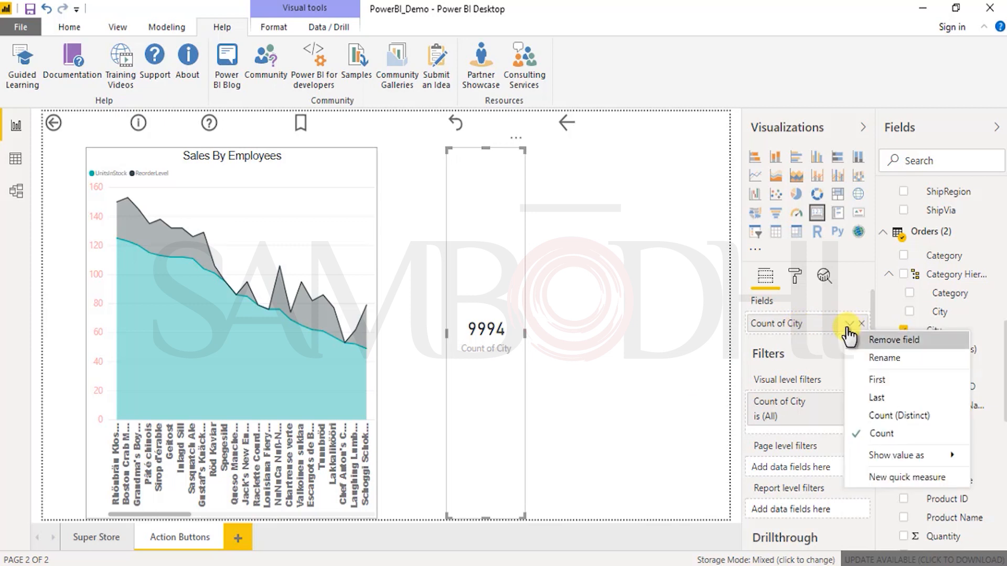
left_click(891, 417)
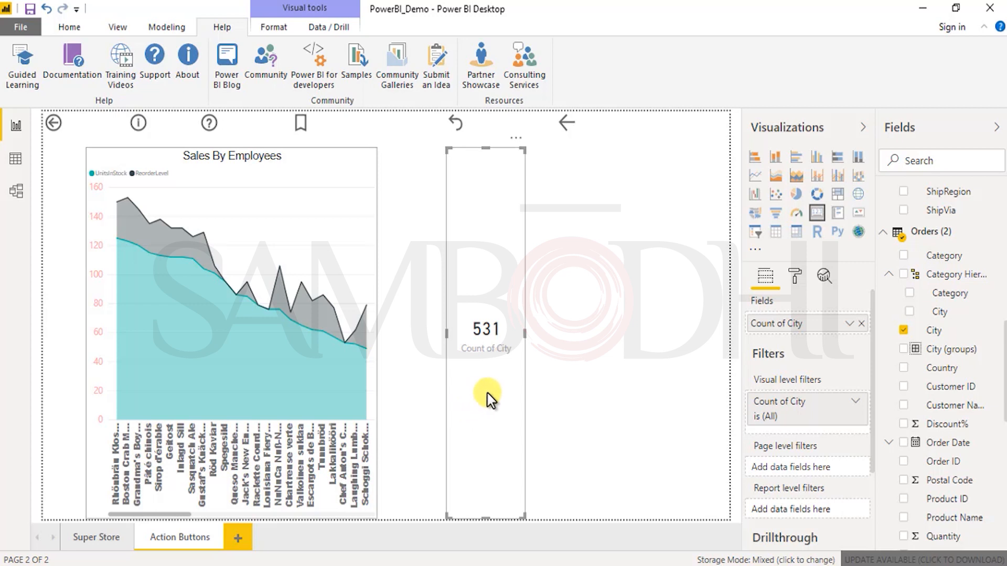
Step: Convert the card to a multi-row card with a second City value summarized as Count, then shrink it and move it further from the area chart
left_click(836, 214)
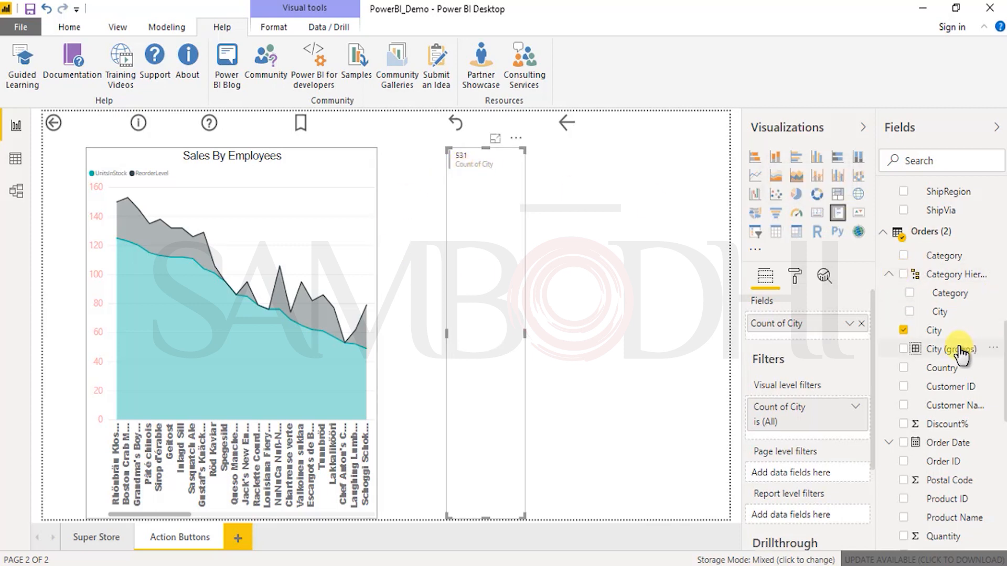
left_click_drag(903, 332, 839, 342)
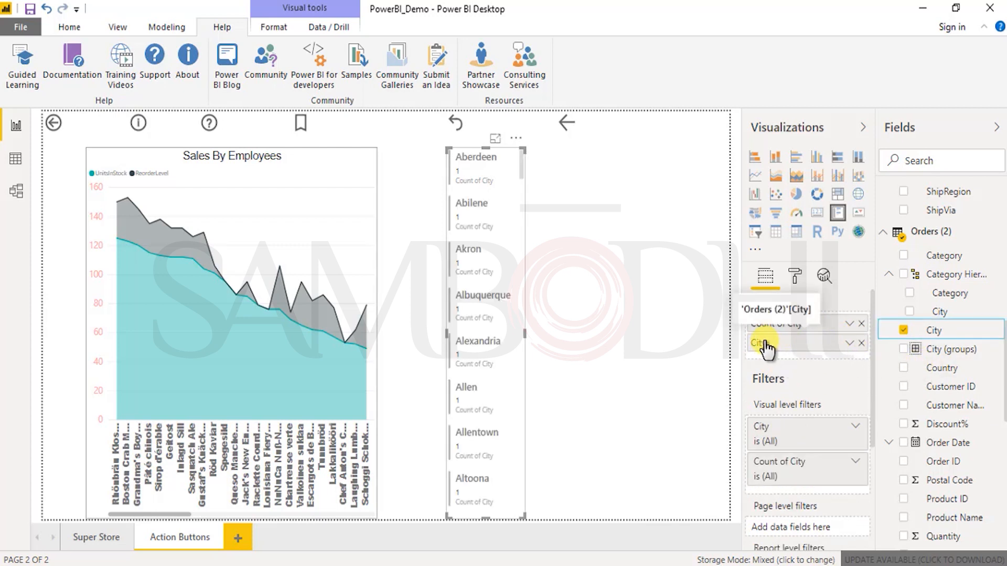
left_click(849, 345)
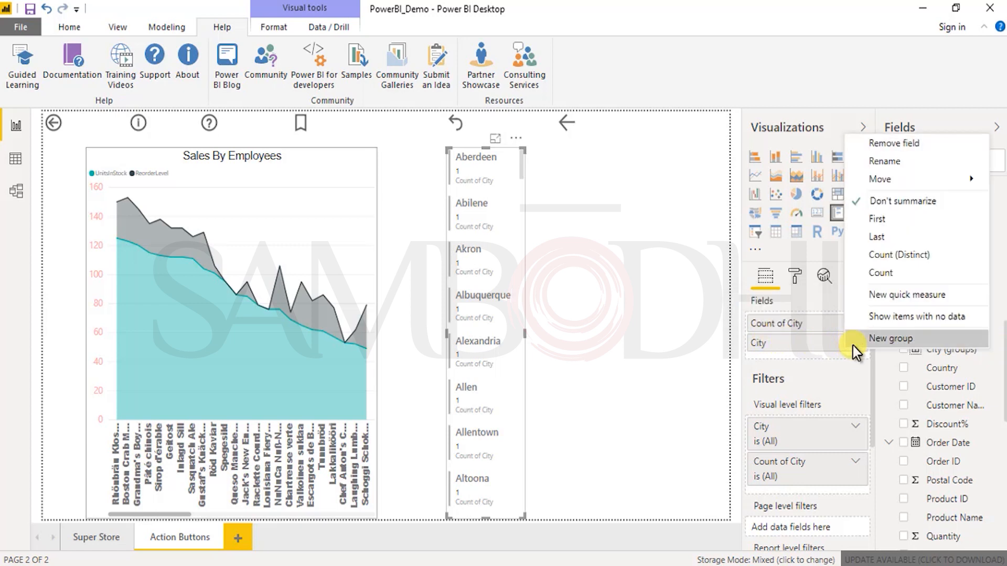
left_click(885, 273)
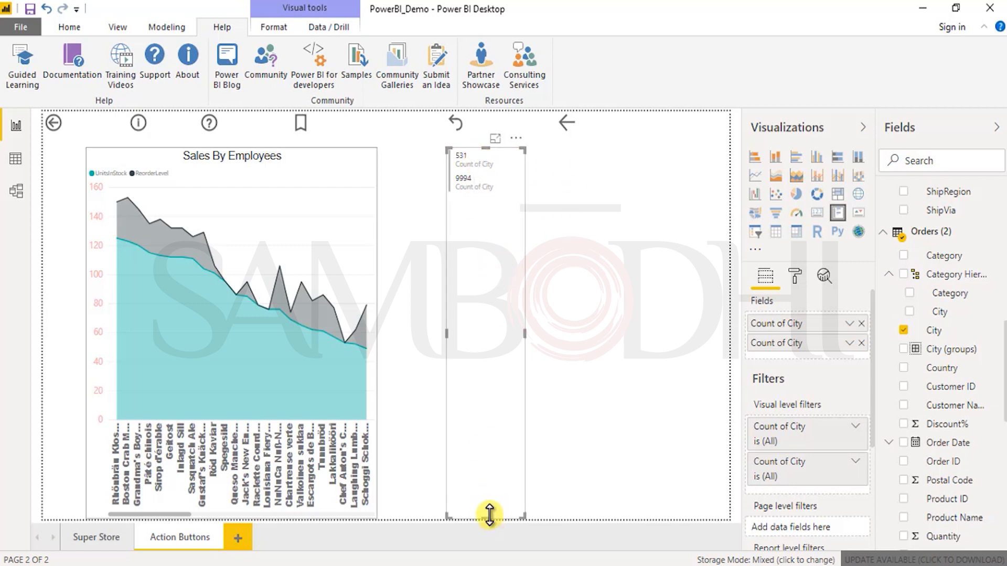
mouse_move(497, 197)
left_mouse_down()
mouse_move(617, 212)
mouse_move(640, 194)
left_mouse_up()
Step: Examine the data label and card formatting options of the multi-row card
left_click(795, 276)
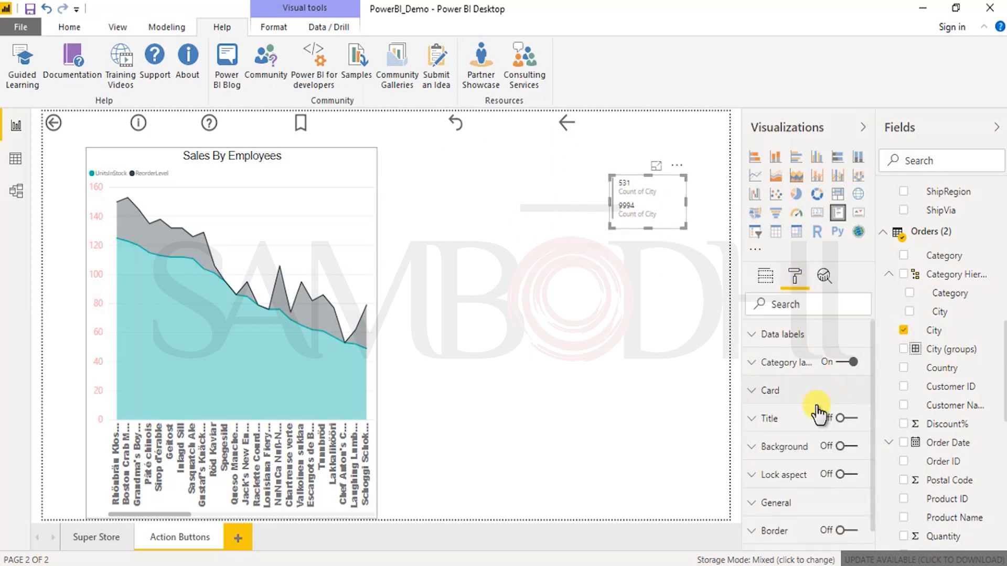
left_click(762, 336)
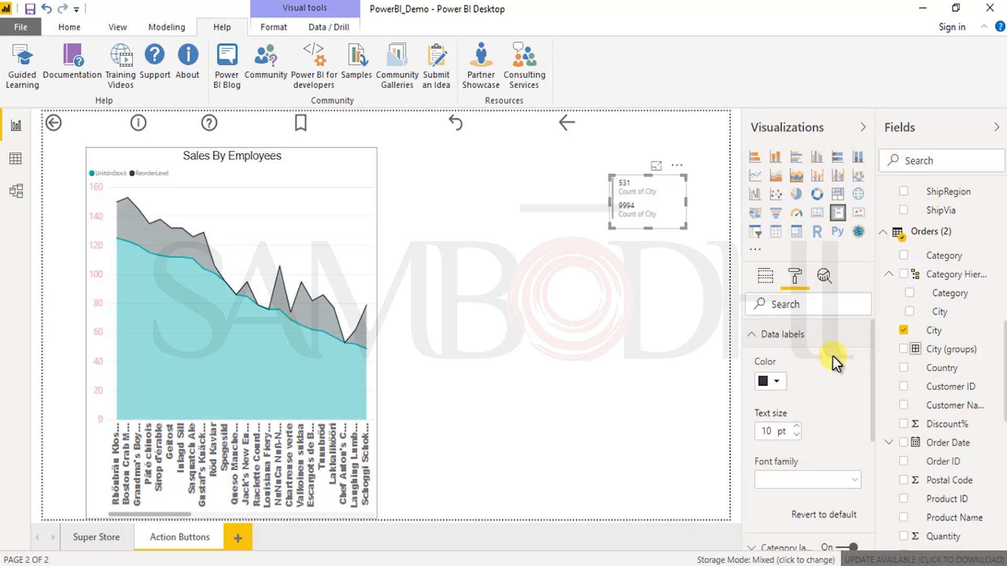
left_click(774, 390)
left_click(840, 404)
scroll(835, 413, "down", 3)
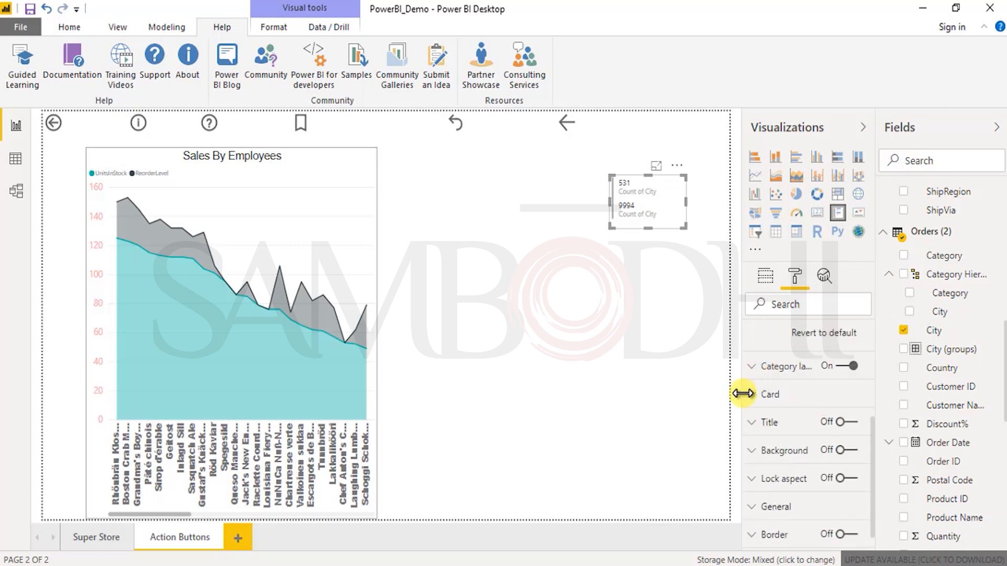
left_click(805, 396)
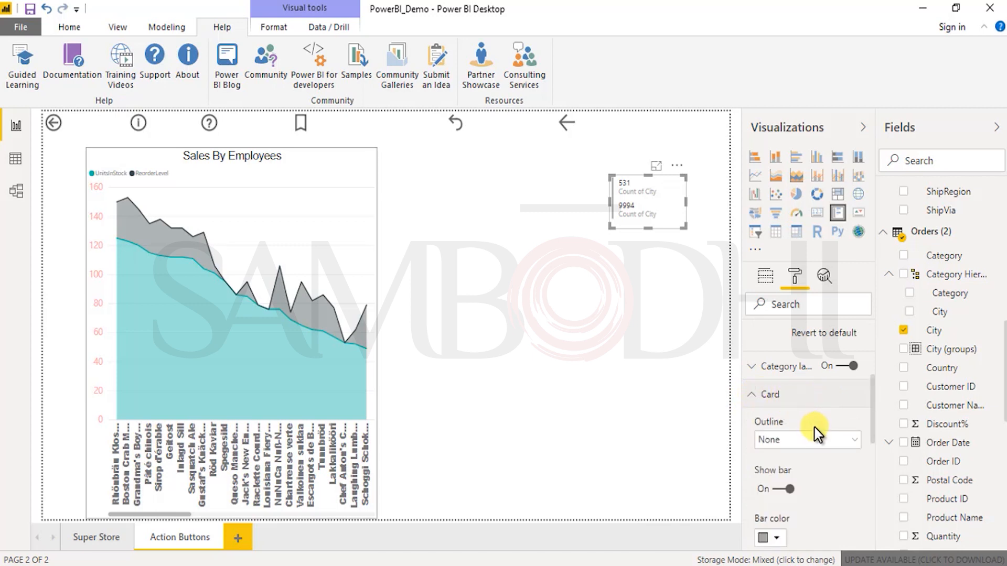
scroll(815, 432, "down", 3)
scroll(818, 435, "down", 3)
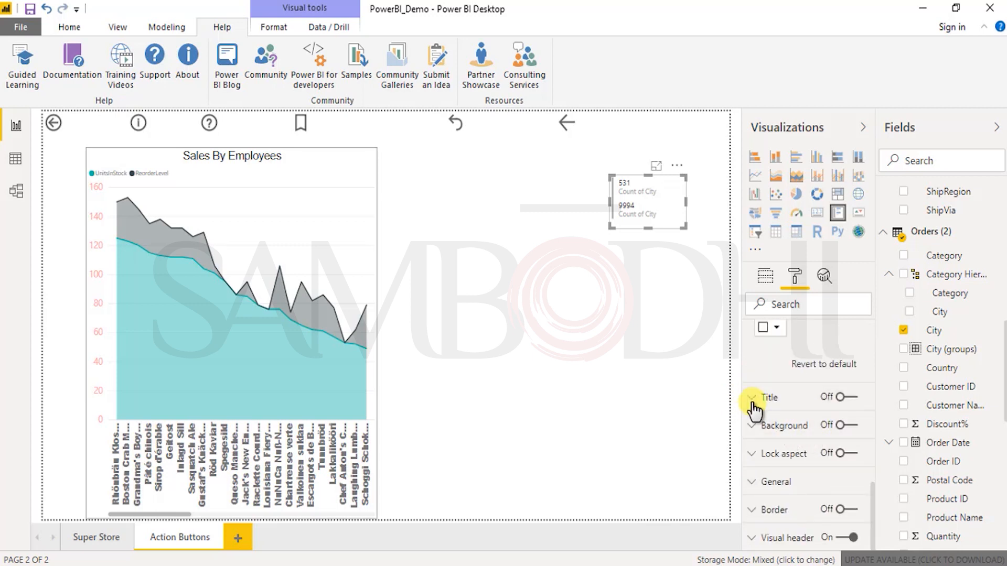
scroll(820, 447, "up", 8)
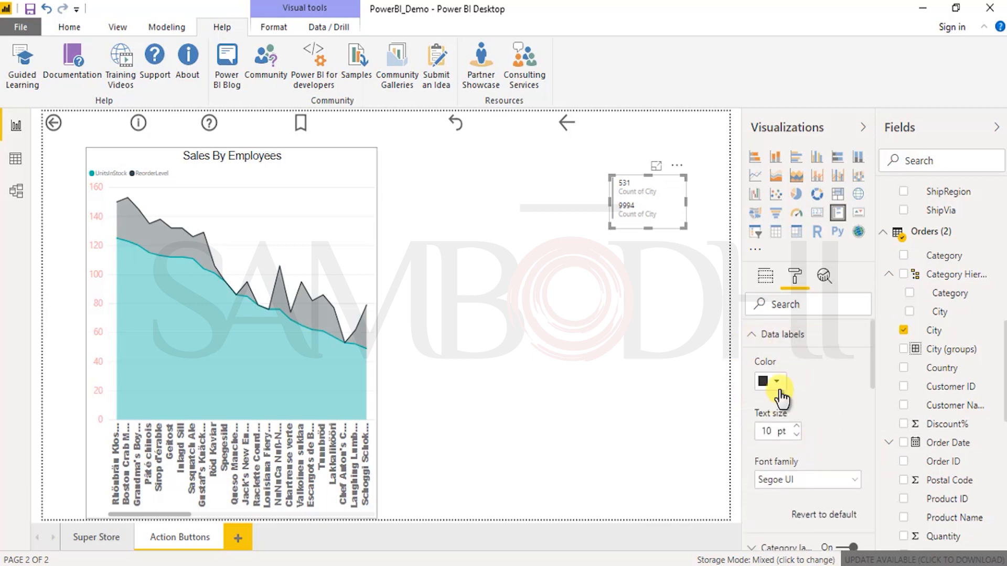
left_click(784, 335)
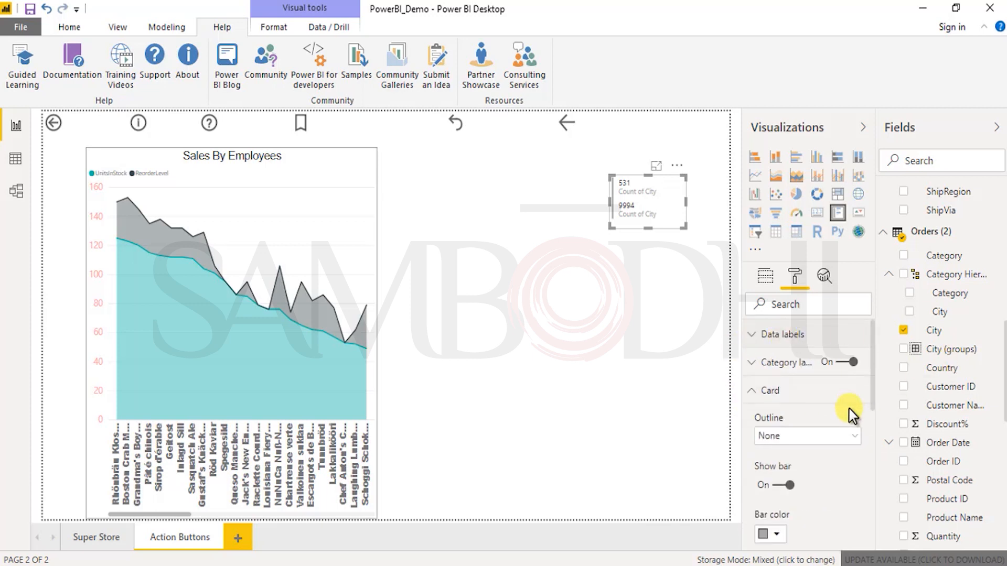
Step: Turn off the category labels of the multi-row card
left_click(850, 362)
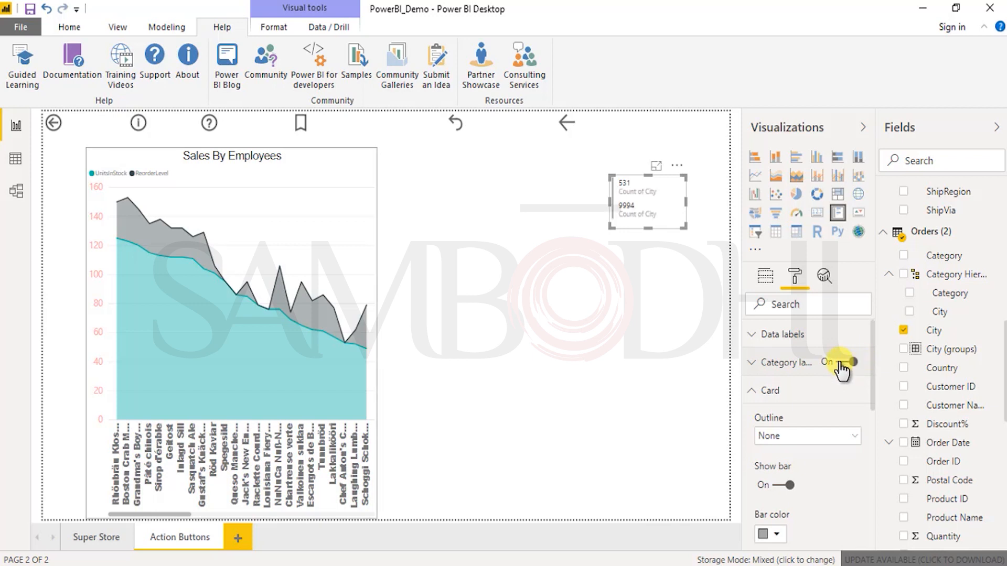
left_click(850, 363)
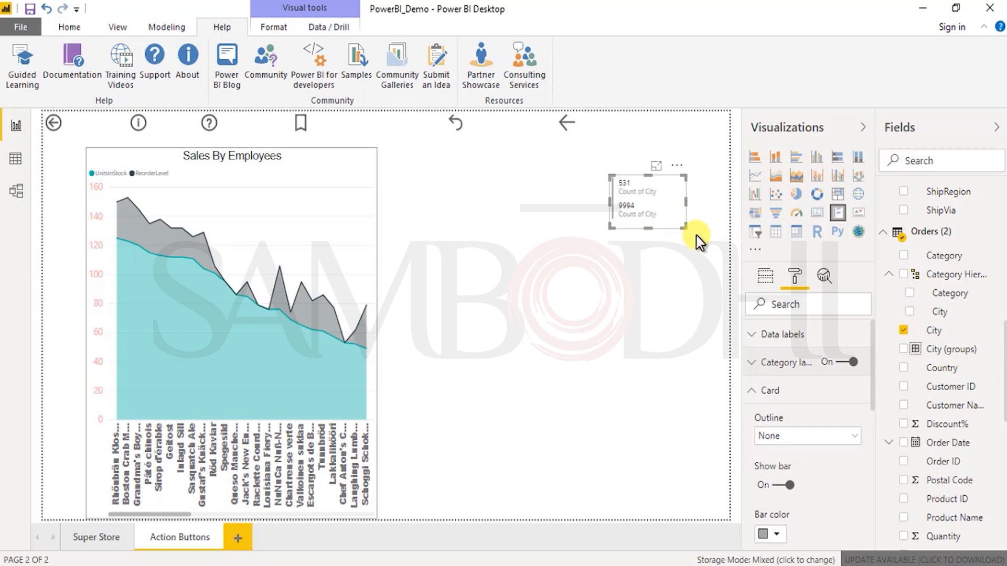
left_click(848, 362)
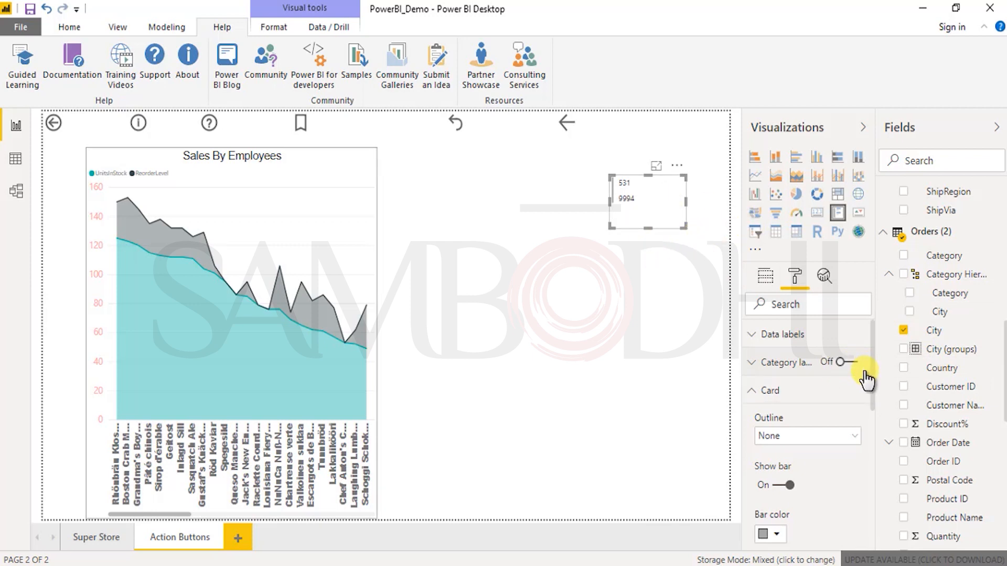
Step: Turn on the multi-row card's title and set its text to "Covered Vs Total"
left_click(757, 338)
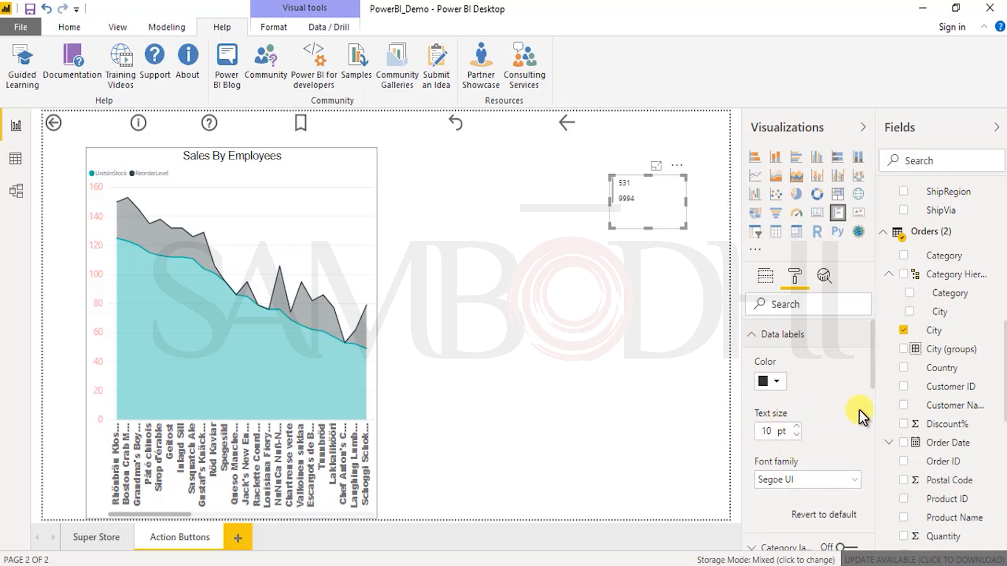
scroll(810, 438, "down", 5)
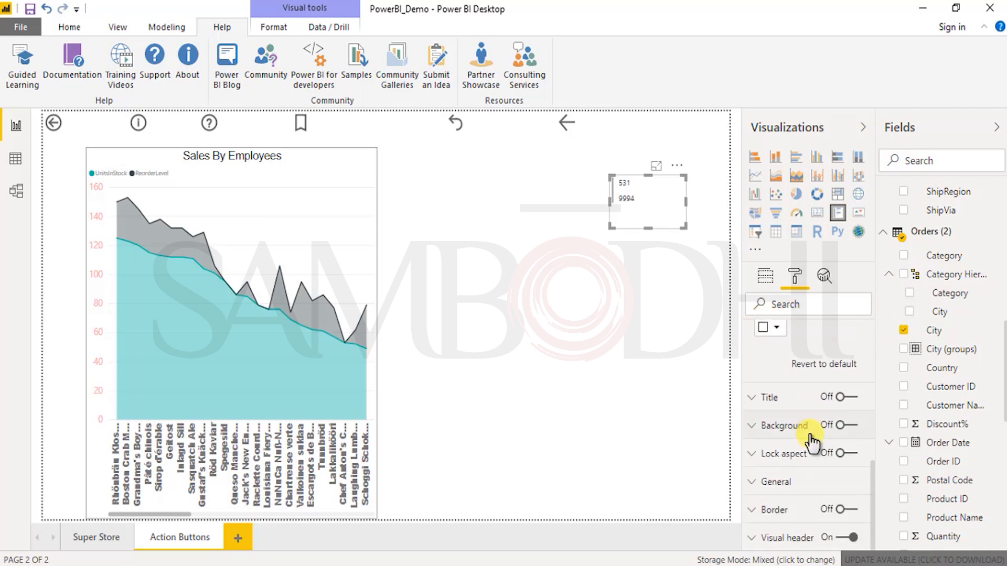
left_click(761, 401)
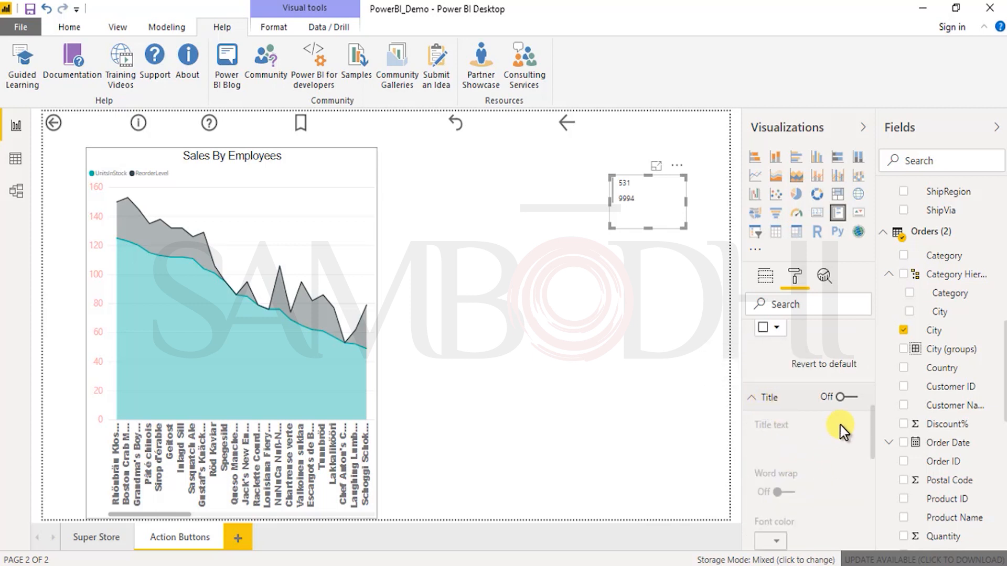
left_click(847, 397)
left_click(785, 443)
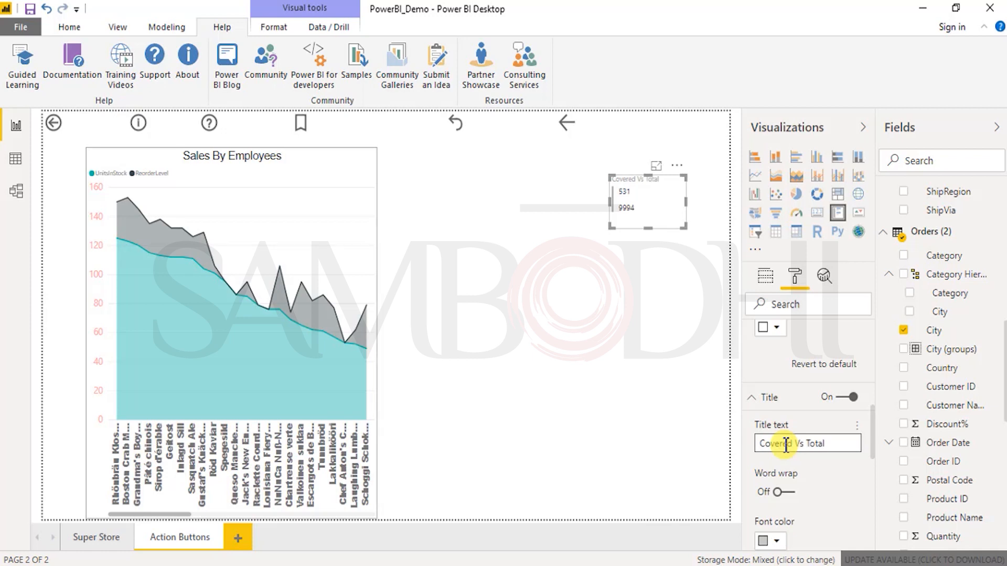
left_click(658, 460)
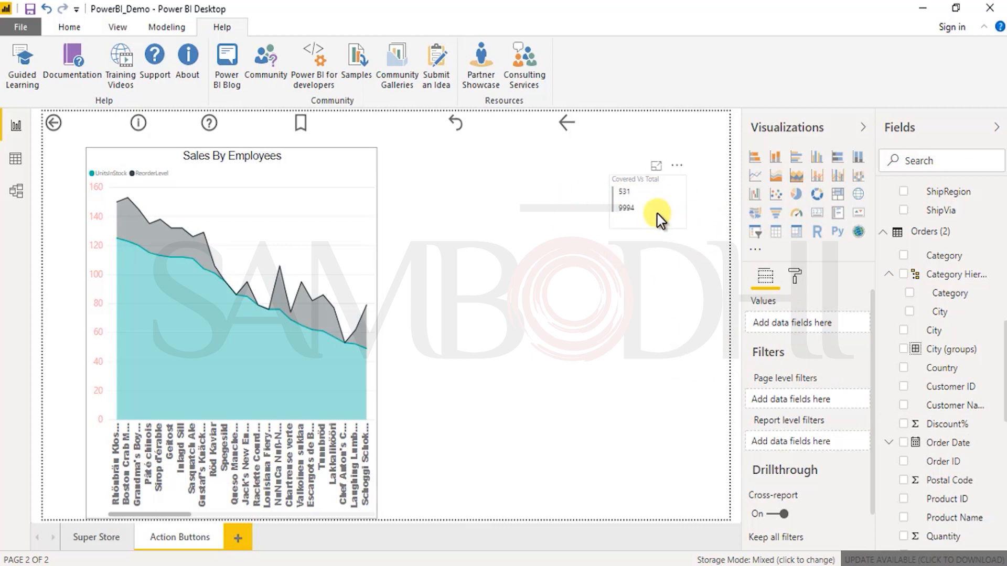
Step: Create a new measure in the Orders (2) table and name it "% Coverage"
right_click(956, 278)
right_click(941, 237)
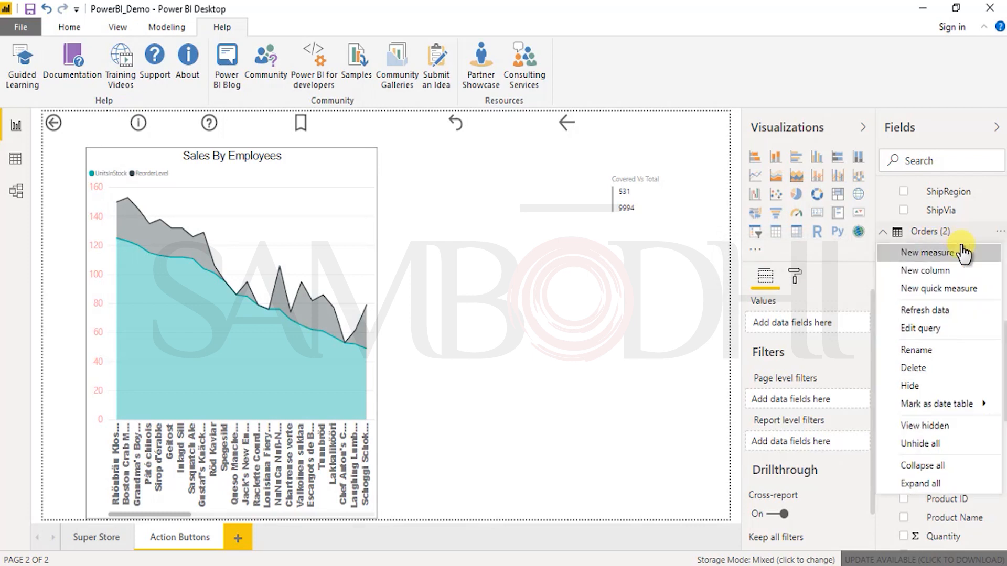
left_click(954, 253)
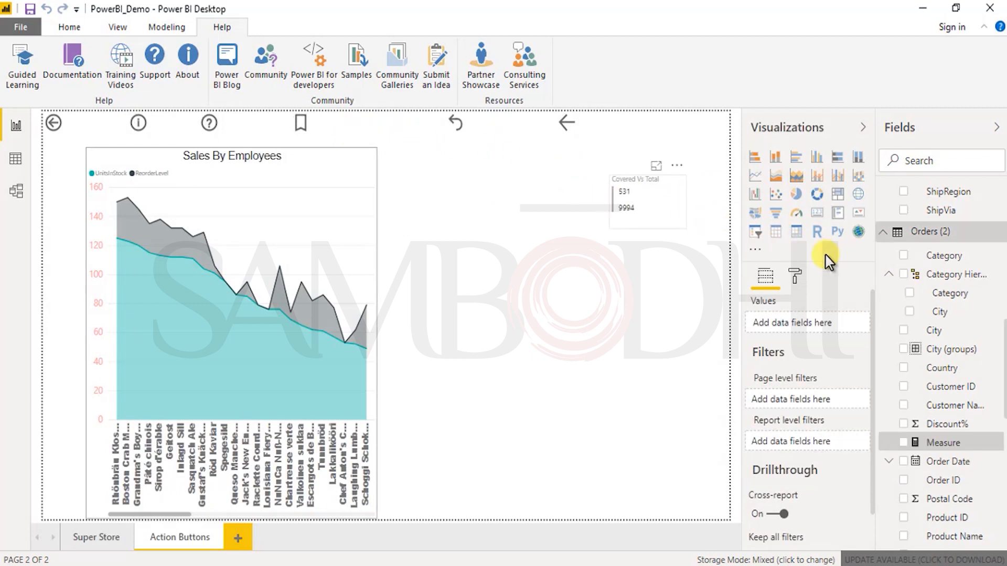
left_click(115, 121)
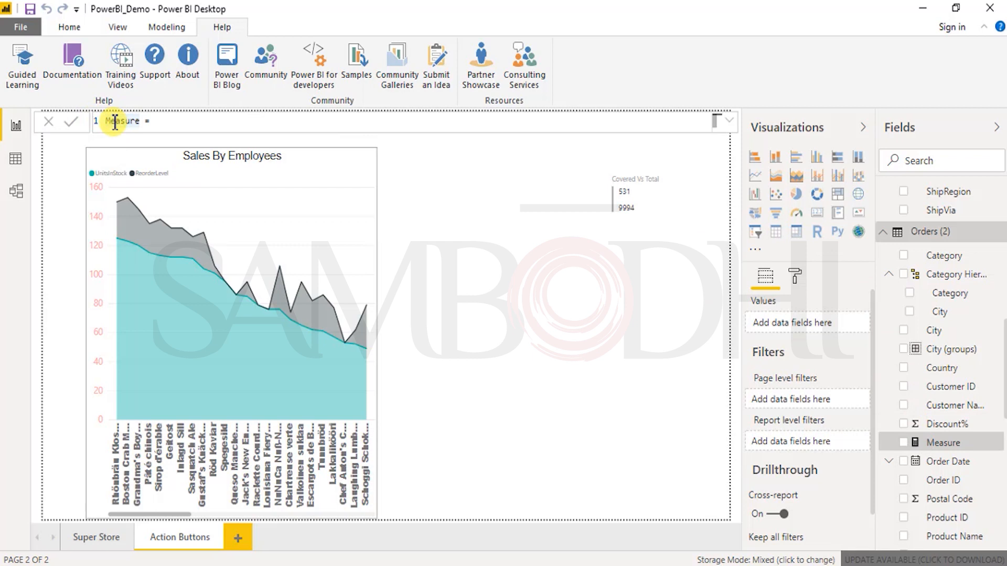
type("ag")
left_click(188, 126)
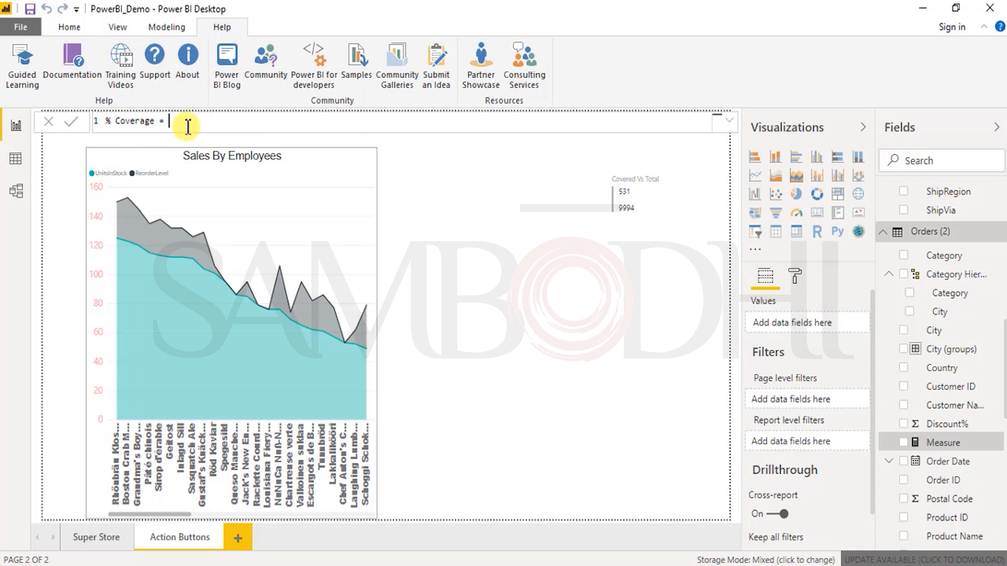
type("cou")
key("BackSpace")
key("BackSpace")
key("BackSpace")
key("BackSpace")
type("cit")
key("BackSpace")
key("BackSpace")
key("BackSpace")
key("BackSpace")
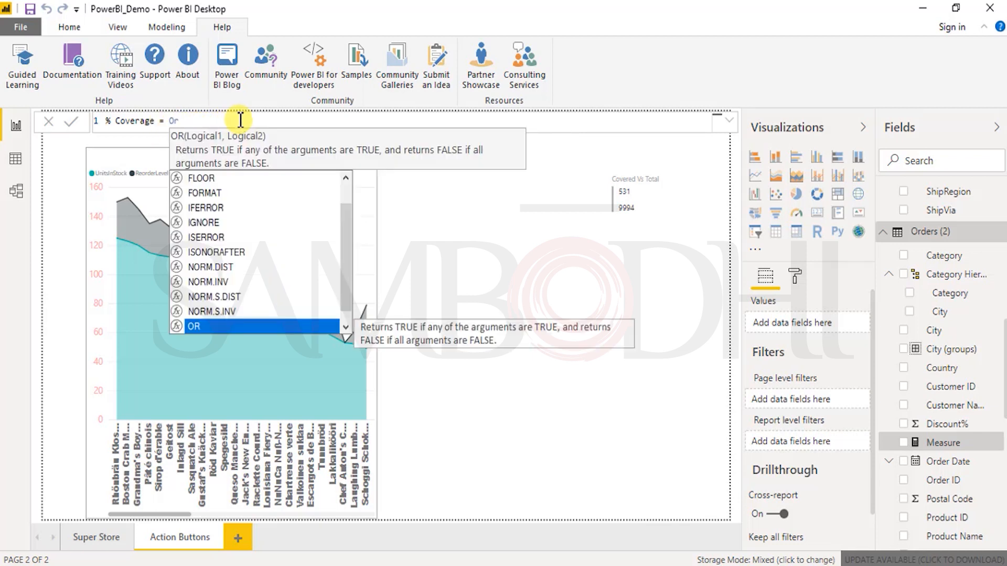
type("ders")
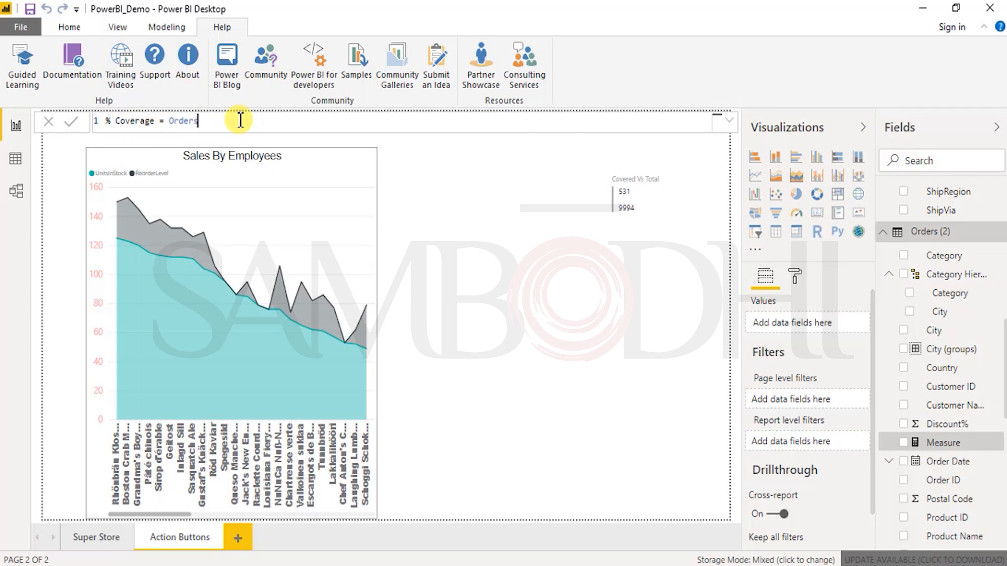
key("BackSpace")
key("BackSpace")
key("BackSpace")
Step: Start the % Coverage formula with the sum of the City column from Orders (2) as the numerator
type("um(")
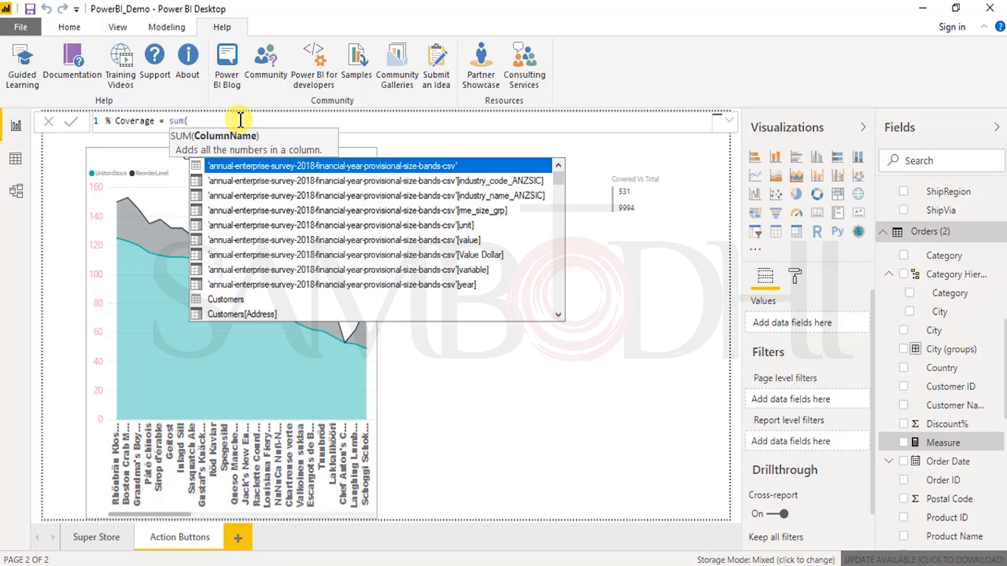
type("city")
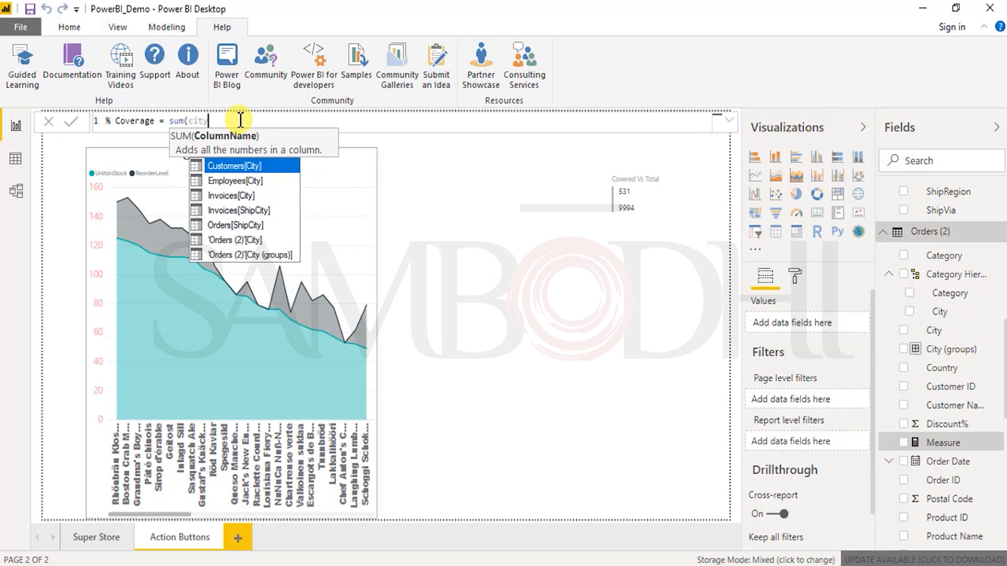
key("Down")
key("Down")
key("Down")
key("Down")
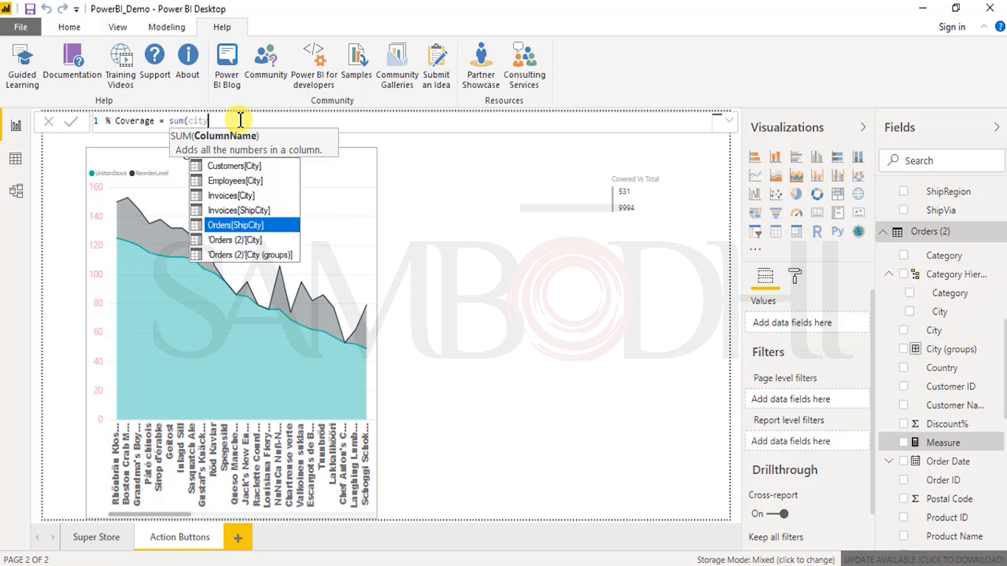
key("Down")
key("Tab")
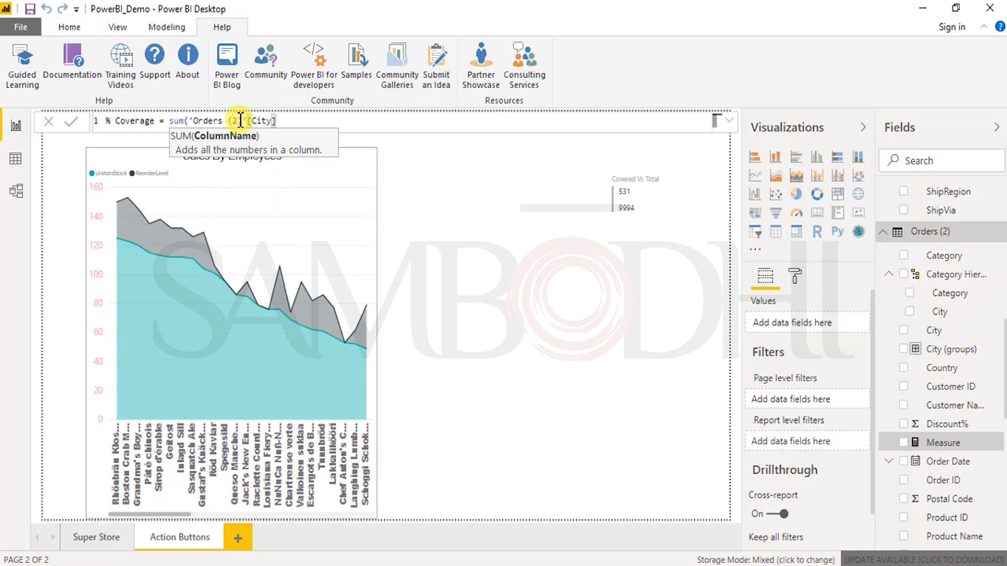
key("Escape")
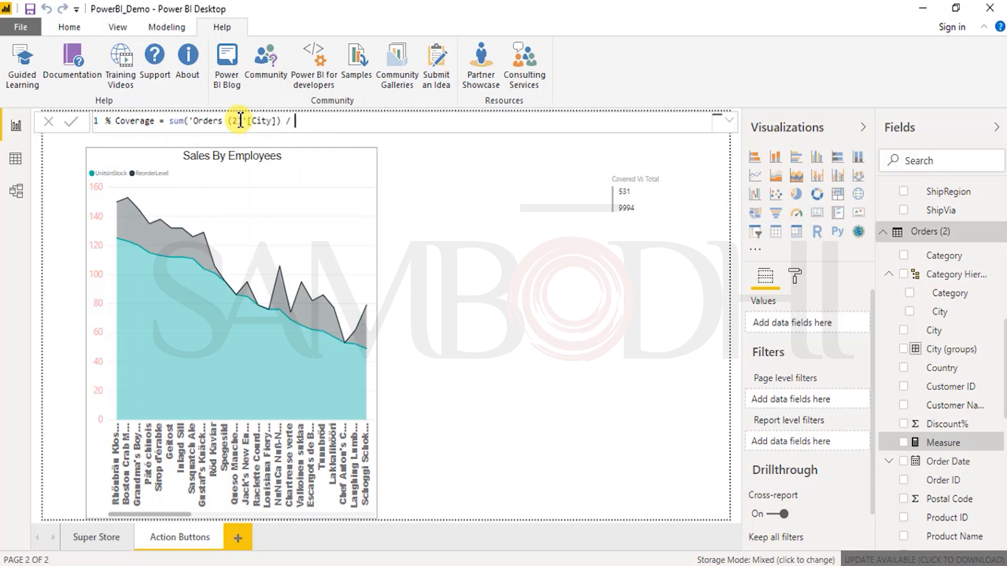
Step: Divide by SUM(Employees[City]) to complete the % Coverage formula and commit the measure
type(") / sum")
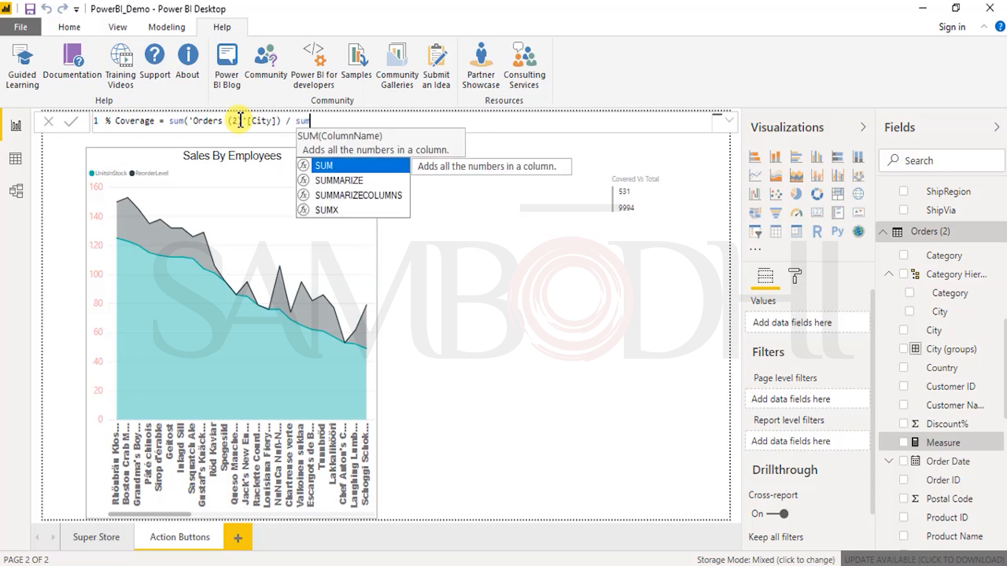
key("Down")
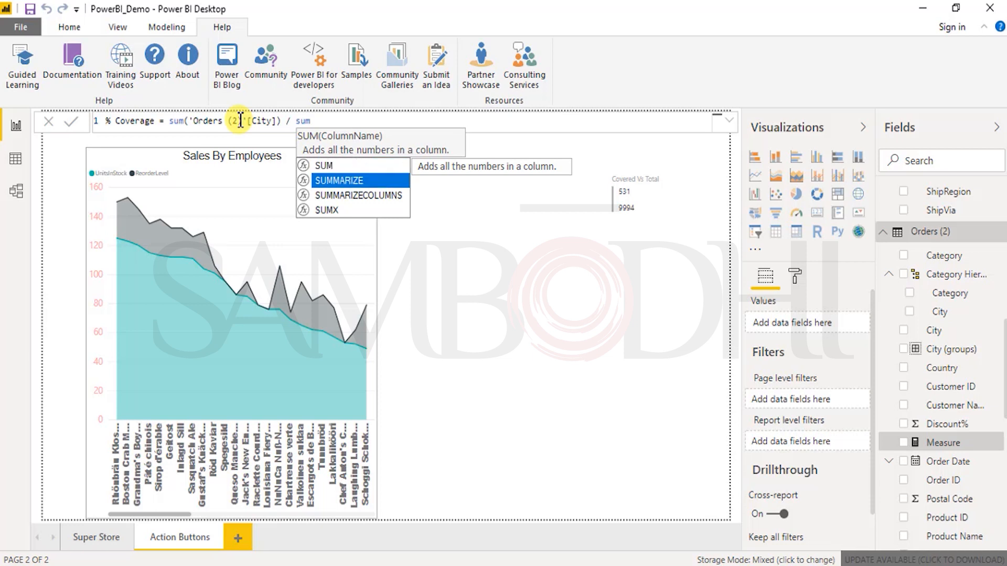
key("Down")
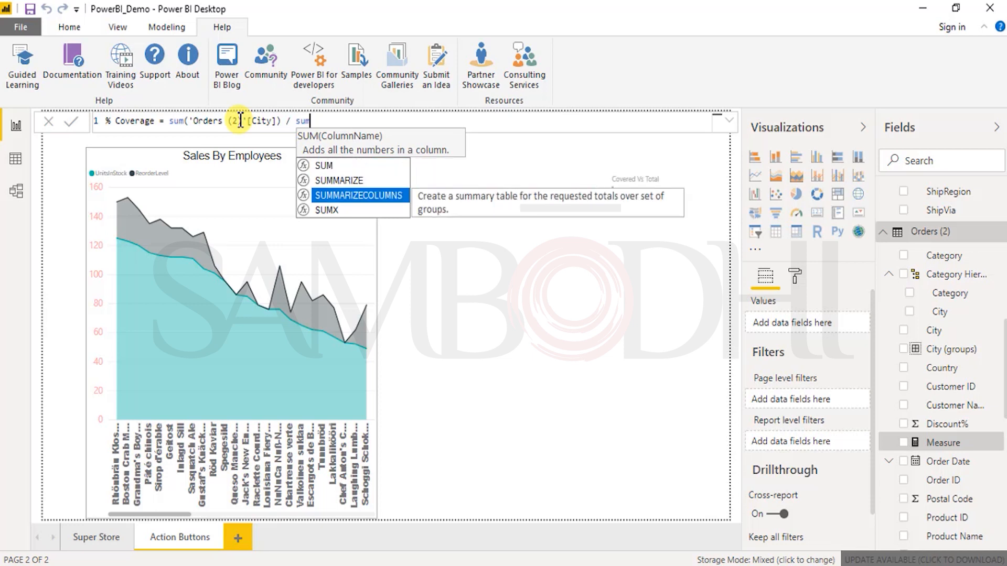
key("Down")
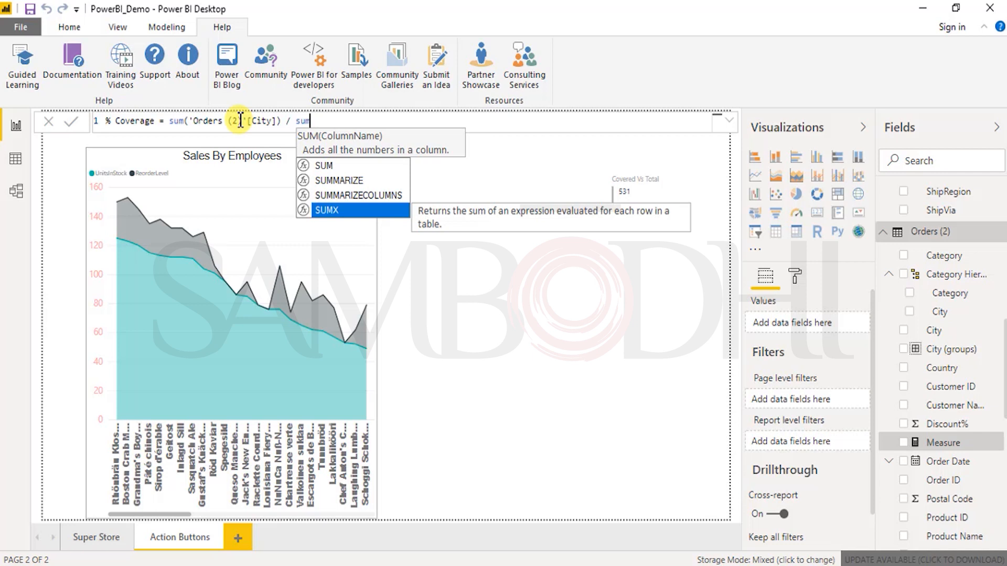
key("Up")
key("Up")
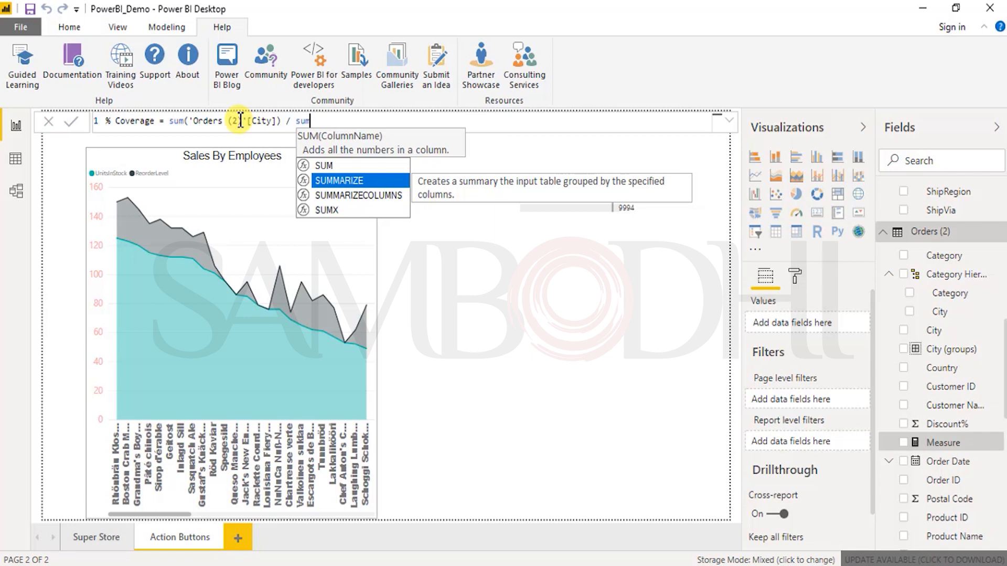
key("Up")
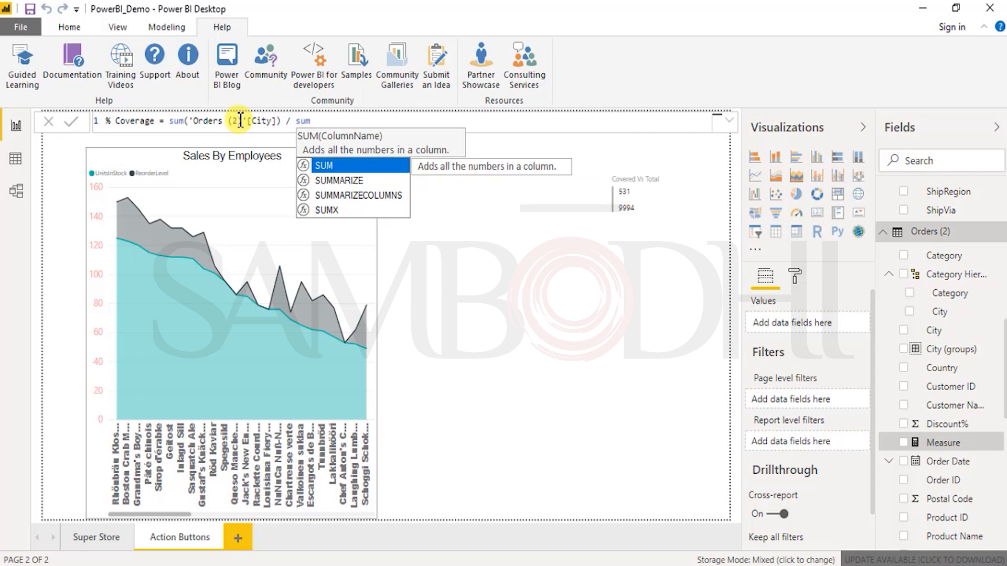
key("Tab")
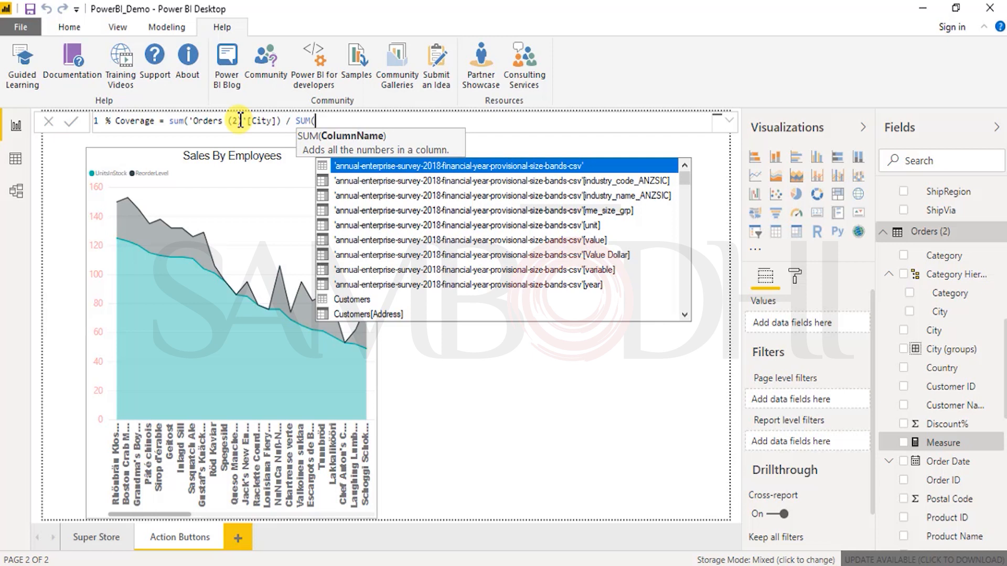
type("city")
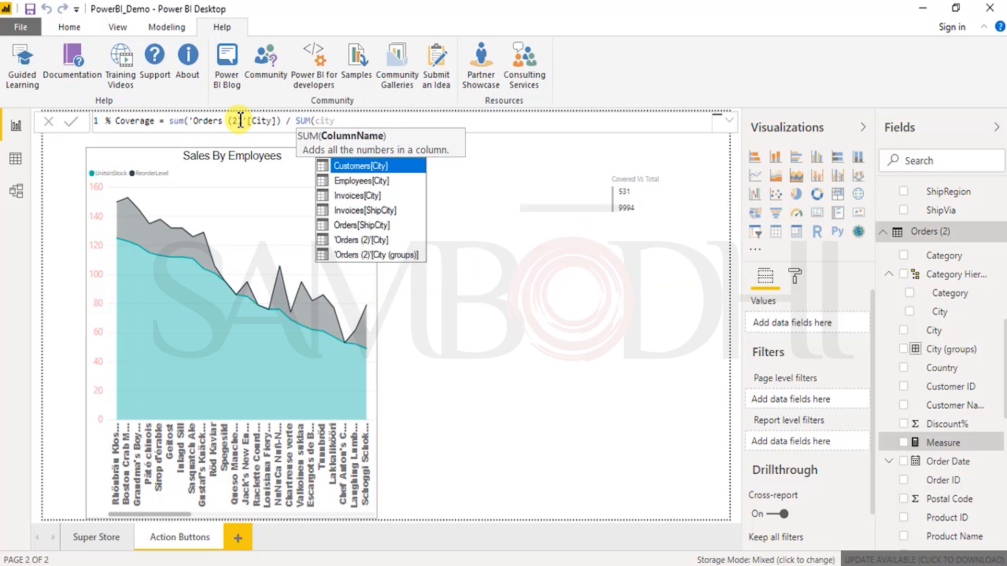
key("Down")
key("Tab")
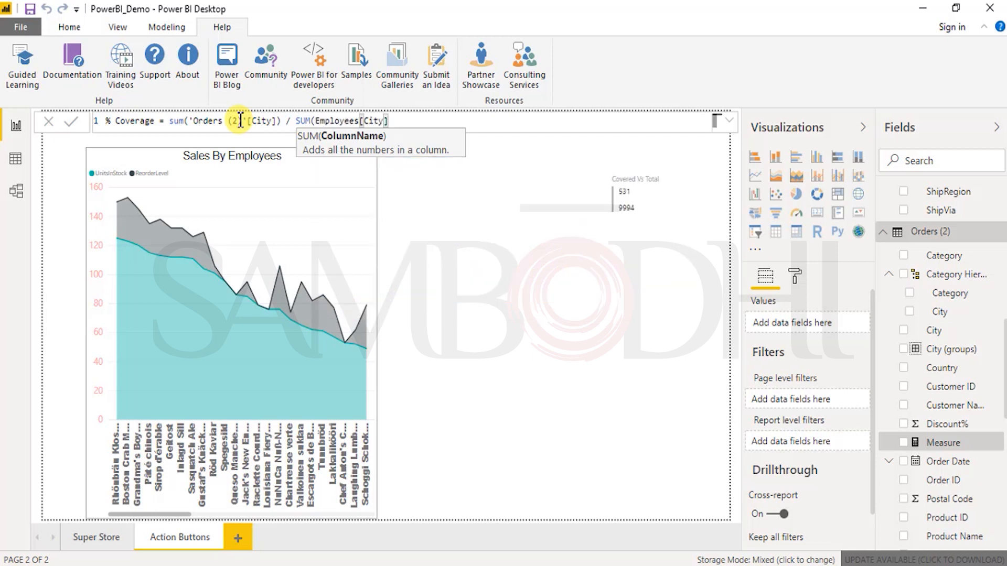
type(")")
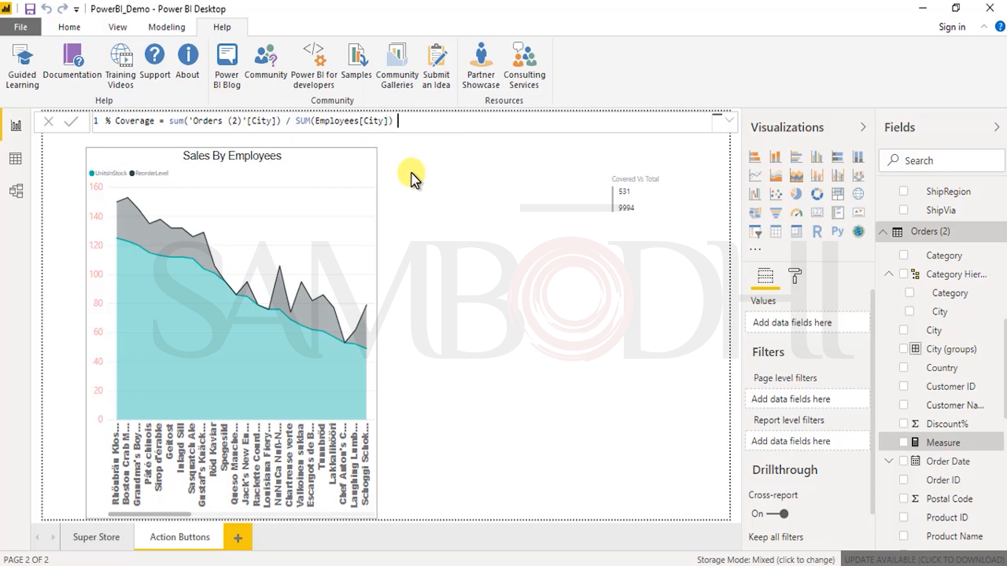
key("Return")
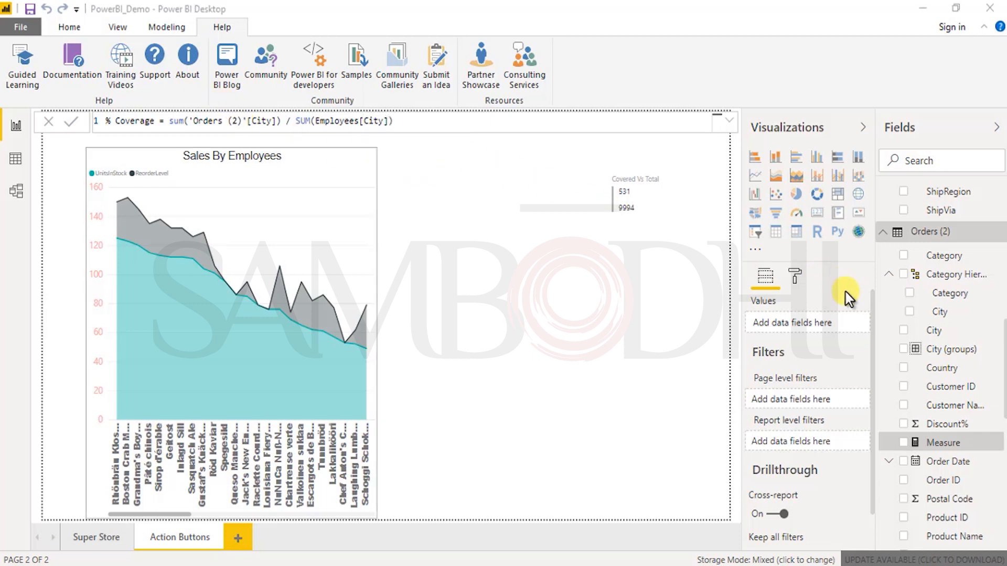
Step: Add the % Coverage measure to the "Covered Vs Total" multi-row card and remove both Count of City fields
left_click_drag(963, 265, 937, 351)
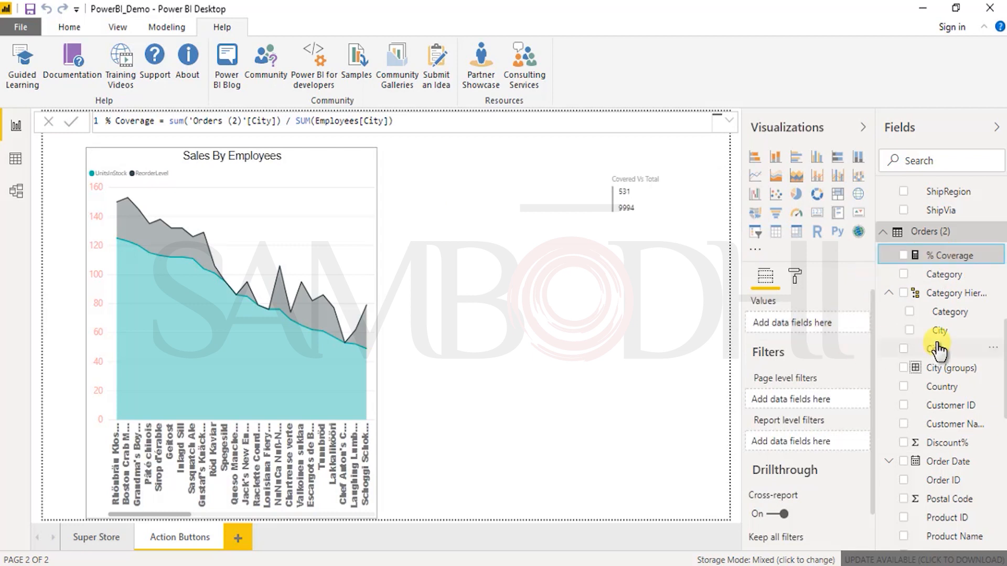
left_click(631, 190)
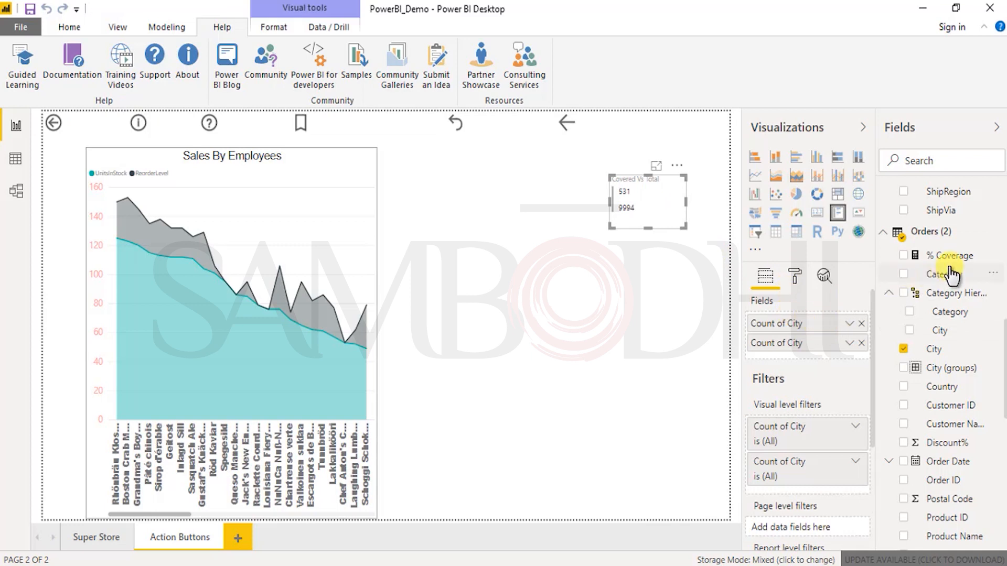
left_click_drag(917, 262, 830, 356)
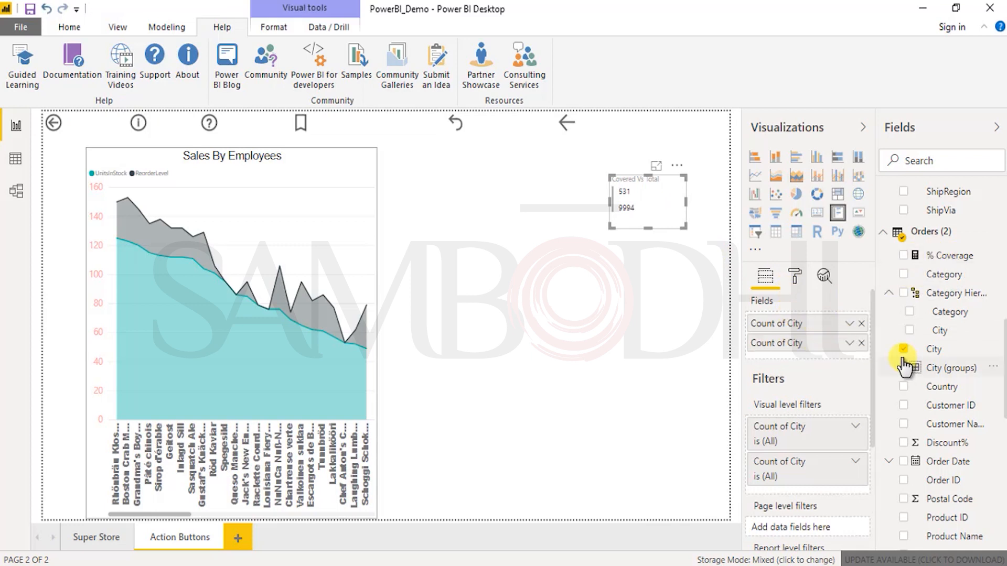
left_click(861, 329)
left_click(861, 323)
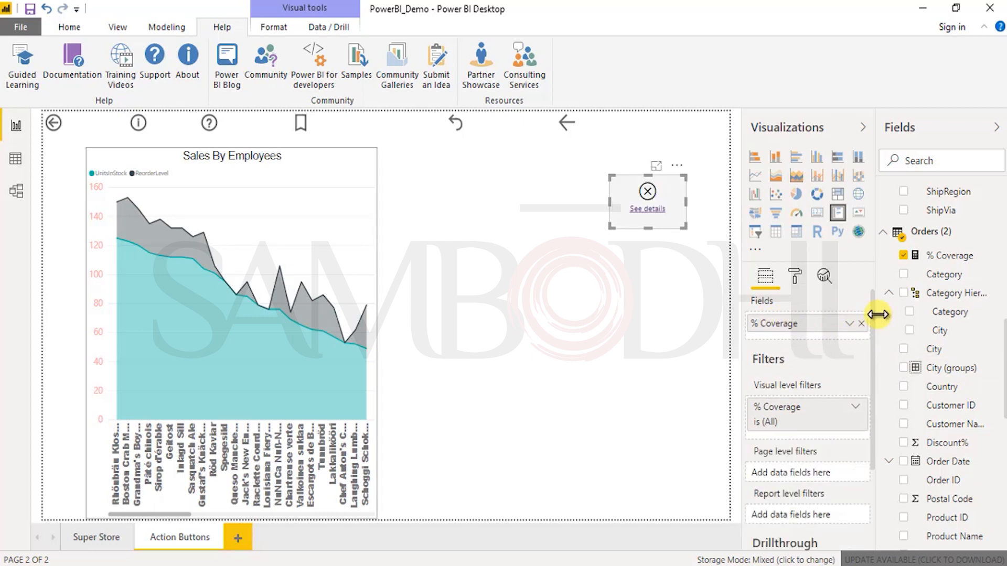
Step: Review the formula expression of the % Coverage measure
left_click(933, 257)
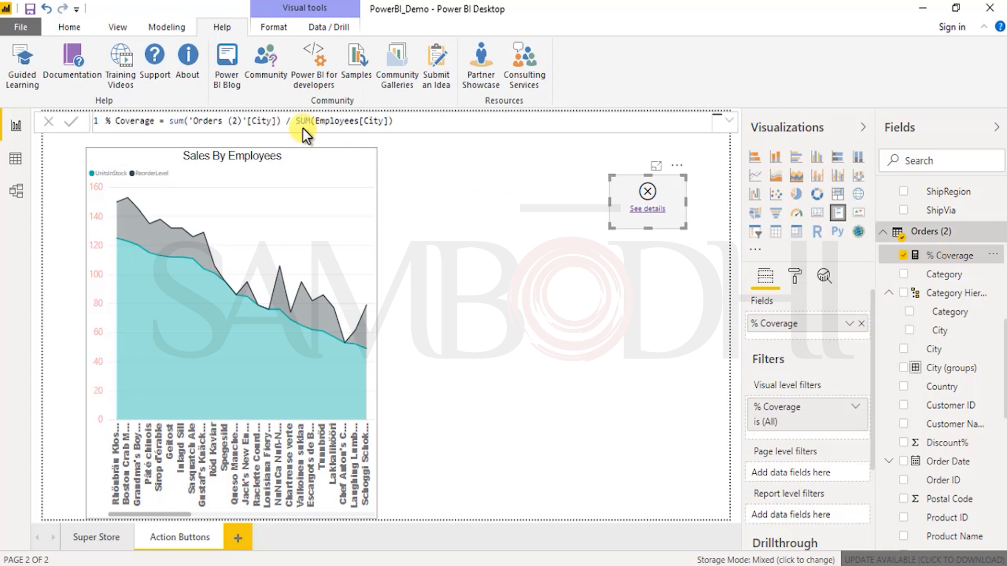
left_click(440, 128)
left_click(280, 121)
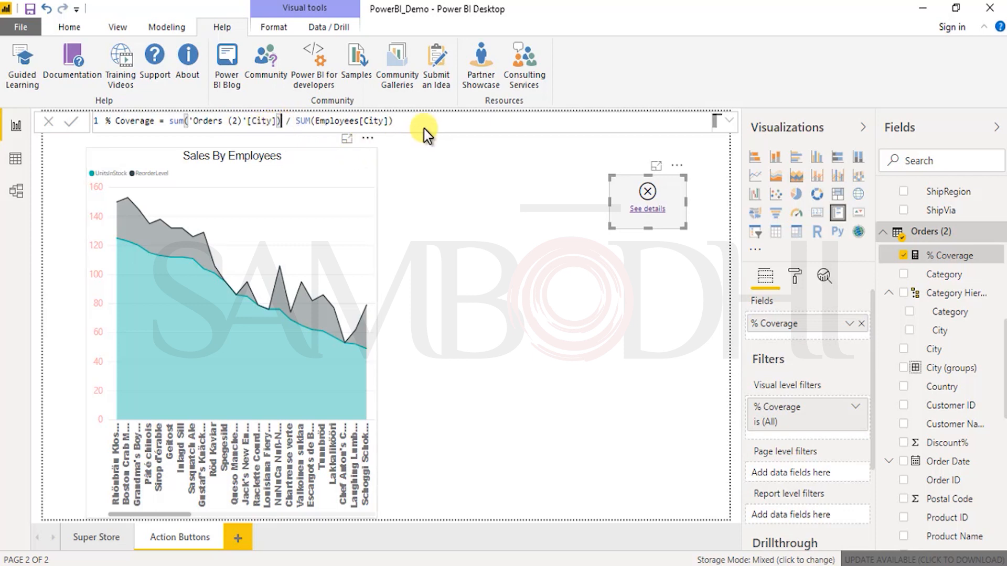
left_click_drag(427, 121, 175, 119)
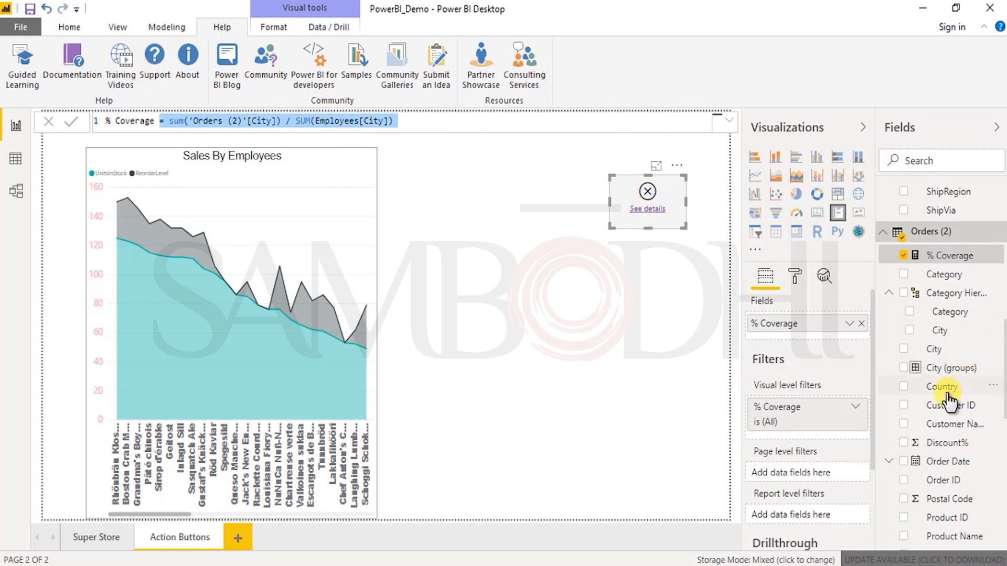
Step: Replace % Coverage in the multi-row card with the Quantity field from Orders (2)
scroll(963, 380, "down", 3)
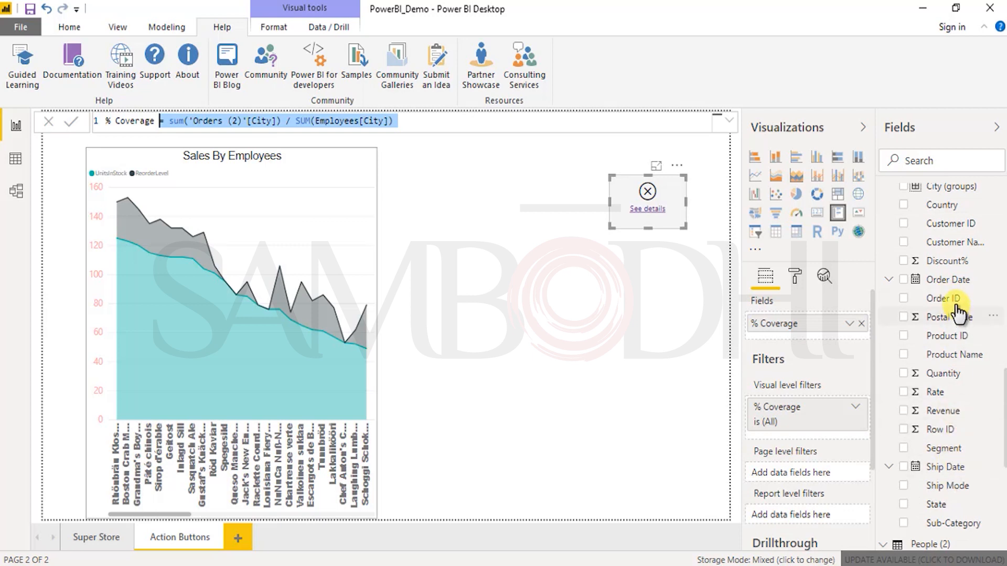
scroll(944, 367, "down", 5)
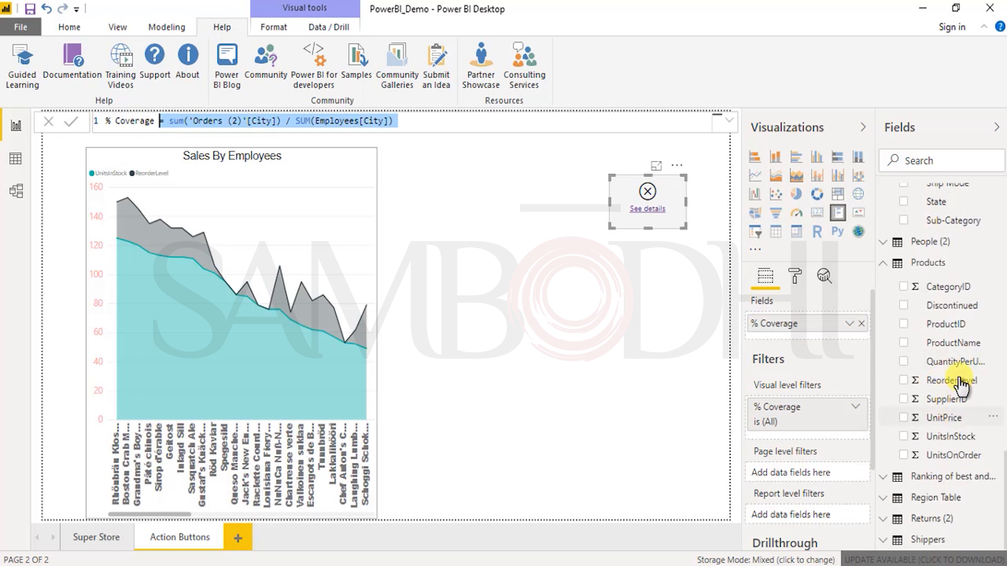
scroll(954, 330, "up", 3)
left_click(938, 252)
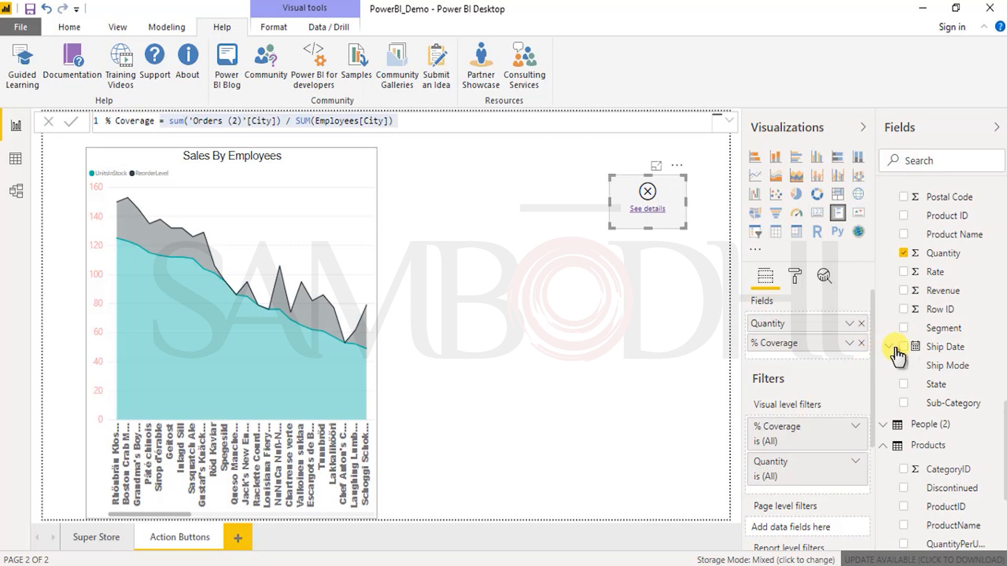
left_click(862, 343)
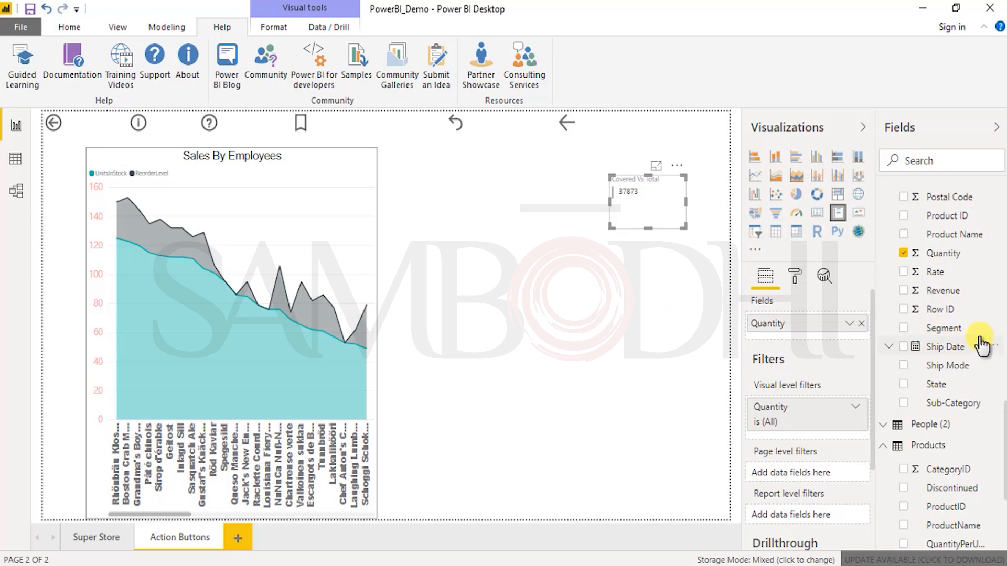
Step: Convert the multi-row card to a single-value card and show OrderID from Order_Details in place of Quantity
scroll(948, 352, "down", 10)
scroll(950, 347, "up", 10)
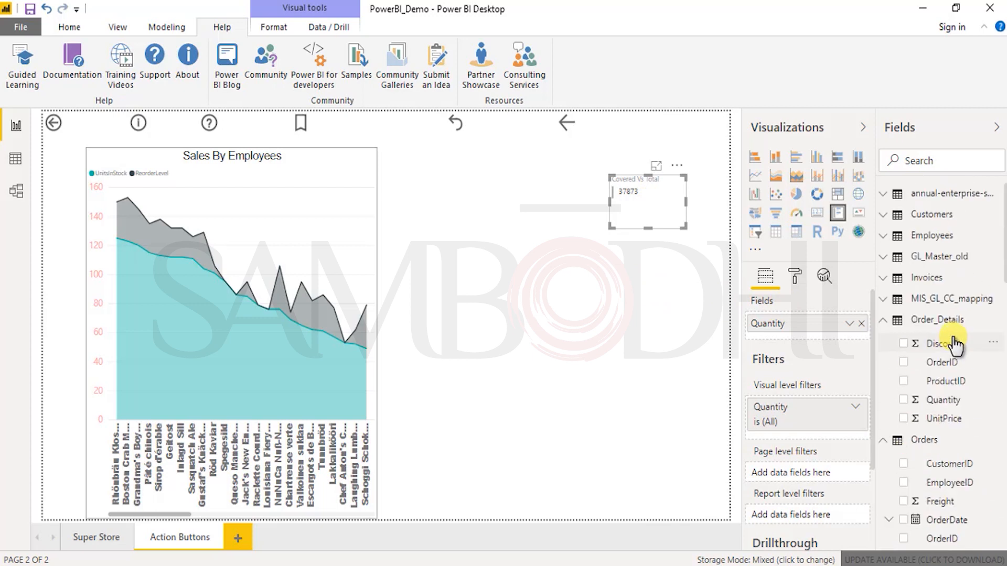
left_click(817, 212)
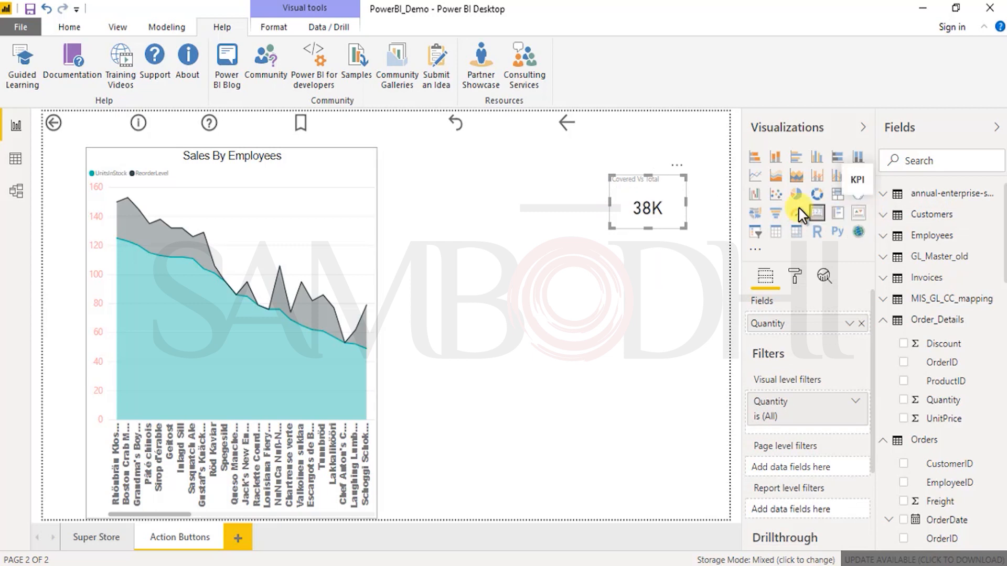
left_click(942, 363)
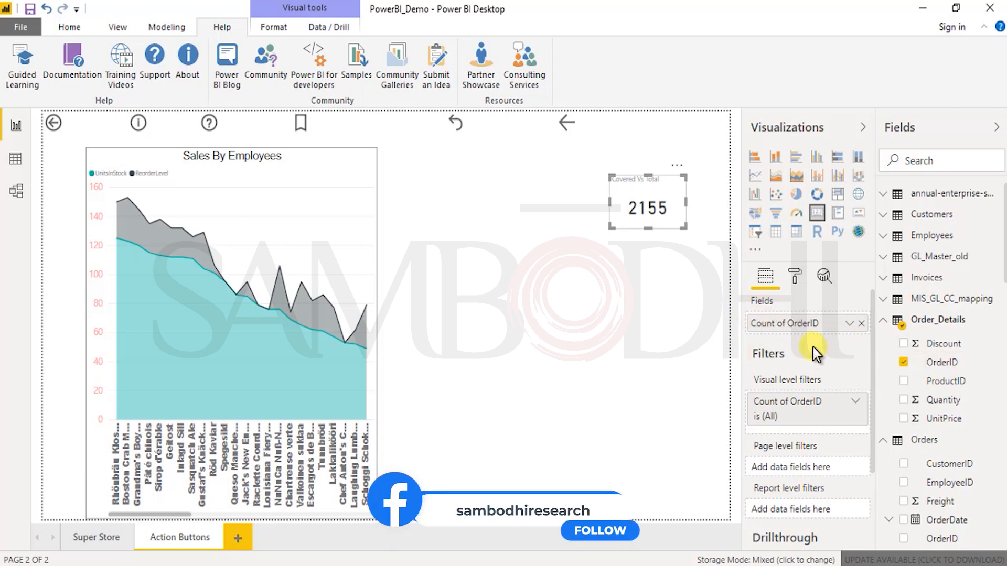
Step: Convert the card back to a multi-row card and add Discount and ProductID from Order_Details
left_click(838, 213)
left_click_drag(935, 343, 828, 333)
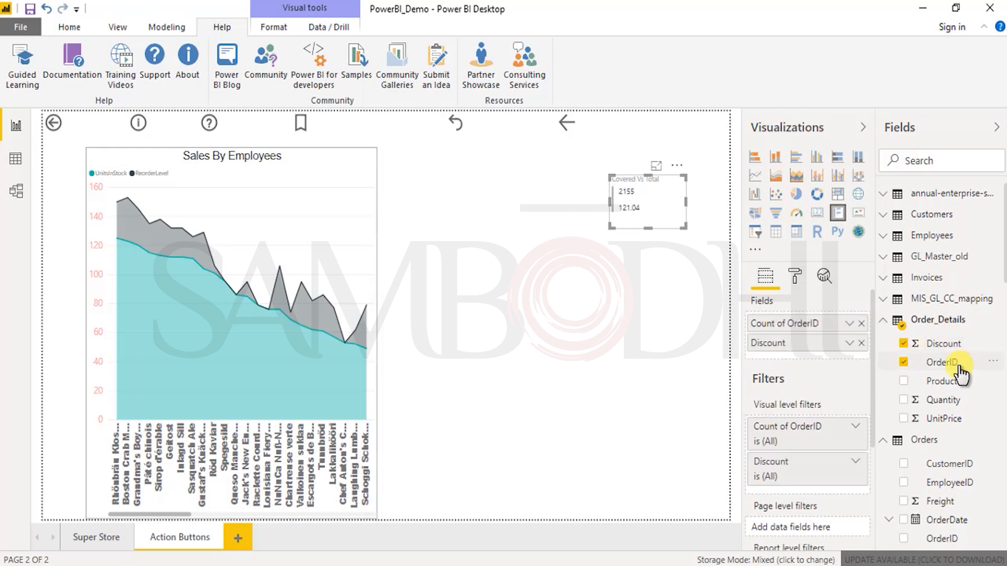
double_click(960, 365)
left_click_drag(955, 378, 830, 348)
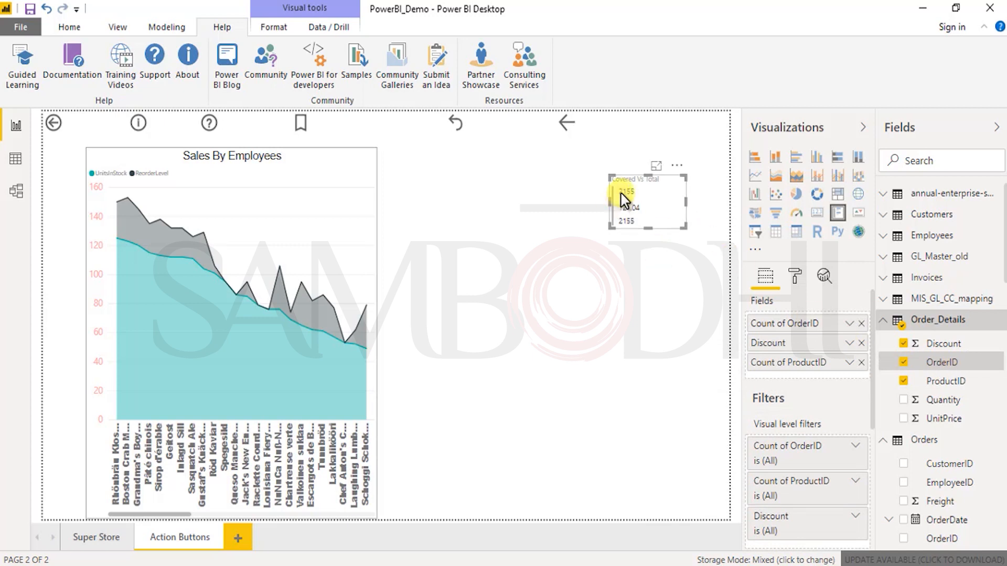
mouse_move(624, 194)
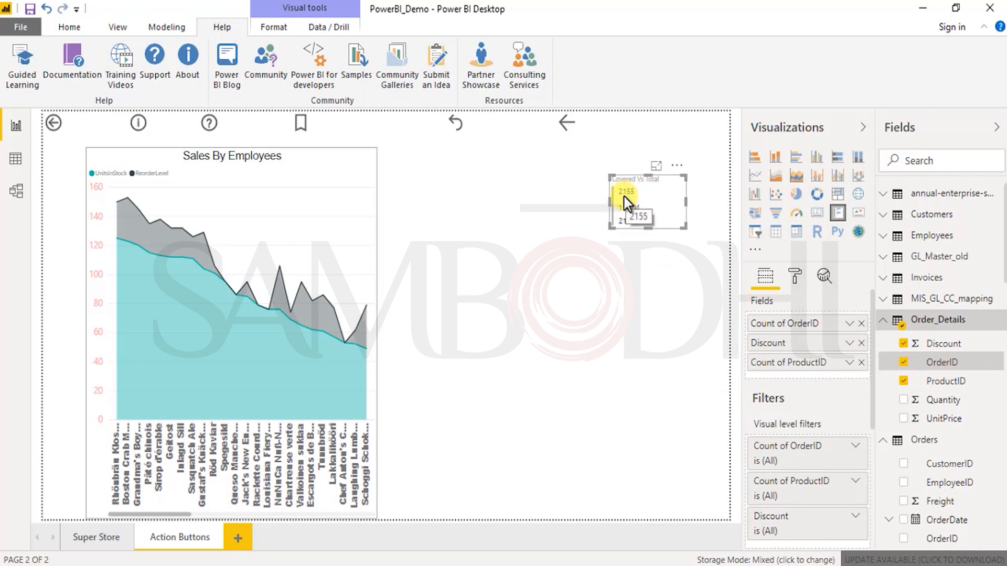
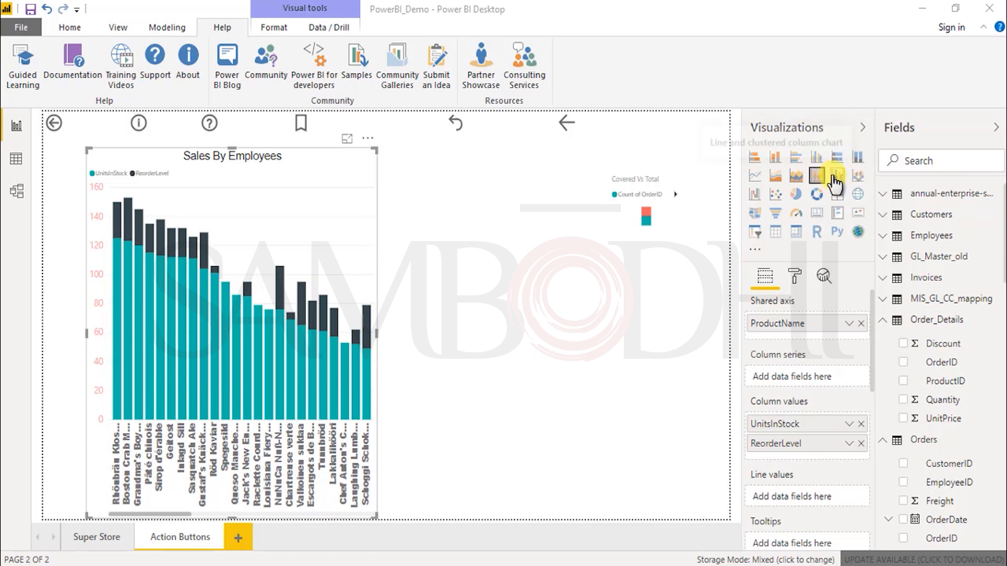
Step: Try the line and clustered column type, return the chart to line and stacked column, and add UnitPrice from Order_Details as its line values
left_click(834, 177)
left_click(817, 176)
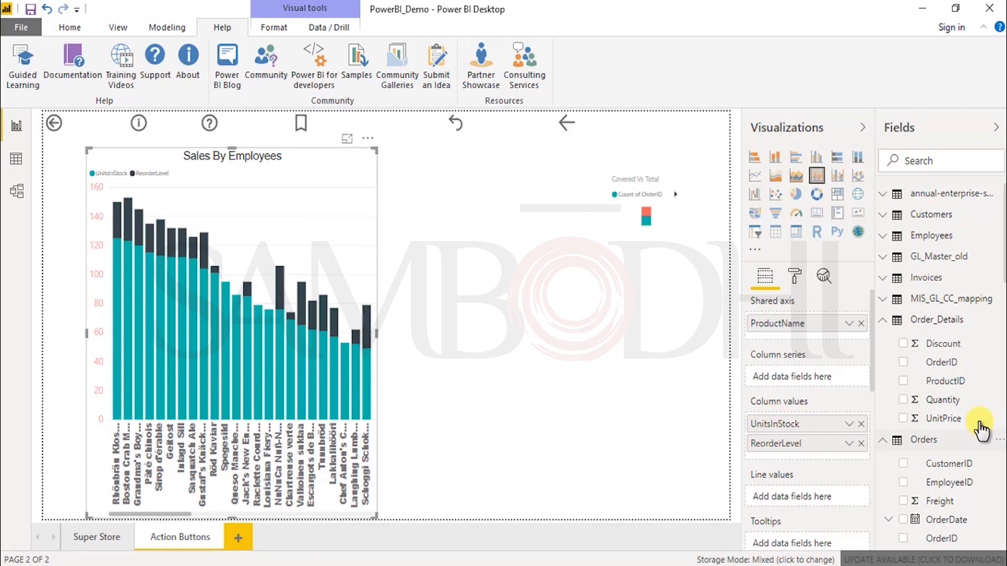
left_click_drag(930, 417, 852, 394)
left_click_drag(898, 418, 829, 497)
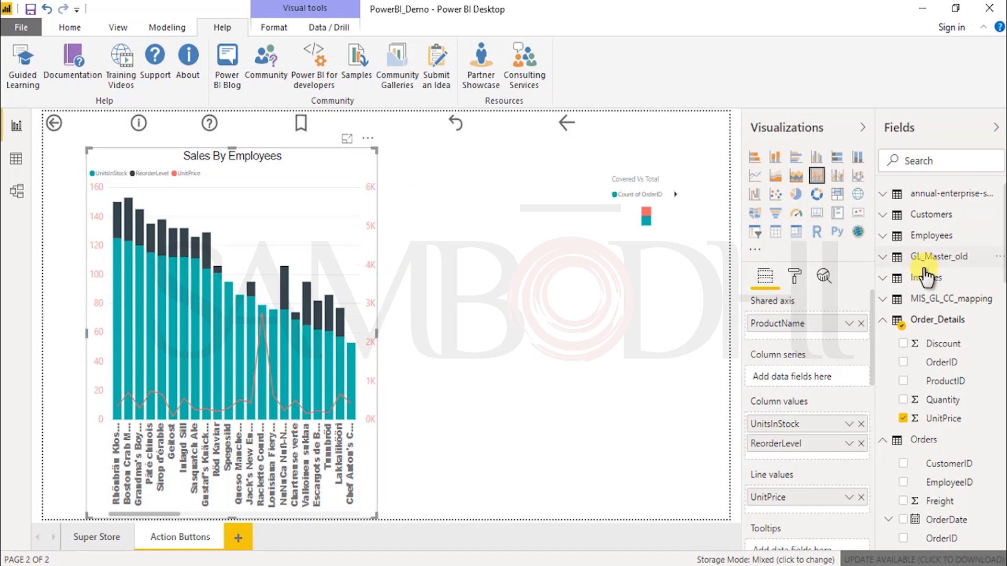
scroll(808, 451, "down", 3)
scroll(810, 367, "up", 3)
Step: Set the display units of the chart's column Y axis to Thousands
left_click(795, 276)
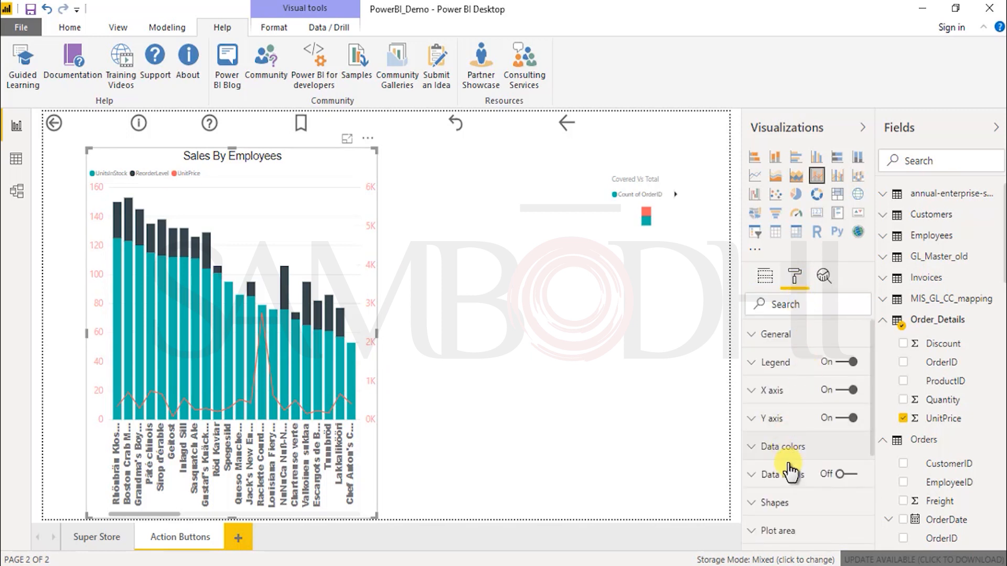
left_click(751, 422)
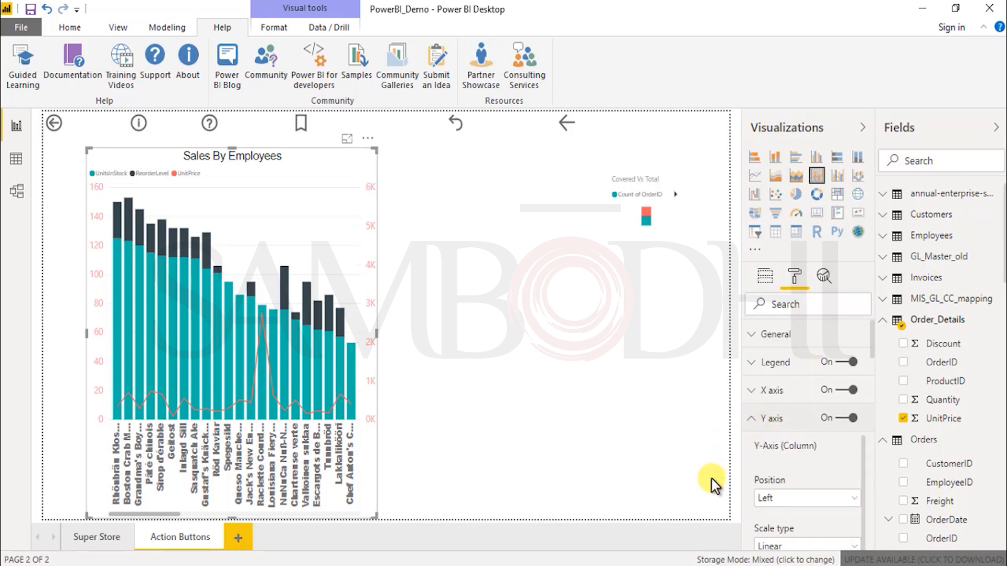
scroll(798, 491, "down", 5)
scroll(799, 492, "down", 1)
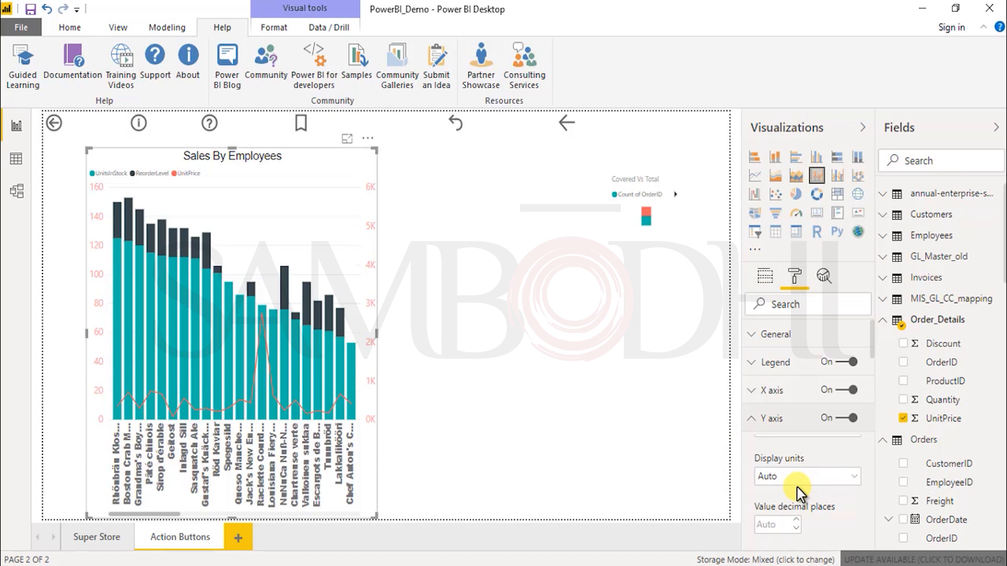
left_click(843, 480)
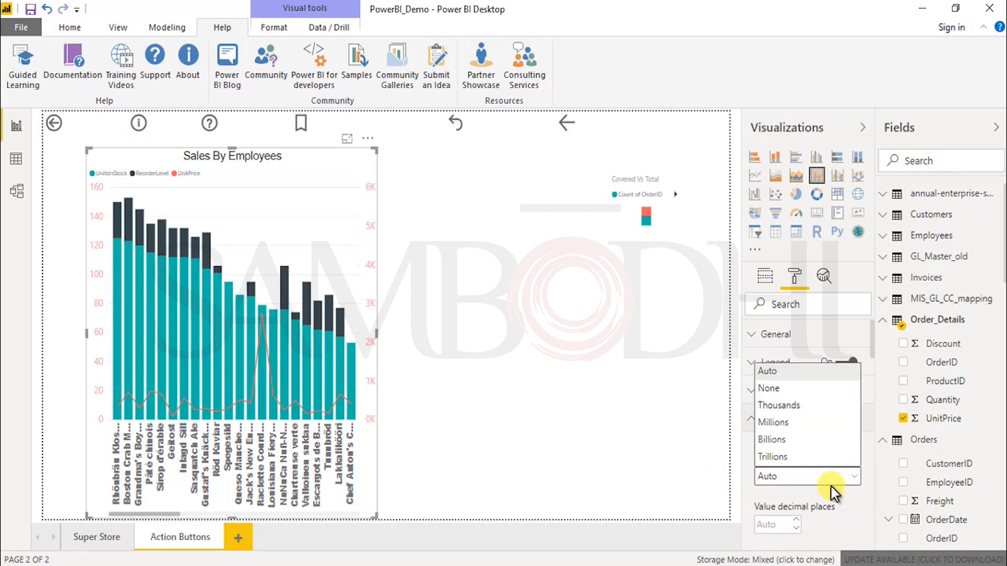
left_click(829, 484)
scroll(840, 514, "down", 1)
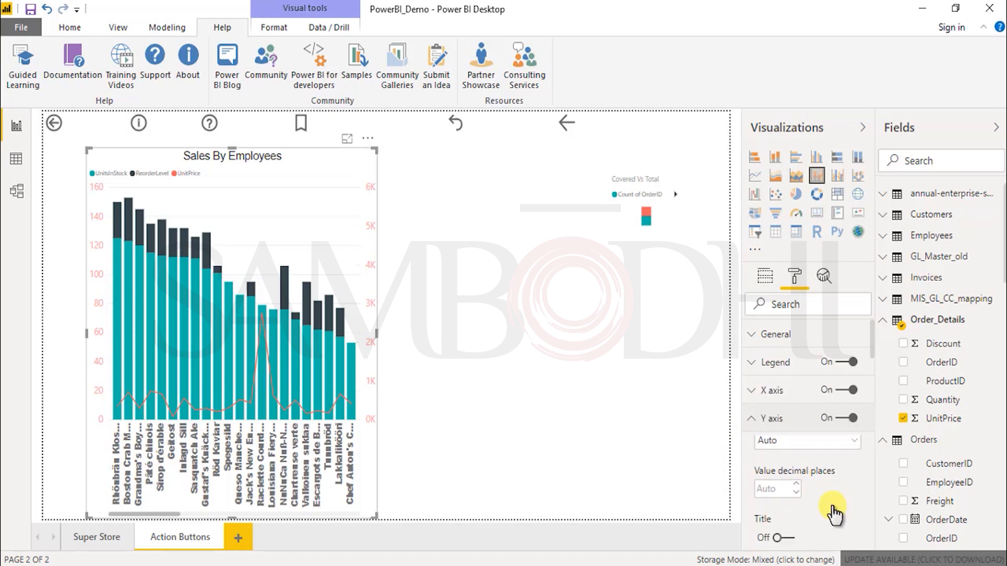
scroll(818, 506, "up", 2)
scroll(804, 507, "down", 2)
left_click(818, 454)
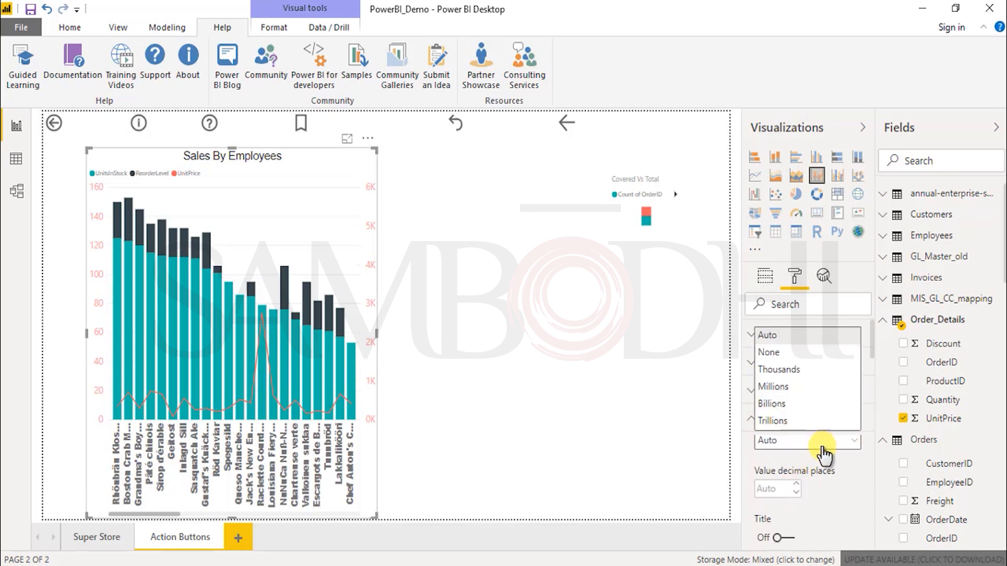
left_click(798, 369)
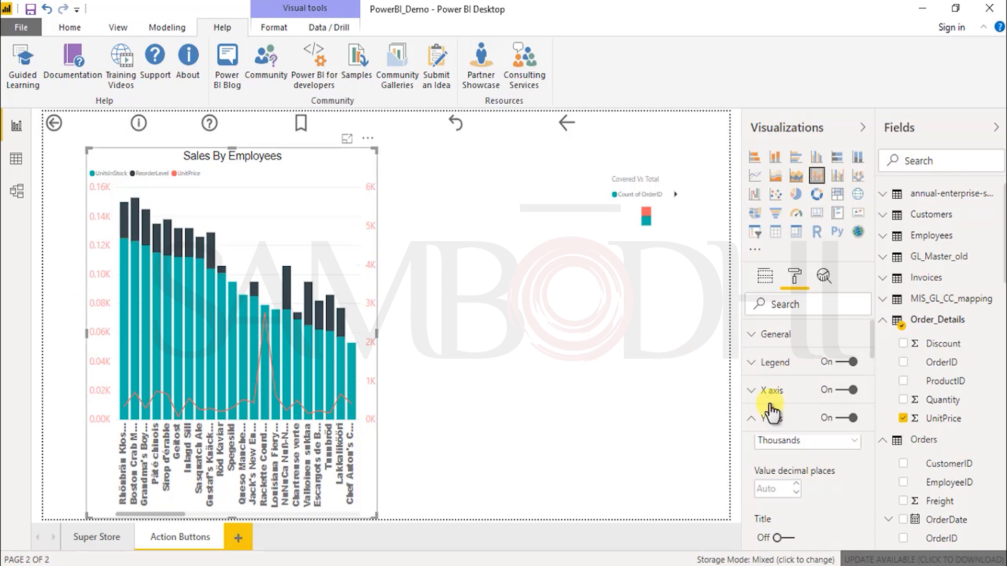
Step: Try Billions as the column Y axis display units, and restore the setting to Auto
left_click(821, 443)
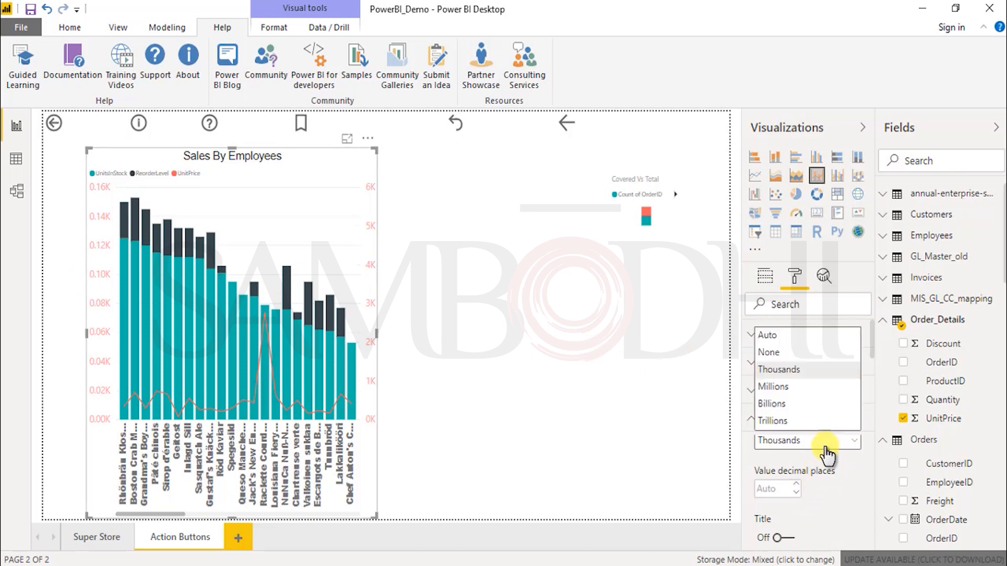
left_click(774, 405)
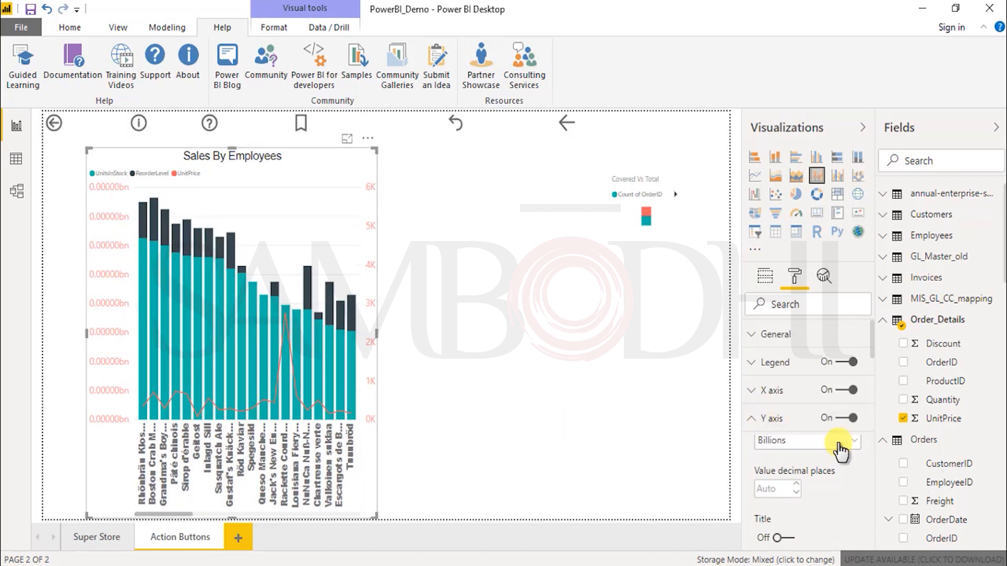
left_click(834, 442)
left_click(834, 354)
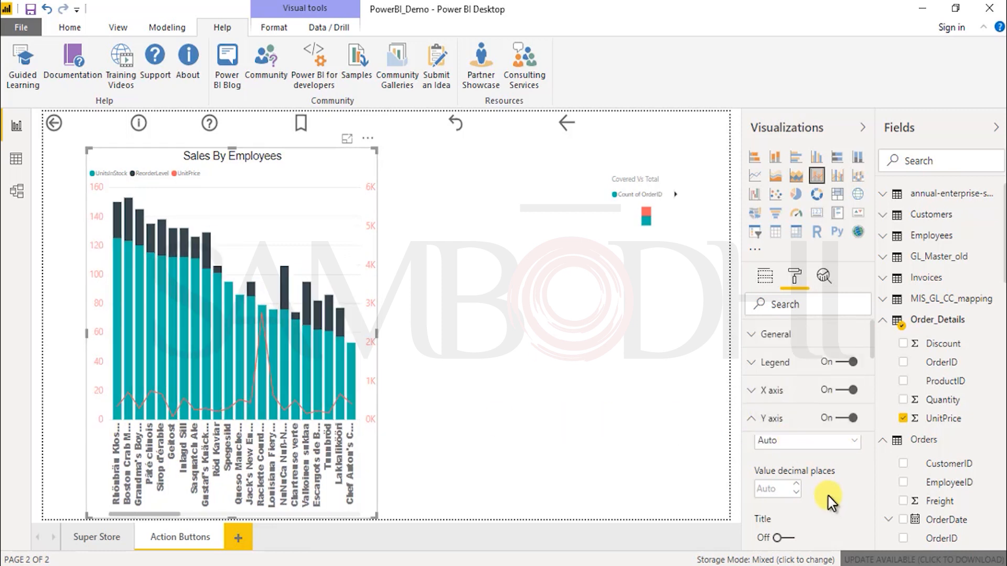
Step: Change the line style of the Y axis gridlines to Dotted
scroll(831, 494, "down", 3)
scroll(826, 501, "down", 3)
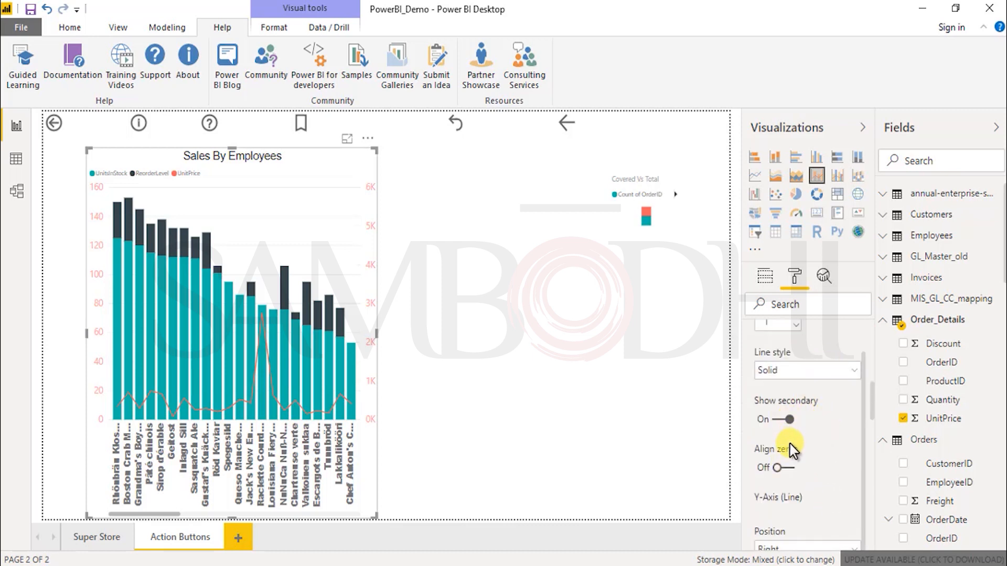
scroll(803, 475, "down", 3)
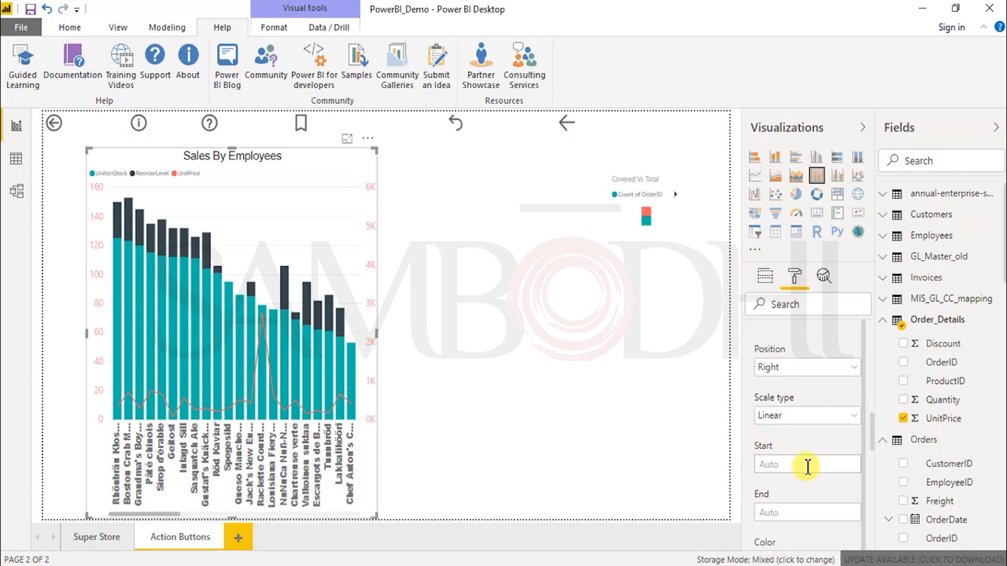
scroll(808, 467, "up", 3)
scroll(807, 472, "up", 3)
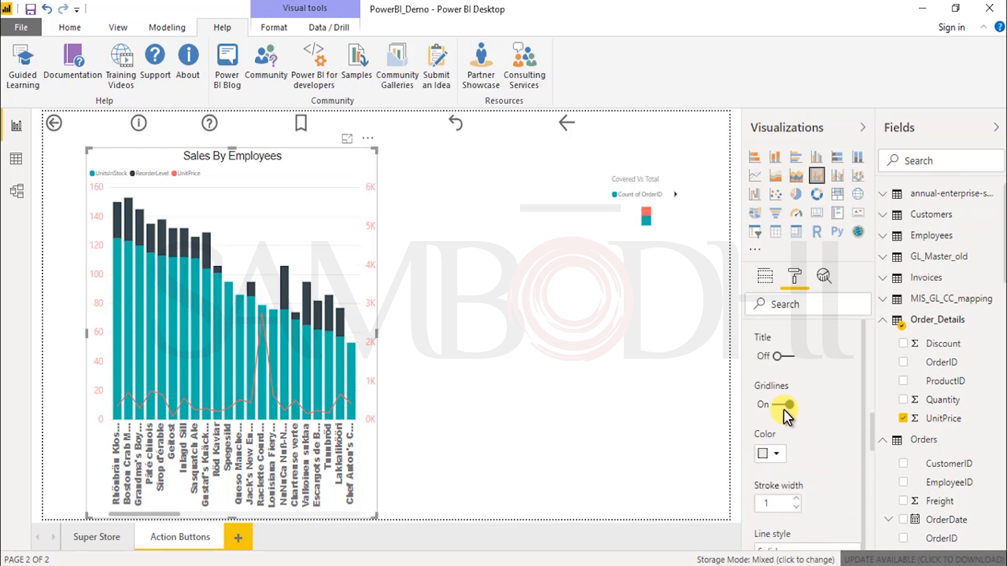
scroll(806, 446, "down", 3)
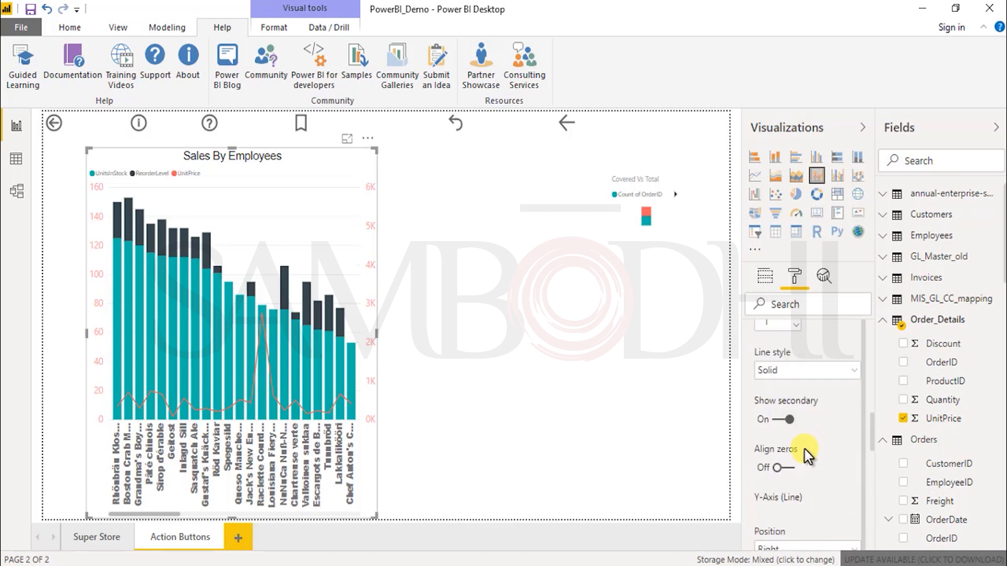
left_click(835, 372)
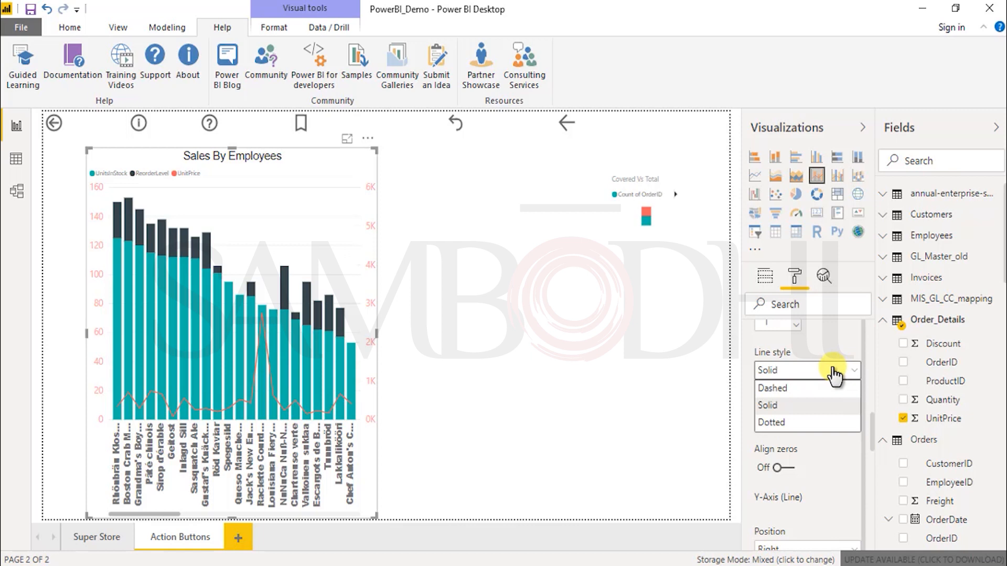
left_click(804, 423)
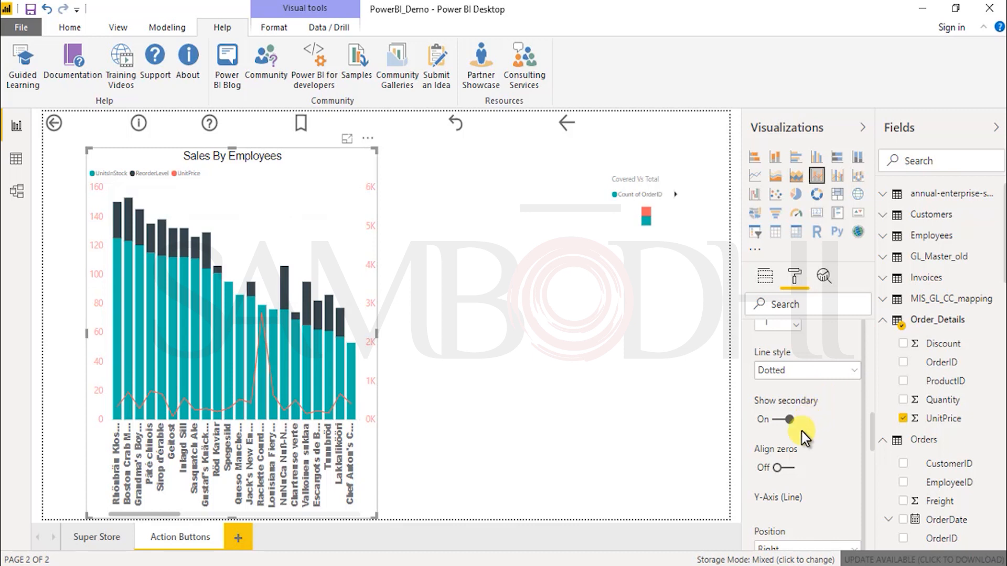
Step: Try the Log scale type on the UnitPrice line's Y axis and set it back to Linear
scroll(810, 438, "down", 3)
left_click(821, 417)
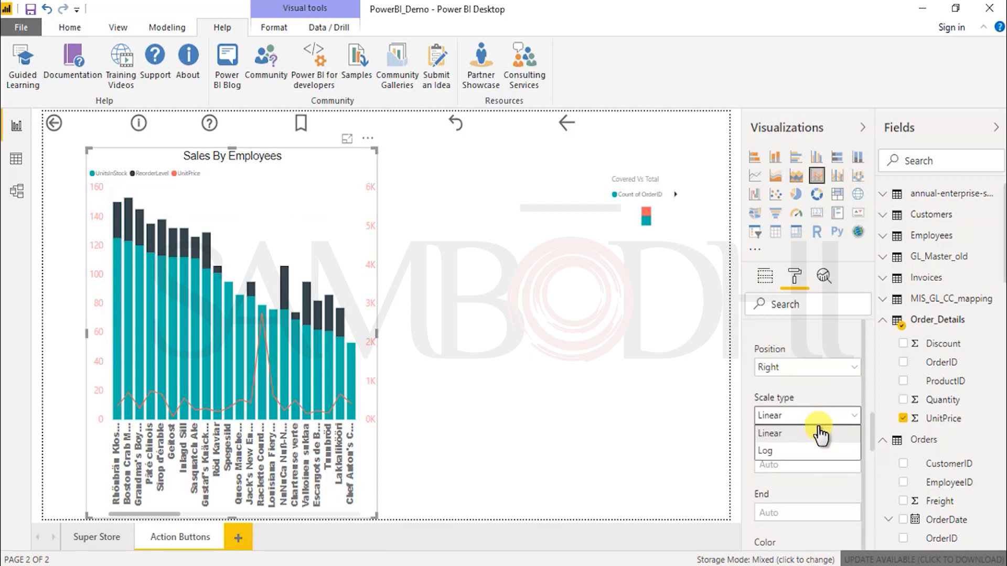
left_click(802, 452)
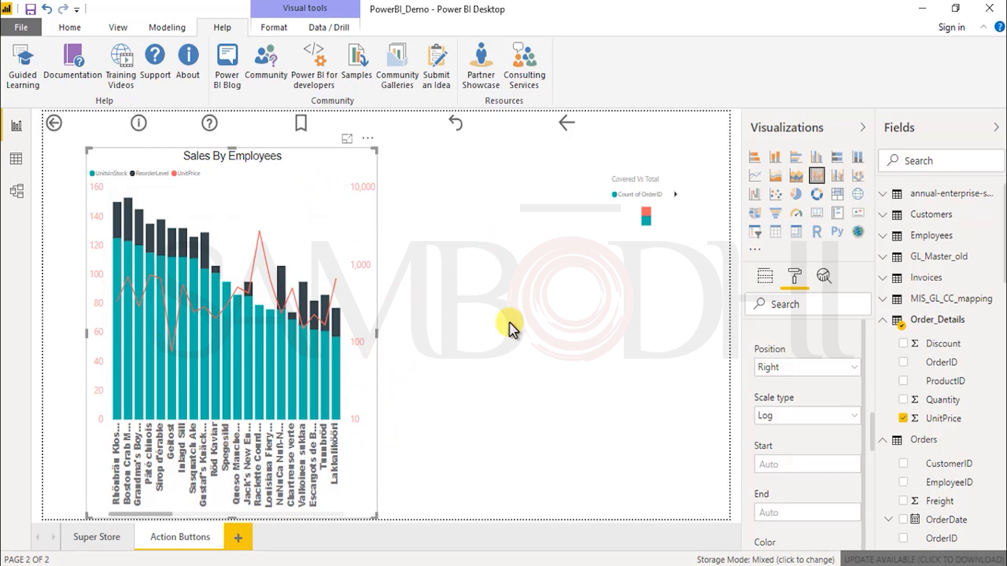
left_click(812, 417)
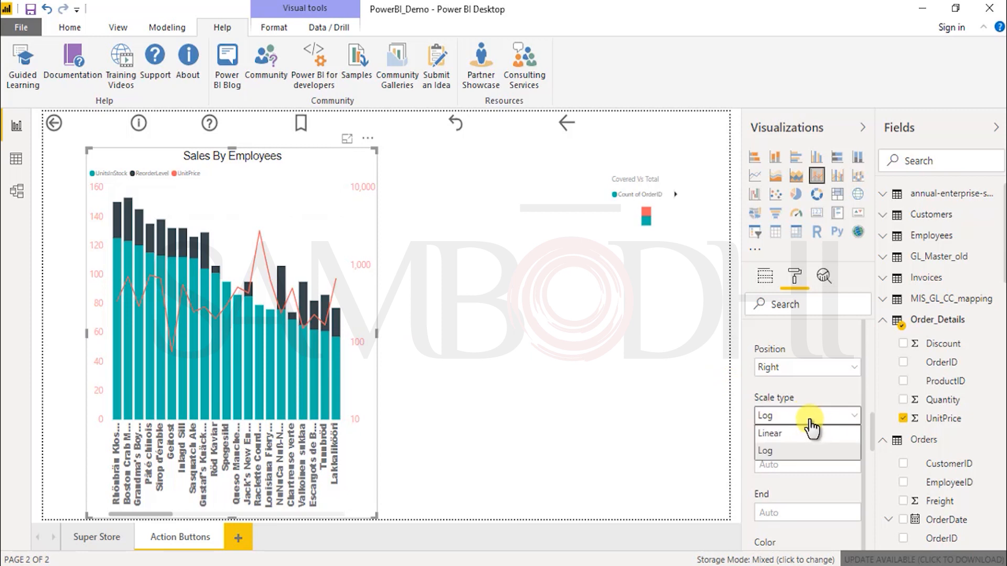
left_click(801, 433)
Step: Try a start value of 2000 on the line's Y axis and clear it to return to Auto
scroll(759, 488, "down", 5)
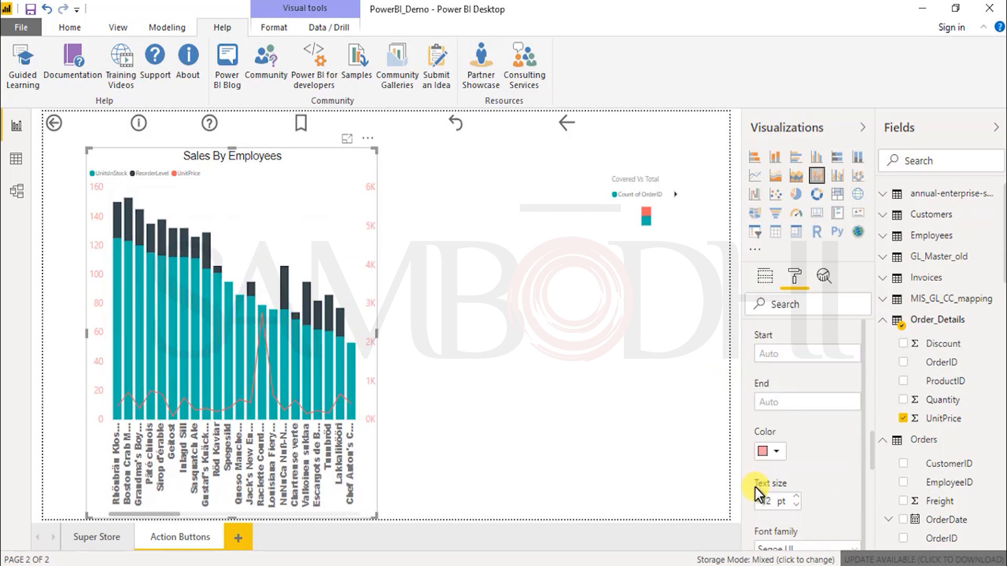
scroll(757, 491, "up", 5)
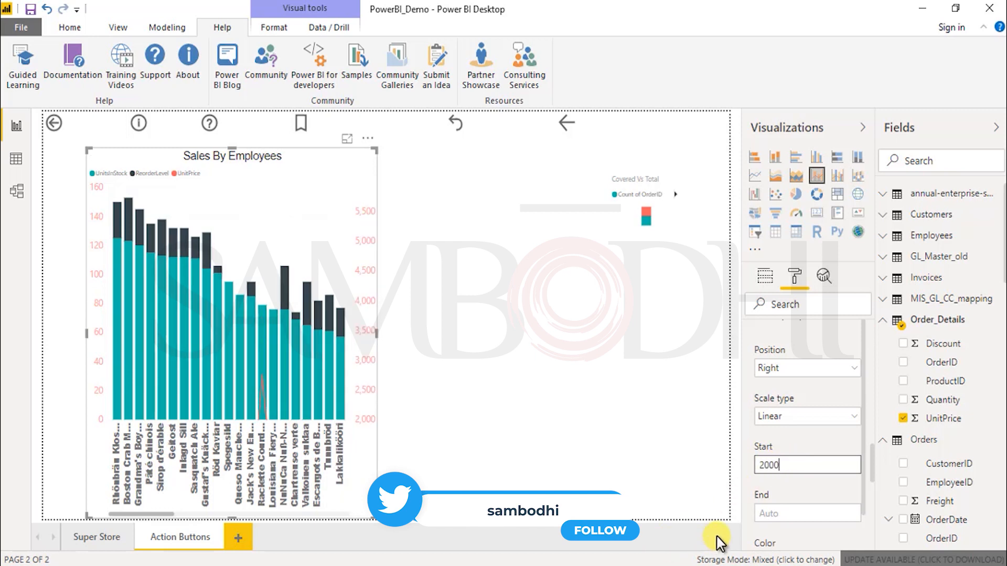
left_click(745, 521)
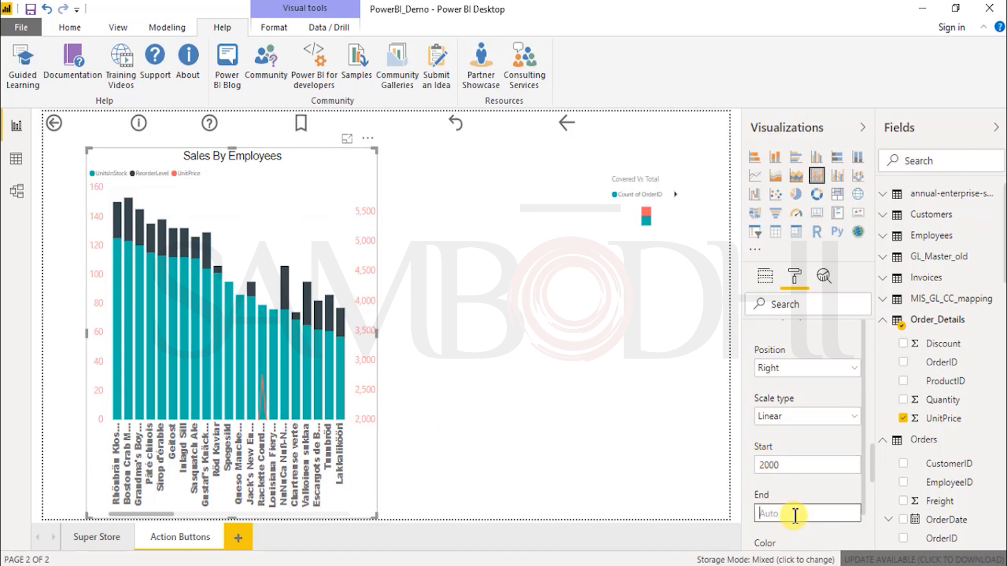
left_click(796, 506)
left_click(765, 465)
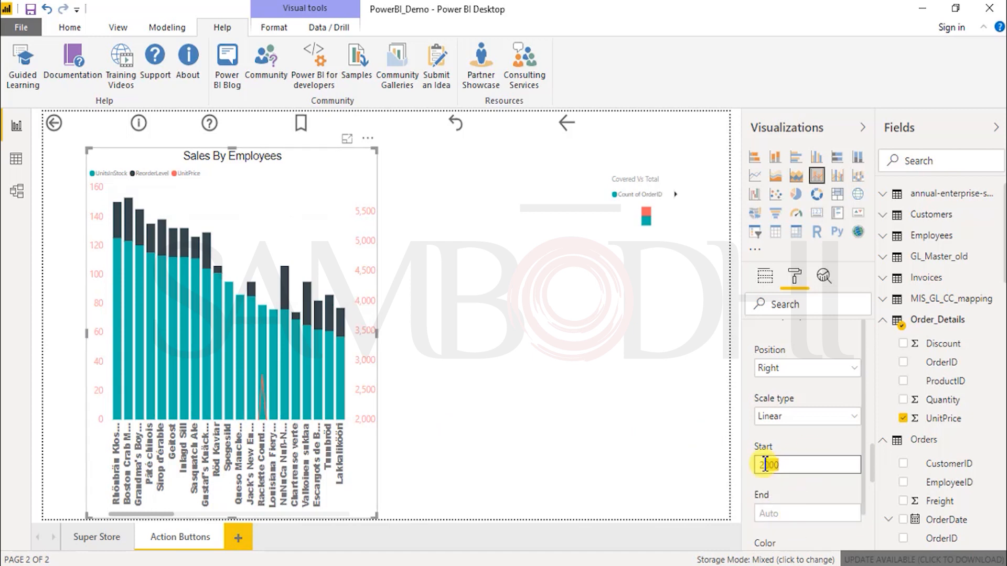
key("BackSpace")
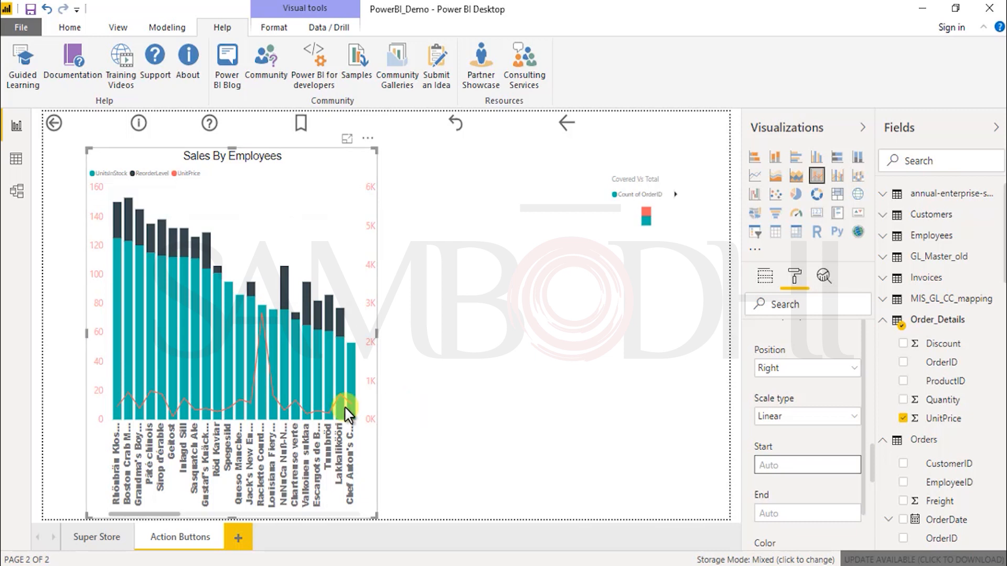
Step: Try an end value of 1000 on the line's Y axis and clear it to return to Auto
left_click(762, 511)
type("1000")
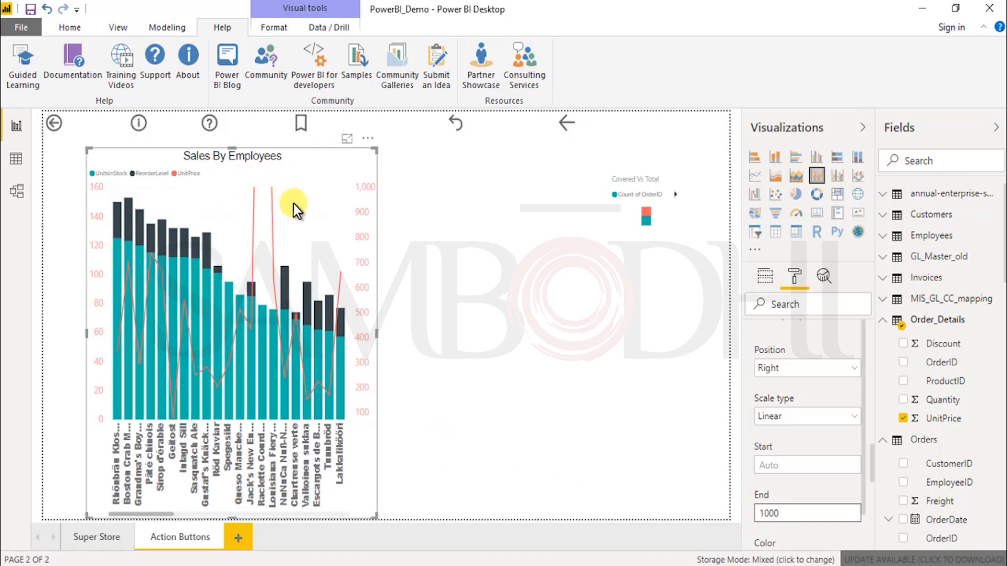
left_click_drag(792, 511, 665, 512)
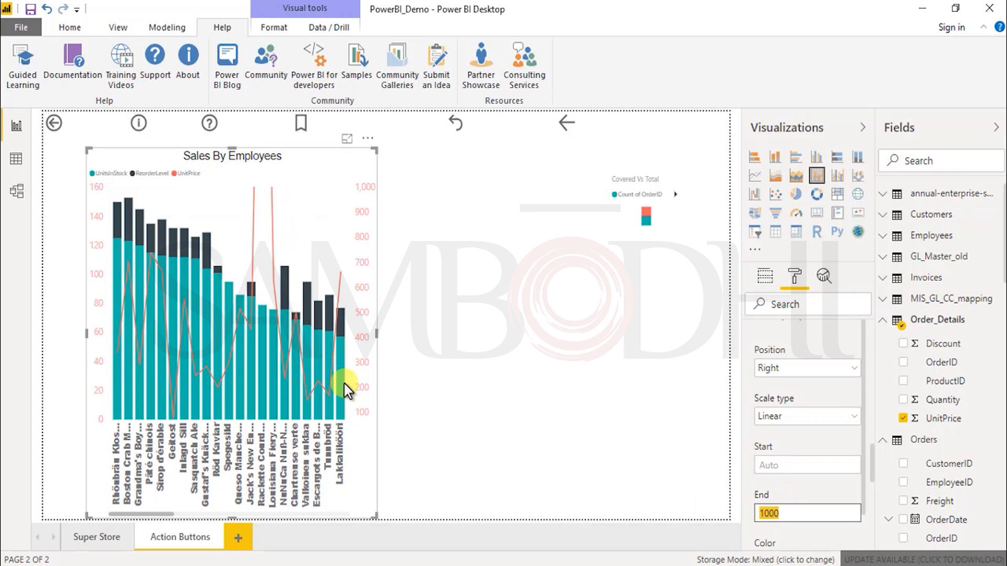
left_click(786, 513)
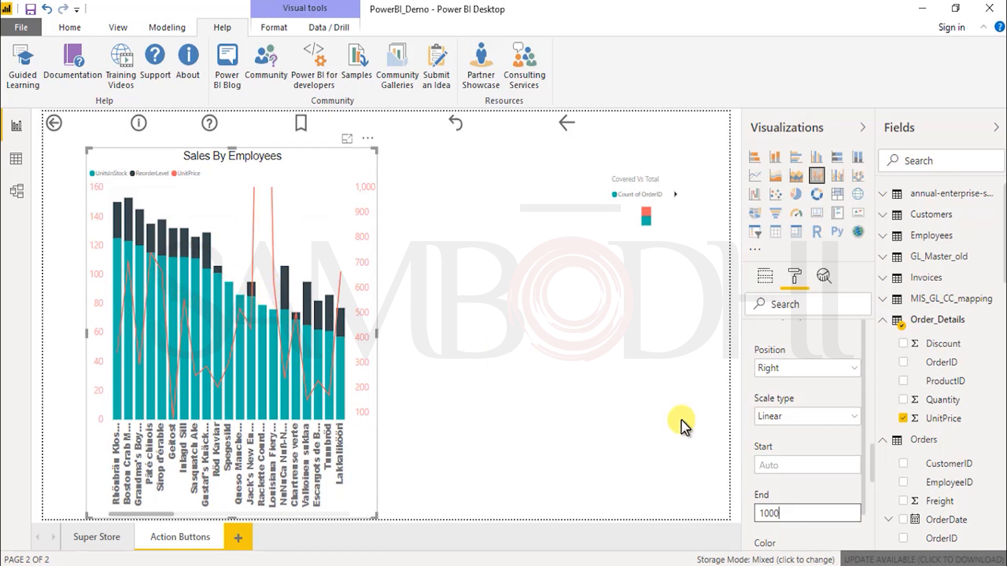
left_click_drag(795, 512, 751, 514)
key("BackSpace")
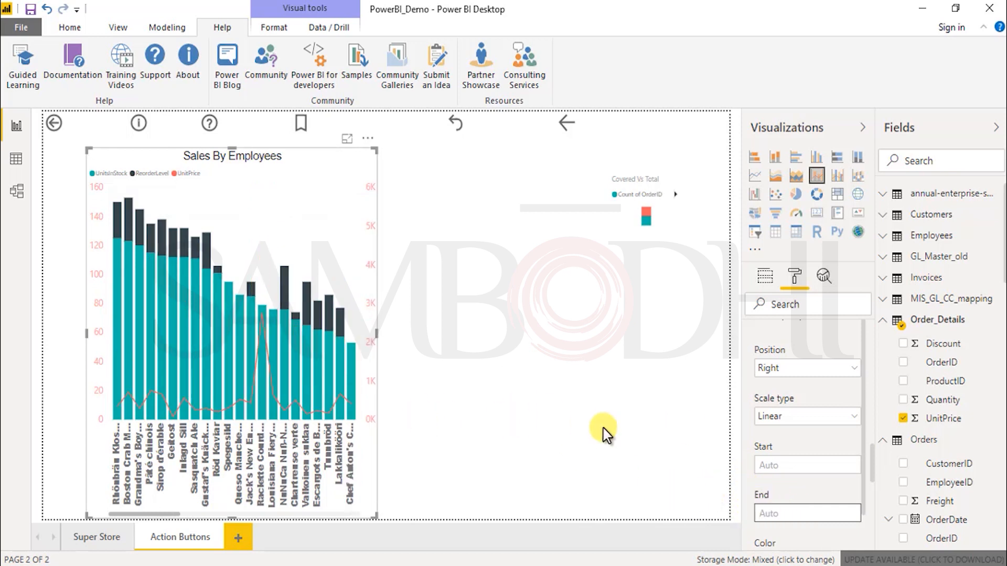
Step: Lower the transparency in the chart's plot area settings and collapse that section
scroll(816, 461, "down", 3)
scroll(816, 468, "down", 3)
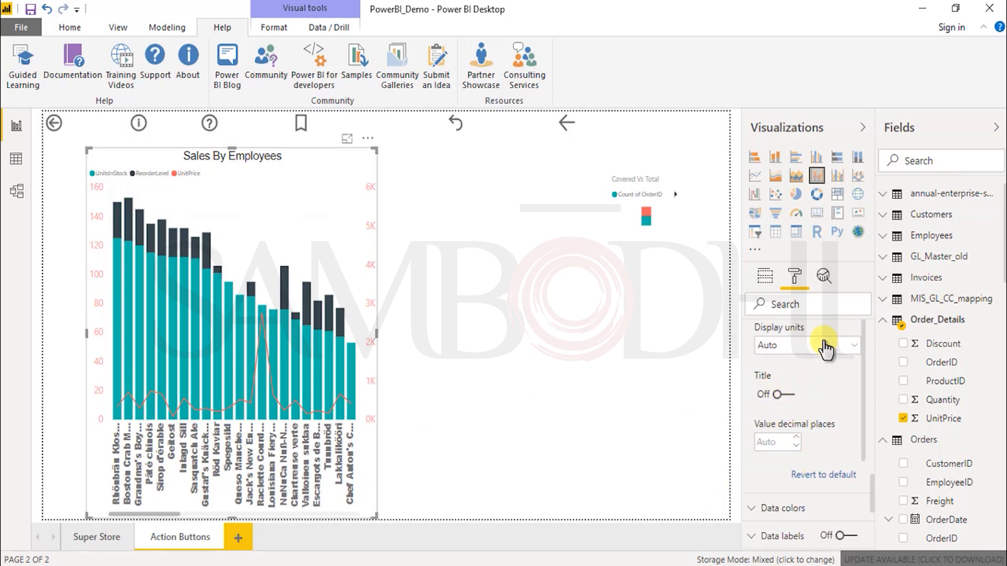
scroll(791, 465, "down", 3)
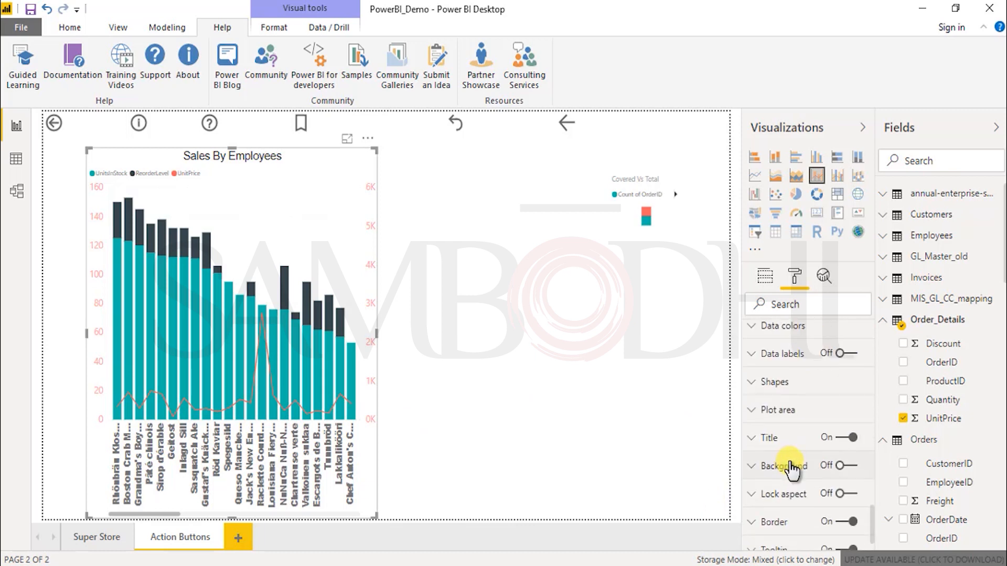
left_click(772, 390)
left_click(805, 394)
left_click(790, 417)
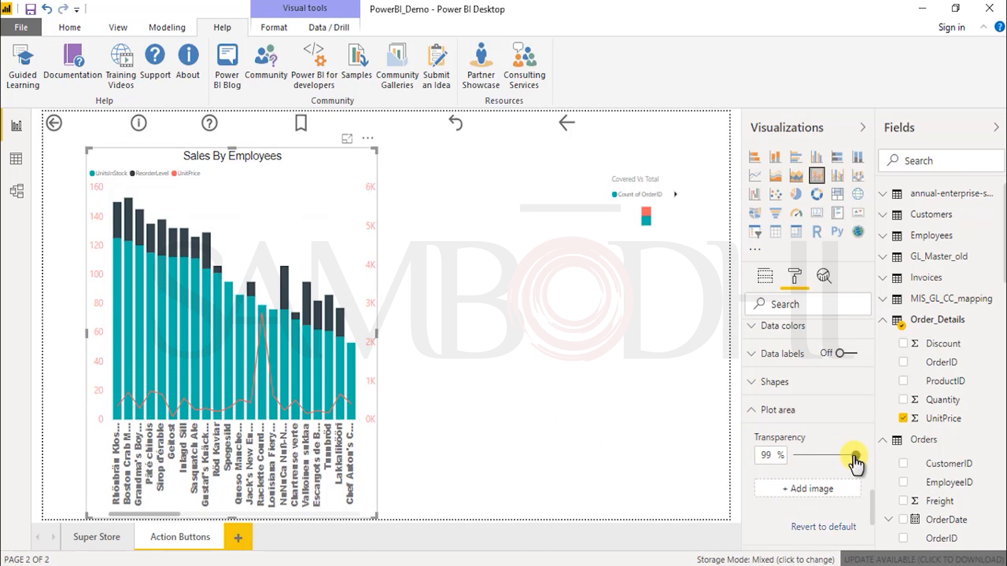
left_click_drag(850, 452, 799, 455)
left_click(763, 414)
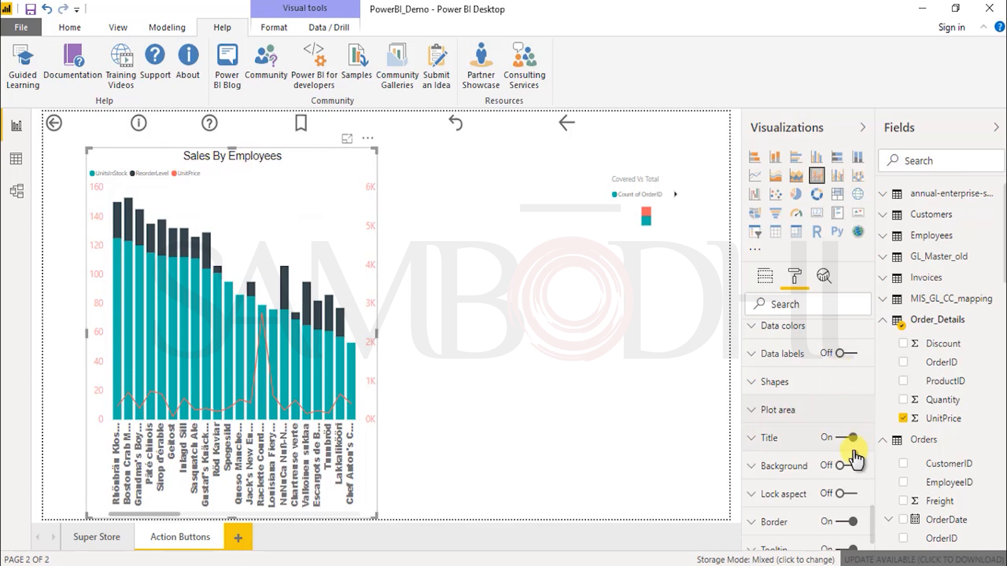
Step: Examine the chart's tooltip formatting options, including its colors, font and transparency, and how the tooltip looks on a column
scroll(791, 516, "down", 1)
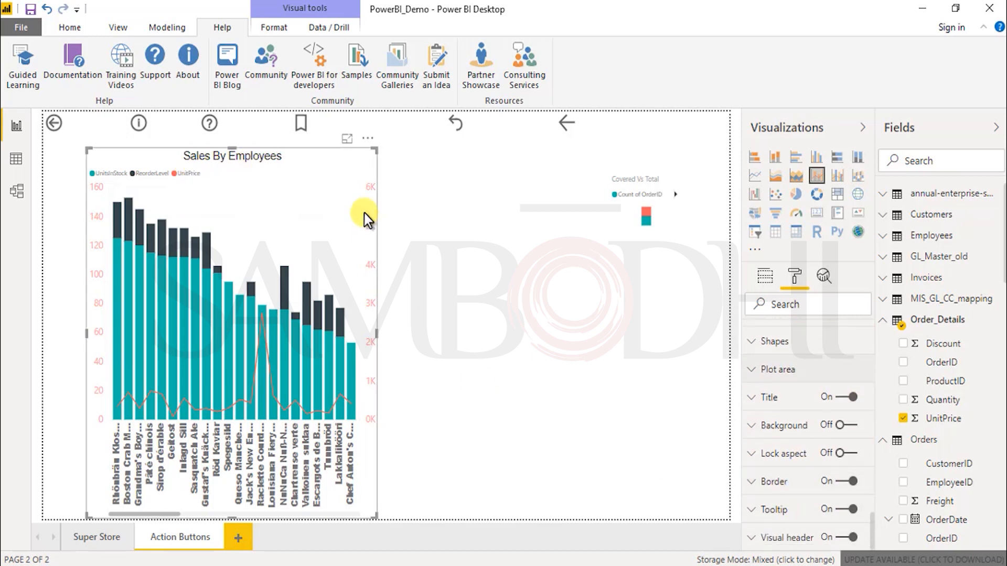
left_click(785, 513)
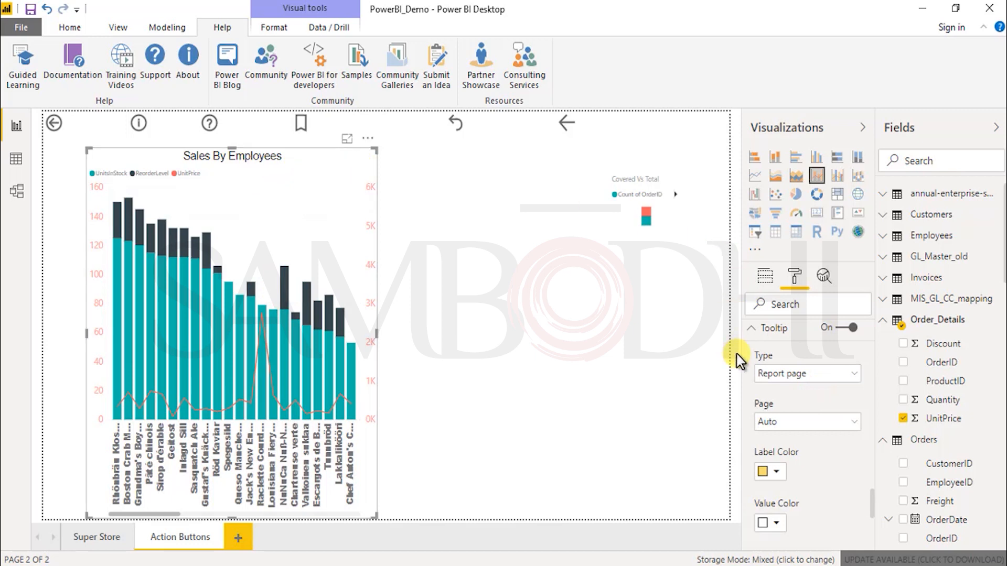
mouse_move(293, 340)
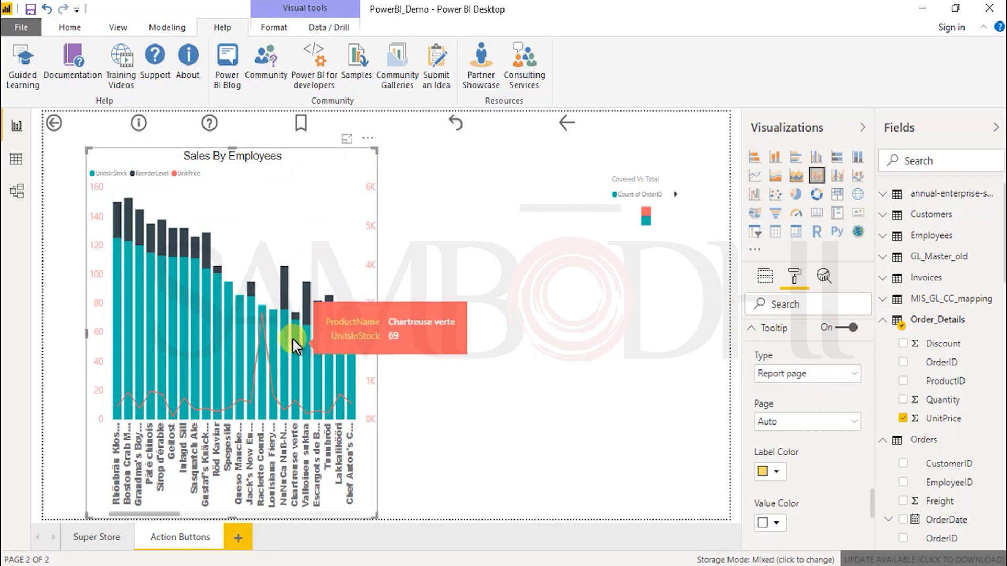
scroll(762, 465, "down", 5)
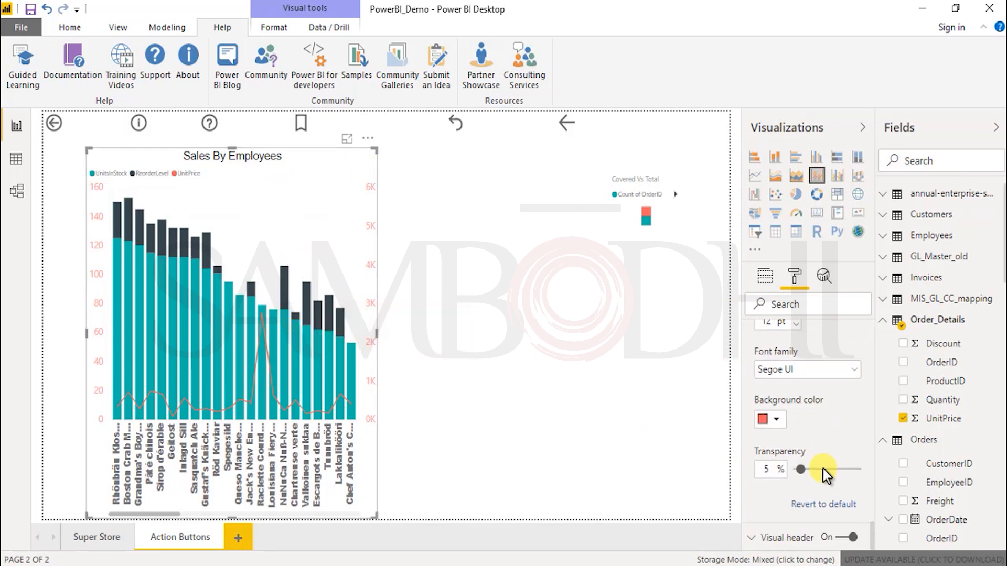
scroll(825, 419, "up", 10)
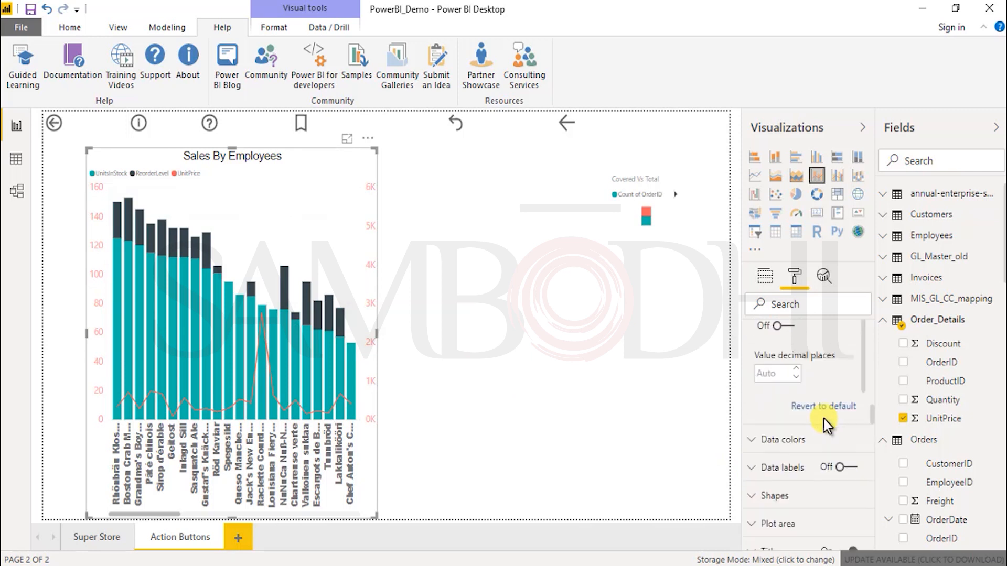
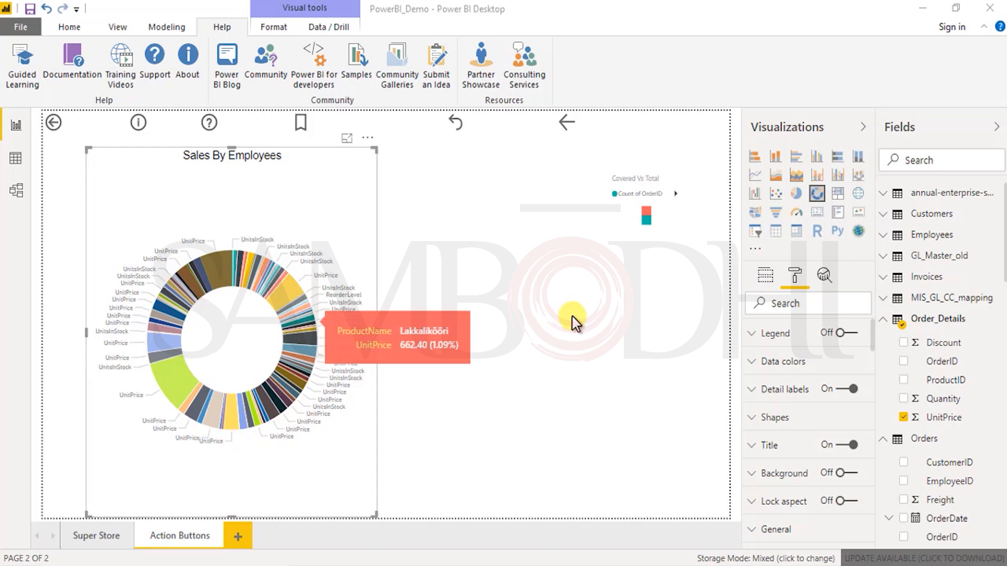
Step: Undo the conversion of the Sales By Employees chart into a donut chart
left_click(645, 218)
left_click(467, 246)
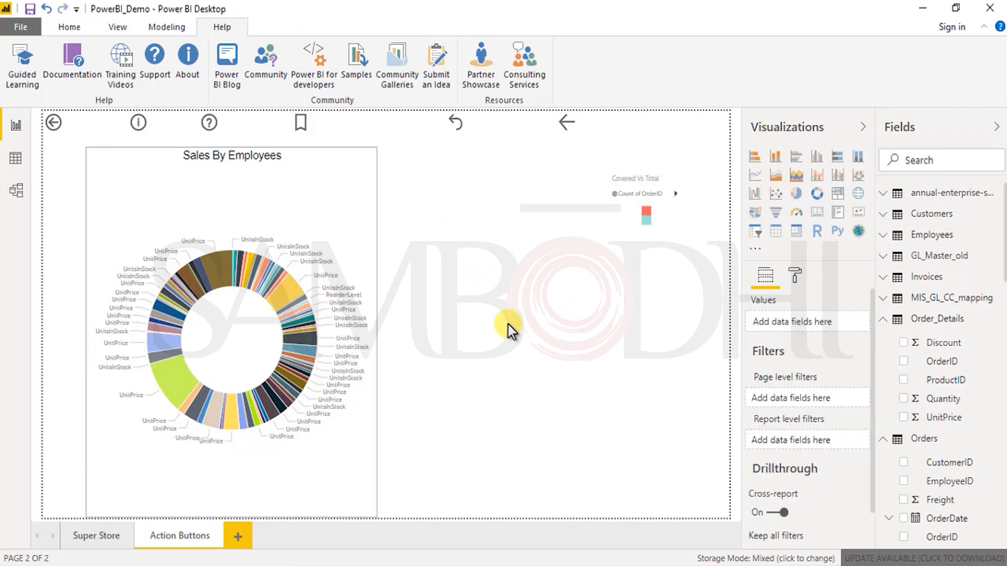
key("ctrl+z")
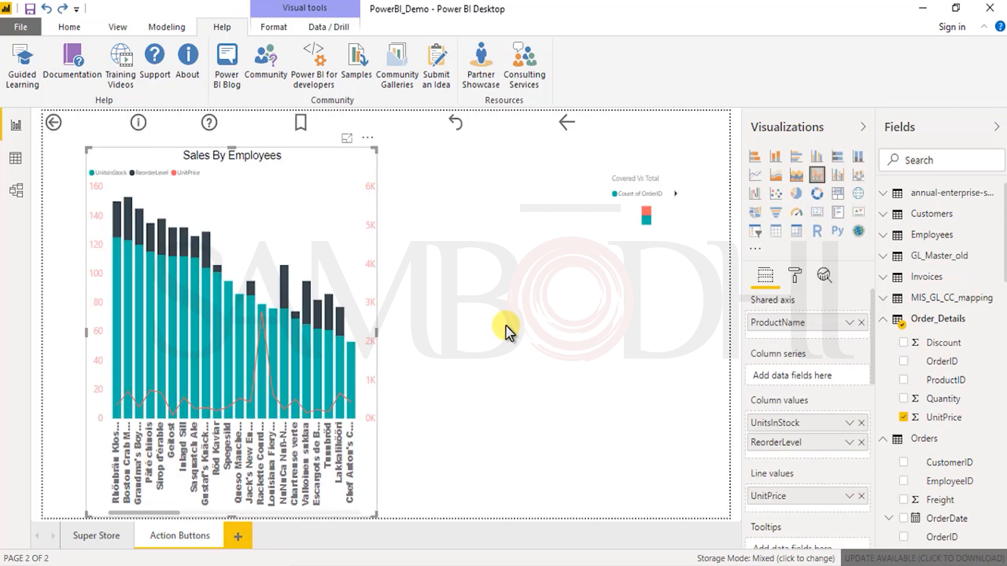
Step: Add an empty donut chart beside the Sales By Employees chart and collapse the Orders, Order_Details and Orders (2) tables
left_click(524, 376)
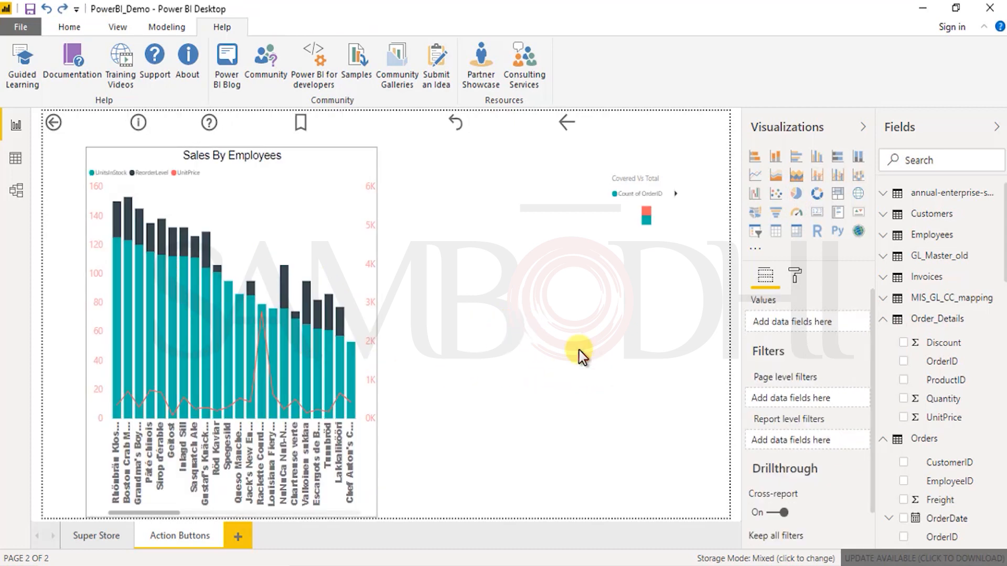
left_click(816, 194)
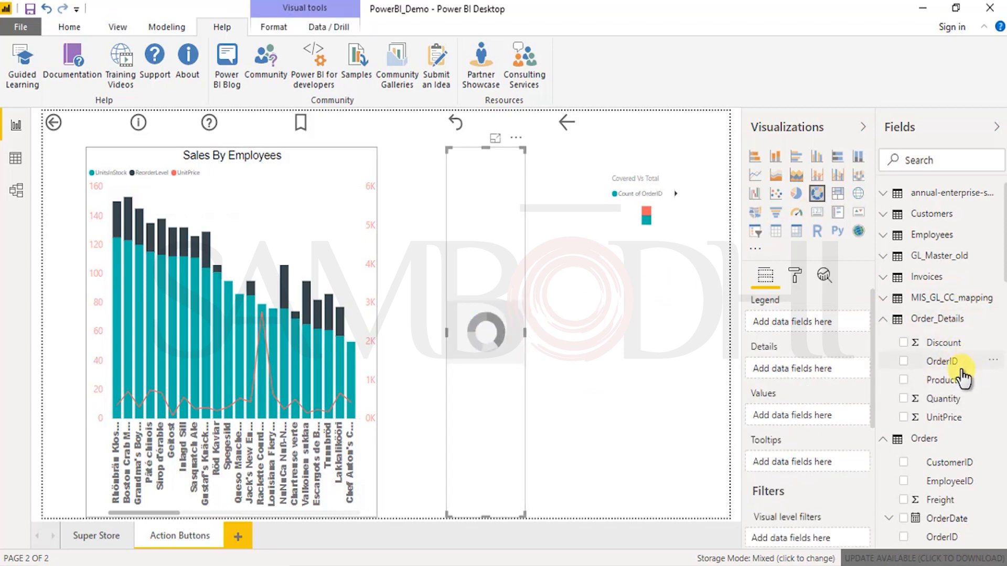
scroll(954, 401, "down", 3)
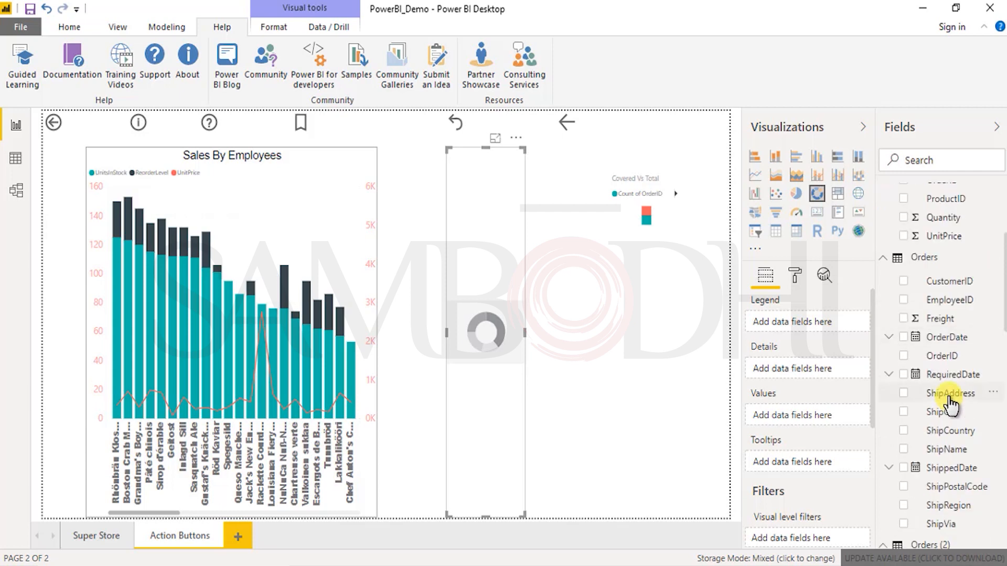
left_click(884, 257)
scroll(891, 294, "up", 3)
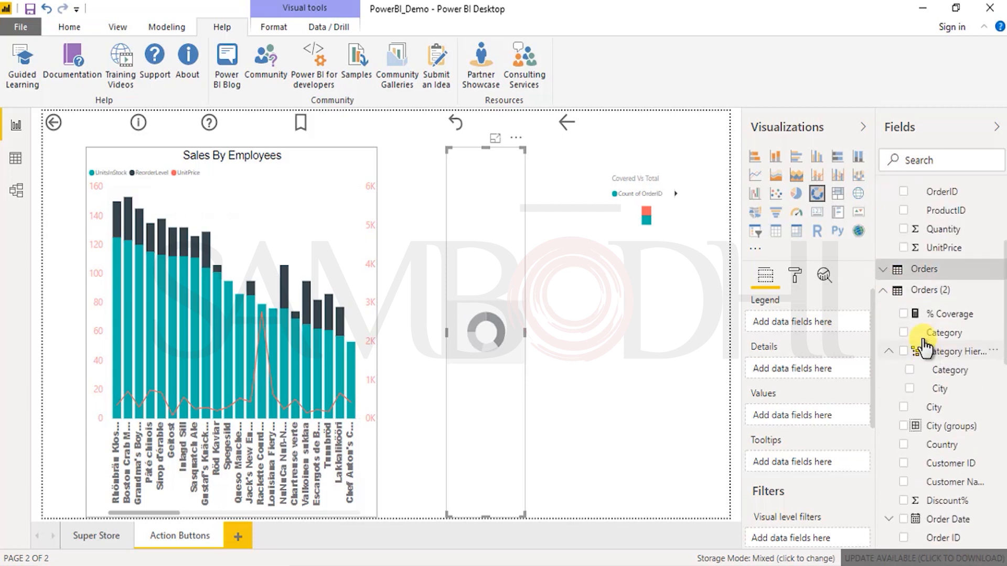
left_click(883, 319)
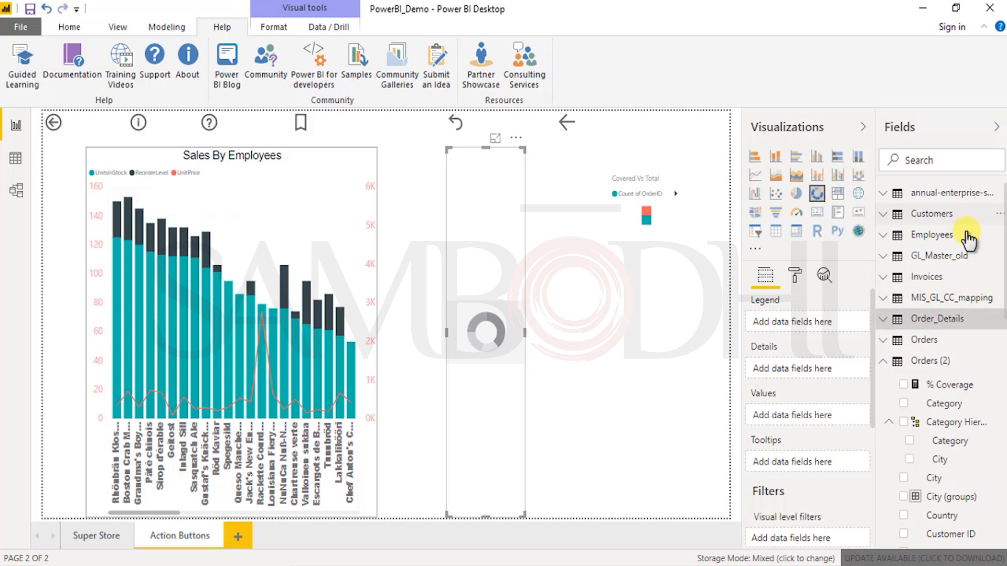
left_click(884, 361)
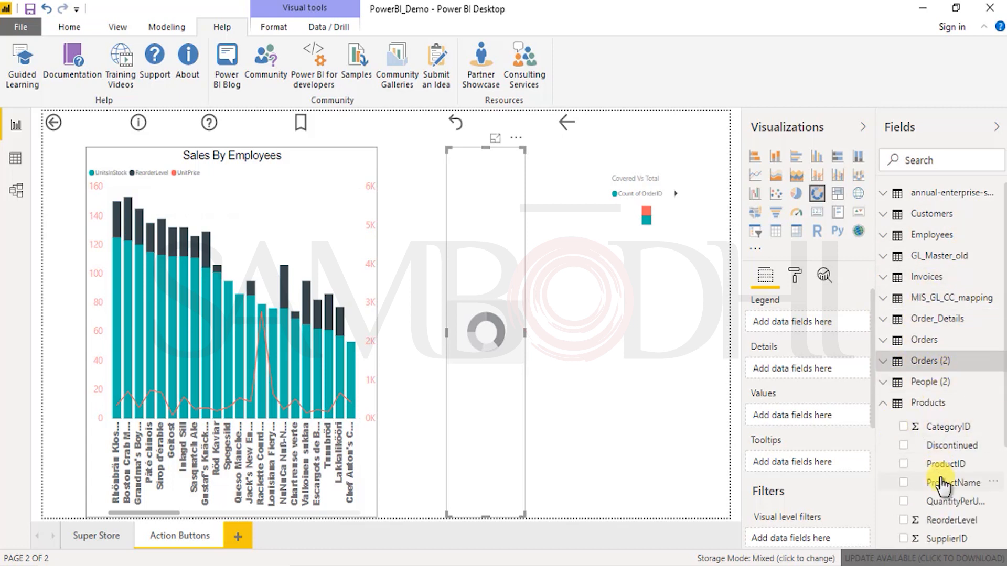
Step: Assign ProductName from the Products table to the donut chart's Details and UnitPrice to its Values
scroll(955, 498, "down", 2)
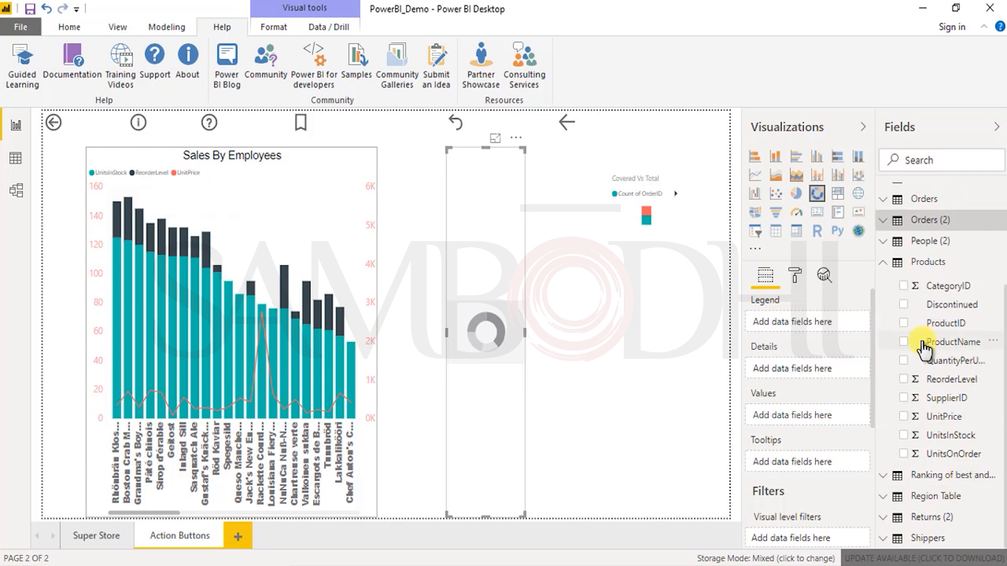
left_click_drag(942, 350, 840, 425)
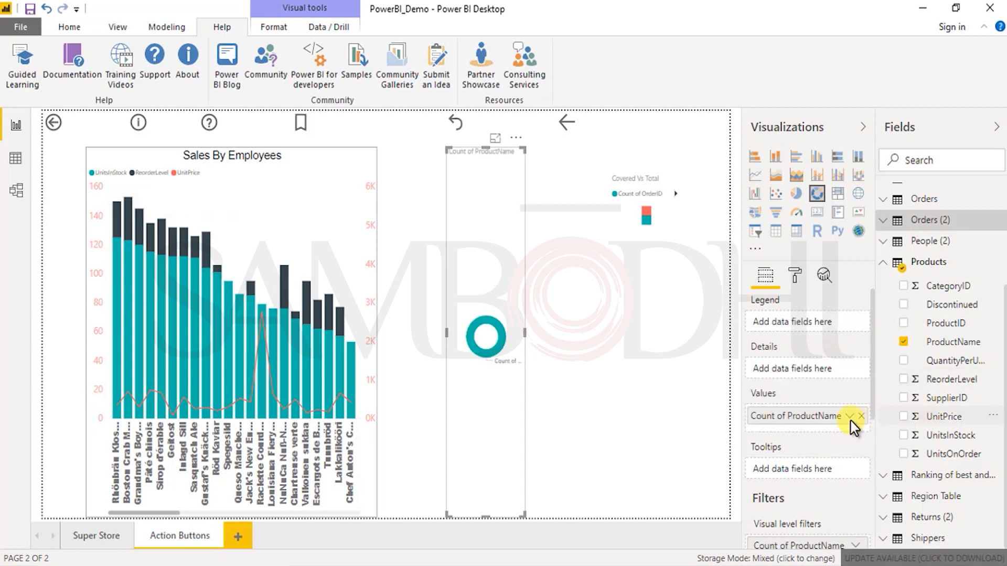
left_click(850, 416)
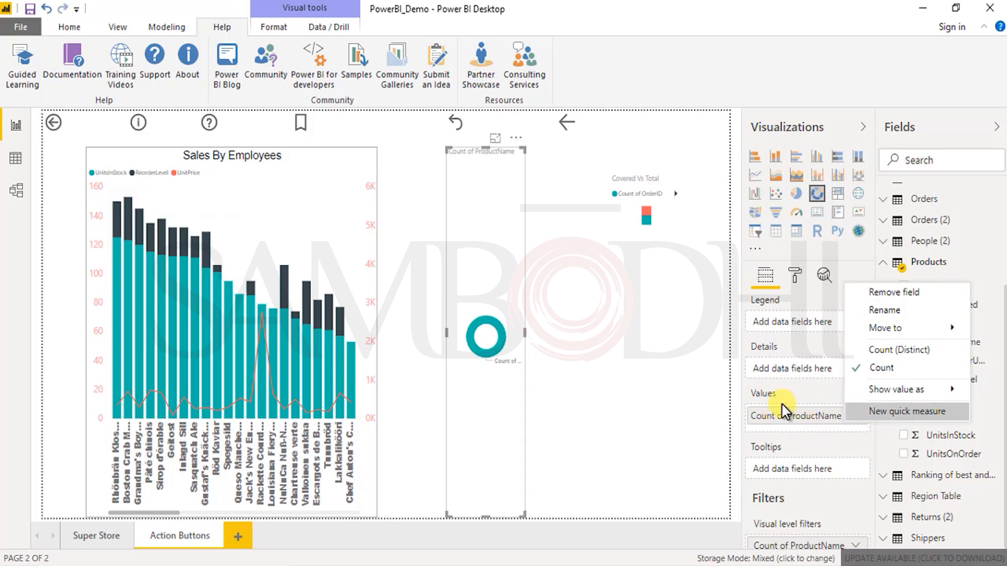
left_click_drag(798, 411, 817, 373)
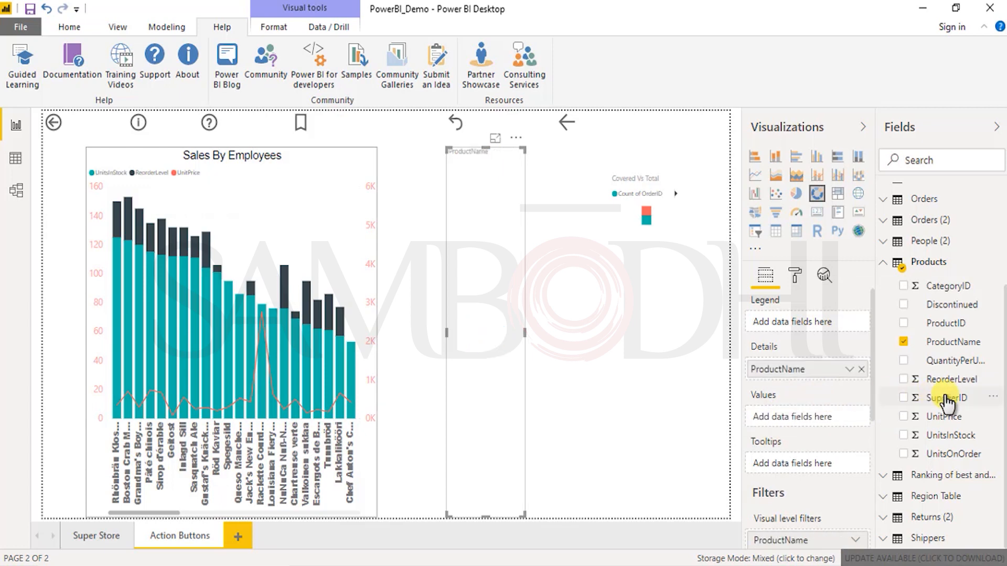
left_click_drag(942, 422, 802, 420)
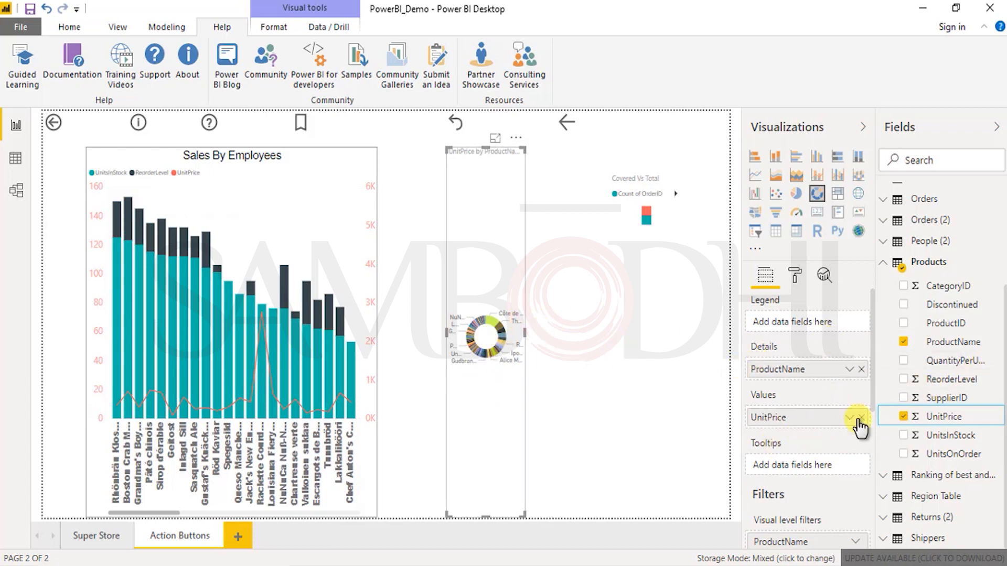
Step: Replace ProductName in the donut chart's Details with the Region field of the Region Table
left_click(891, 498)
scroll(892, 498, "down", 1)
left_click_drag(918, 498, 857, 374)
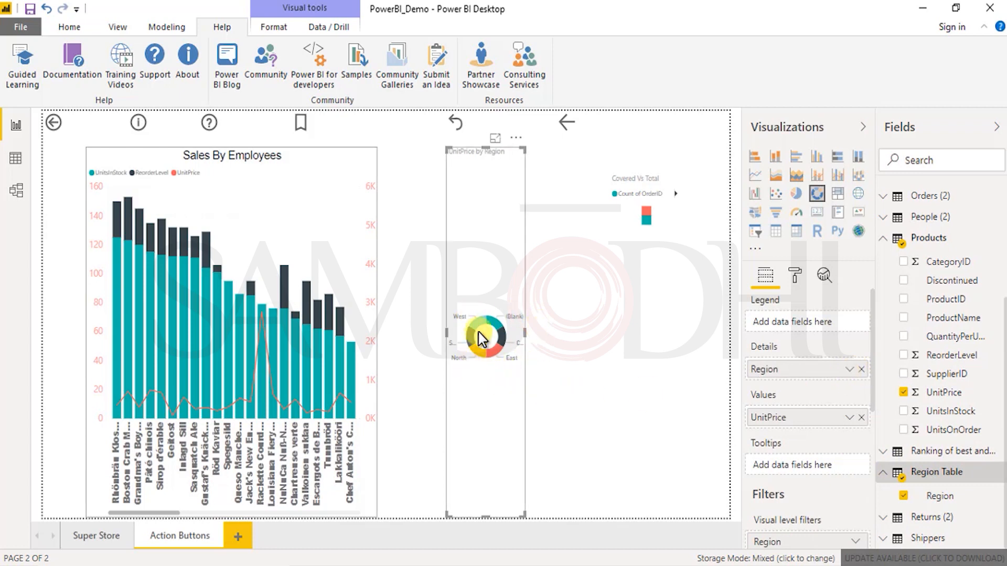
Step: Widen the donut chart to the page's edge, and highlight its South slice and clear that highlight
mouse_move(501, 337)
left_click_drag(524, 333, 737, 342)
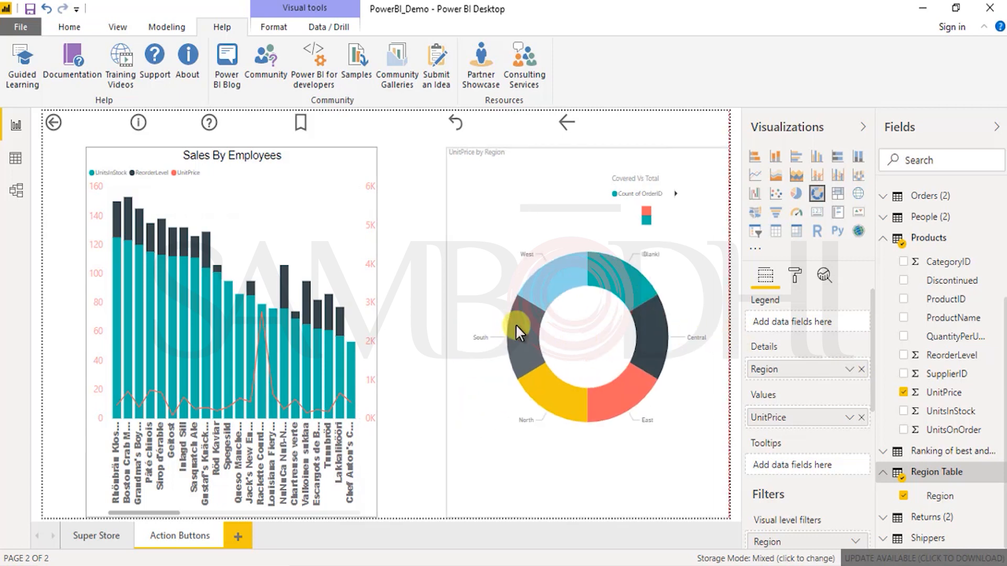
key("Escape")
left_click(543, 346)
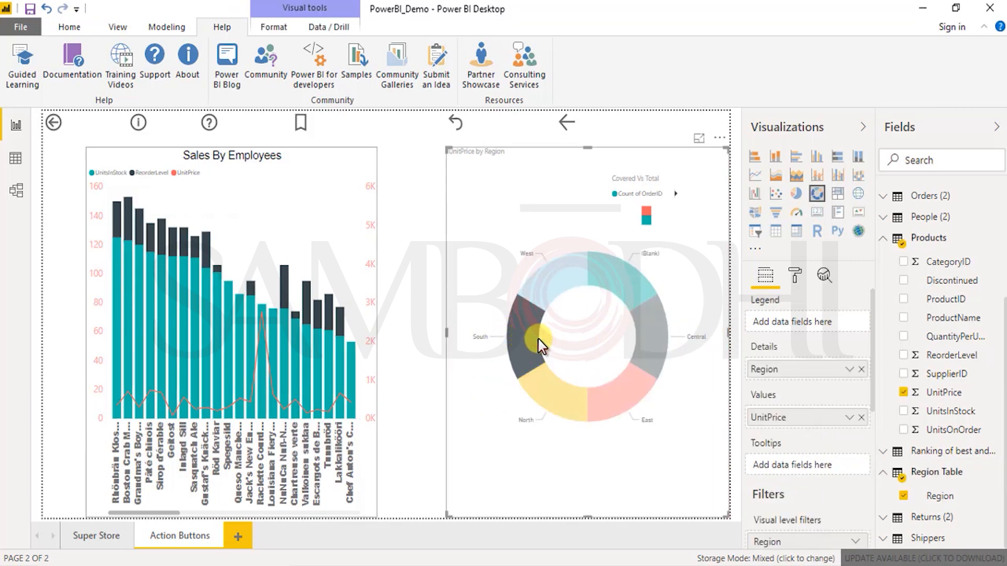
left_click(606, 361)
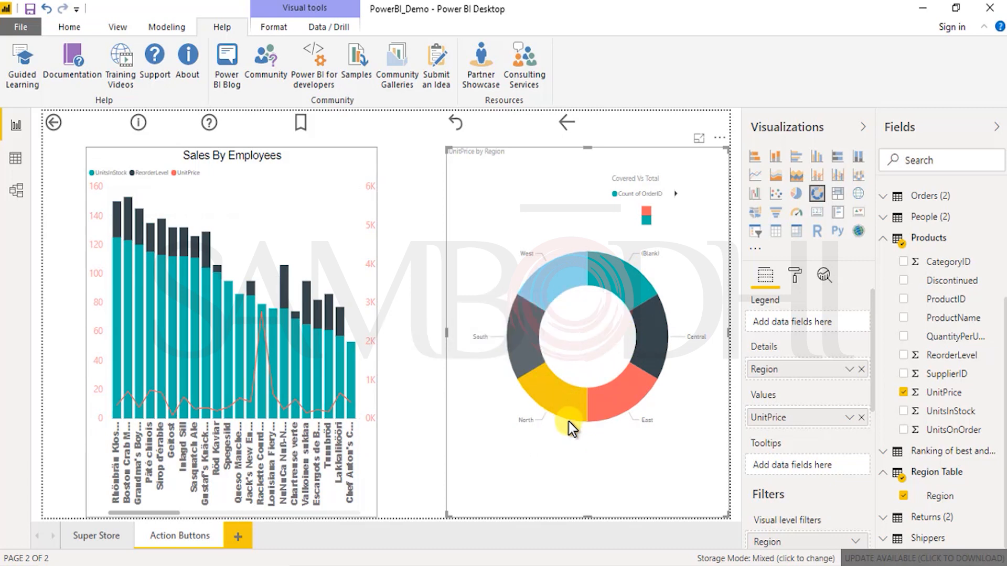
Step: Try the UnitPrice by Region chart as a pie chart and change it back to a donut
left_click(796, 195)
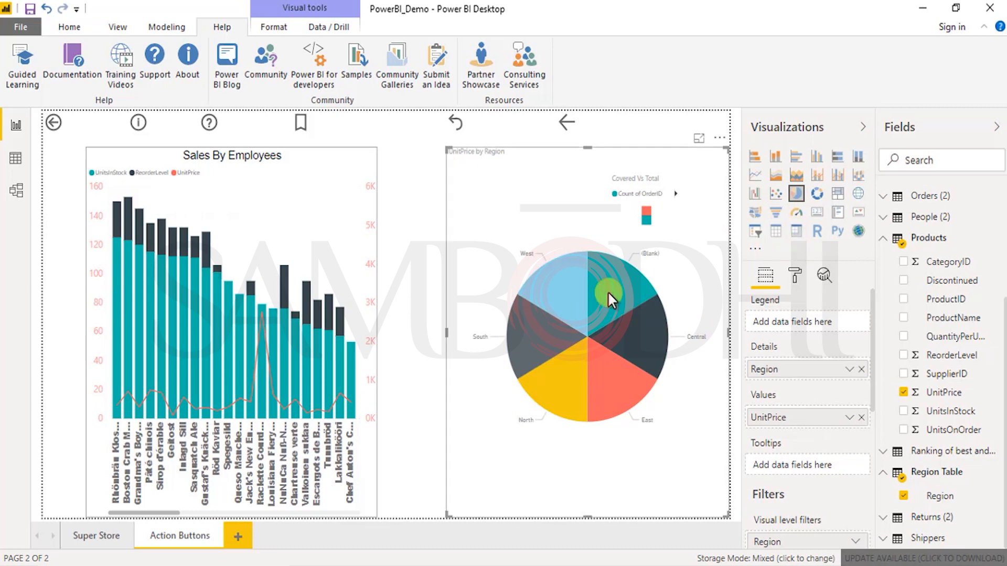
left_click(817, 198)
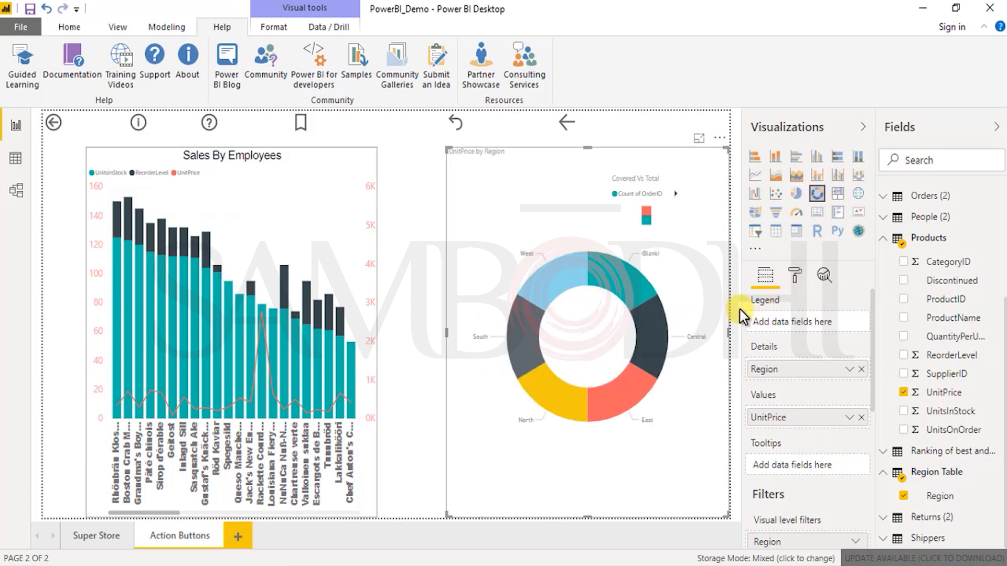
mouse_move(648, 341)
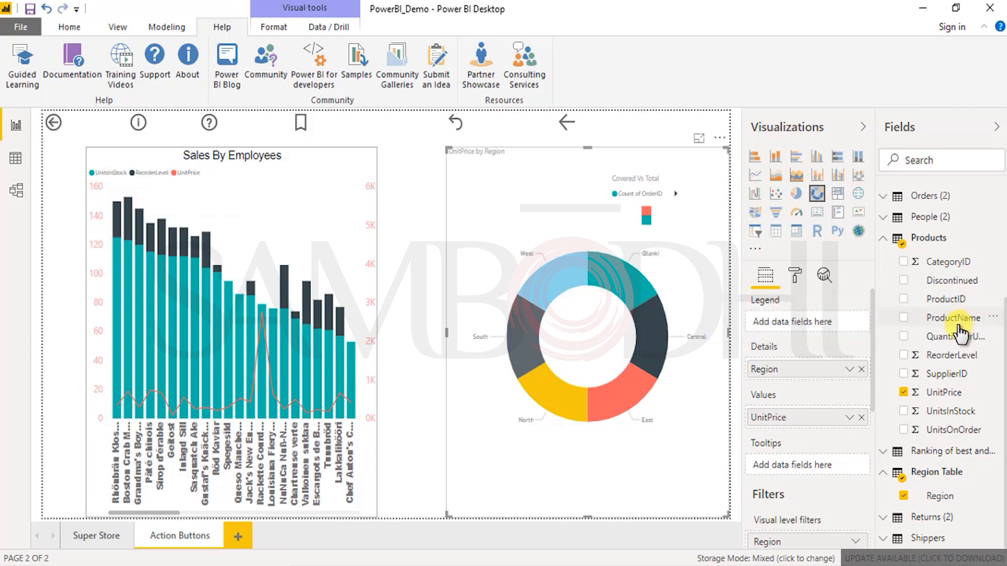
Step: Try ProductName and UnitsOnOrder in turn as the donut chart's legend, removing each field again
left_click_drag(966, 325, 910, 357)
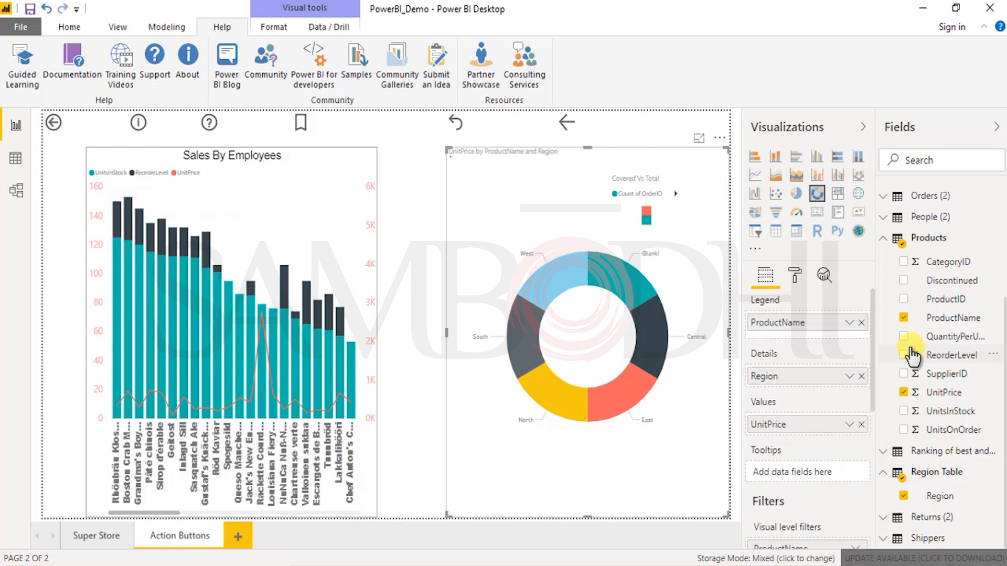
left_click(845, 323)
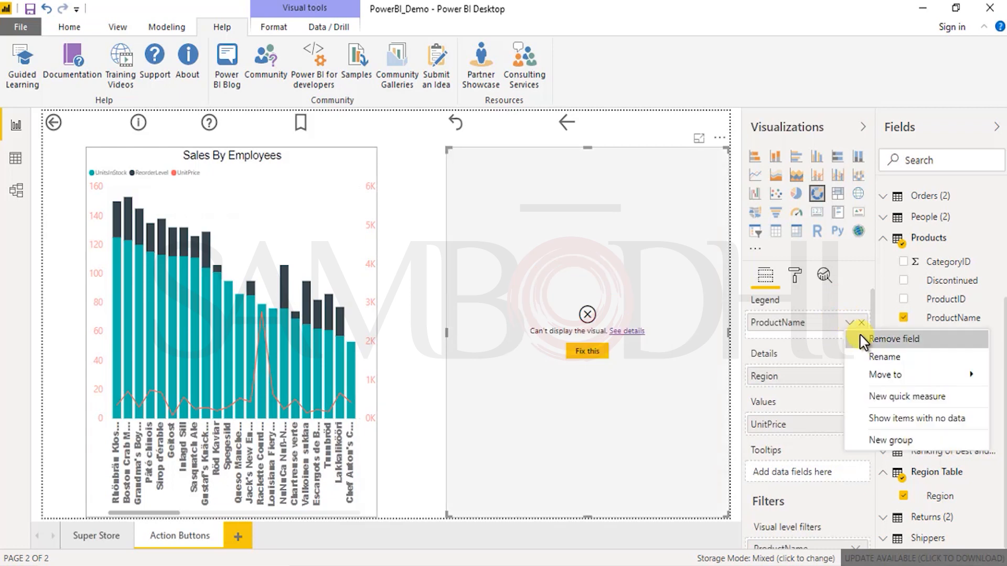
mouse_move(886, 375)
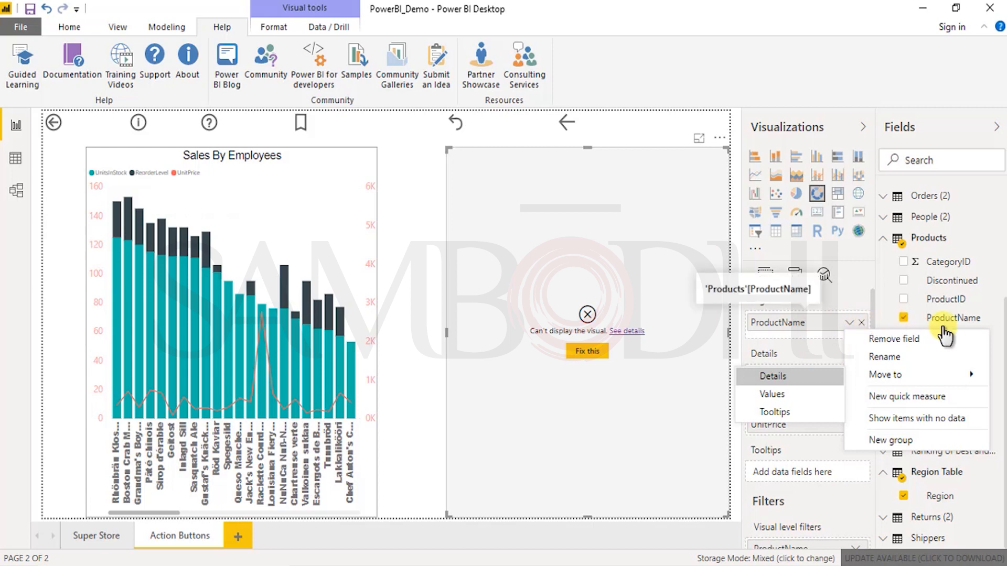
left_click(881, 339)
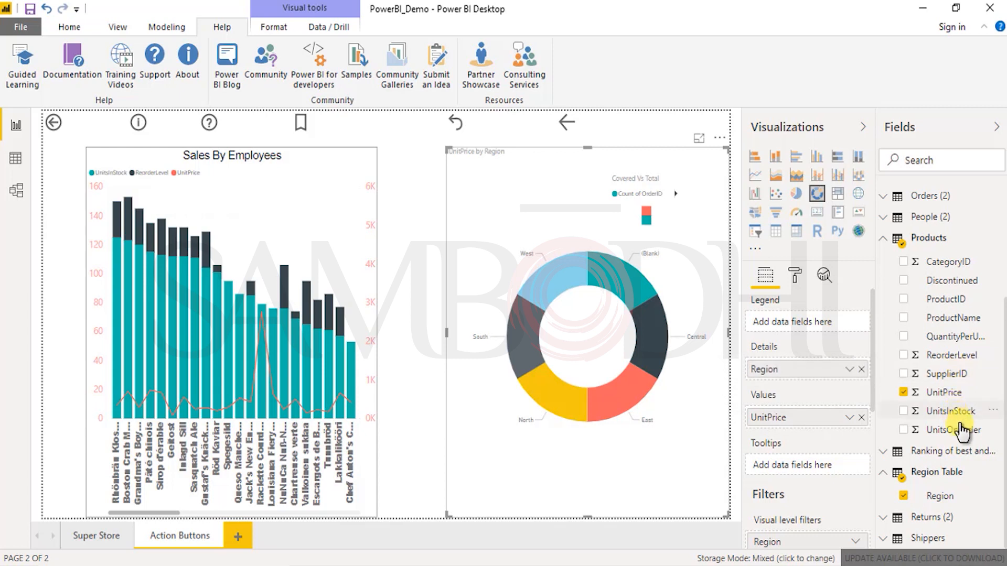
left_click_drag(964, 437, 868, 338)
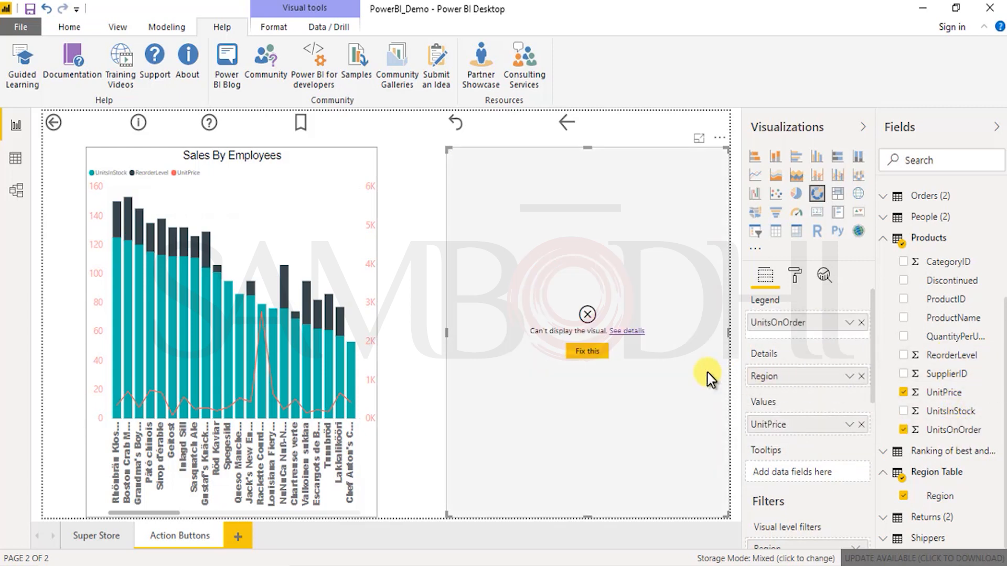
left_click(973, 429)
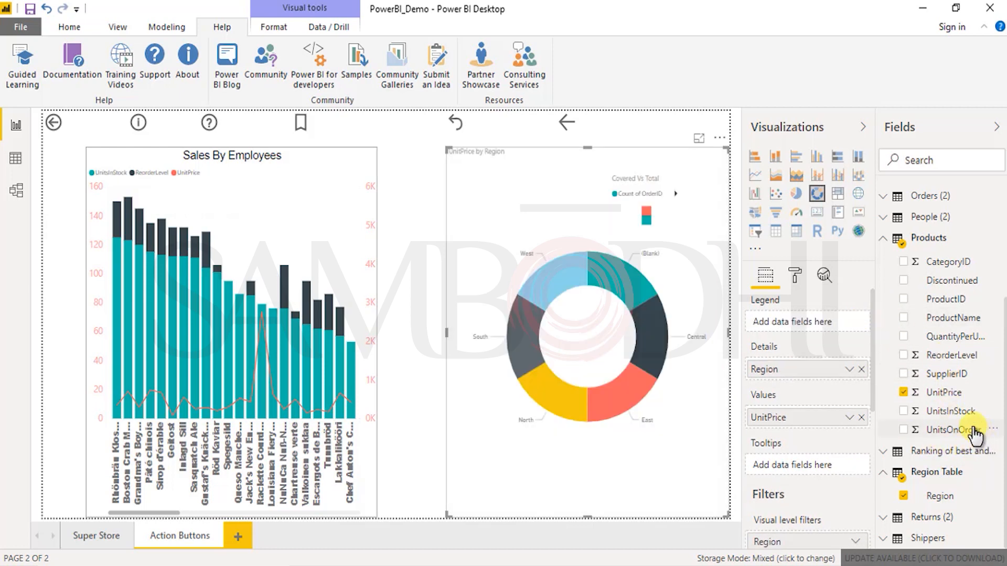
Step: Try UnitsInStock as an extra tooltip field on the donut chart, inspect the slices' tooltips, and remove the field
left_click_drag(959, 417, 797, 466)
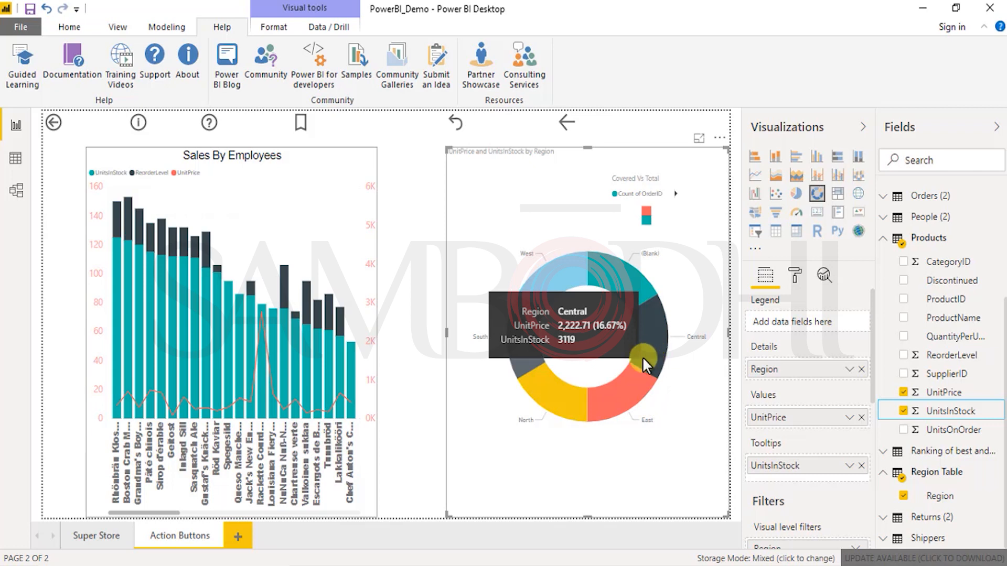
mouse_move(616, 386)
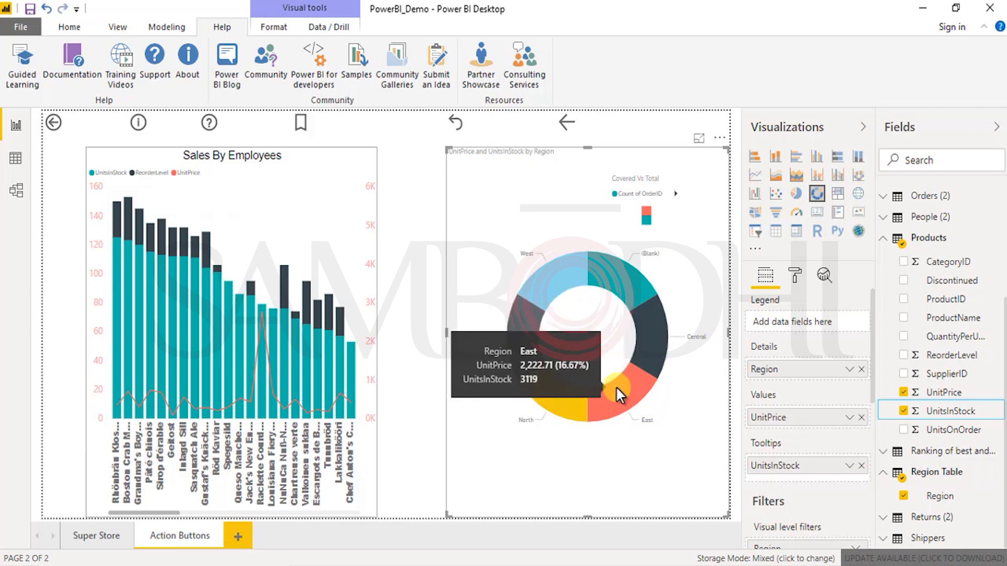
mouse_move(574, 406)
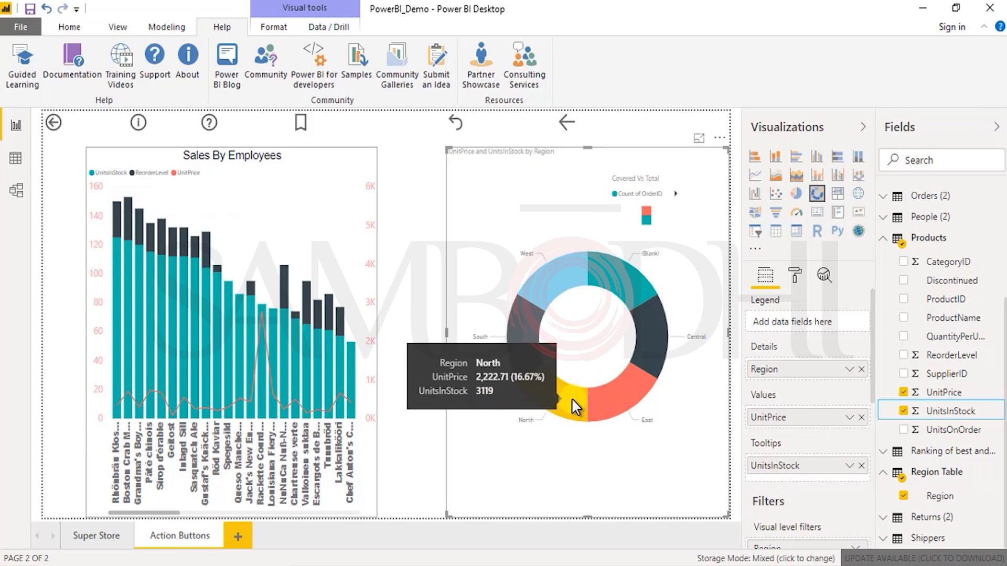
left_click(849, 467)
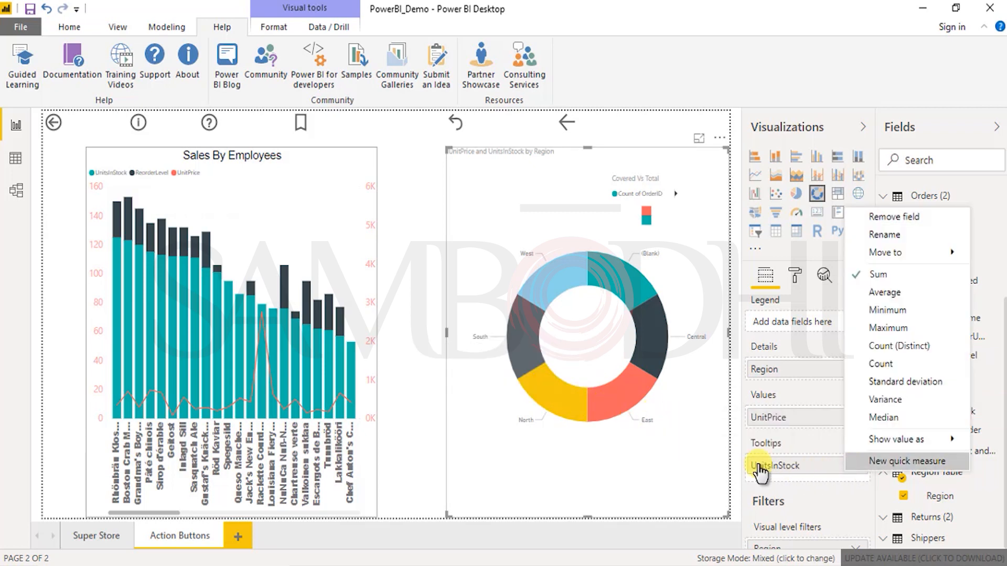
left_click(545, 410)
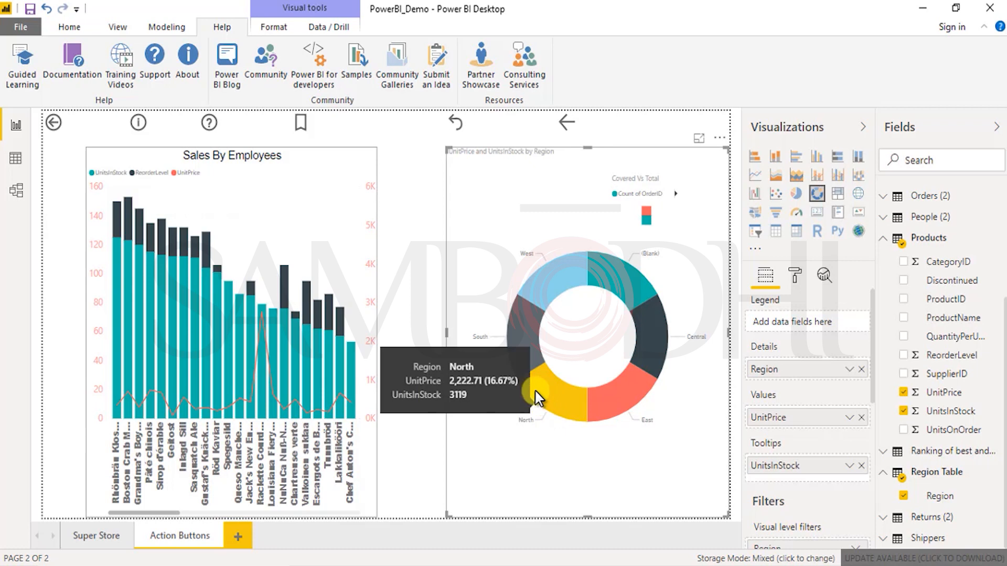
left_click(534, 400)
left_click(521, 339)
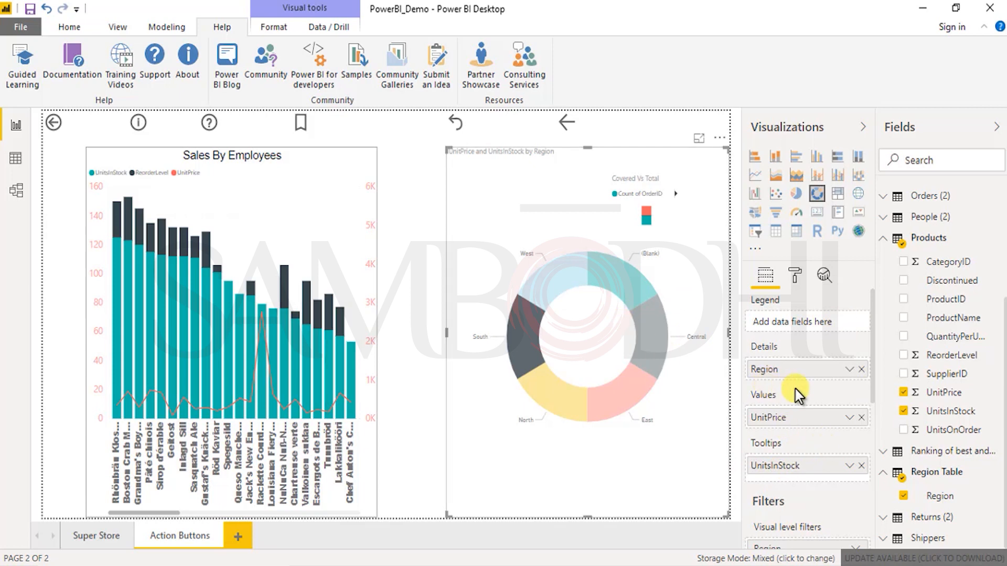
left_click(860, 465)
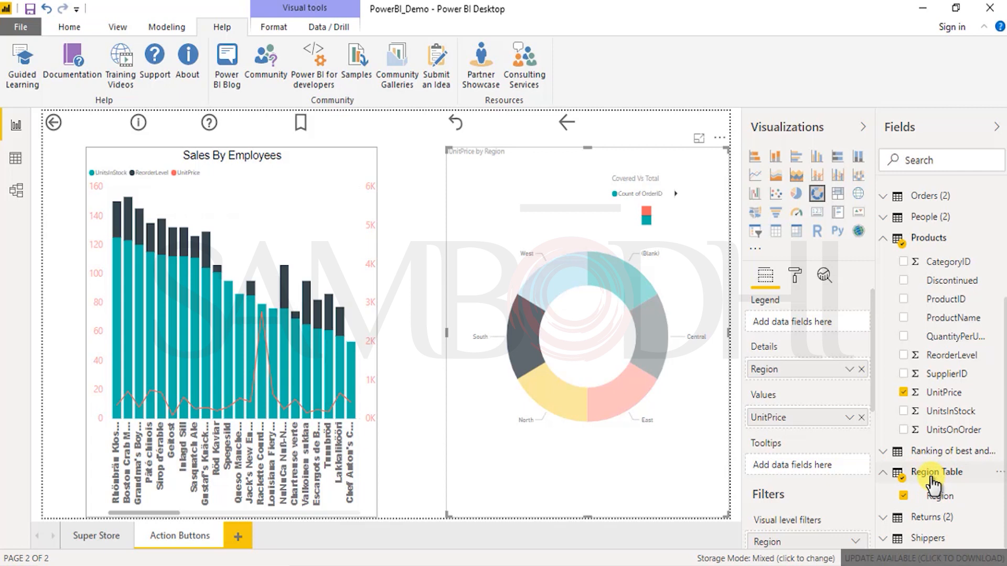
Step: Examine how Region Table, People (2) and the neighbouring tables are related in the data model
left_click(15, 198)
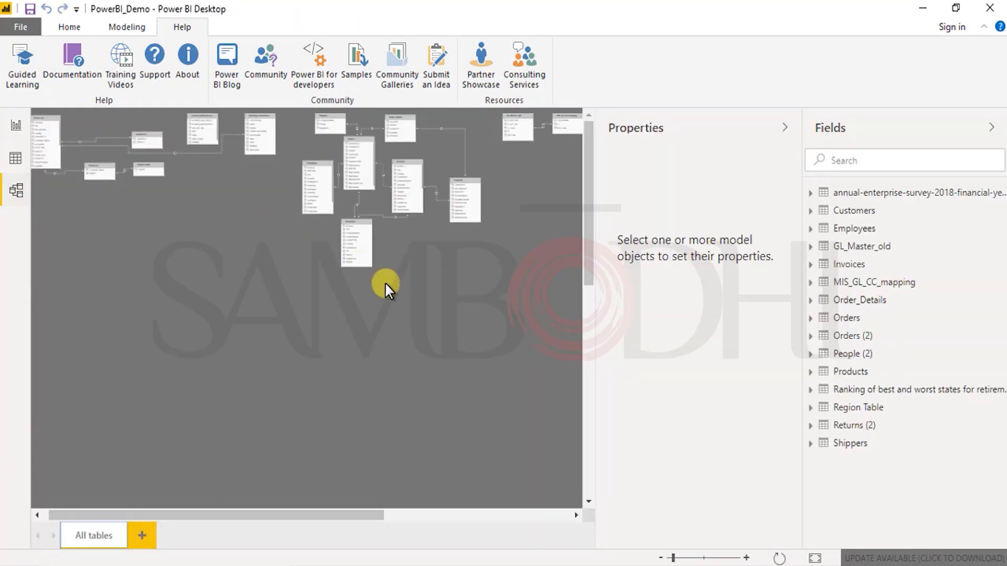
left_click(783, 131)
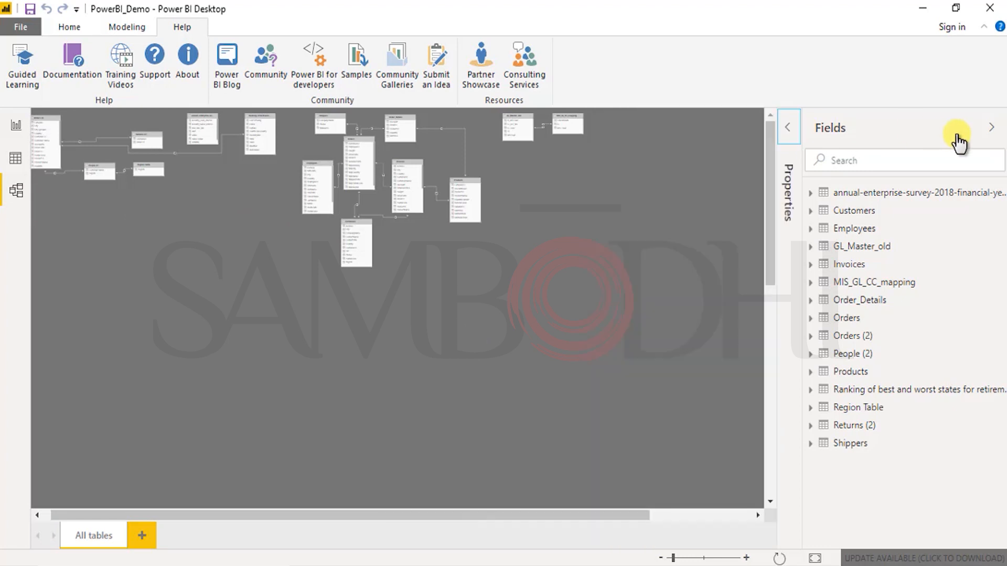
left_click(994, 129)
scroll(537, 354, "up", 5)
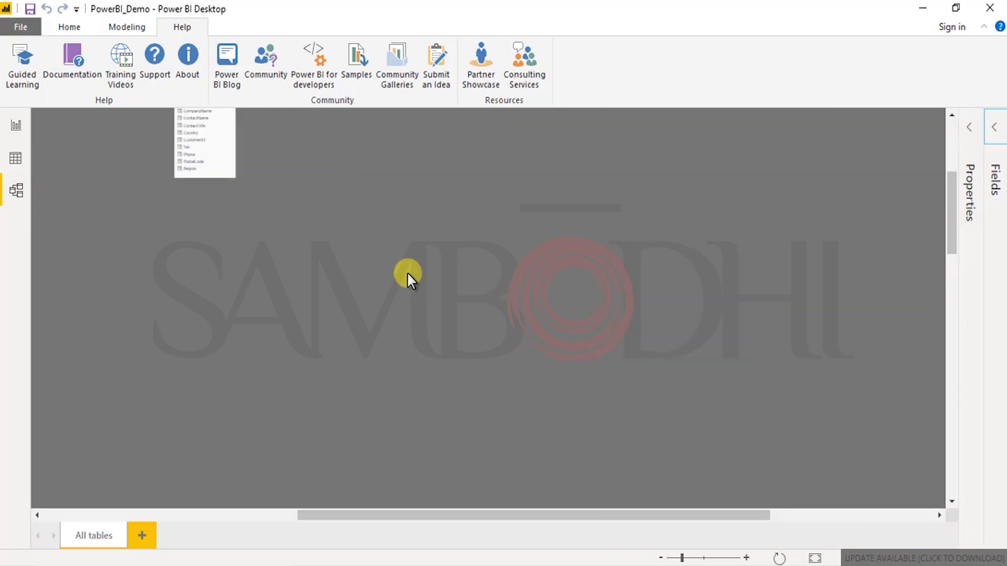
left_click_drag(551, 515, 163, 503)
left_click_drag(951, 213, 952, 149)
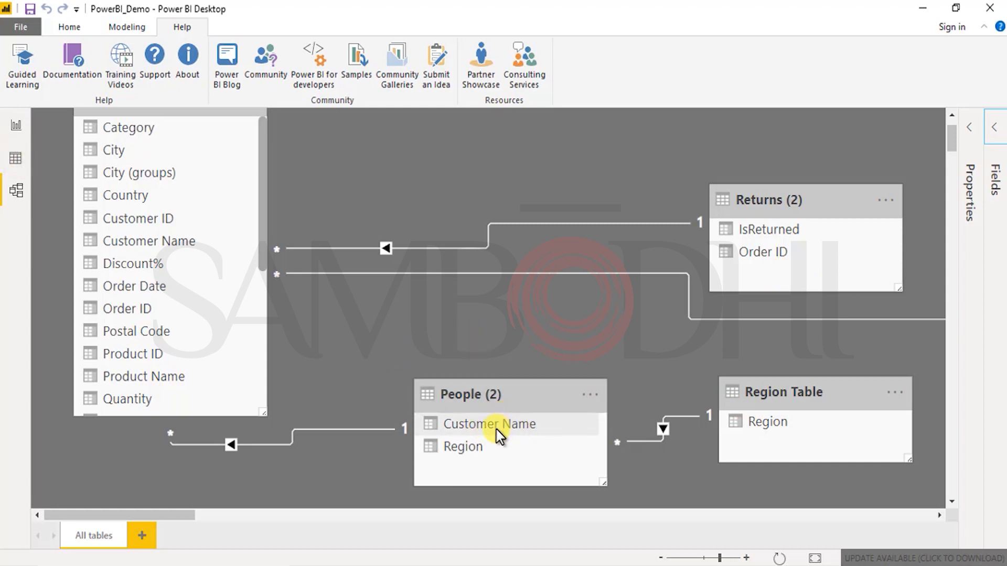
Step: Expand the People (2) table's fields in the report and recheck its relationships in the data model
left_click(17, 127)
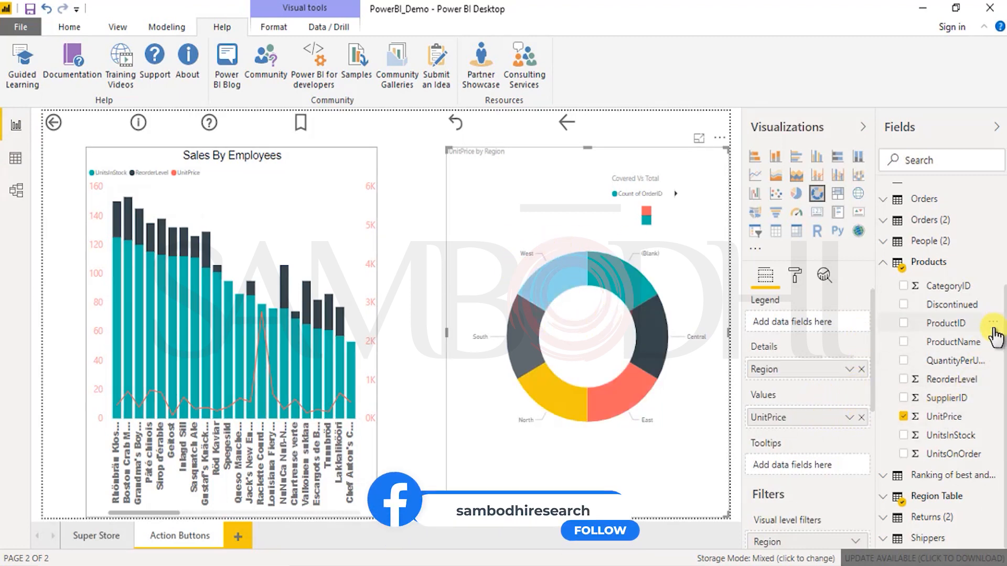
left_click(889, 245)
scroll(918, 299, "up", 3)
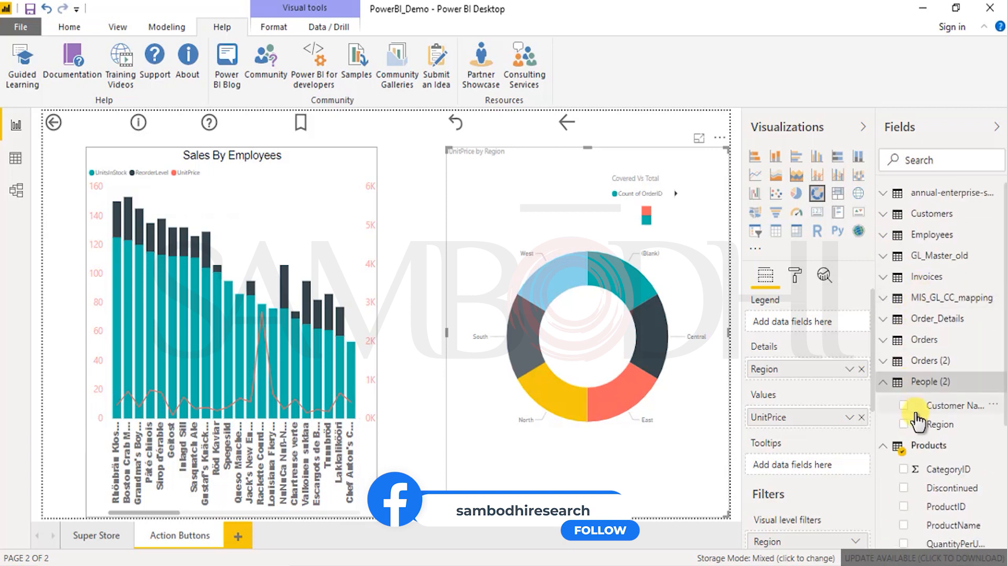
left_click(16, 192)
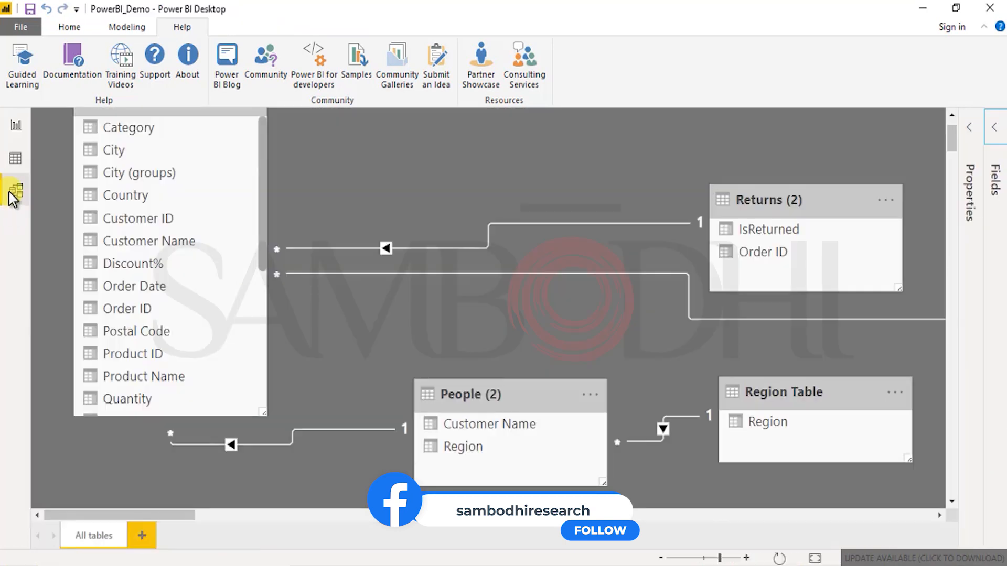
left_click(16, 128)
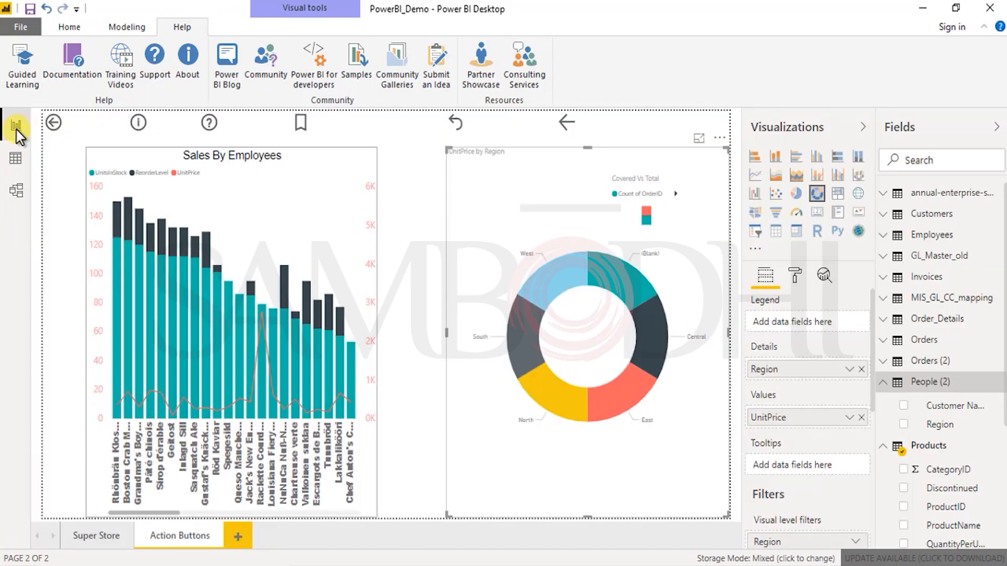
Step: Add Customer Name from People (2) as the donut chart's legend and inspect the slices' tooltips
left_click_drag(941, 414, 825, 338)
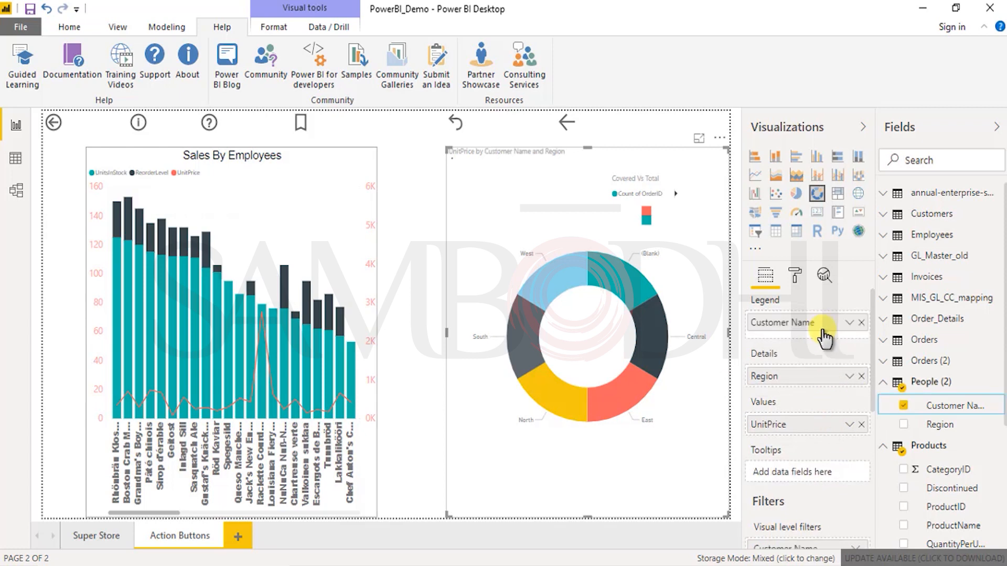
left_click(850, 323)
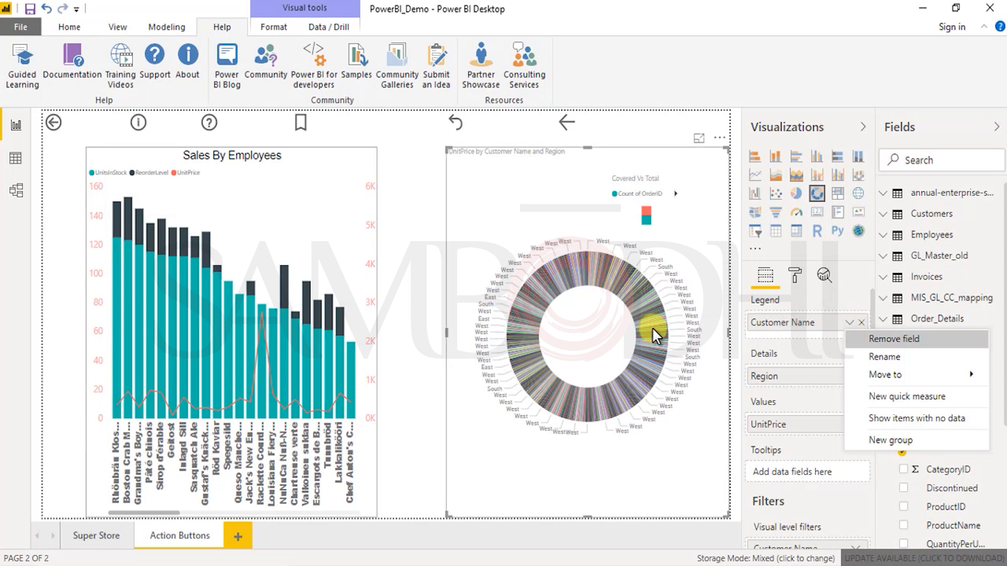
mouse_move(653, 326)
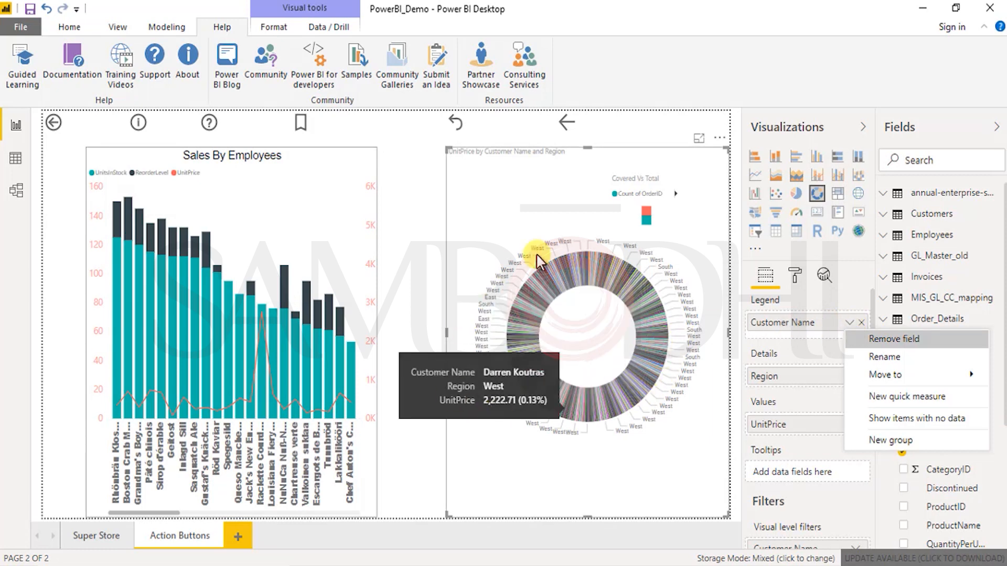
Step: Move Customer Name from the donut chart's legend to its tooltips, summarize it as Count, and inspect the slices' tooltips
left_click_drag(799, 329, 810, 472)
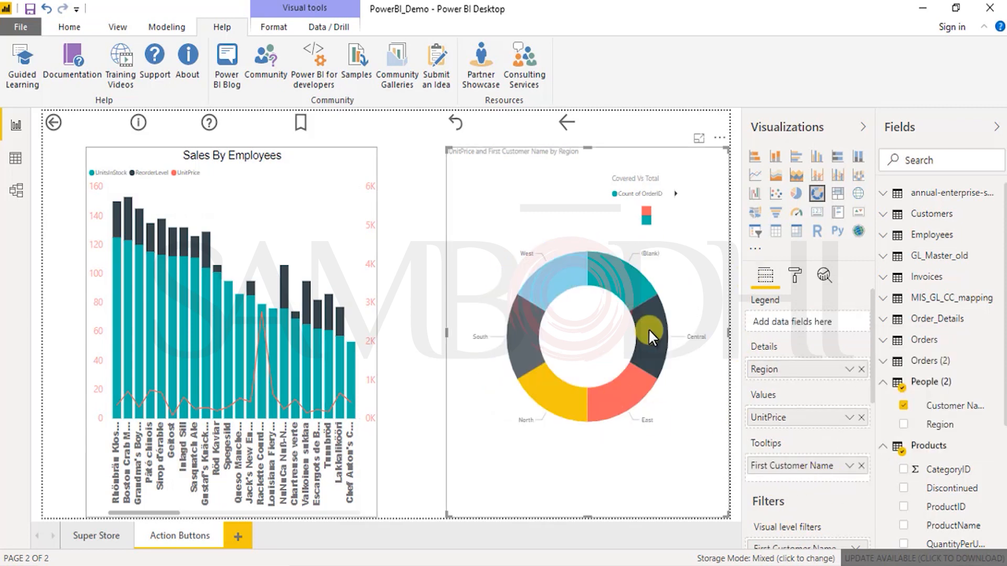
mouse_move(648, 329)
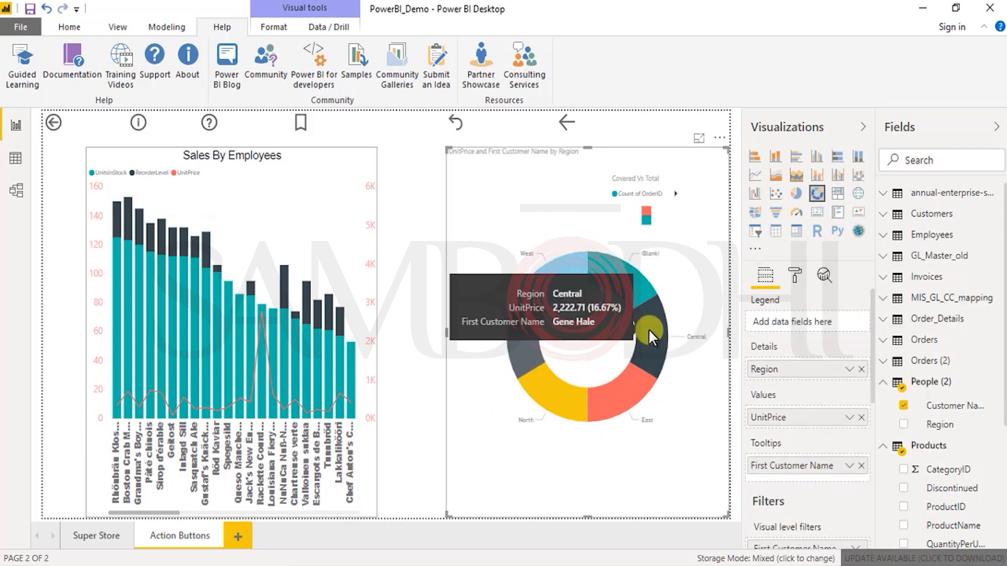
left_click(849, 466)
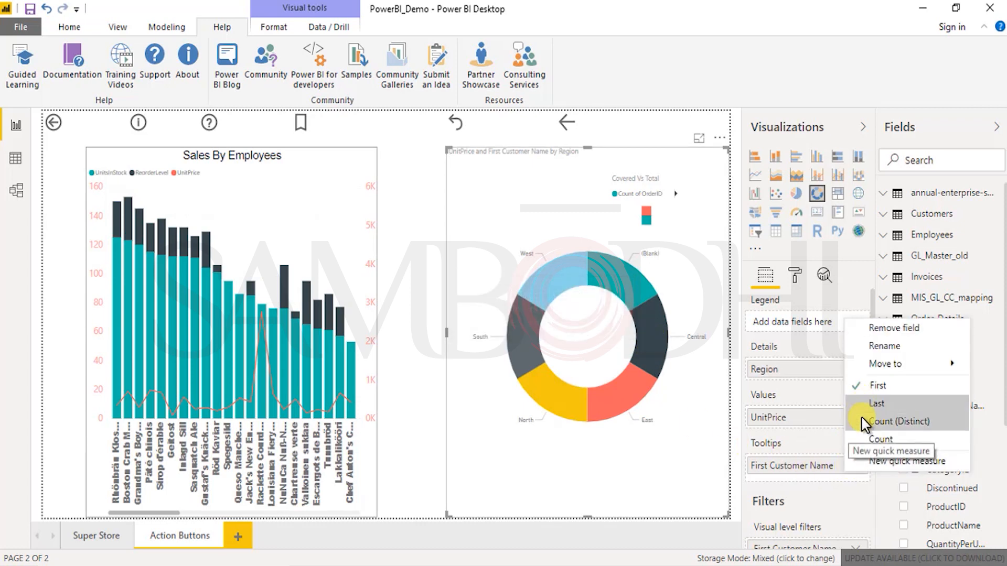
left_click(831, 483)
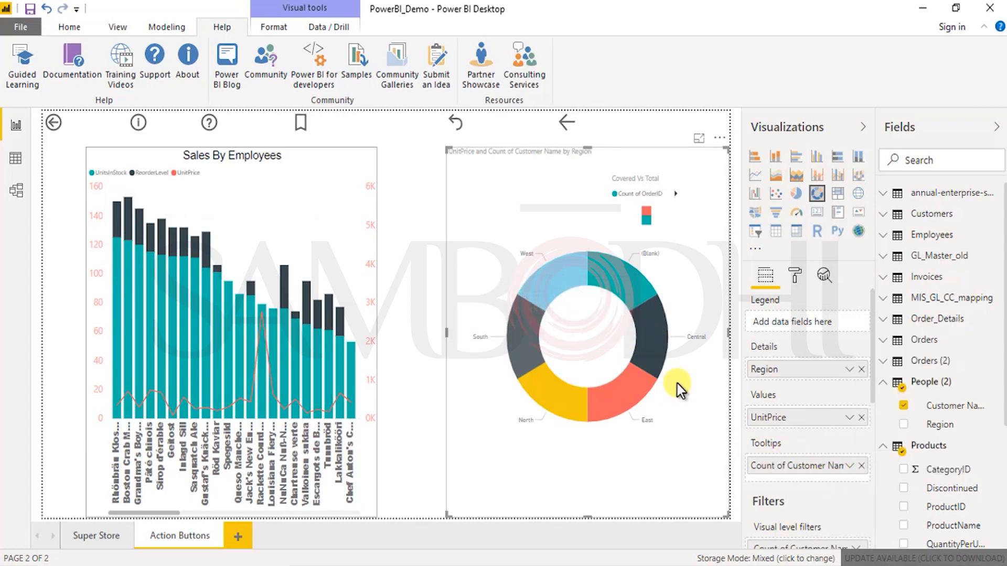
mouse_move(654, 354)
mouse_move(636, 289)
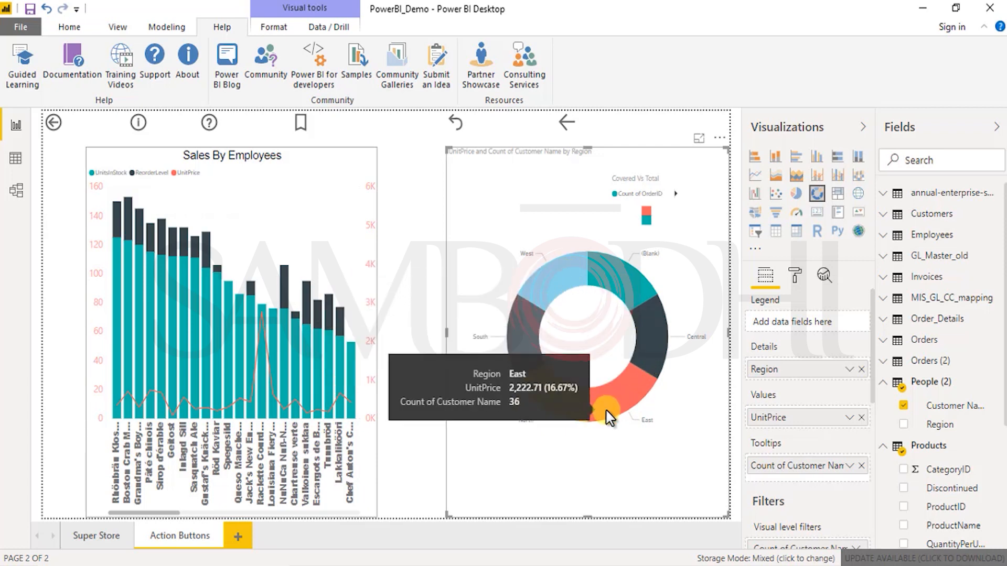
Step: Replace UnitPrice with Count of Customer Name as the donut chart's value and inspect the West slice's tooltip
left_click_drag(801, 468, 837, 430)
left_click(861, 417)
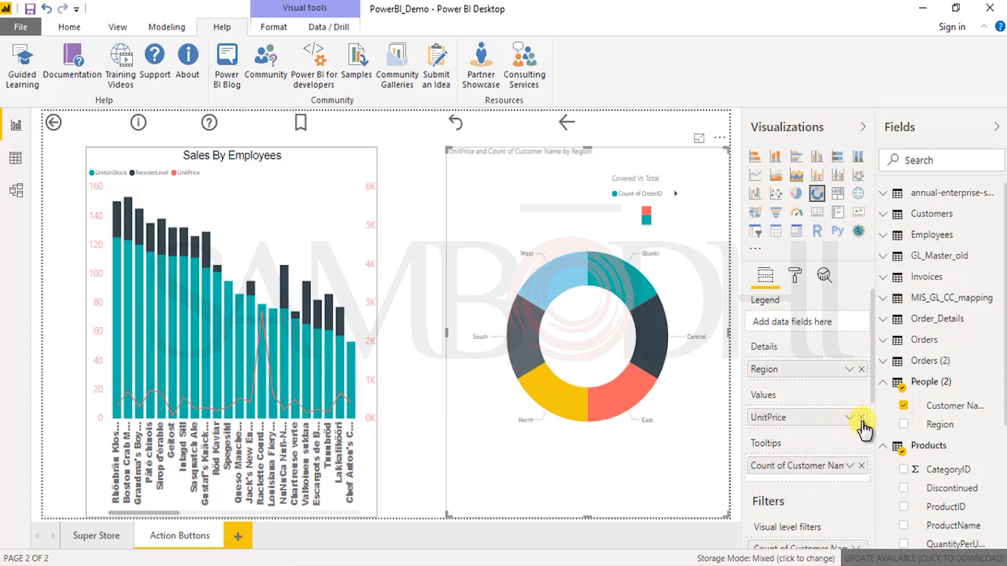
left_click_drag(812, 472, 812, 429)
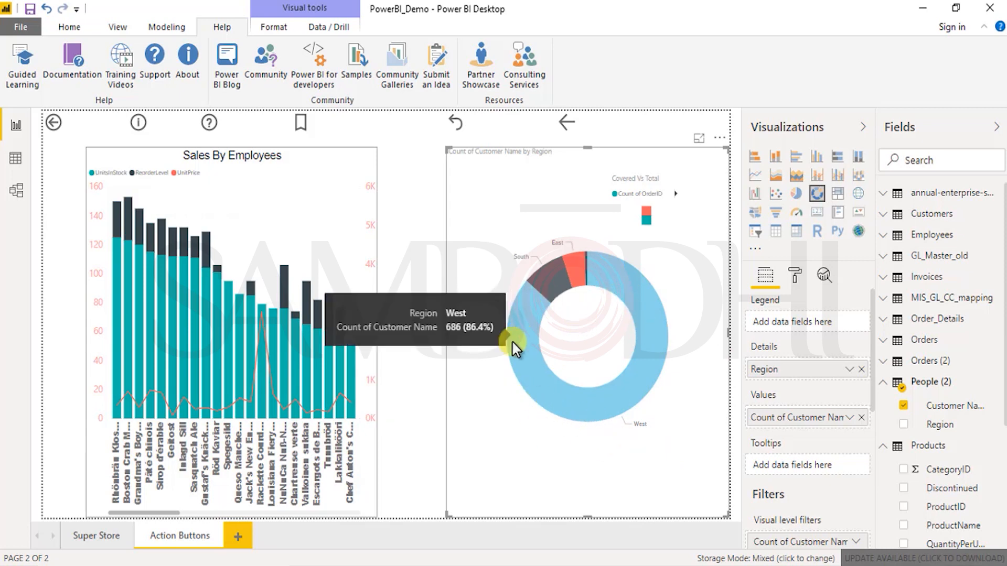
mouse_move(526, 349)
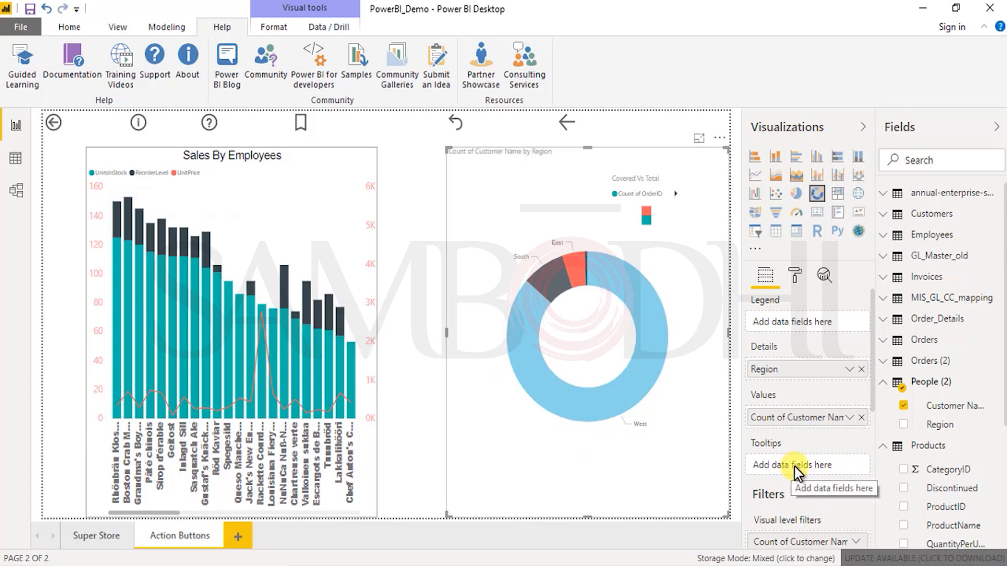
Step: Add Region from People (2) as the donut chart's legend
left_click_drag(938, 424, 816, 323)
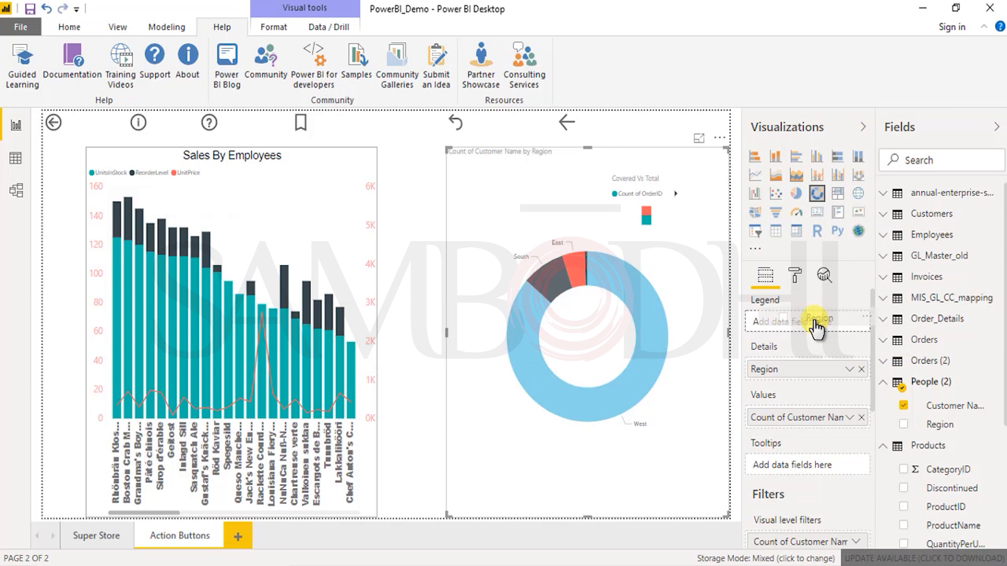
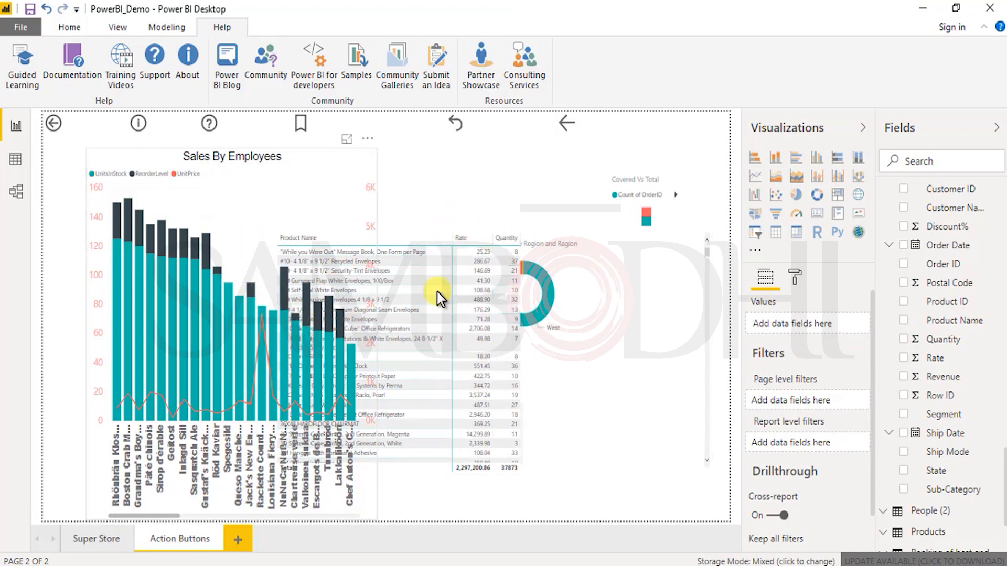
Step: Bring the Product Name matrix in front of the charts that overlap it
left_click(603, 283)
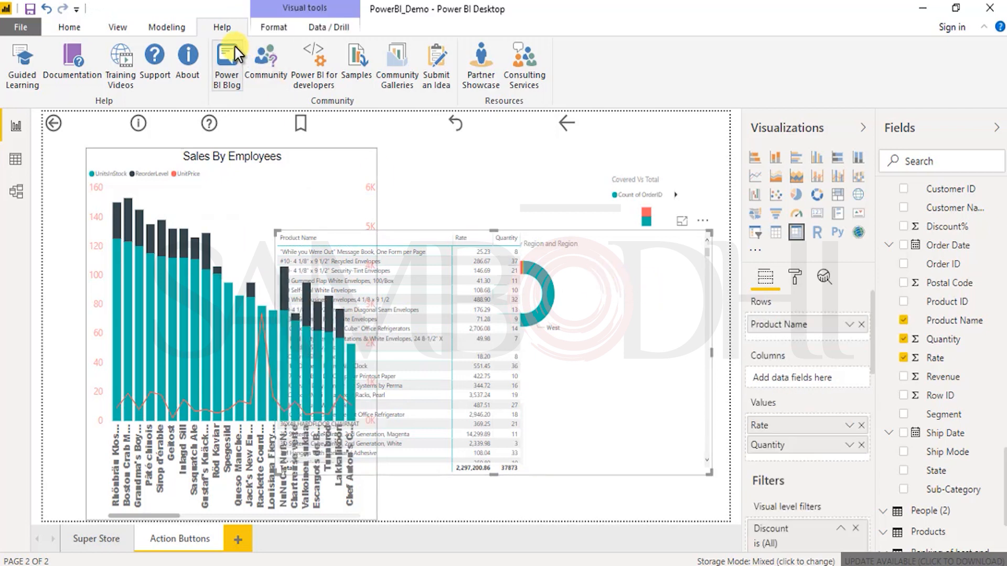
left_click(272, 28)
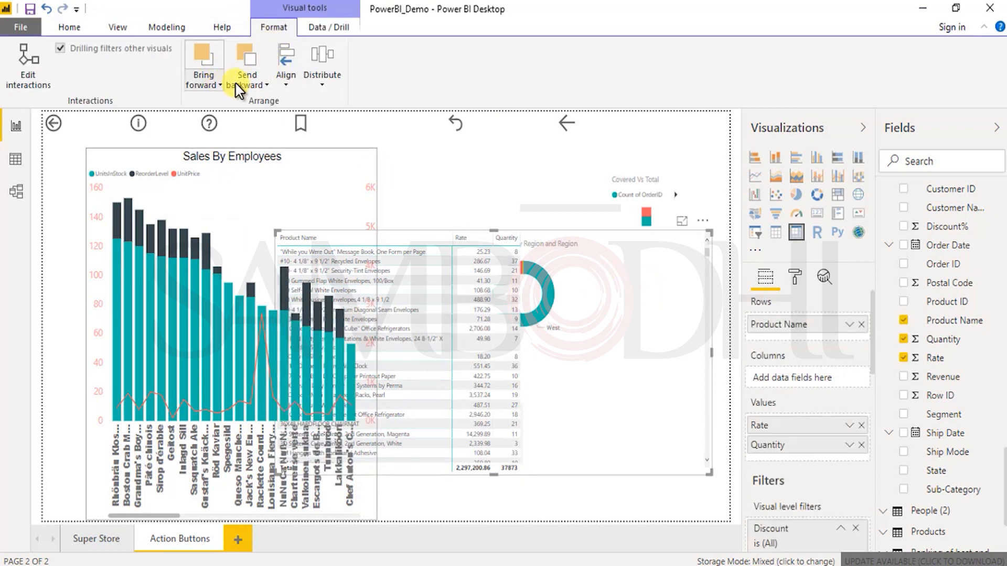
left_click(209, 71)
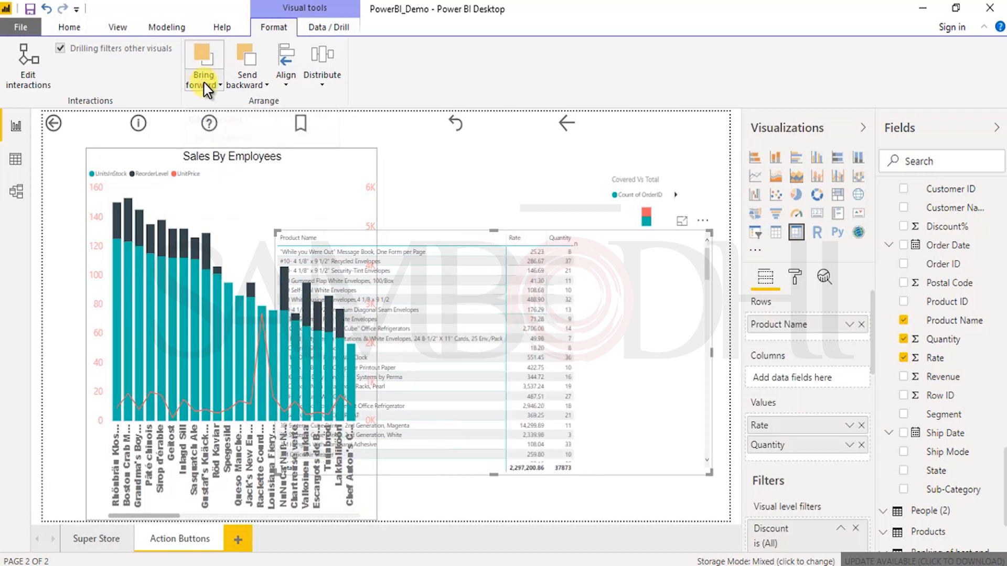
left_click(205, 85)
left_click(229, 119)
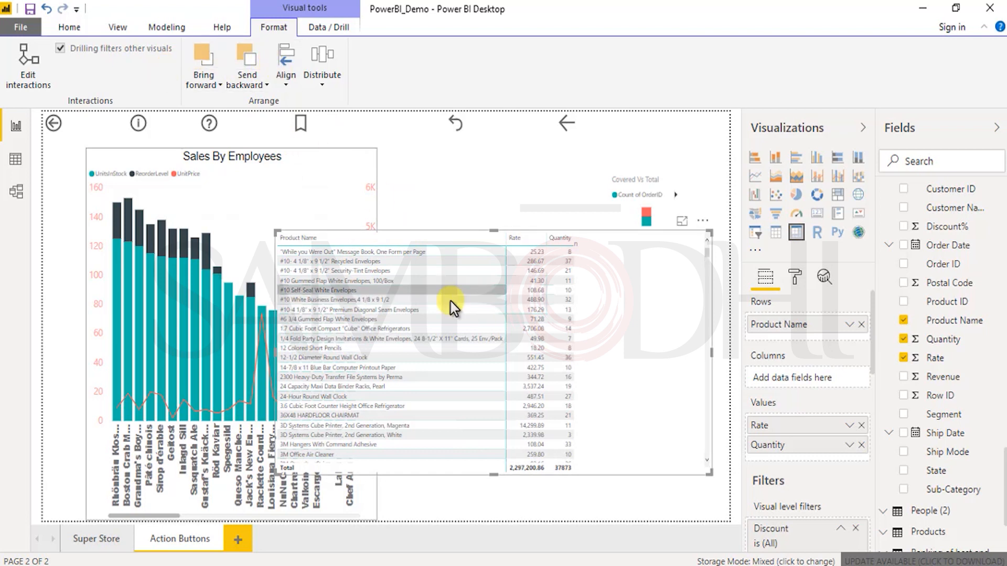
Step: Enlarge the matrix up over the Sales By Employees chart and look through its product rows
left_click_drag(273, 229, 73, 150)
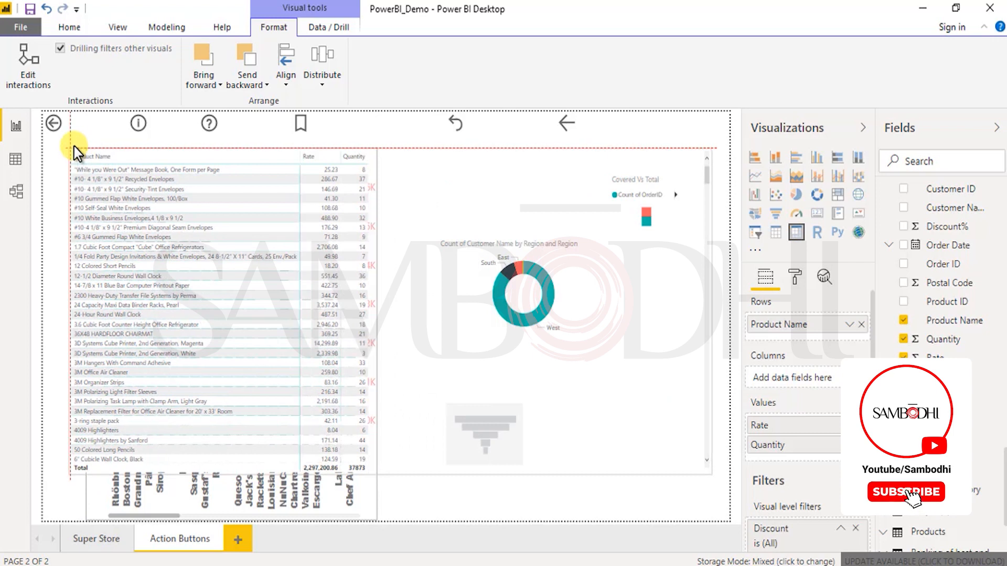
left_click(489, 425)
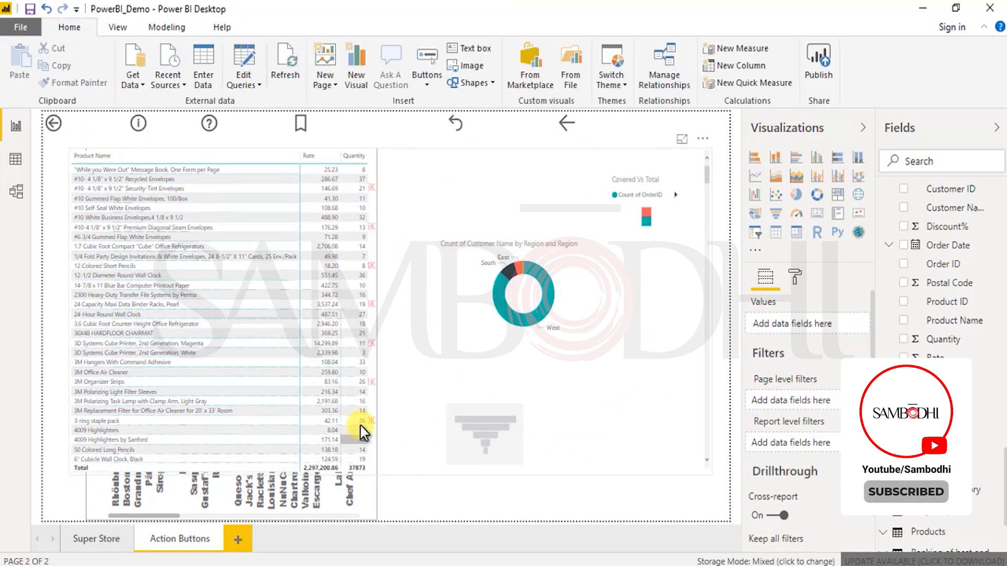
left_click(223, 165)
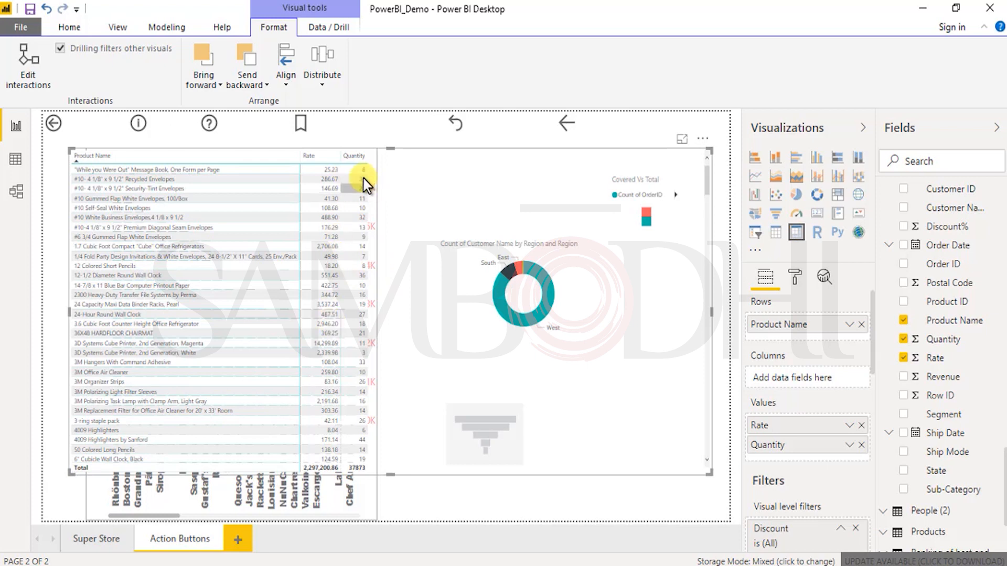
scroll(346, 398, "down", 10)
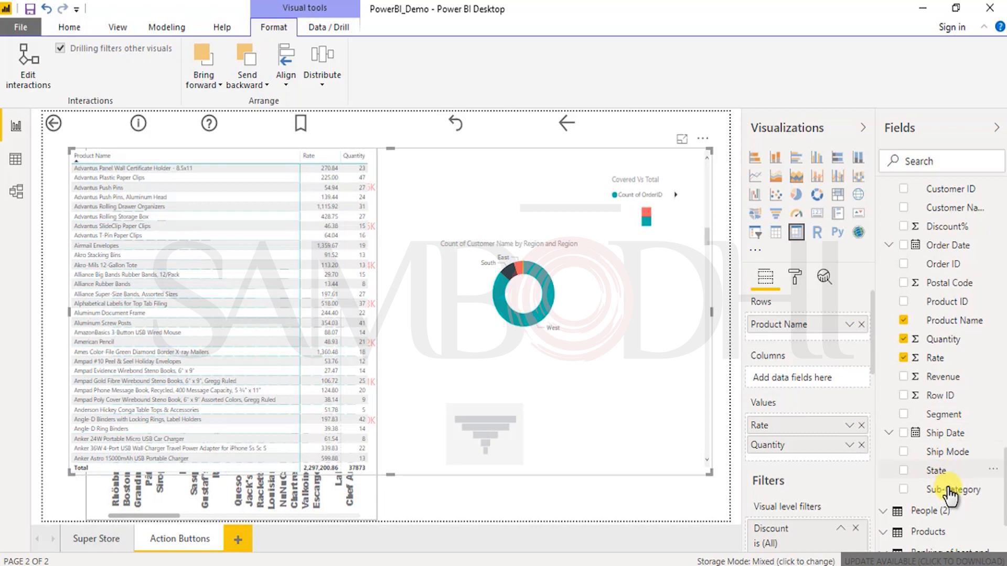
Step: Add Category Hierarchy from Orders (2) to the matrix rows below Product Name and shrink the matrix clear of the Sales By Employees chart
scroll(950, 342, "up", 3)
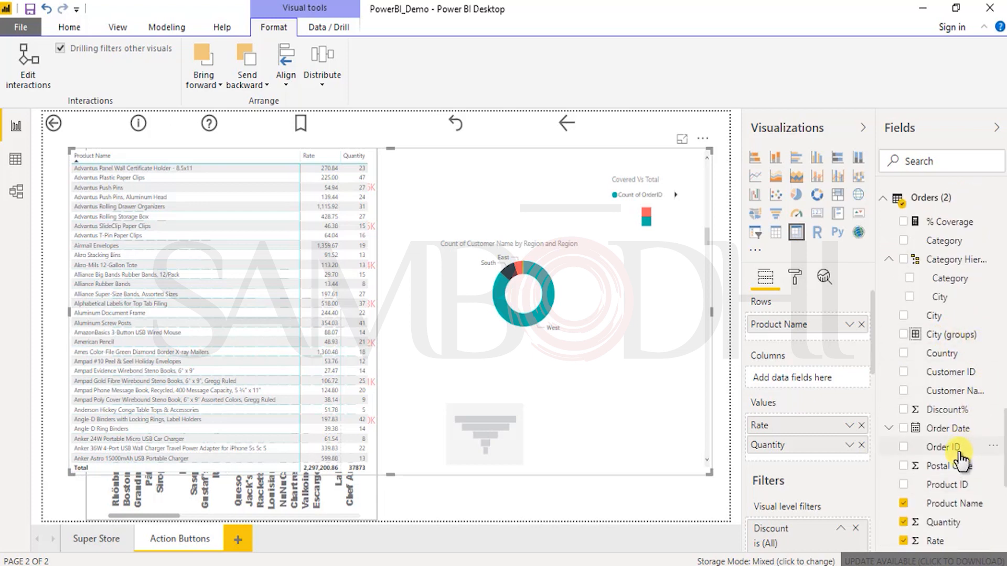
left_click_drag(913, 284, 847, 344)
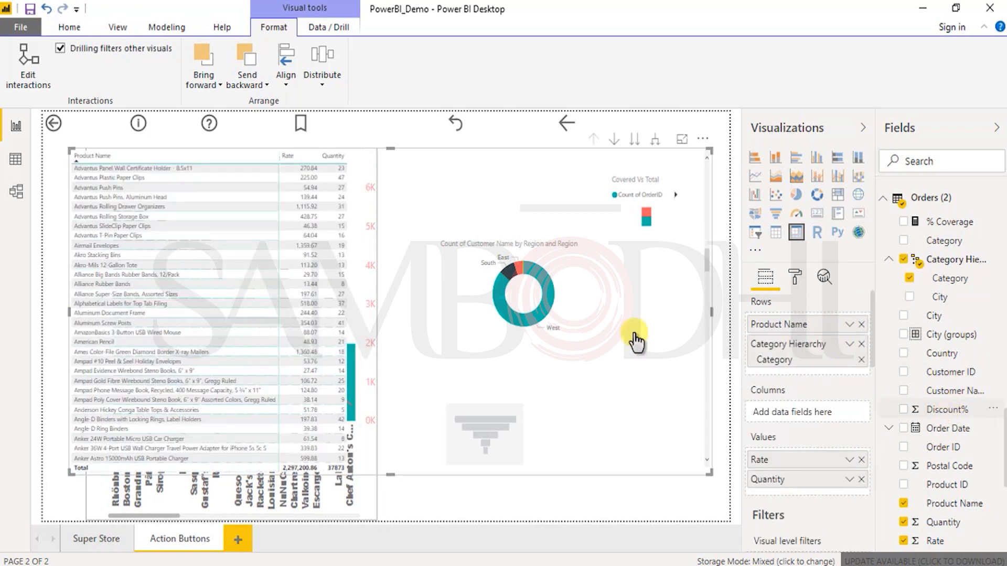
left_click(301, 165)
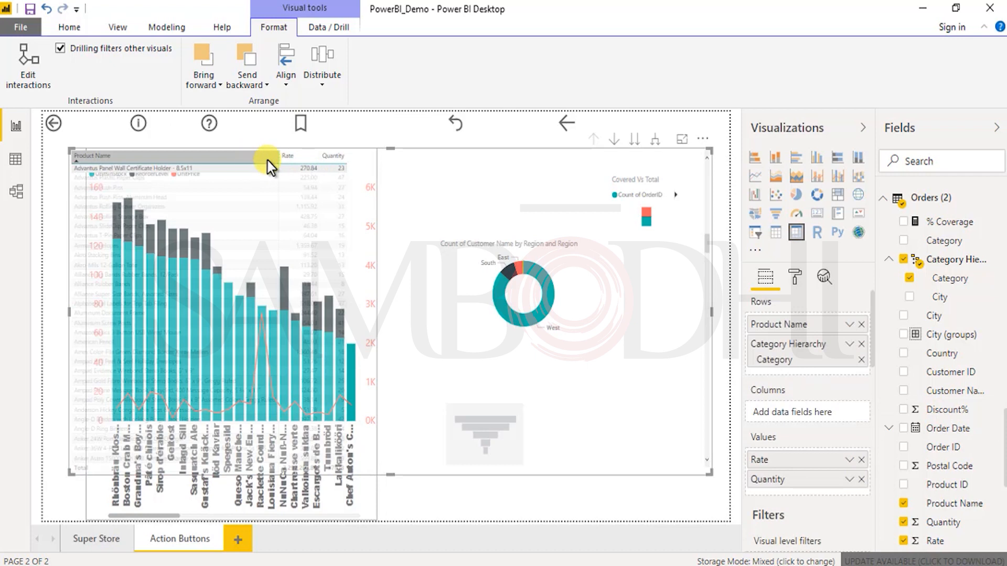
left_click(606, 393)
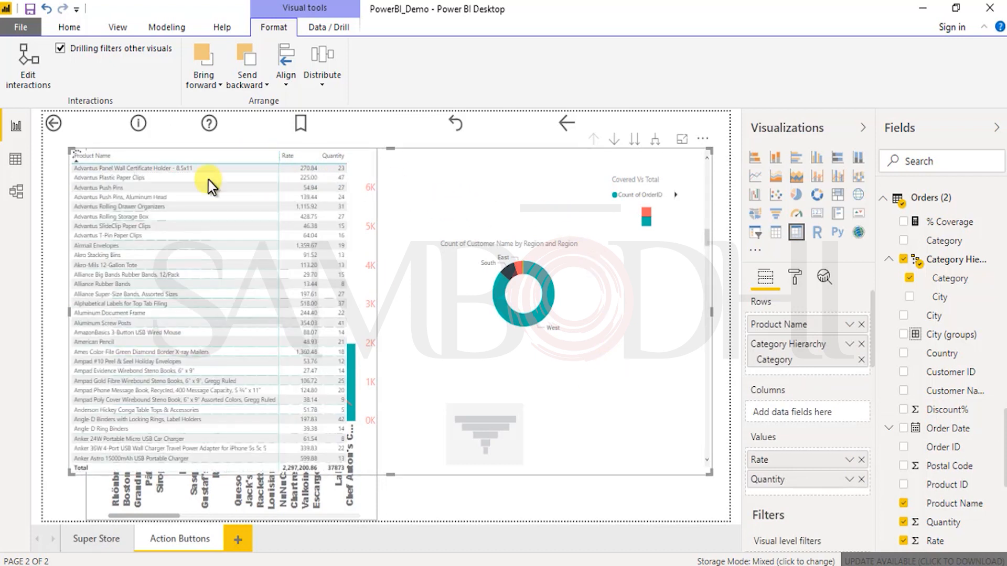
left_click_drag(74, 149, 420, 307)
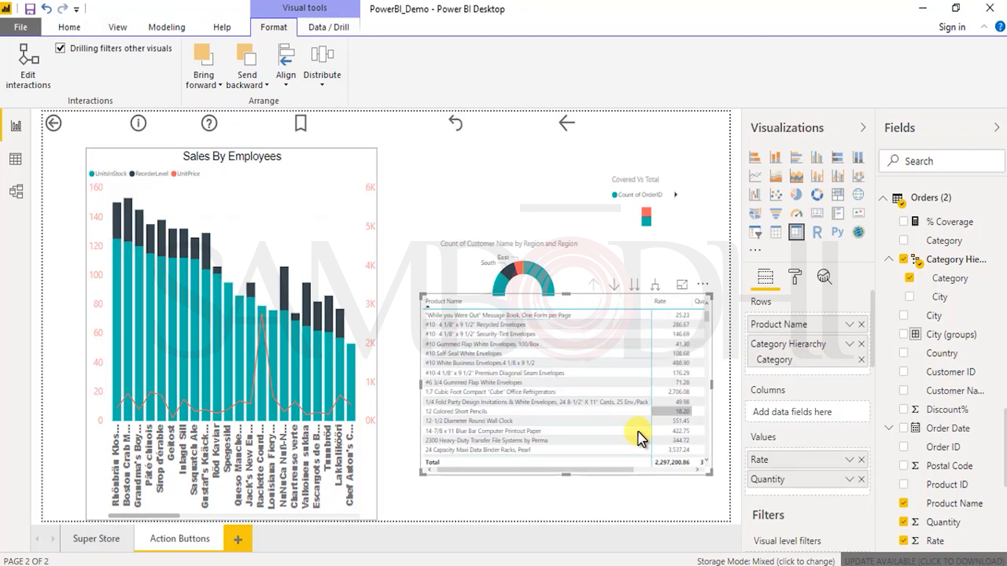
left_click_drag(613, 470, 668, 470)
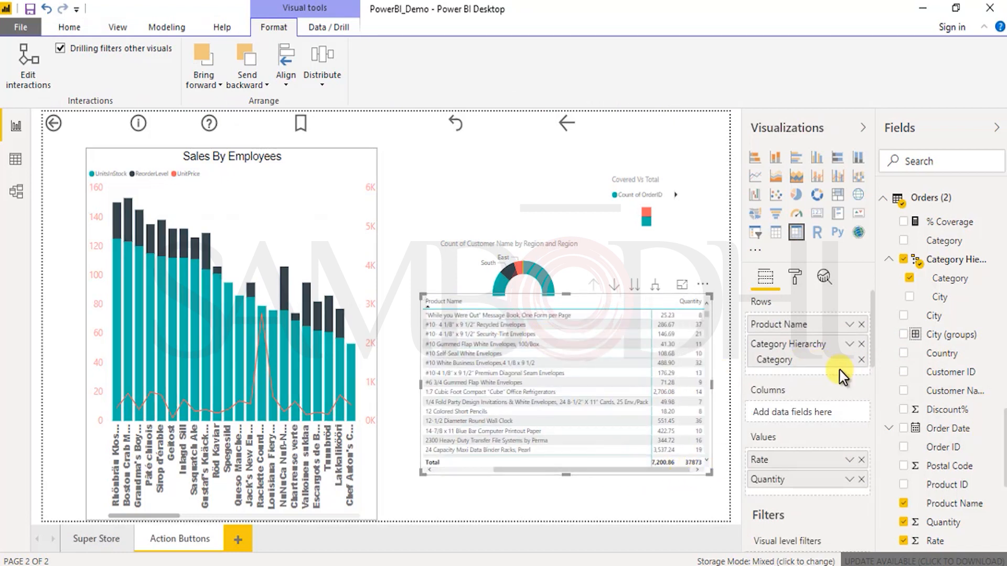
Step: Add Sub-Category from Orders (2) to the matrix rows below Category Hierarchy and look across the matrix
scroll(897, 427, "up", 1)
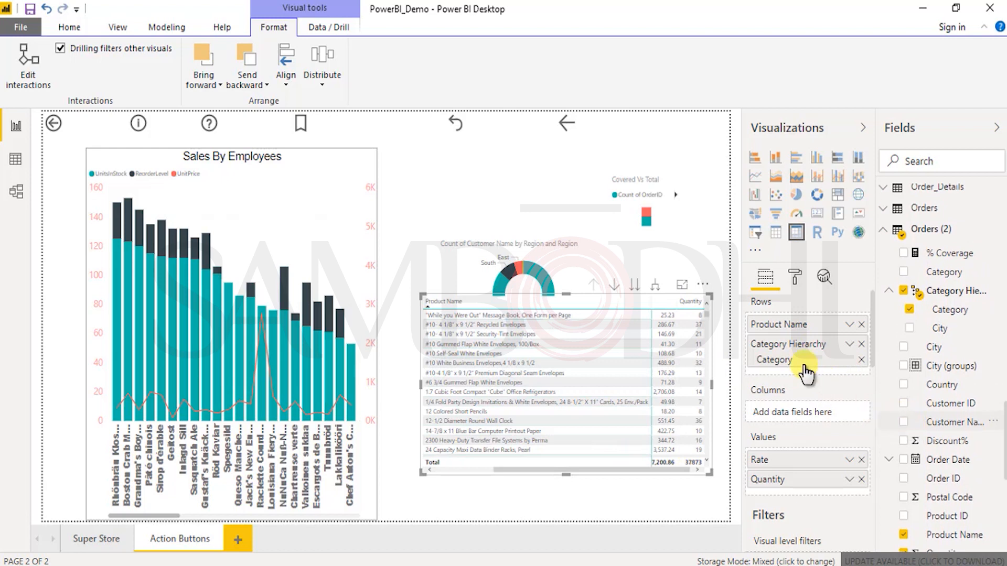
left_click(847, 346)
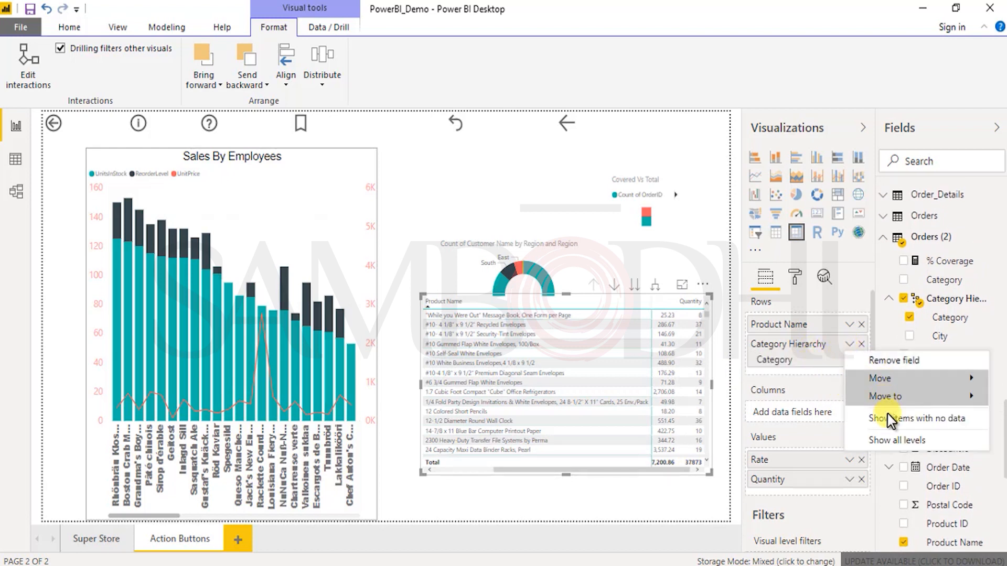
scroll(1000, 493, "down", 5)
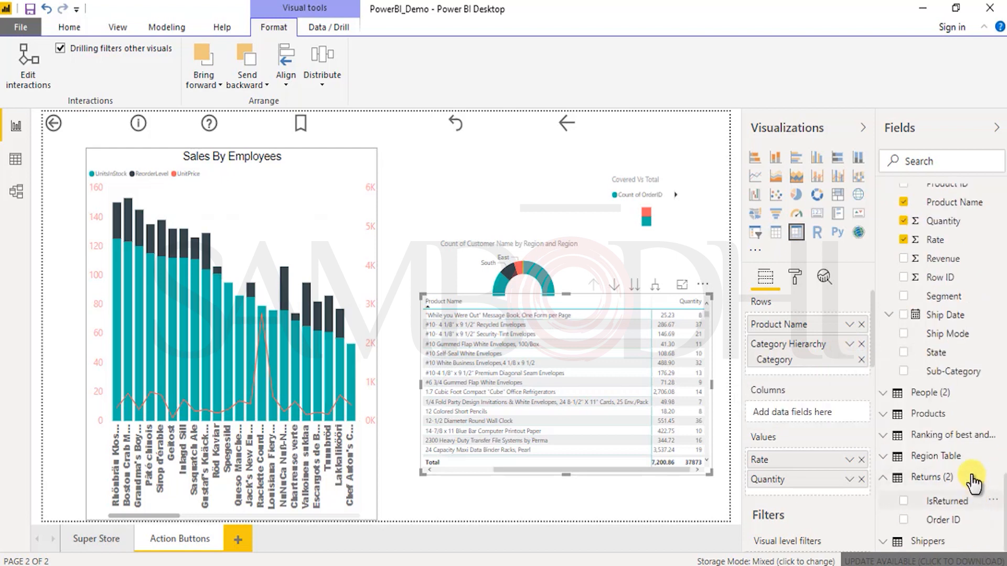
left_click_drag(845, 376, 834, 379)
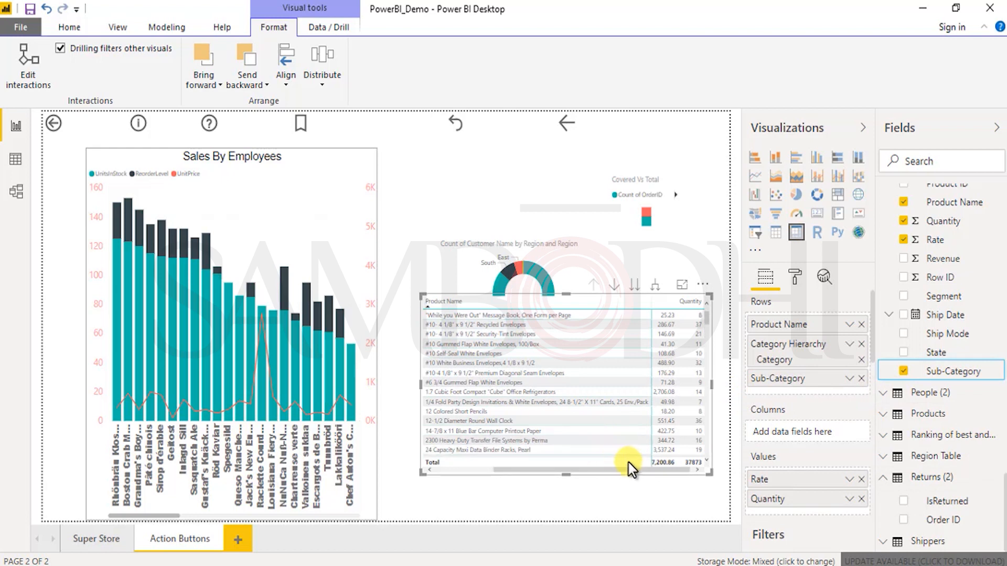
left_click_drag(621, 472, 491, 470)
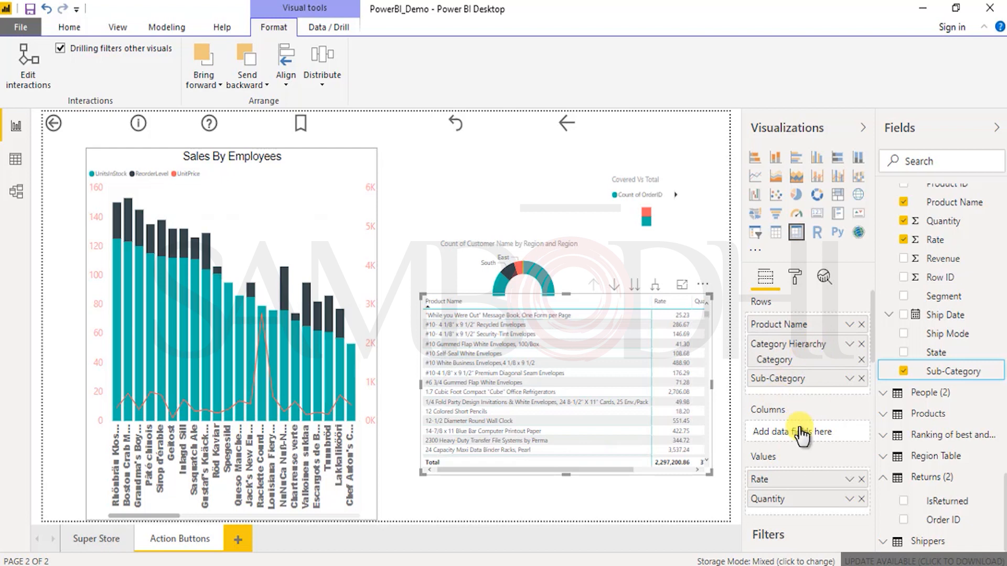
Step: Move Category Hierarchy from the matrix rows to its columns
left_click_drag(801, 434, 818, 430)
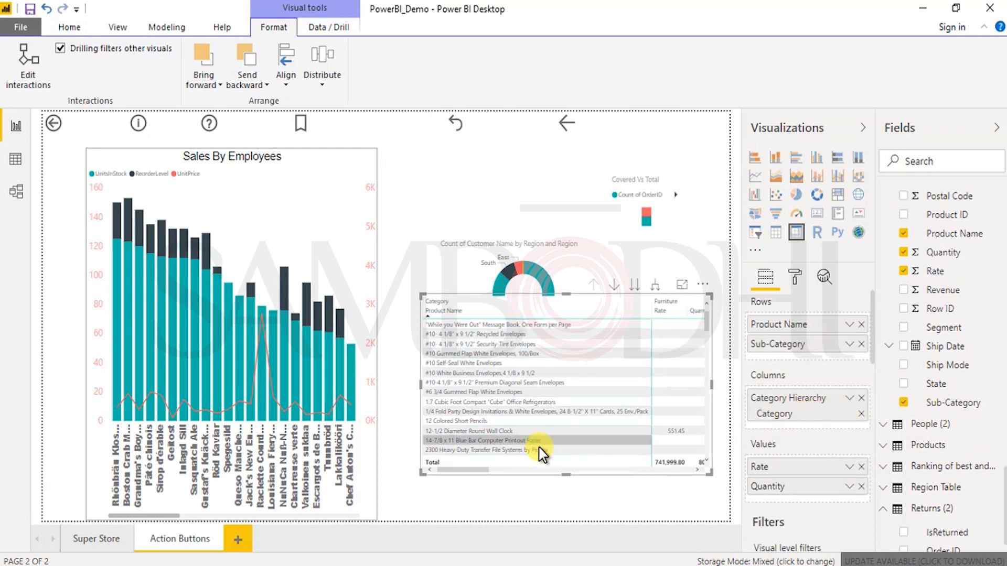
left_click_drag(470, 471, 427, 469)
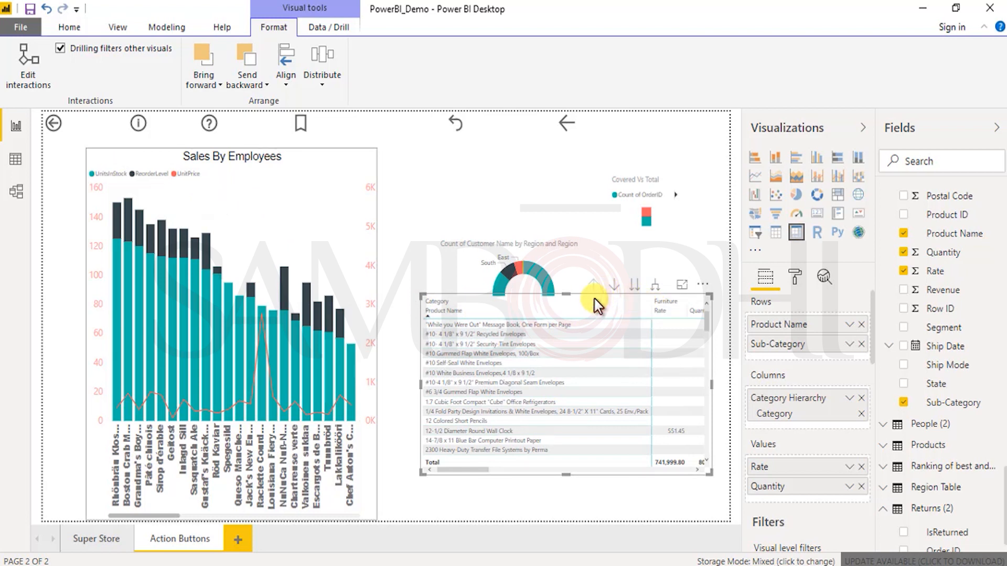
key("Delete")
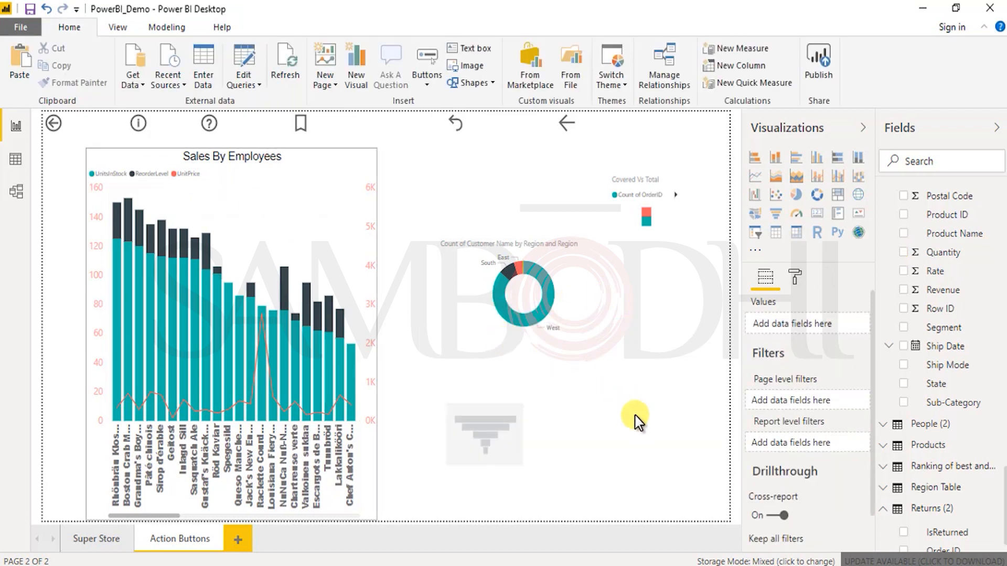
key("ctrl+z")
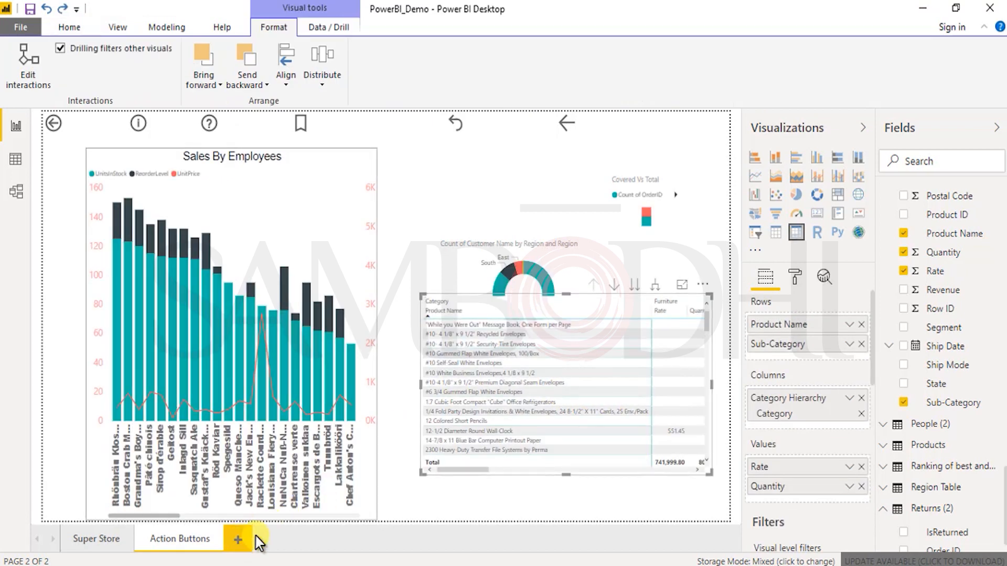
Step: Copy the matrix from the Action Buttons page onto a new report page and enlarge it across most of the page
left_click(239, 539)
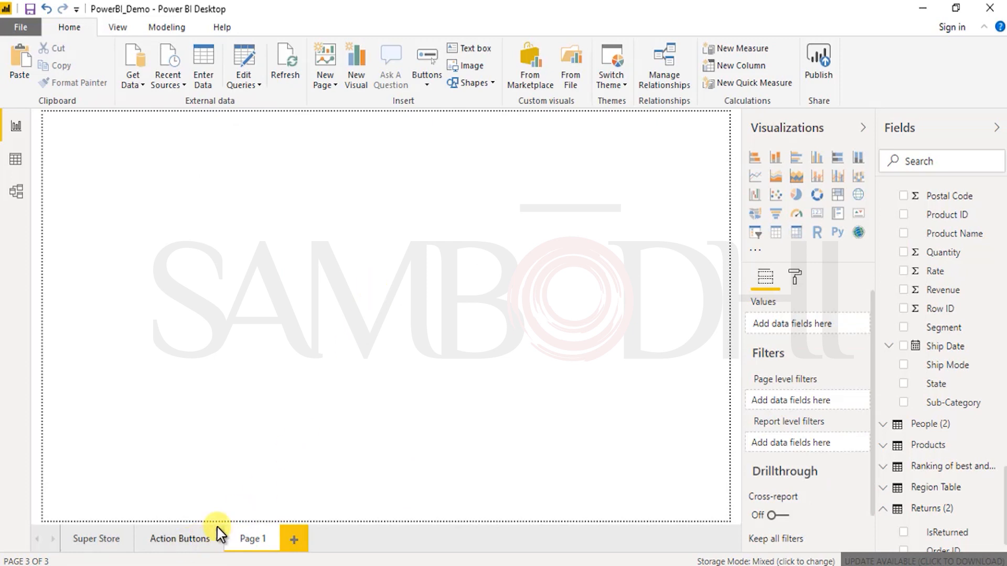
left_click(198, 539)
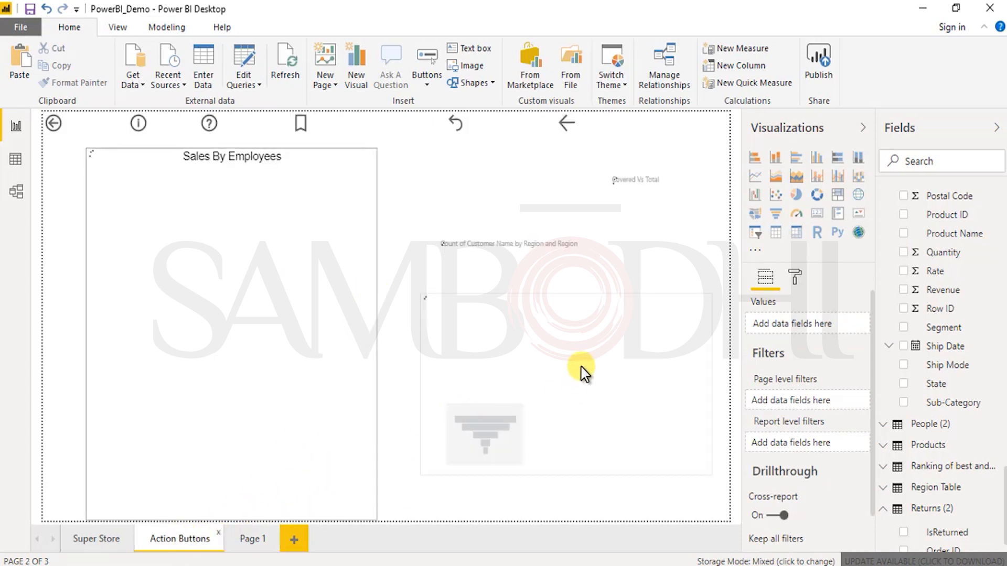
right_click(461, 305)
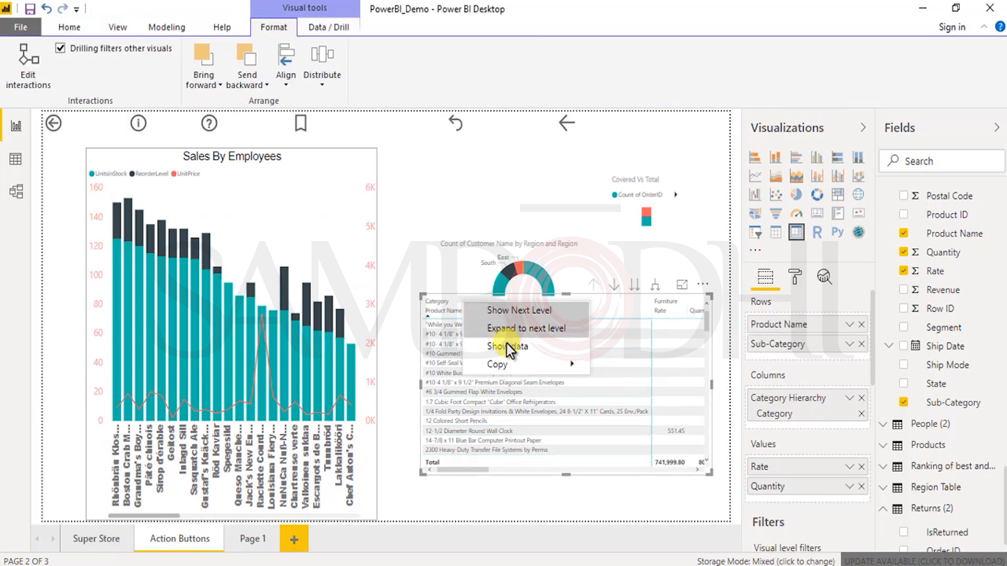
mouse_move(517, 369)
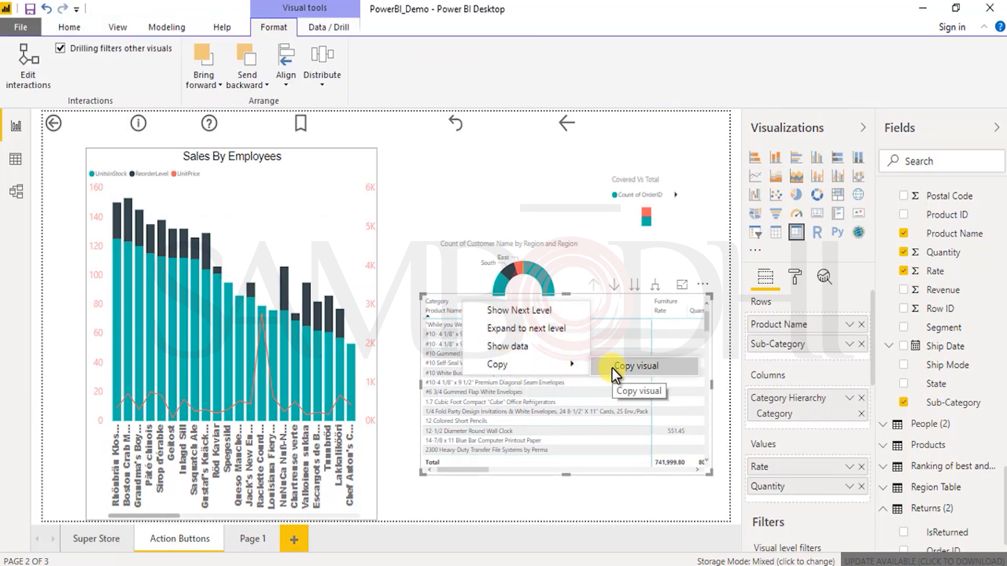
left_click(254, 542)
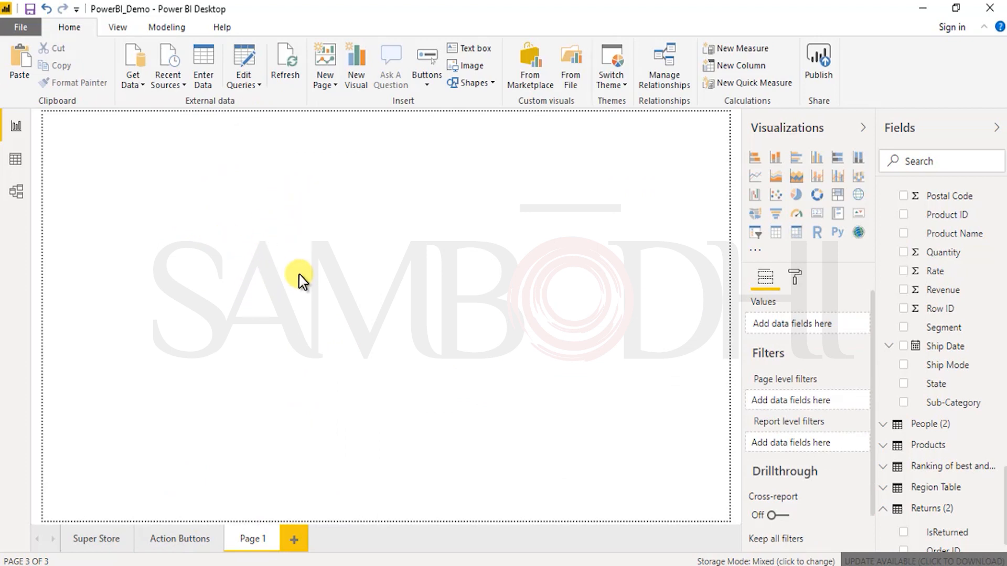
key("ctrl+v")
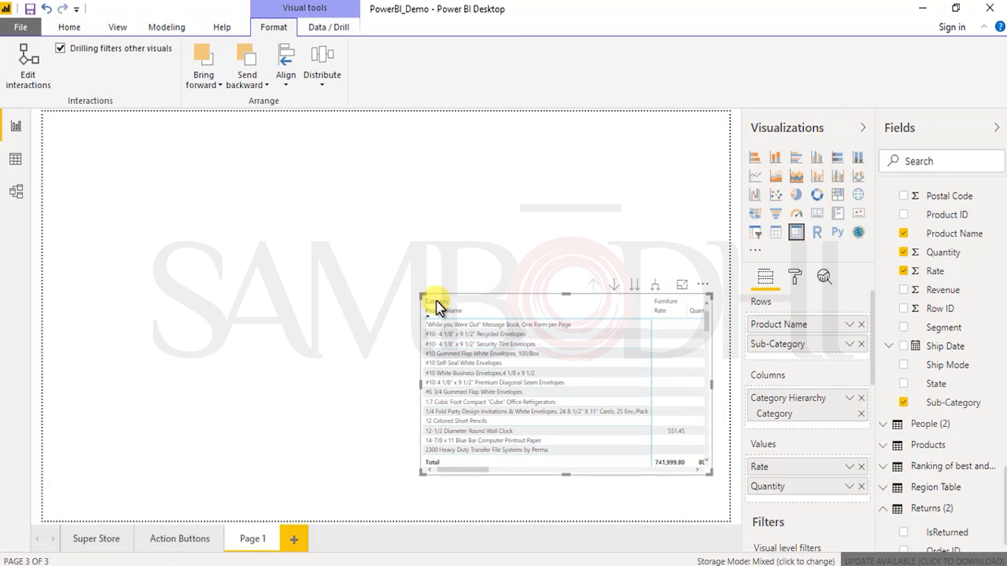
left_click_drag(423, 297, 45, 132)
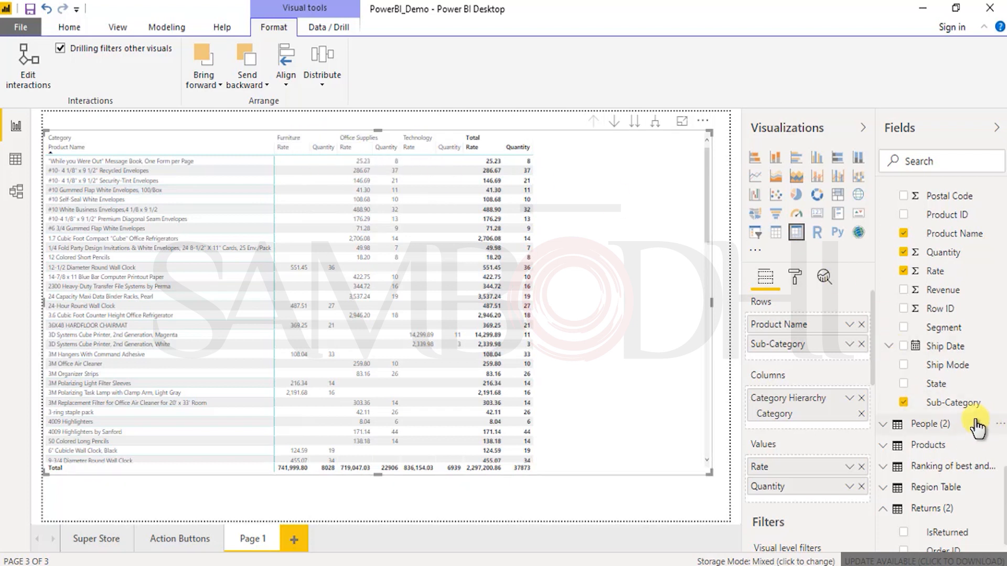
Step: Move Sub-Category from the matrix rows to the columns below Category Hierarchy and drill the columns to the next level
left_click_drag(822, 357, 810, 427)
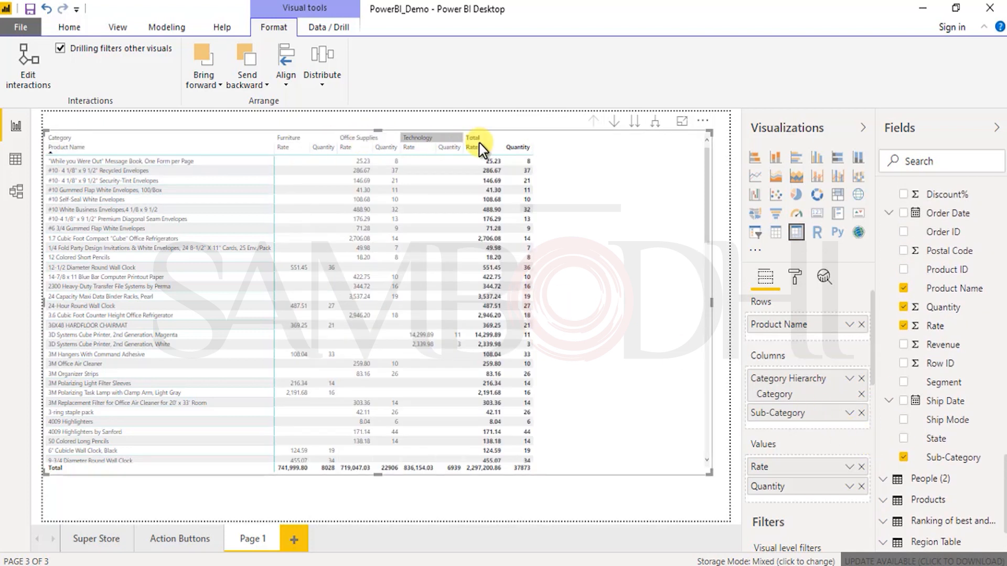
left_click(849, 413)
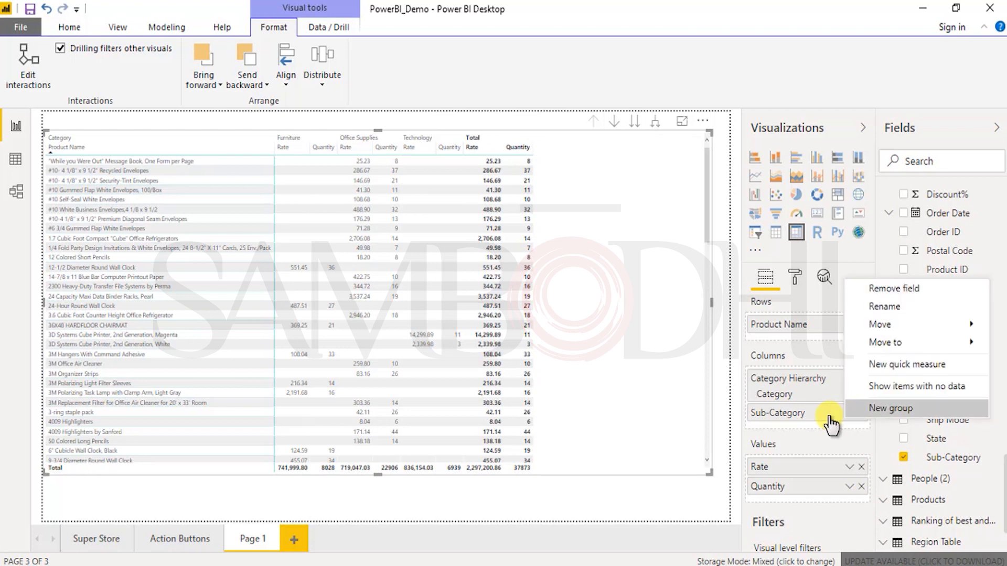
left_click_drag(818, 412, 820, 387)
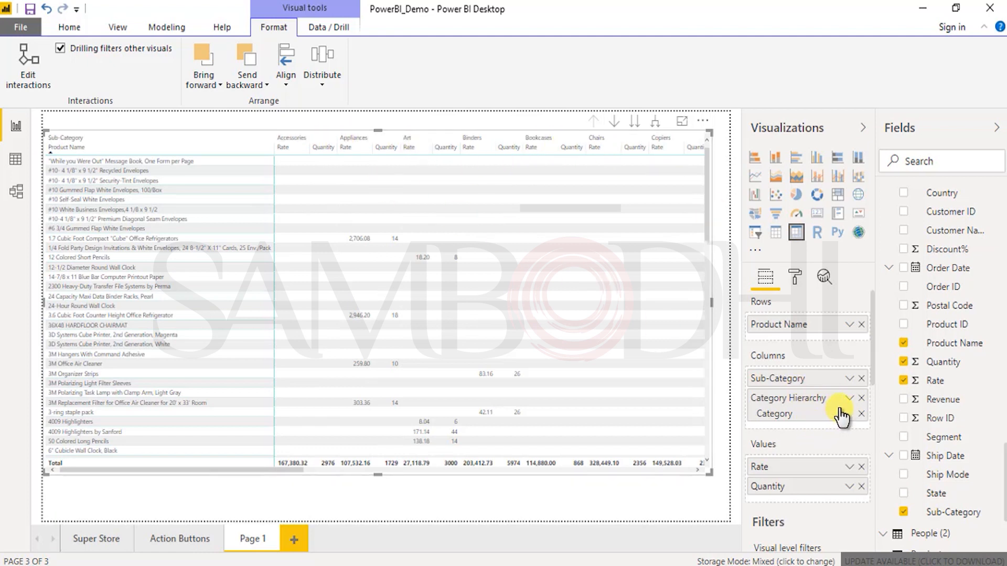
left_click_drag(820, 387, 850, 433)
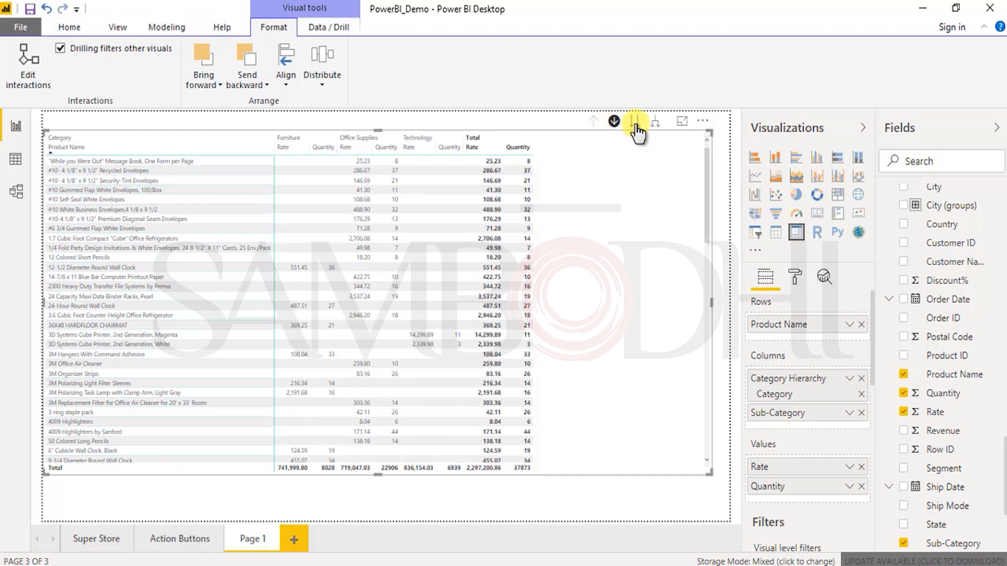
left_click(636, 126)
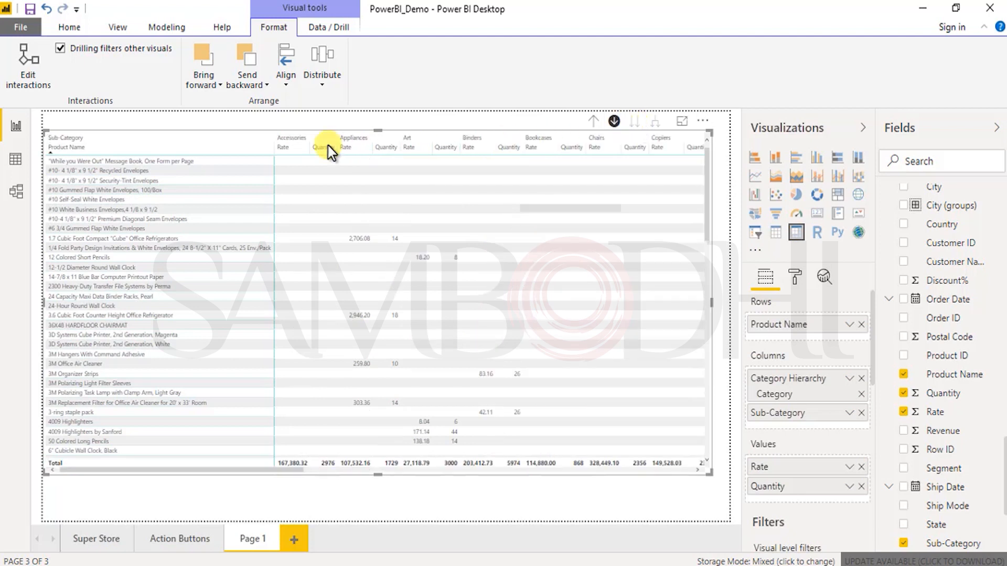
Step: Drill the matrix columns up to Category, expand them to include Sub-Category, and return to the Category level
left_click(594, 124)
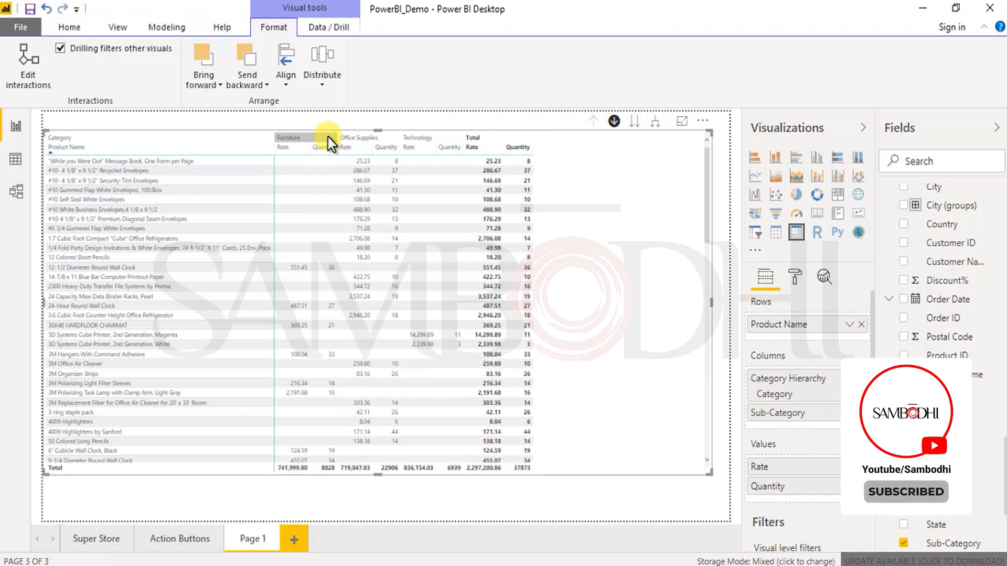
left_click(655, 126)
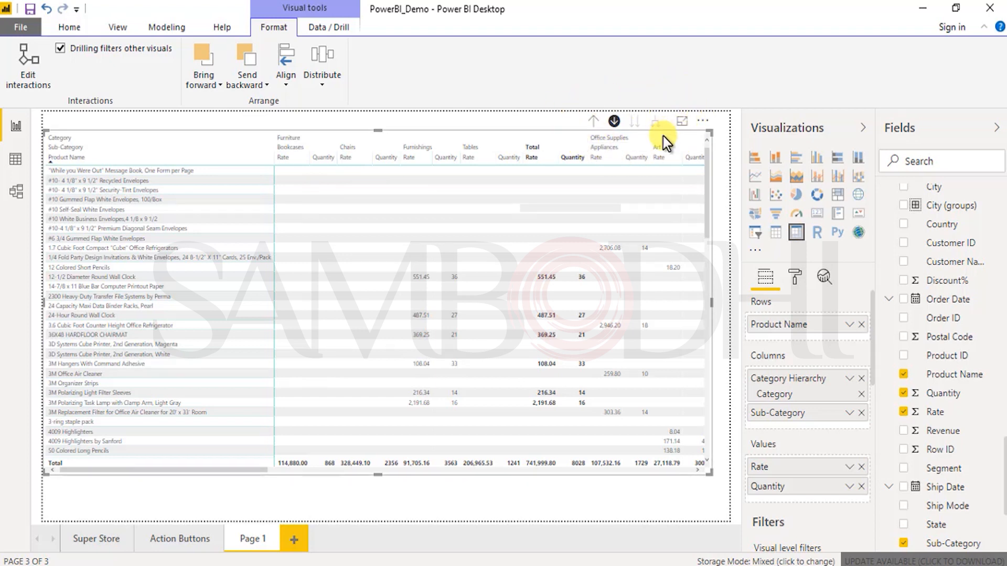
left_click(615, 123)
left_click(595, 123)
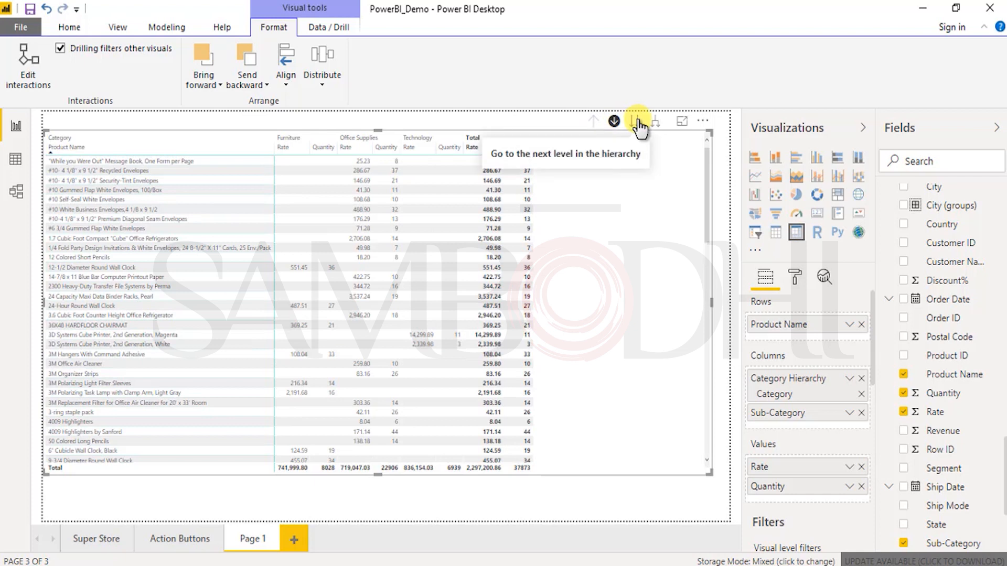
Step: View the matrix columns by Sub-Category alone, then drill back up to Category
left_click(637, 123)
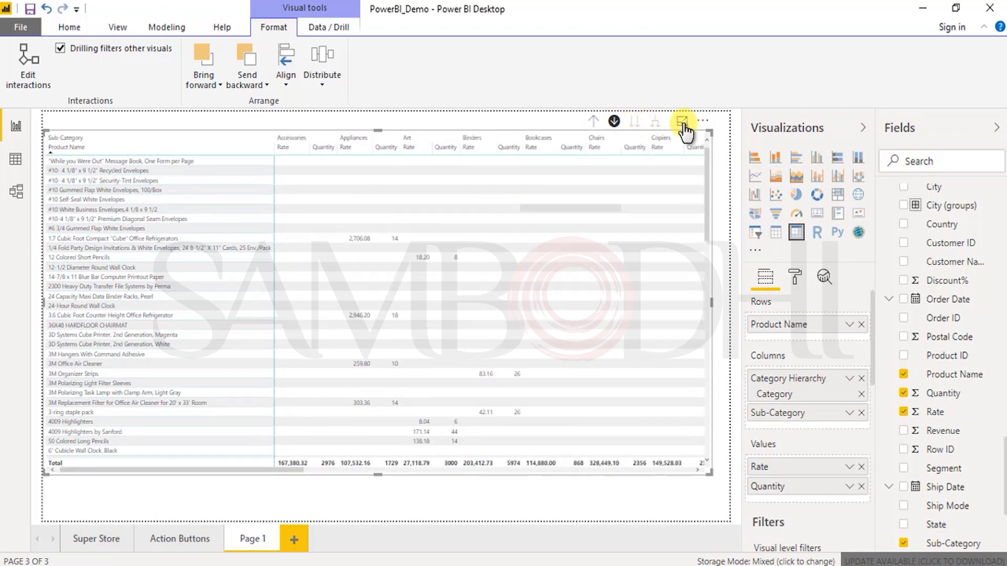
left_click(637, 129)
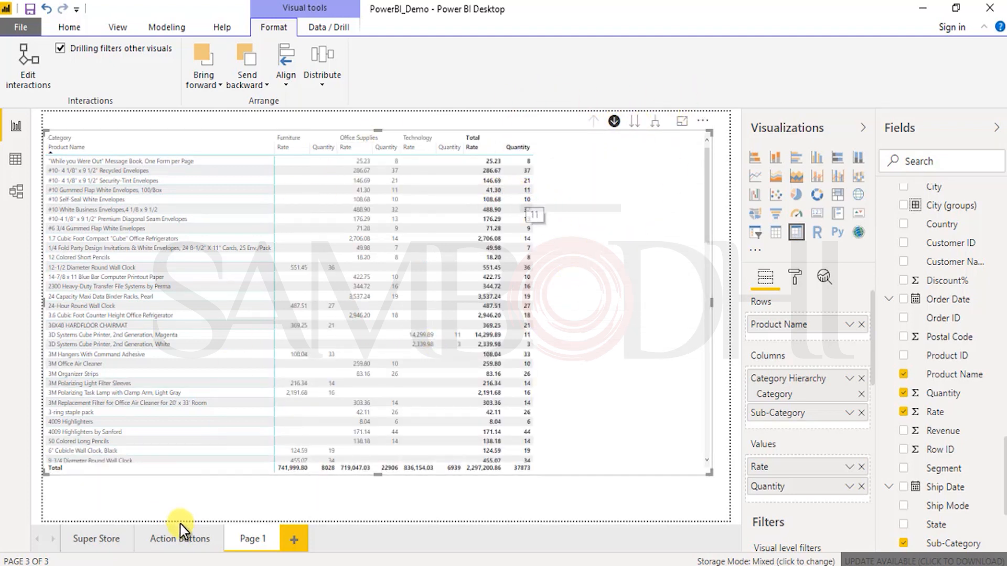
Step: Show the data behind the donut chart on the Action Buttons page and briefly highlight its Central column
left_click(195, 537)
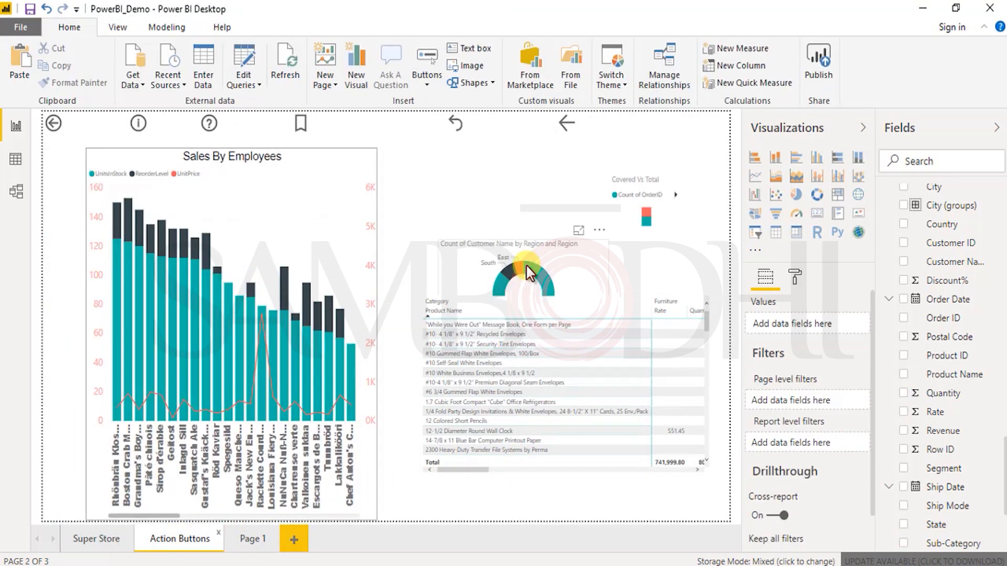
left_click(606, 311)
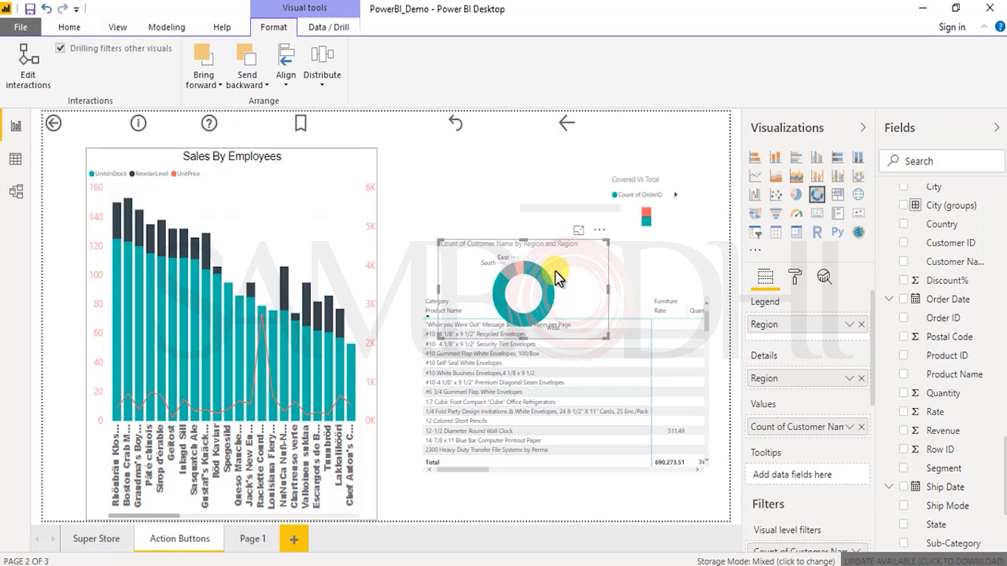
left_click(598, 230)
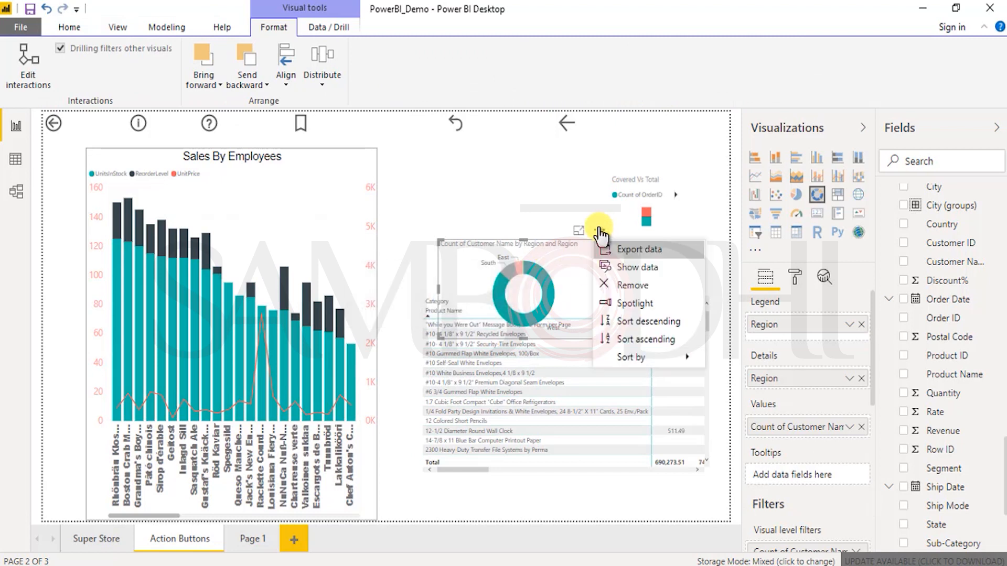
left_click(619, 267)
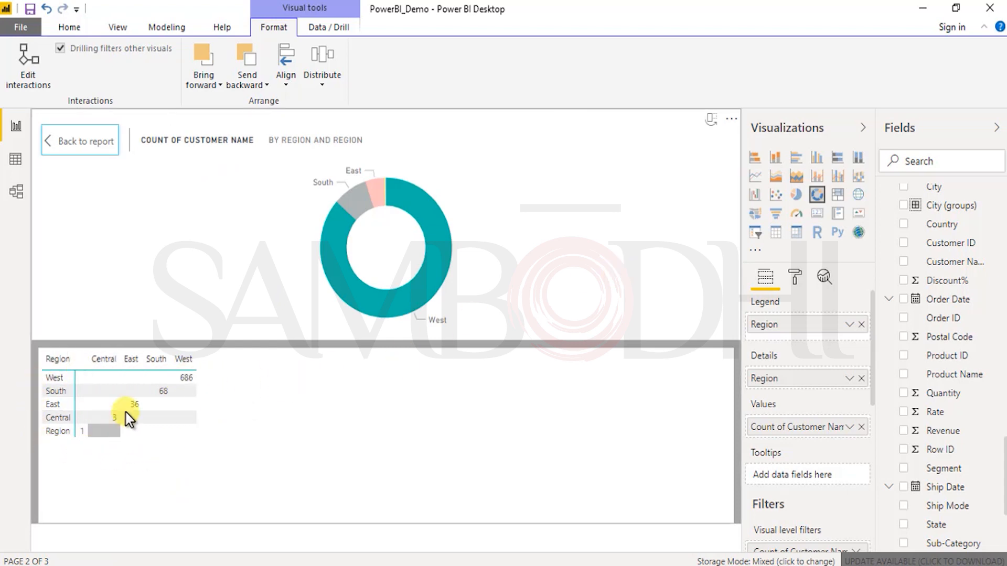
left_click(103, 361)
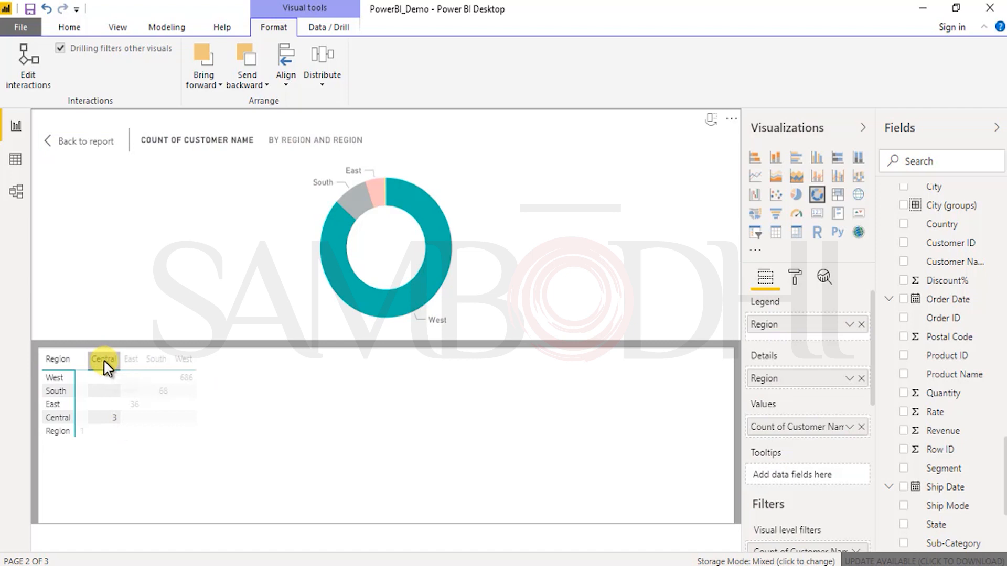
left_click(489, 457)
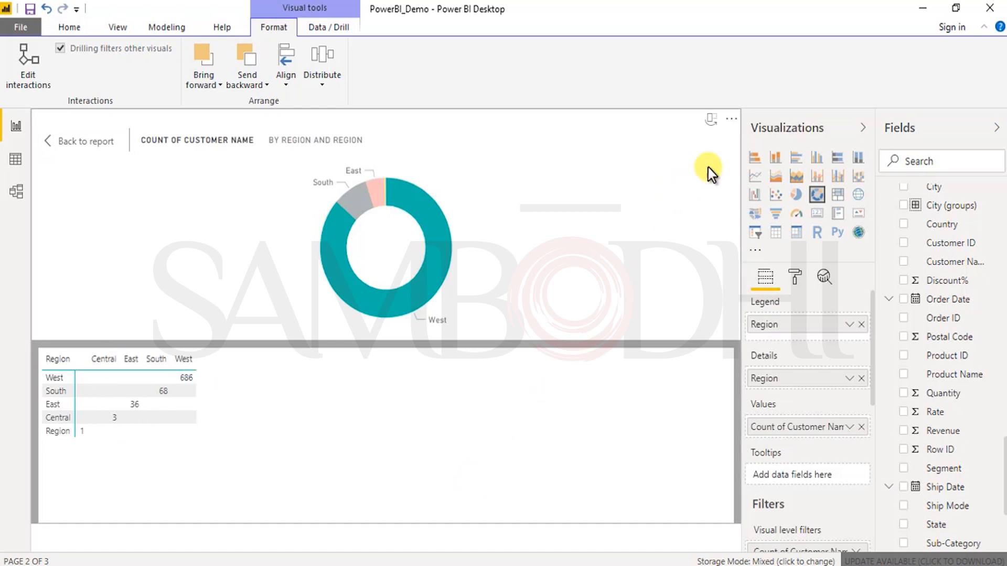
Step: Check which file types the donut chart's data can be exported to and leave without saving
left_click(733, 119)
left_click(756, 135)
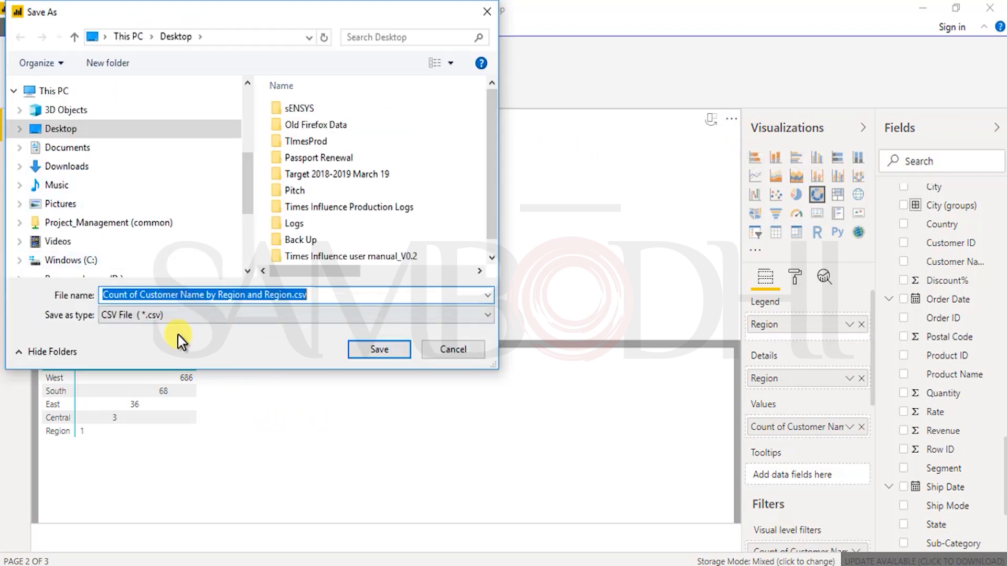
left_click(191, 314)
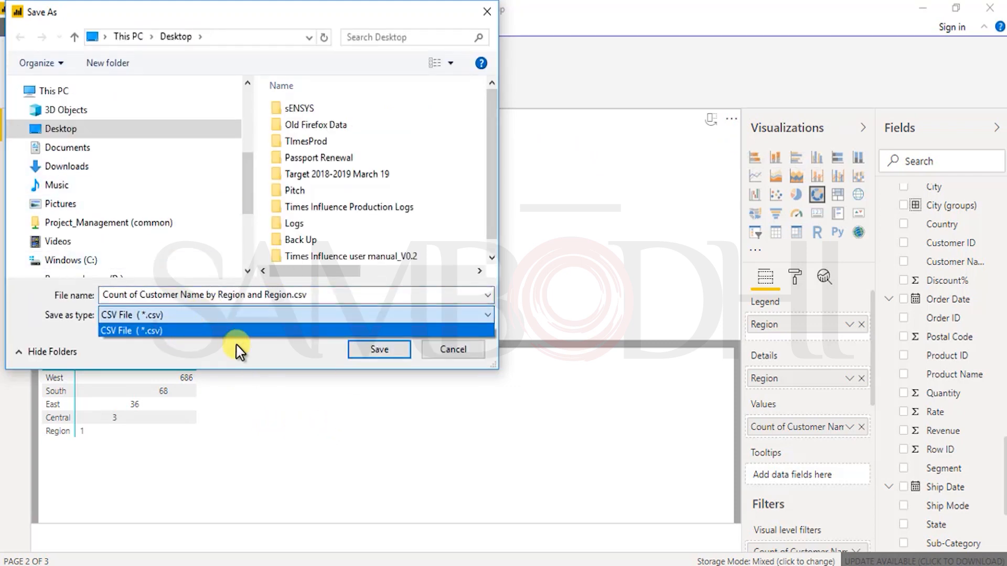
left_click(445, 347)
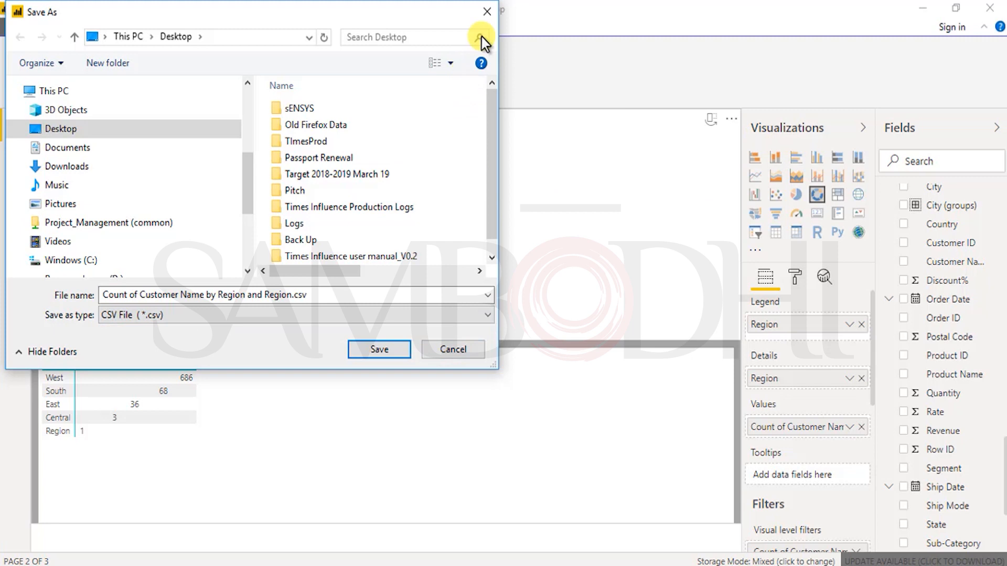
left_click(487, 11)
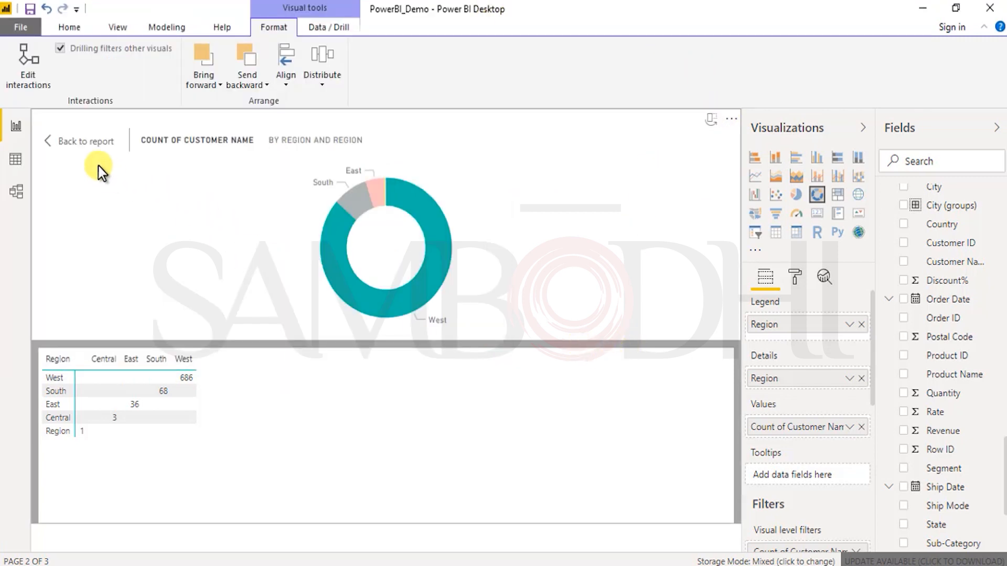
Step: Leave the donut chart's data view and return to the matrix on Page 1
left_click(63, 146)
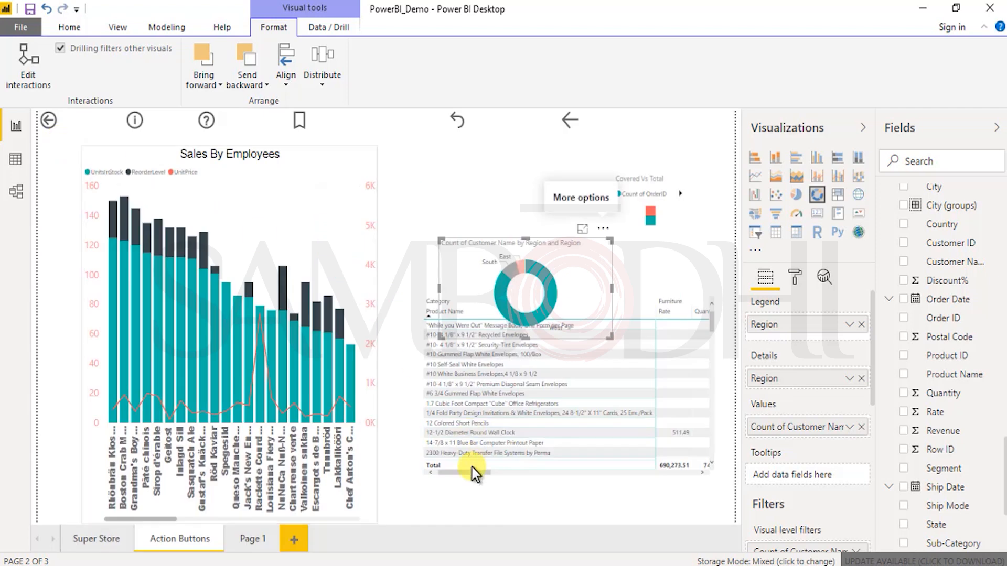
left_click(248, 539)
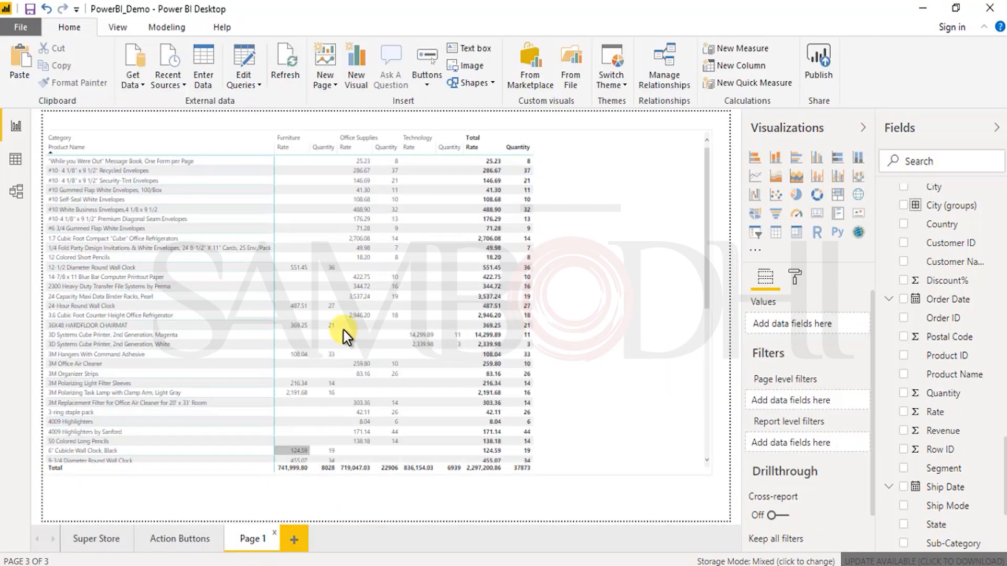
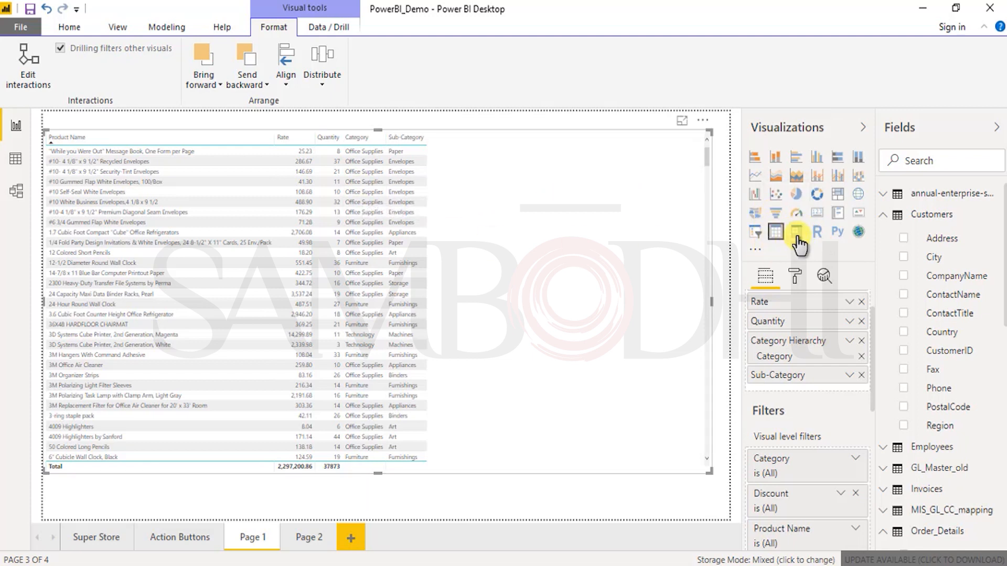
Step: View the customer-count donut chart on the Action Buttons page as a pie chart and change it back to a donut
left_click(187, 540)
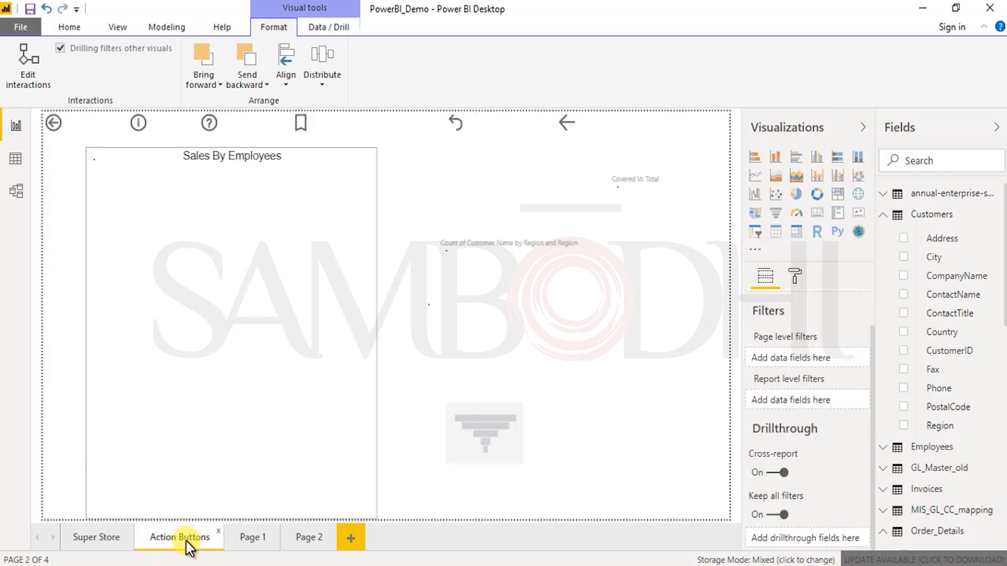
left_click(519, 273)
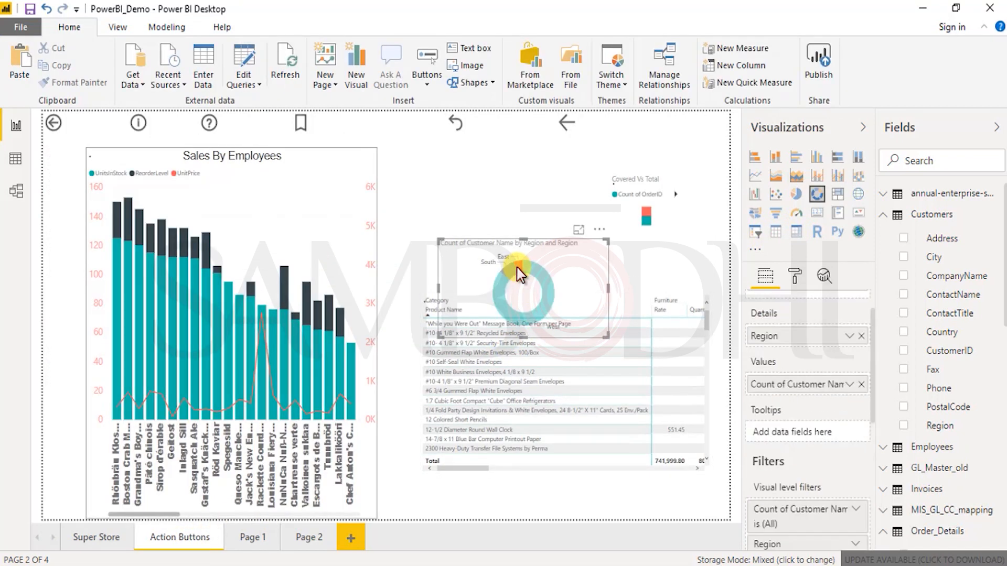
left_click(795, 199)
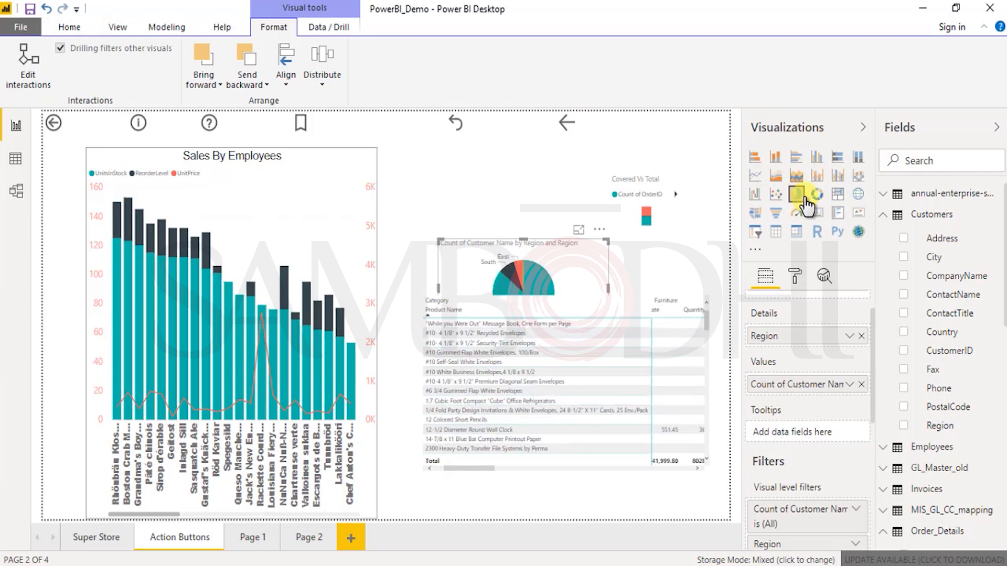
left_click(815, 198)
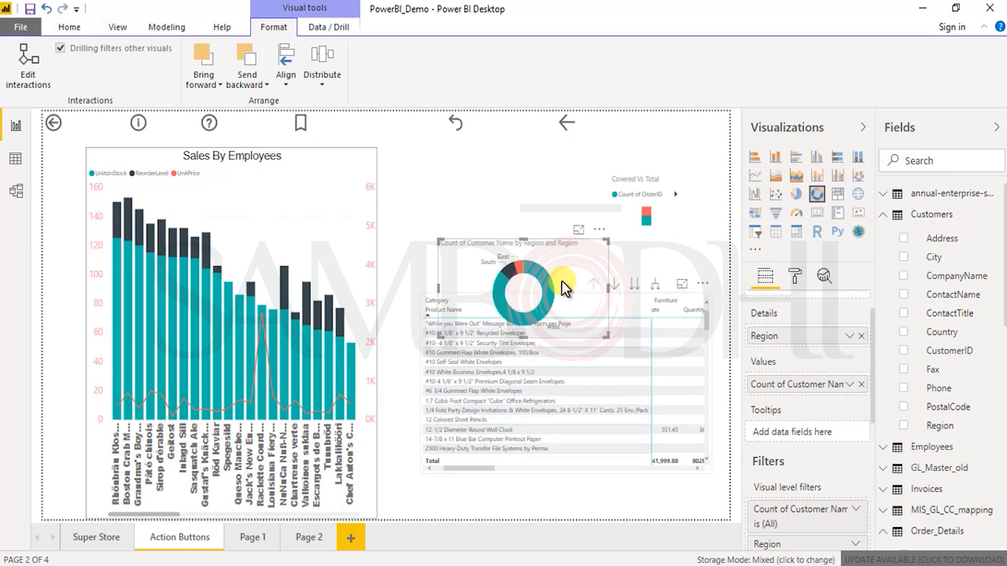
left_click(819, 215)
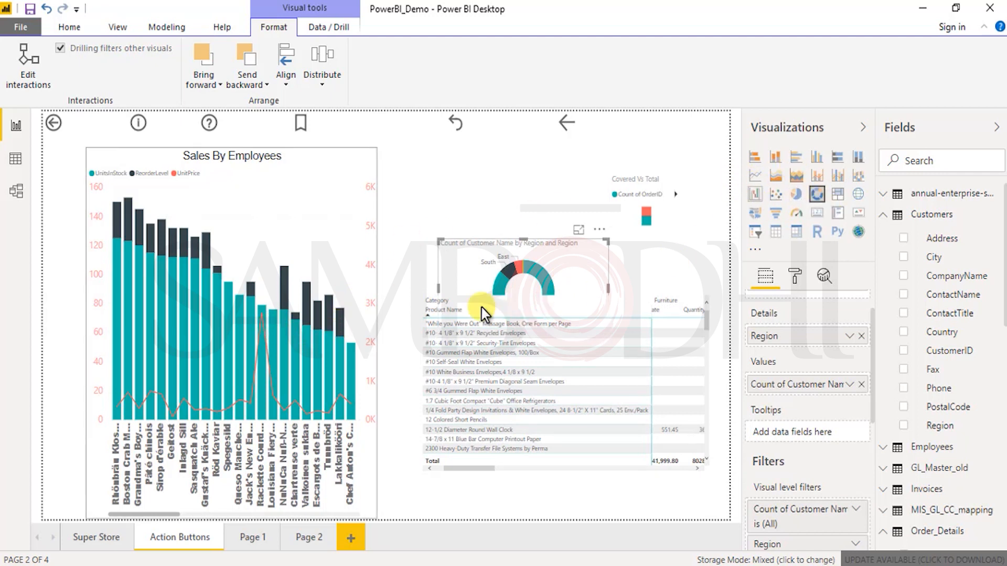
Step: Convert the Sales By Employees combo chart to a line chart and return to the table on Page 1
left_click(274, 241)
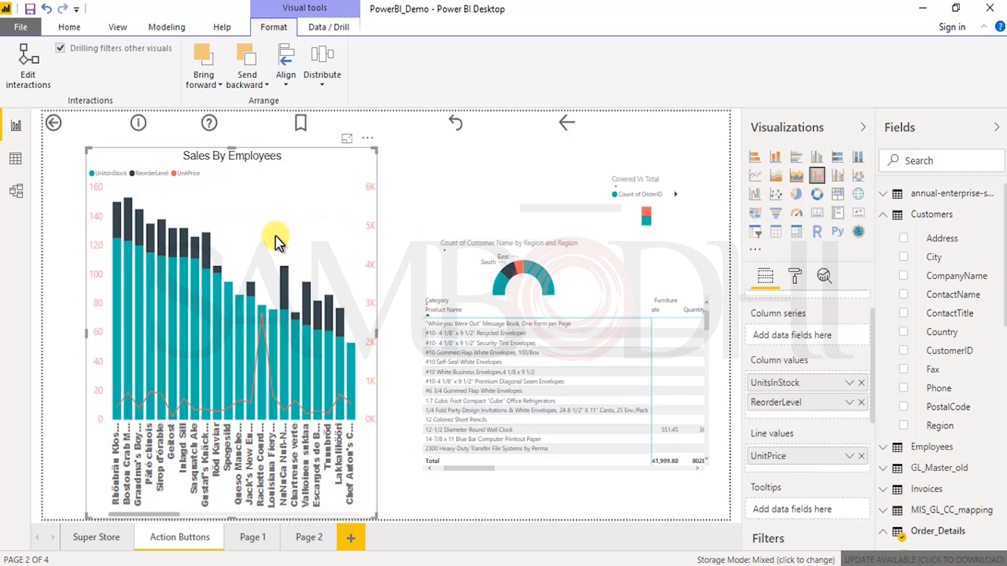
left_click(752, 181)
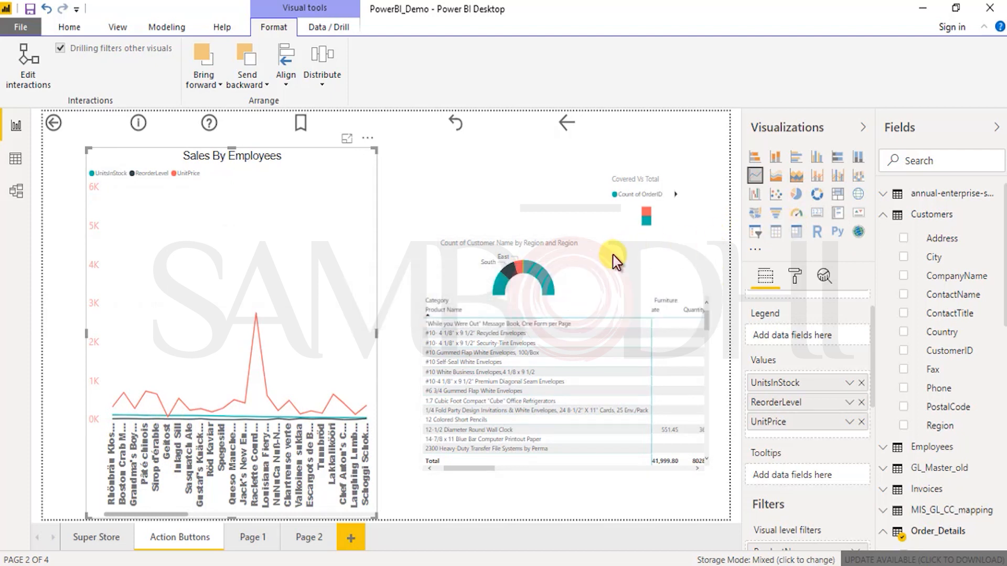
left_click(247, 538)
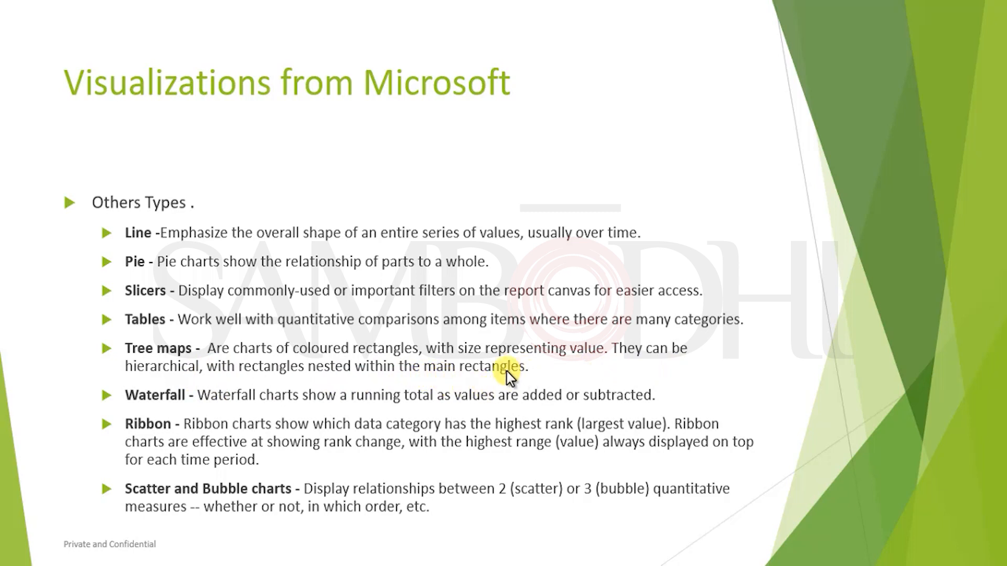
key("alt+Tab")
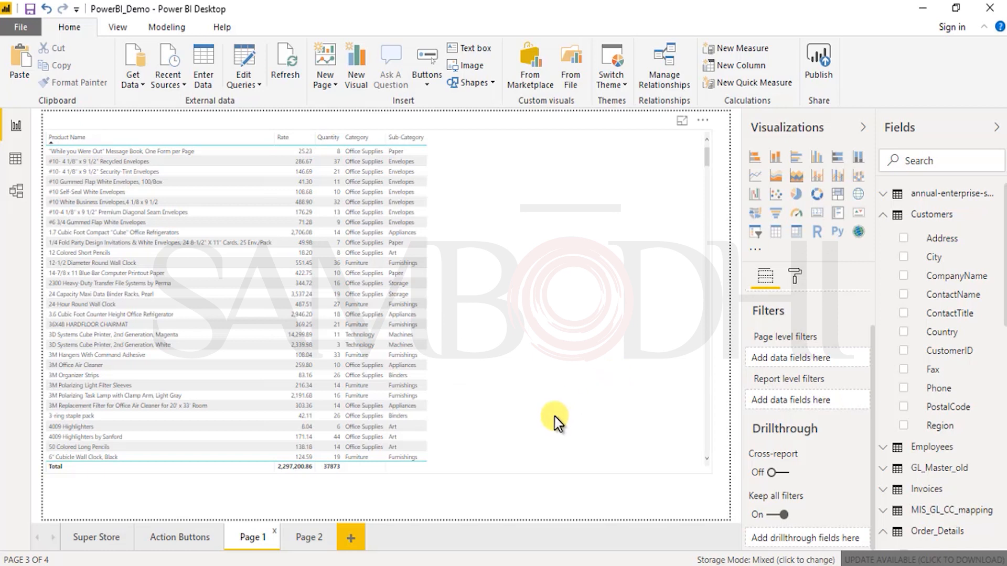
Step: View the Quantity by Country and City map on Page 2 as a filled map and restore it to a bubble map
left_click(307, 537)
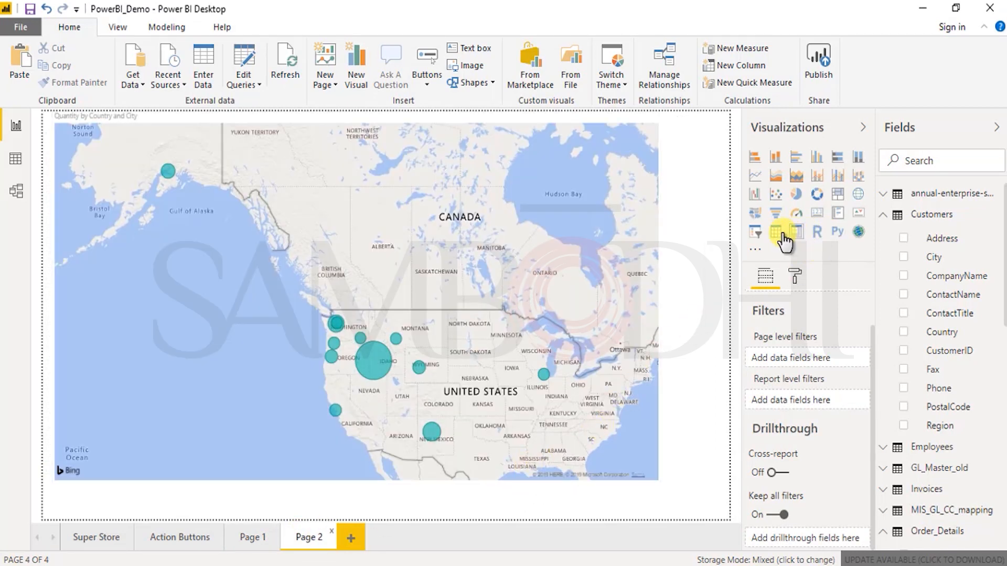
left_click(755, 214)
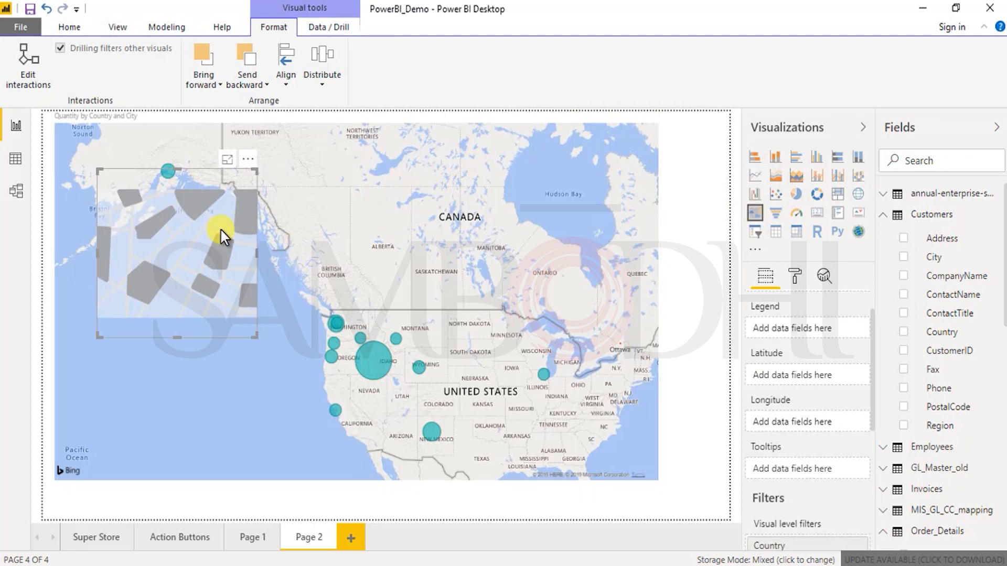
key("Delete")
left_click(517, 198)
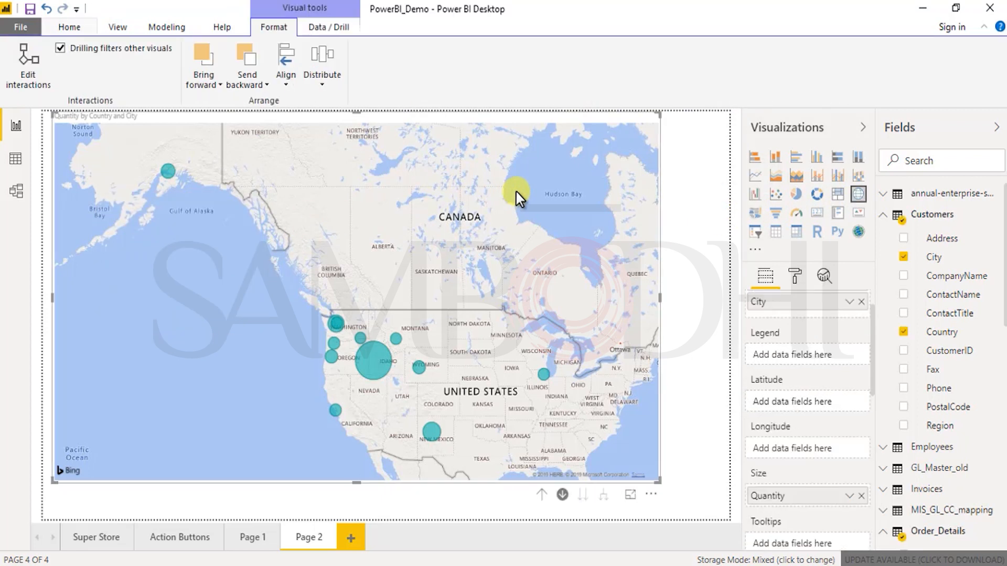
left_click(755, 214)
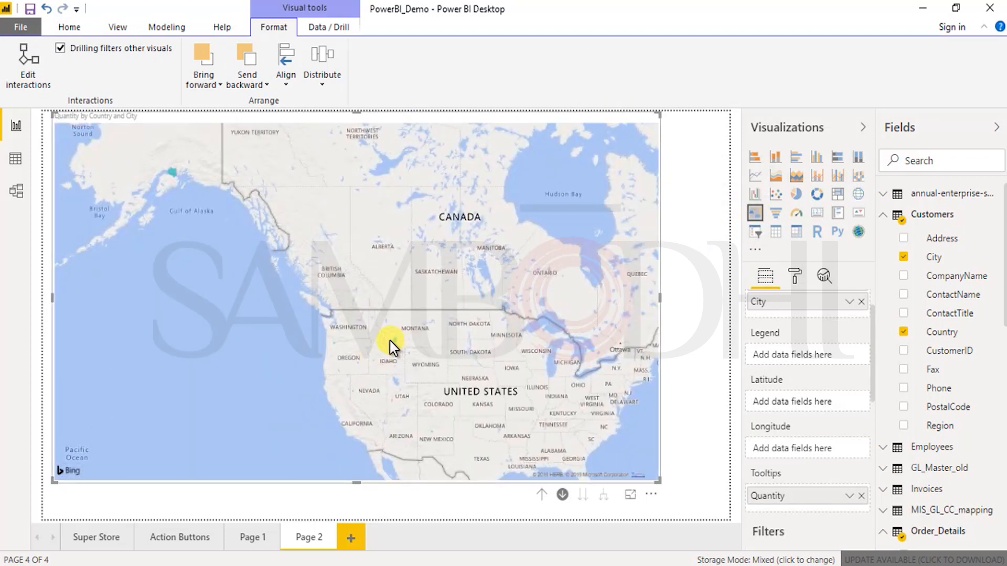
left_click(855, 195)
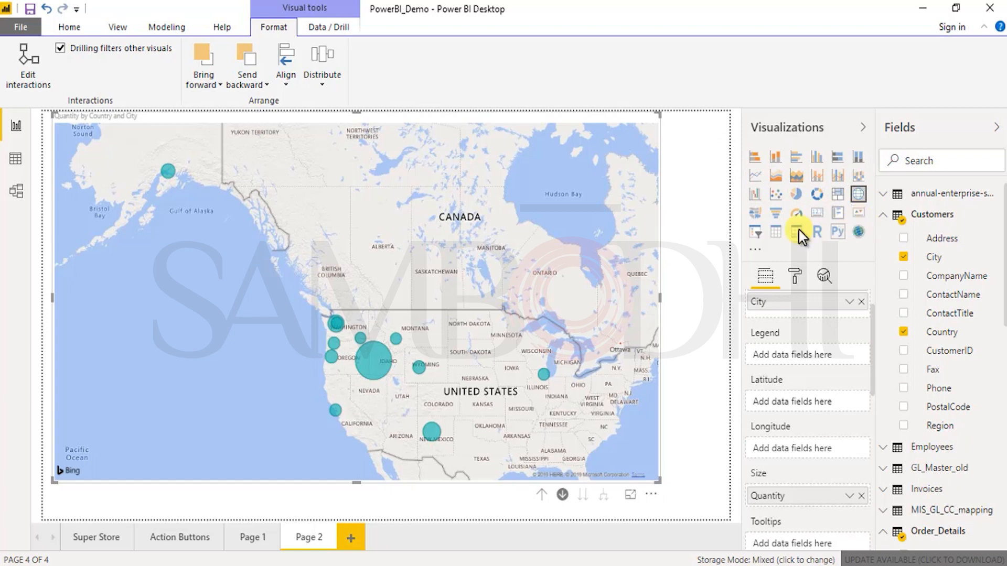
Step: Check the import options for custom visuals and consult the Visualizations from Microsoft slide before returning to the report
key("alt+Tab")
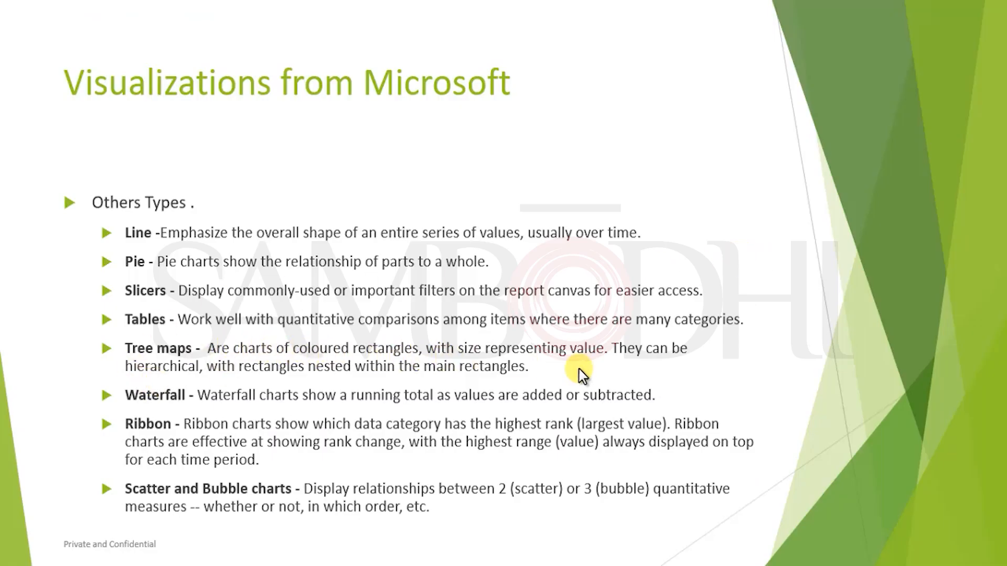
key("alt+Tab")
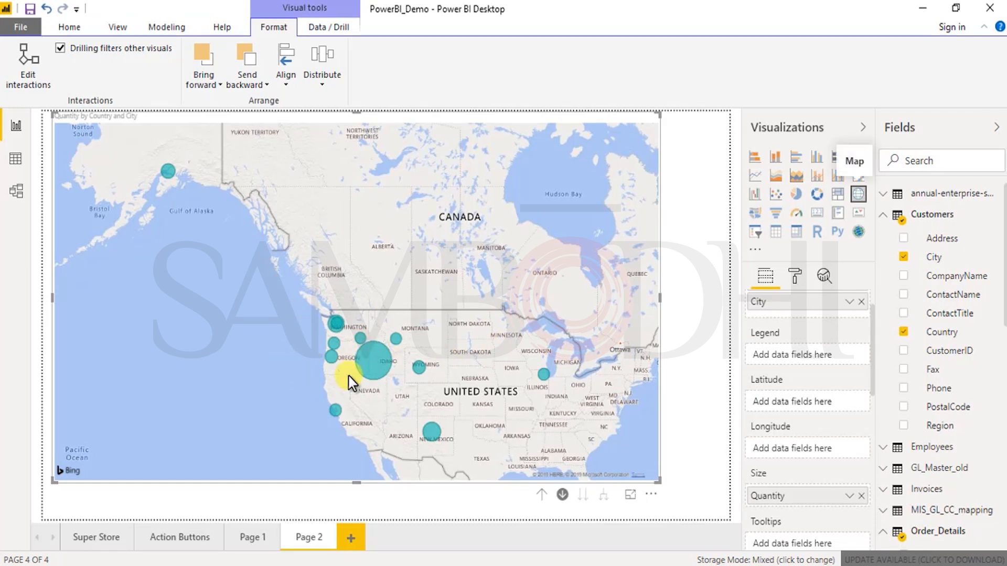
left_click(759, 249)
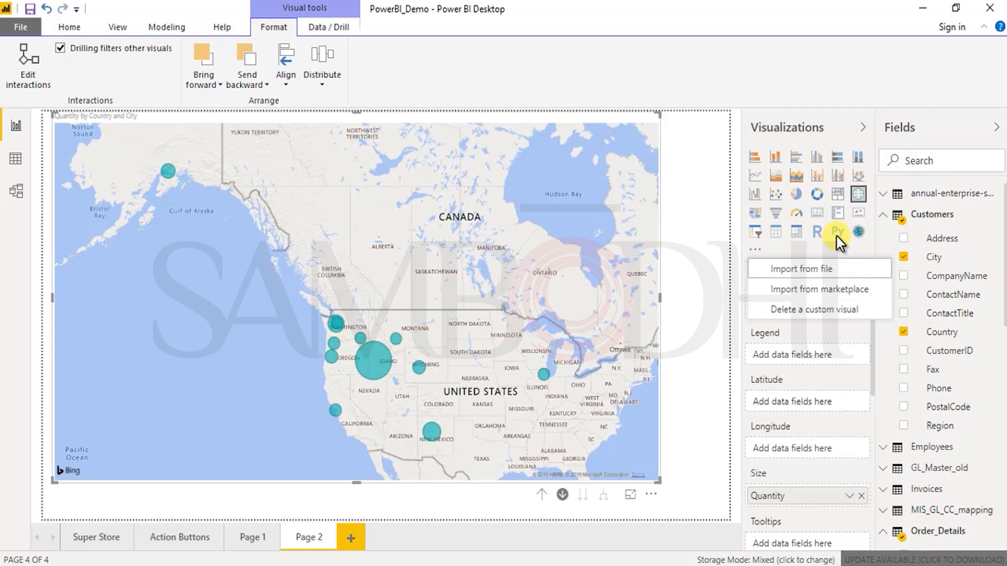
left_click(822, 236)
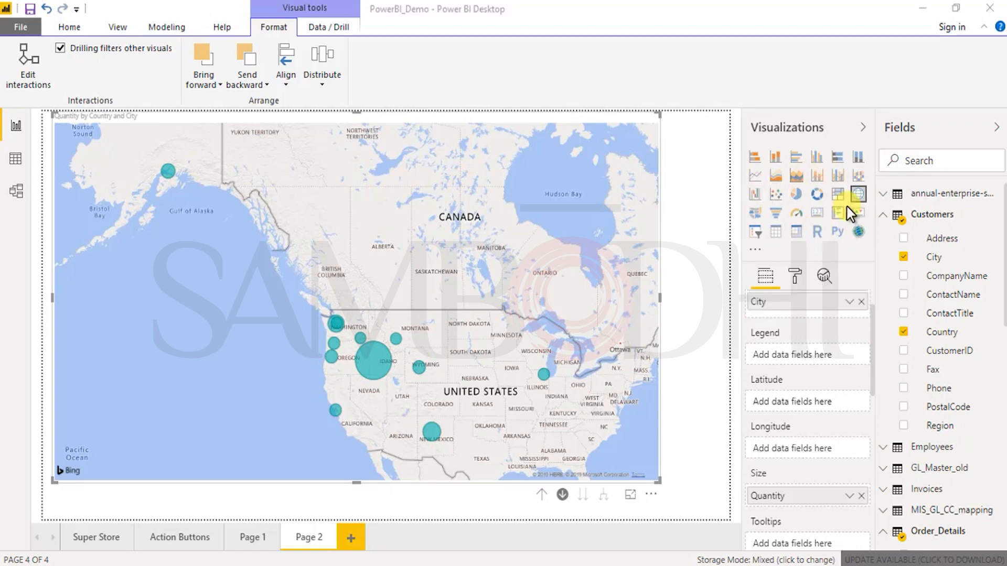
key("alt+Tab")
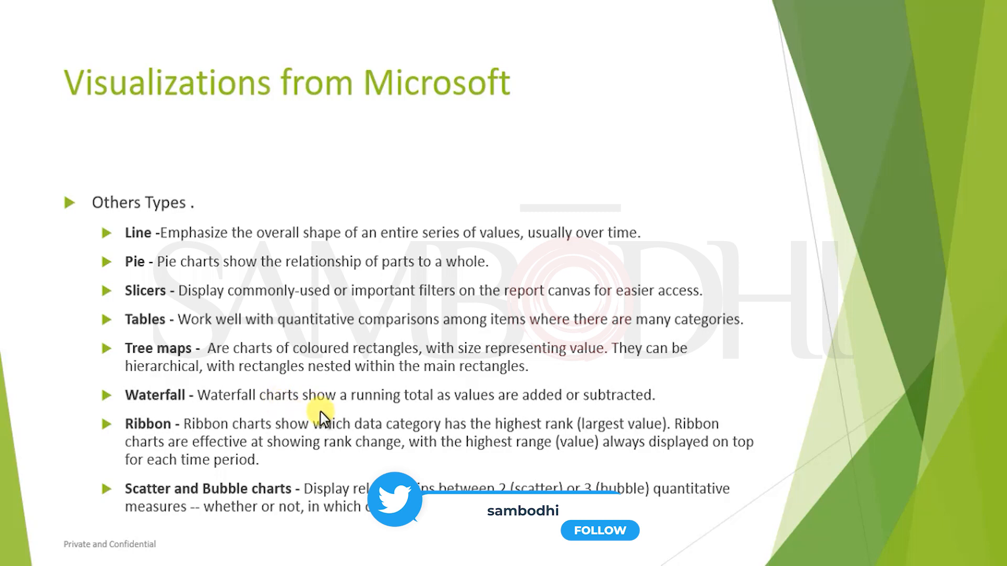
key("alt+Tab")
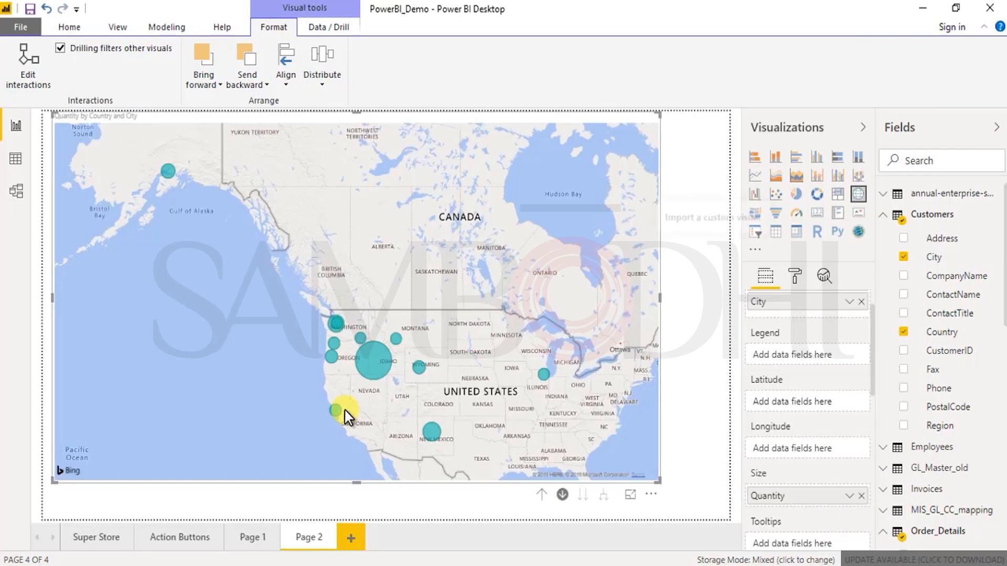
Step: Add a new report page and place an empty waterfall chart on it
left_click(353, 536)
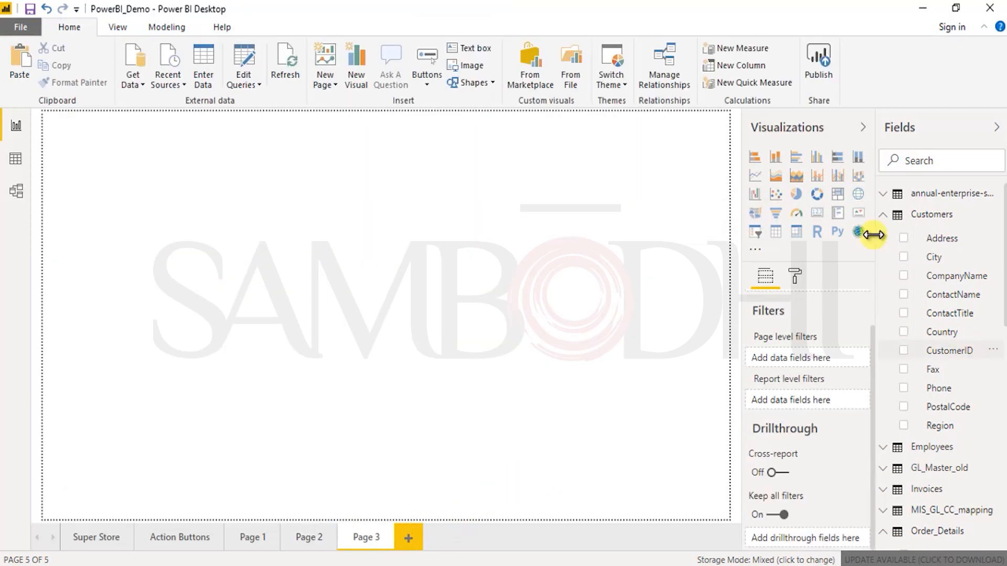
left_click(883, 216)
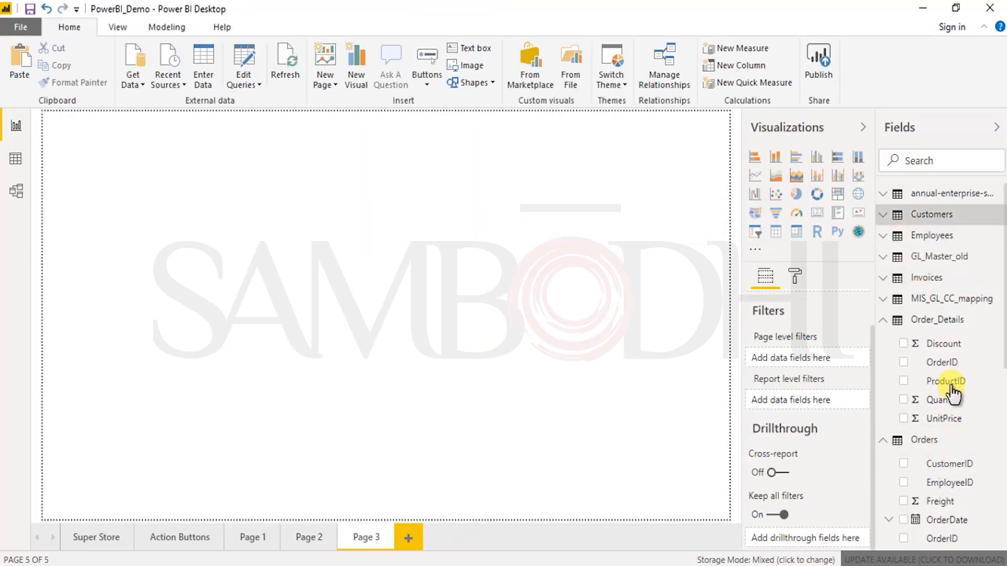
scroll(969, 393, "down", 3)
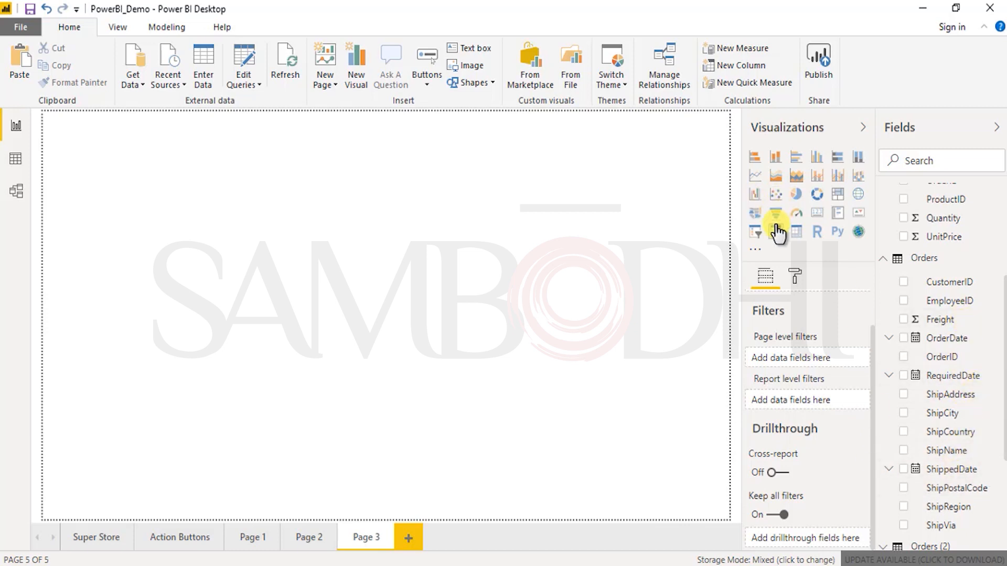
left_click(758, 197)
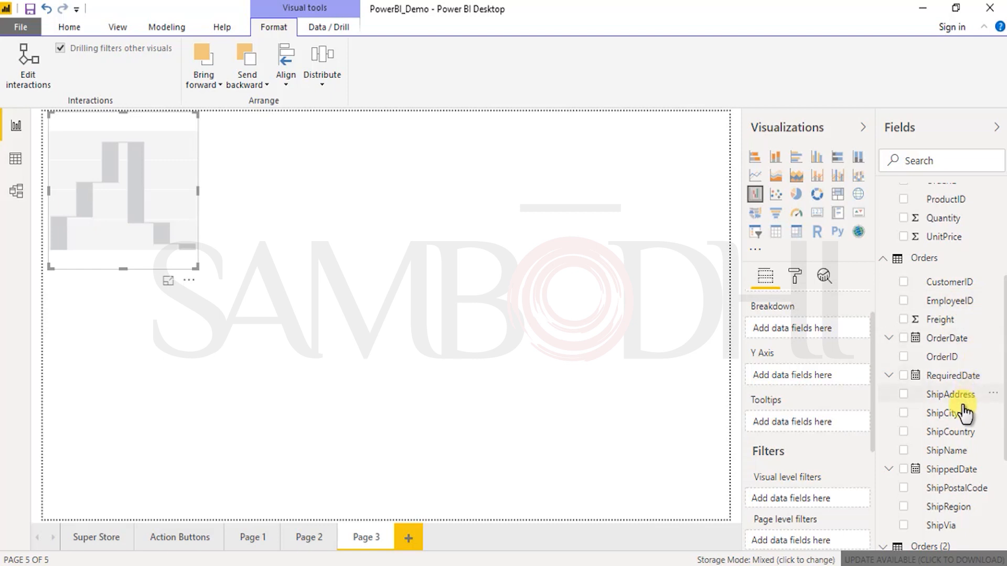
Step: Add the Quantity field from Order_Details as the waterfall chart's Breakdown
scroll(948, 456, "down", 3)
scroll(950, 457, "up", 3)
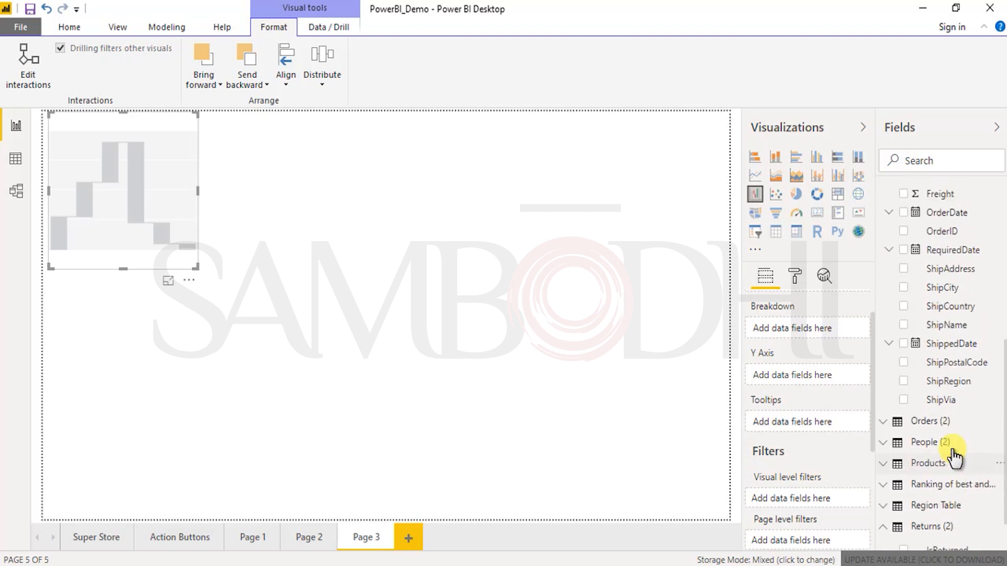
left_click(884, 264)
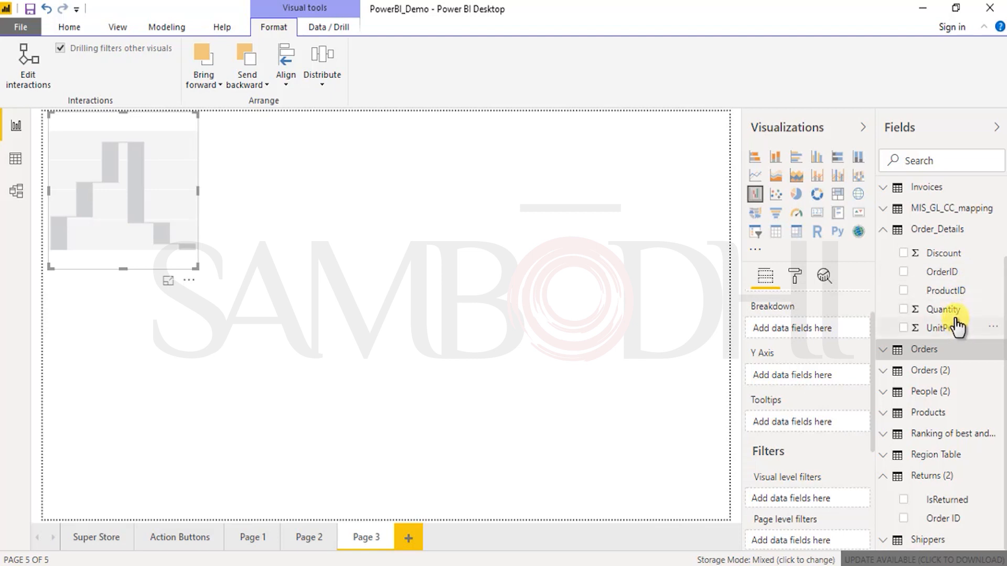
left_click_drag(933, 311, 868, 335)
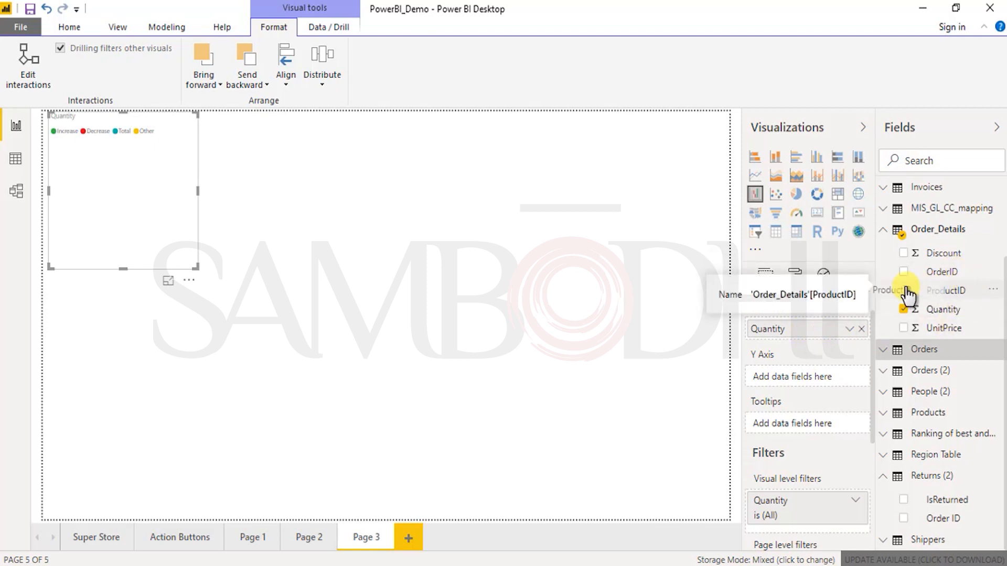
Step: Add the ProductName field from Products to the waterfall chart's Y Axis
scroll(967, 276, "up", 1)
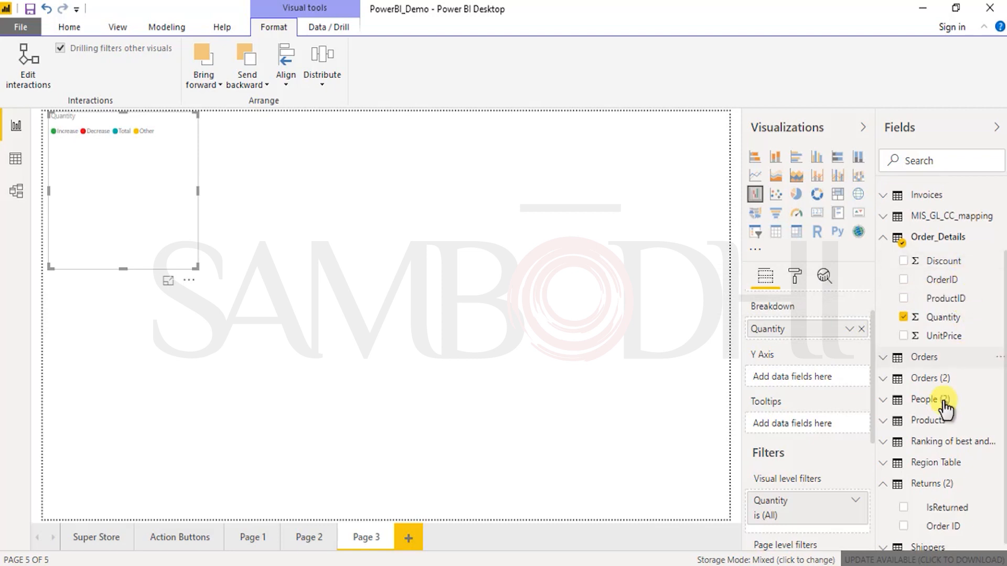
scroll(936, 446, "down", 1)
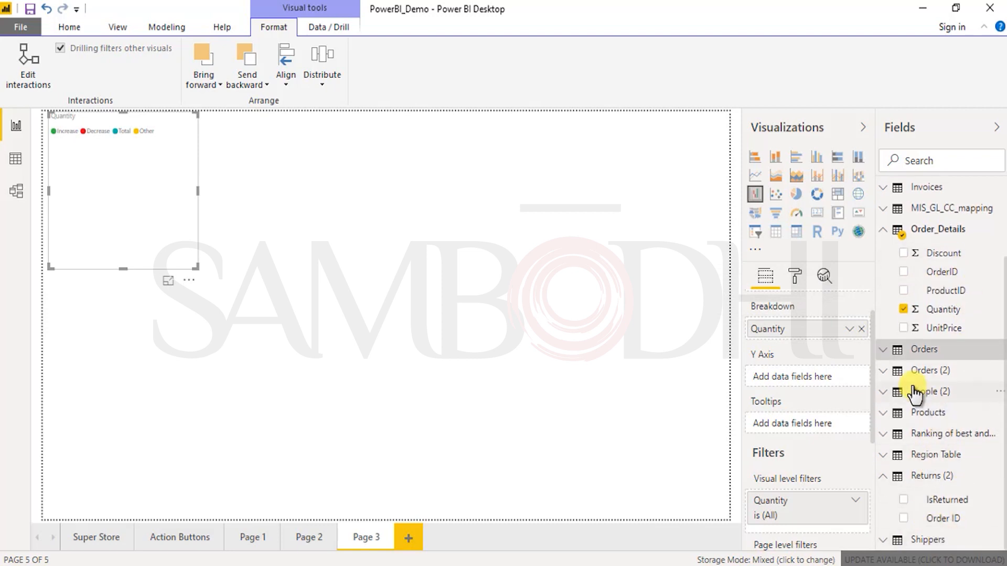
left_click(928, 413)
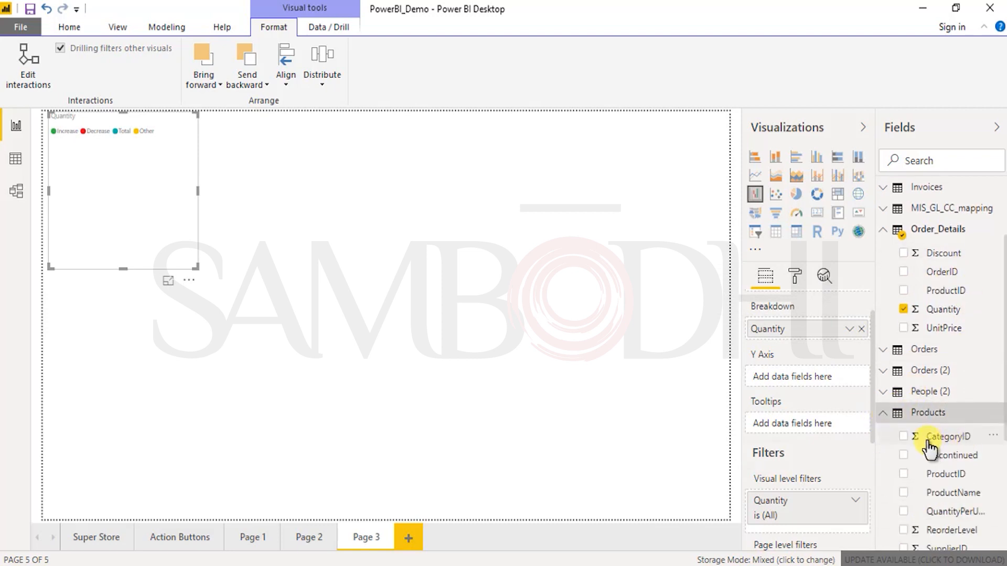
scroll(963, 472, "down", 5)
left_click_drag(878, 316, 857, 380)
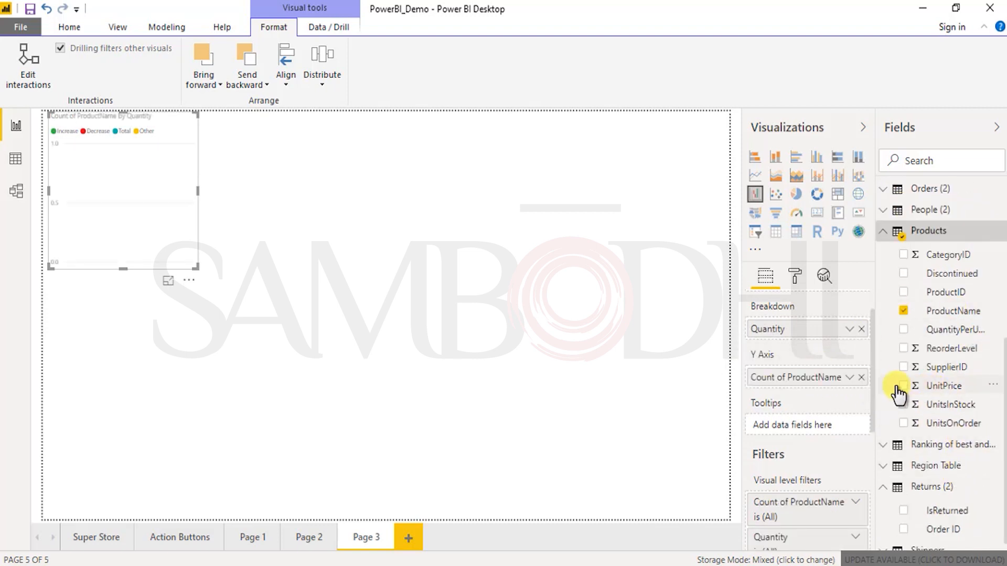
Step: Swap the waterfall chart's fields so that ProductName is the Breakdown and Quantity is the Y Axis
left_click_drag(801, 343, 825, 427)
left_click_drag(779, 378, 785, 333)
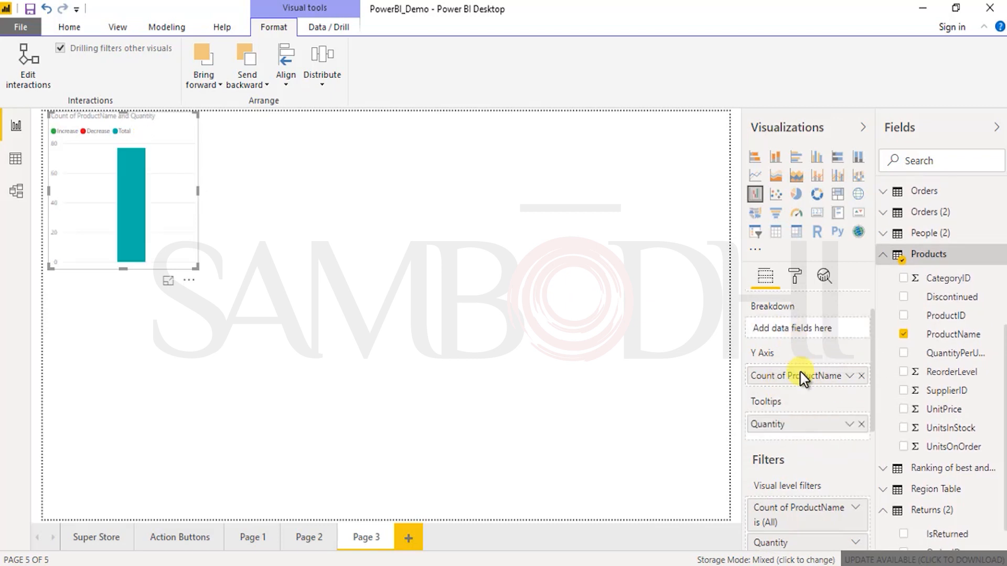
left_click_drag(816, 425, 846, 395)
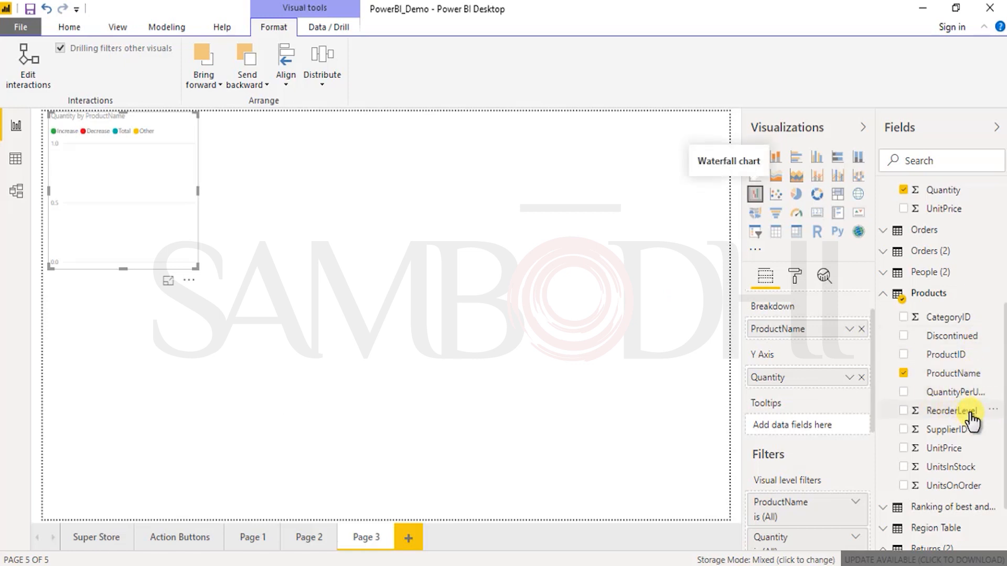
Step: Replace Quantity with QuantityPerUnit on the waterfall chart's Y Axis and remove ProductName from its Breakdown
left_click_drag(955, 399, 838, 392)
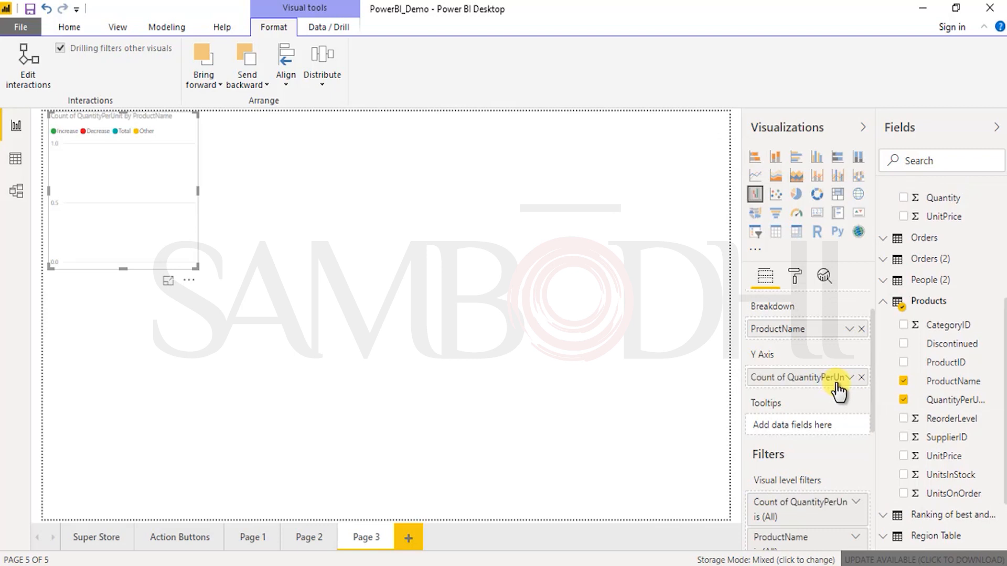
left_click(860, 329)
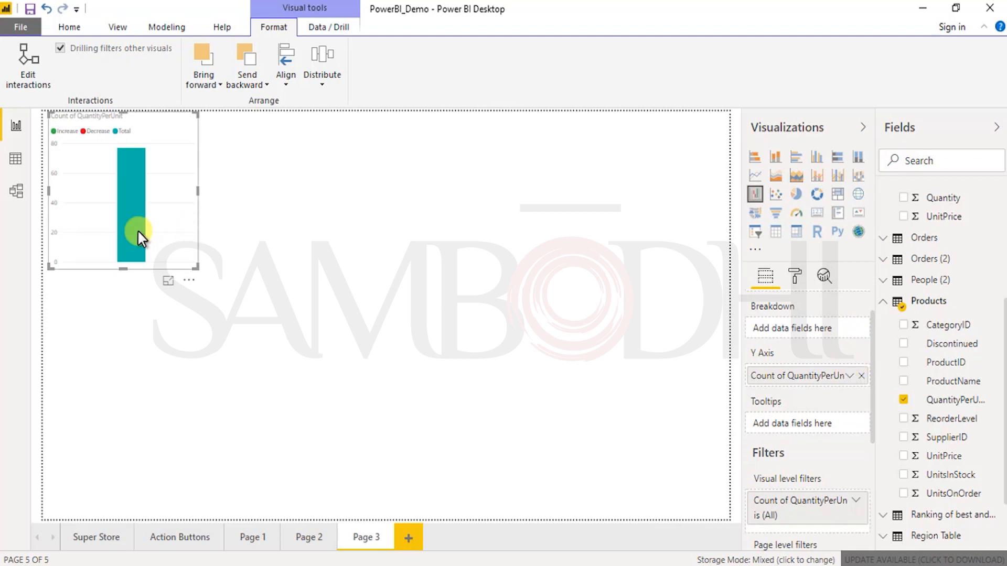
Step: Try the ReorderLevel field from Products as the waterfall chart's Breakdown and take it out again
mouse_move(139, 233)
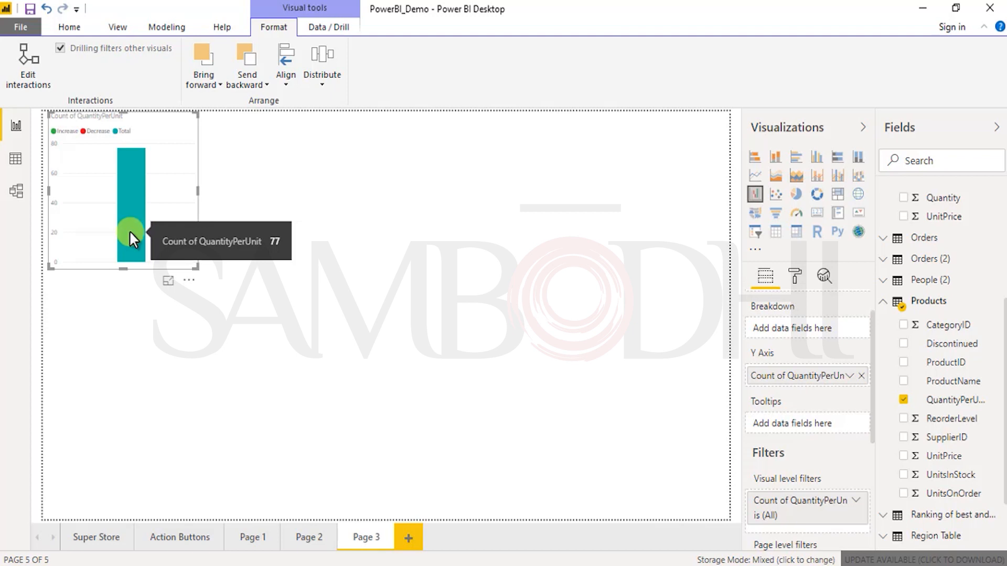
left_click_drag(948, 420, 845, 338)
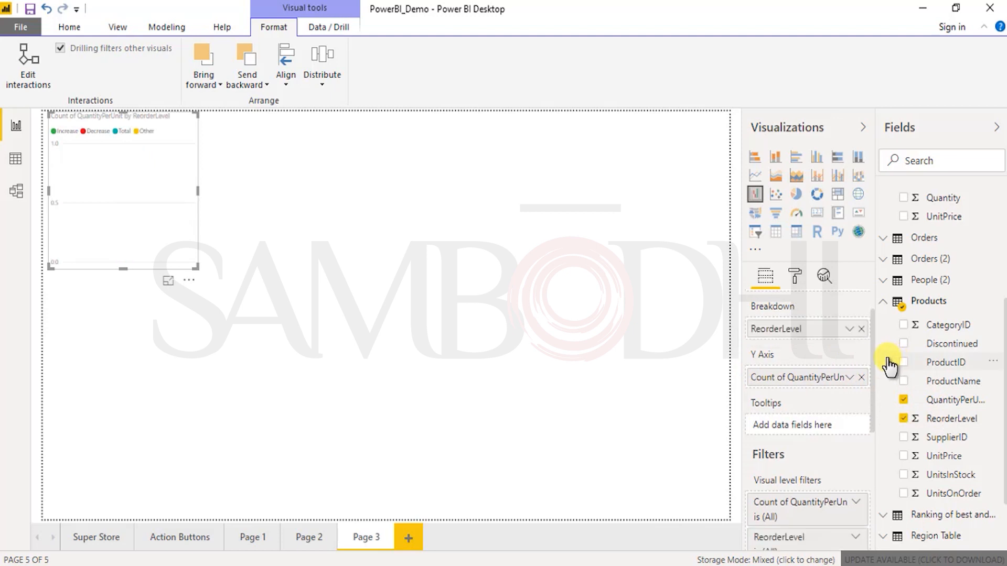
left_click(861, 329)
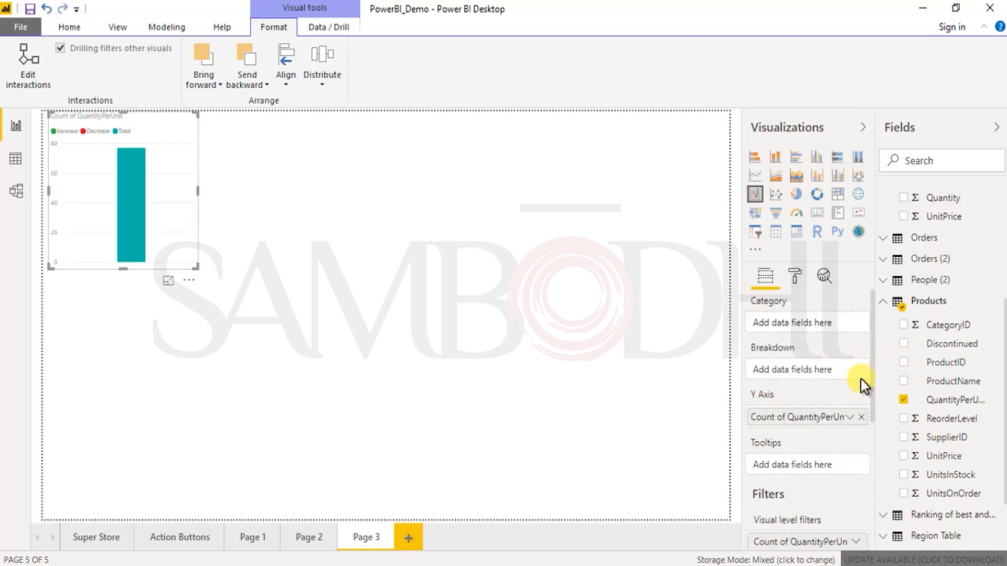
Step: Clear QuantityPerUnit from the Y Axis and create a new waterfall chart with OrderID from Order_Details as its Category
left_click(862, 417)
scroll(899, 252, "up", 4)
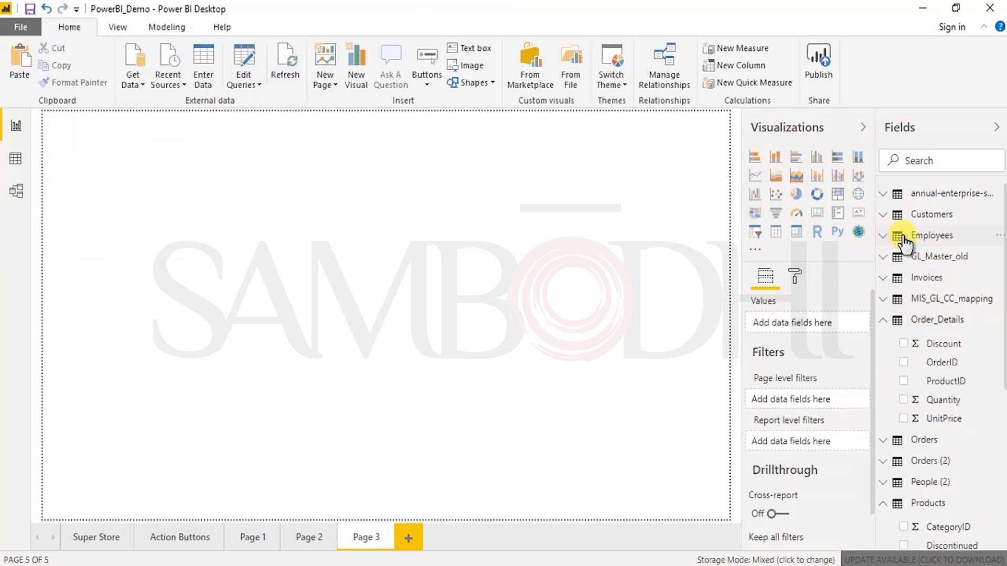
left_click(903, 240)
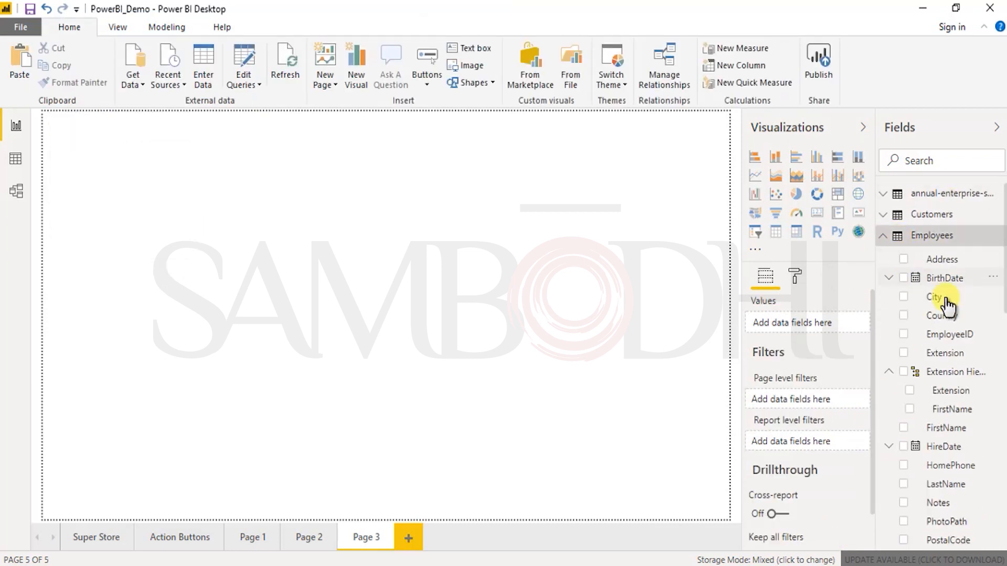
left_click(882, 237)
left_click_drag(951, 362, 829, 339)
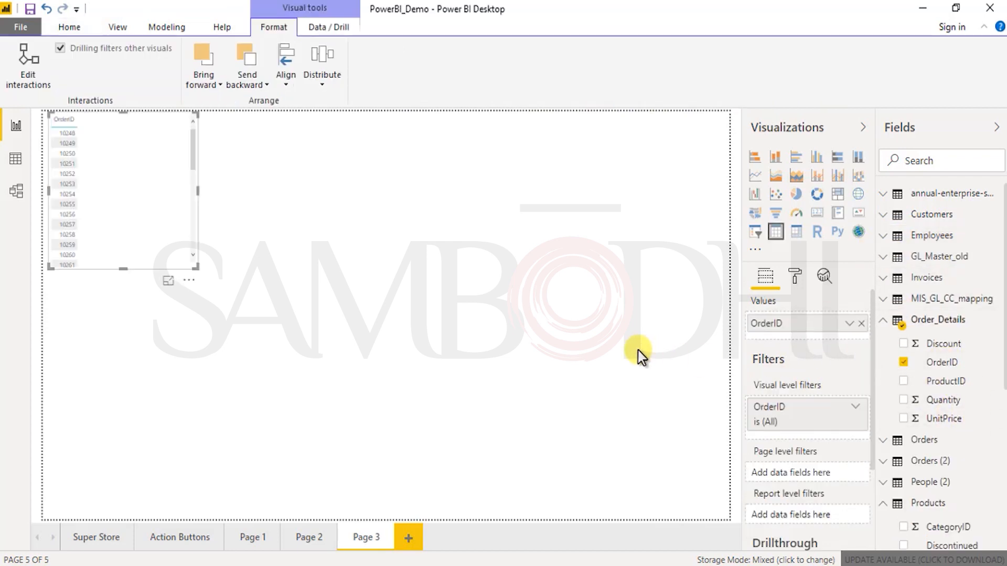
left_click(755, 194)
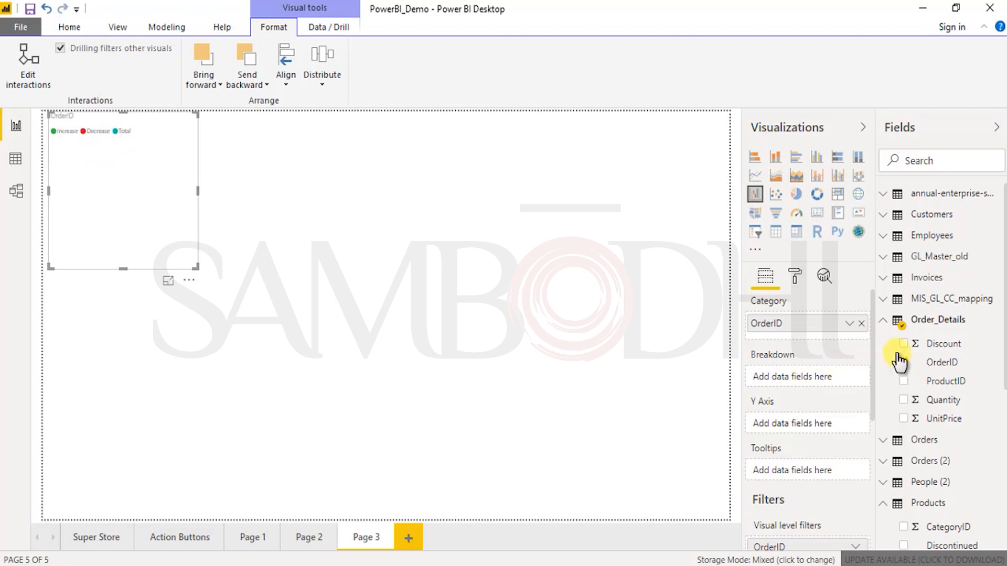
Step: Group ProductID under OrderID as a hierarchy in Order_Details, and try that hierarchy as the chart's Breakdown before removing it from there
mouse_move(951, 385)
left_mouse_down()
mouse_move(863, 387)
mouse_move(948, 376)
left_mouse_up()
left_click_drag(830, 391, 807, 385)
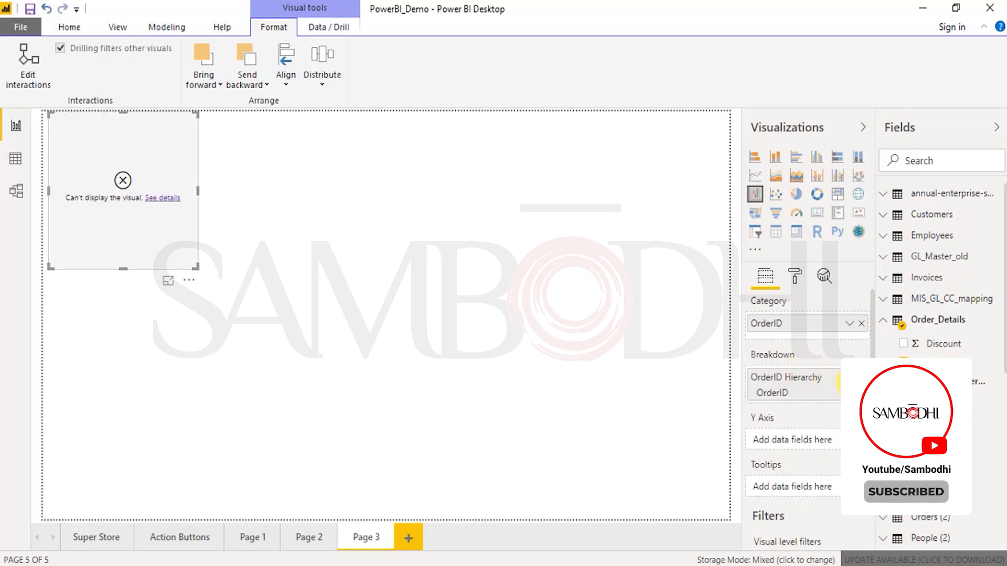
left_click(861, 377)
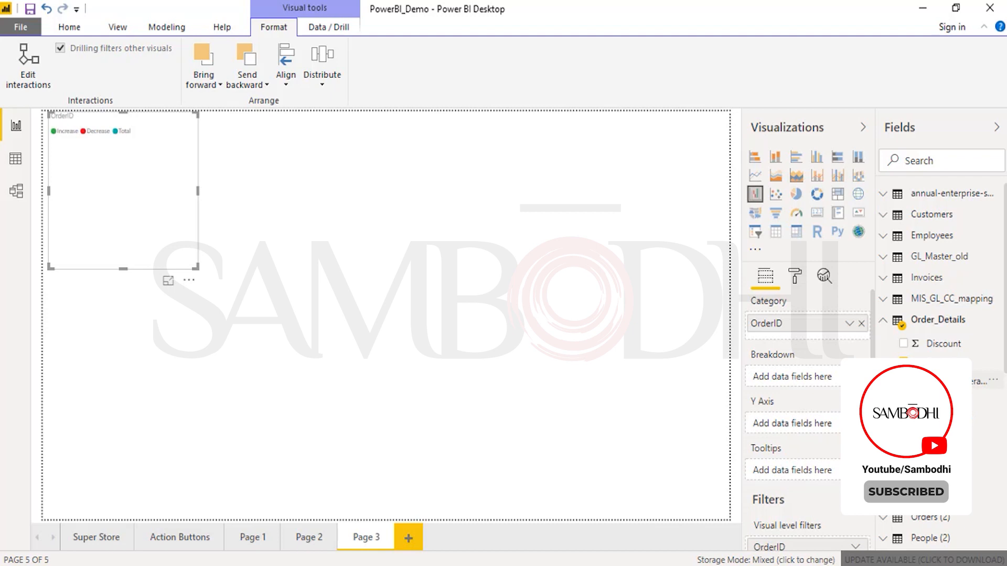
Step: Put Quantity from Order_Details on the waterfall chart's Y Axis and enlarge the chart to fill most of the page
left_click_drag(943, 456, 834, 387)
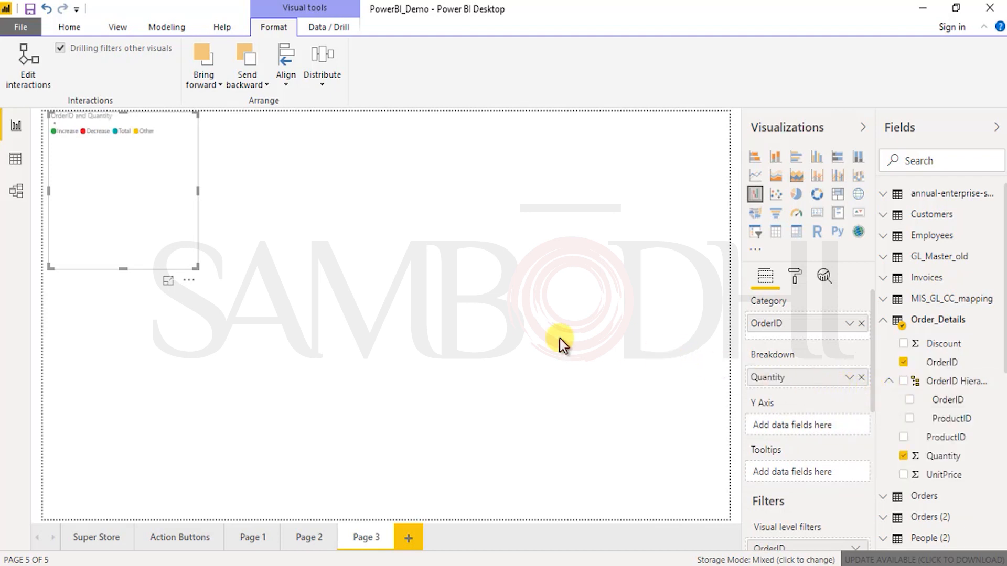
left_click_drag(196, 268, 359, 399)
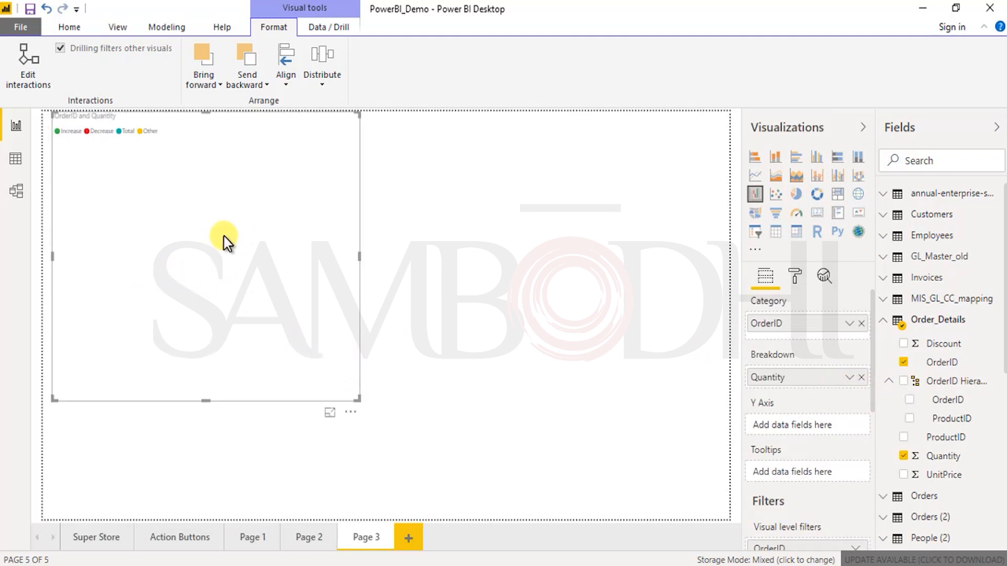
left_click_drag(811, 387, 849, 443)
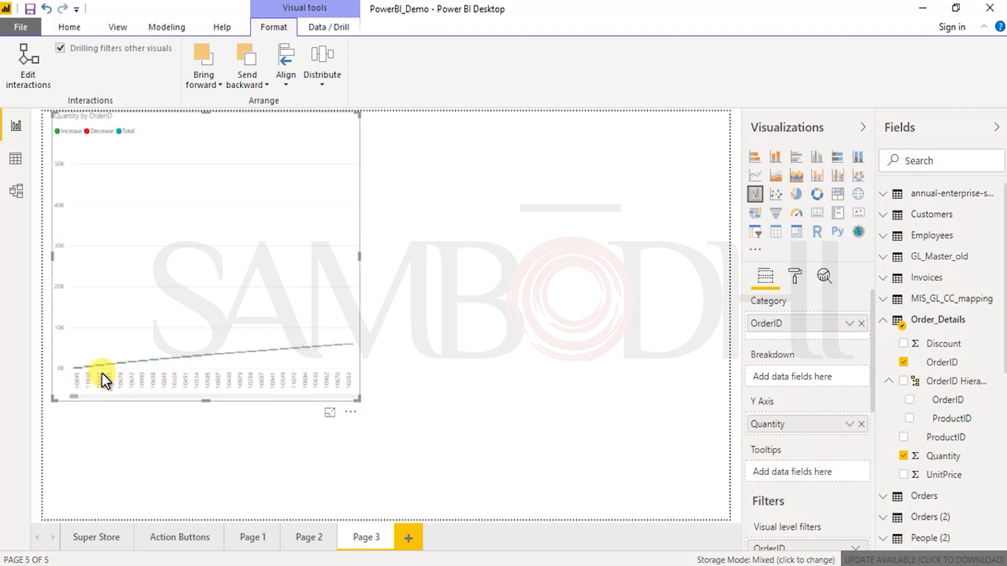
left_click_drag(359, 399, 697, 498)
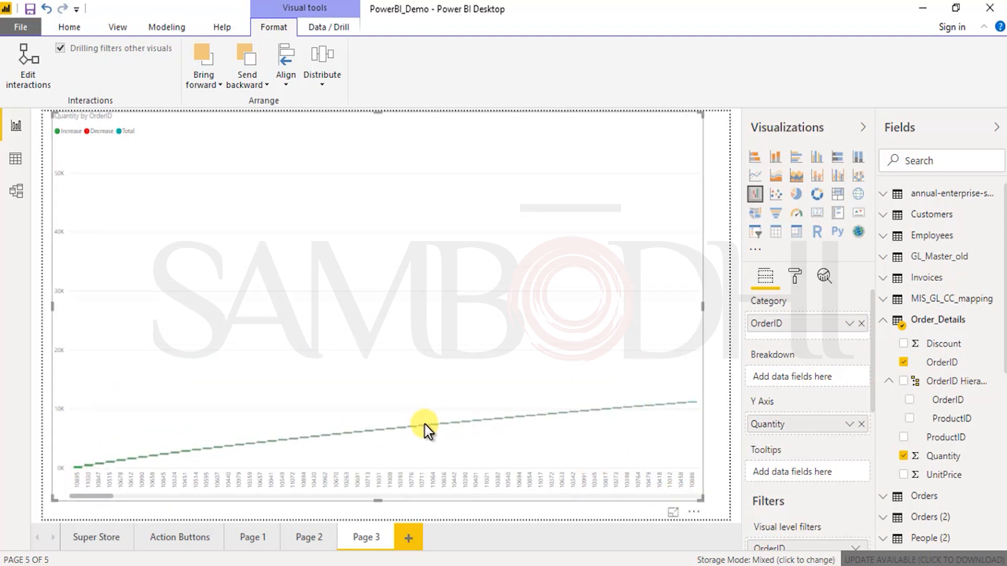